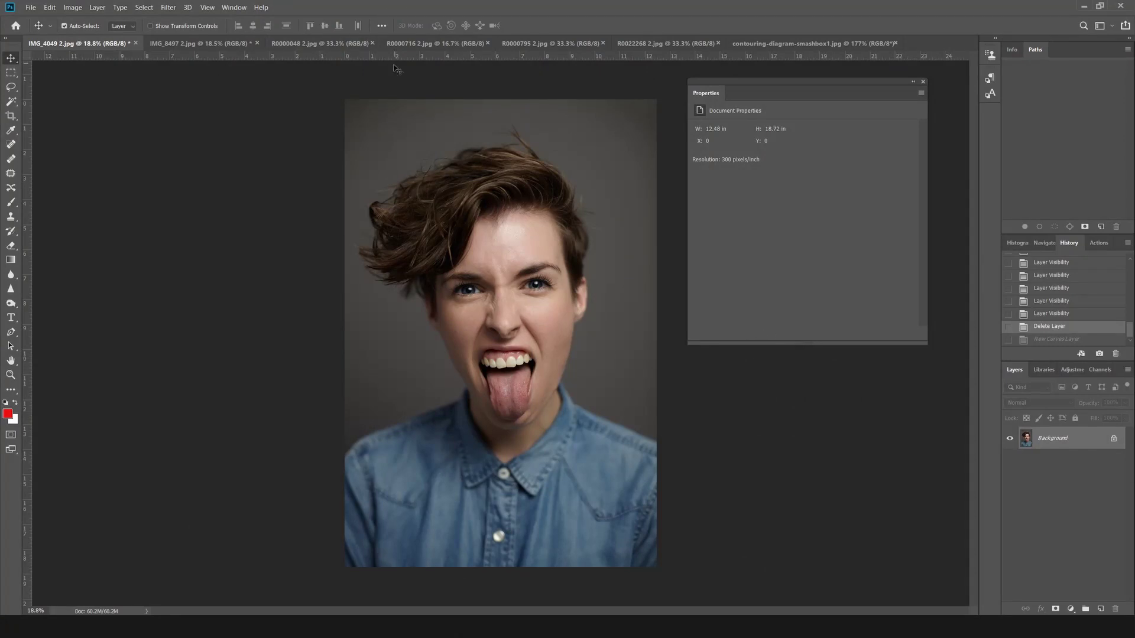
Look through the open portrait and scene images, ending back on IMG_4049 2.jpg.
left_click(170, 43)
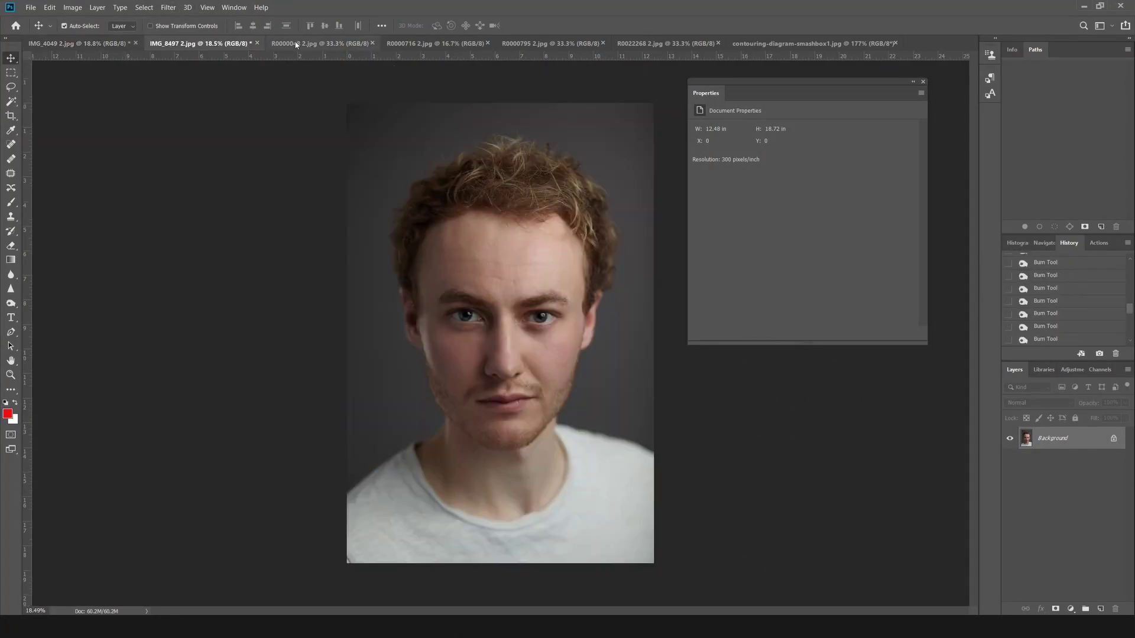
left_click(313, 44)
left_click(426, 43)
left_click(535, 44)
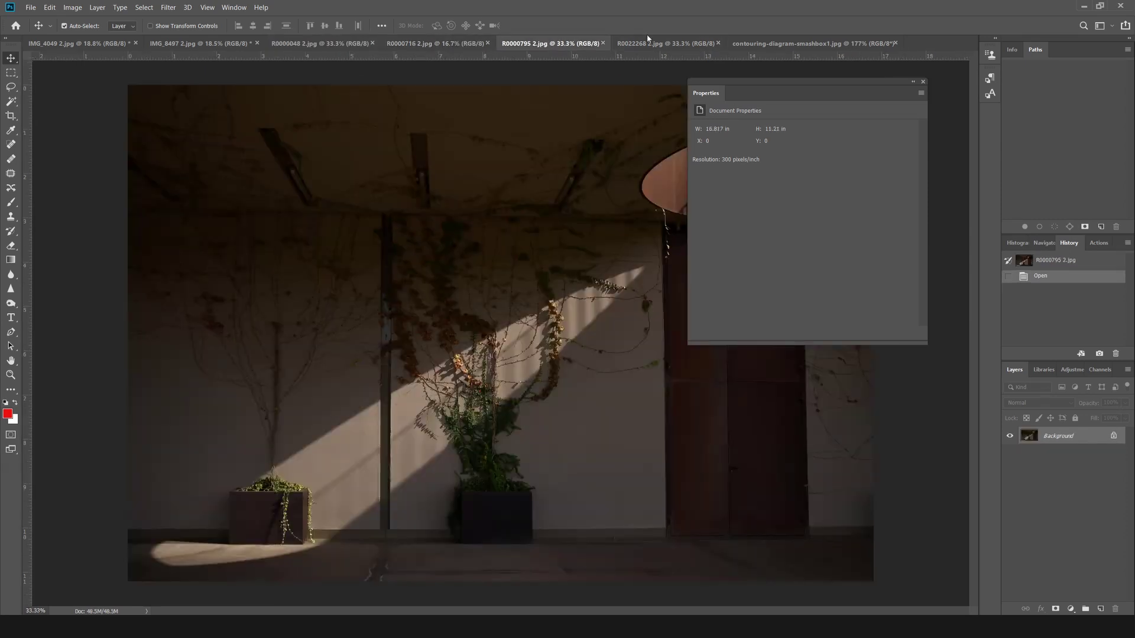
left_click(650, 44)
left_click(86, 43)
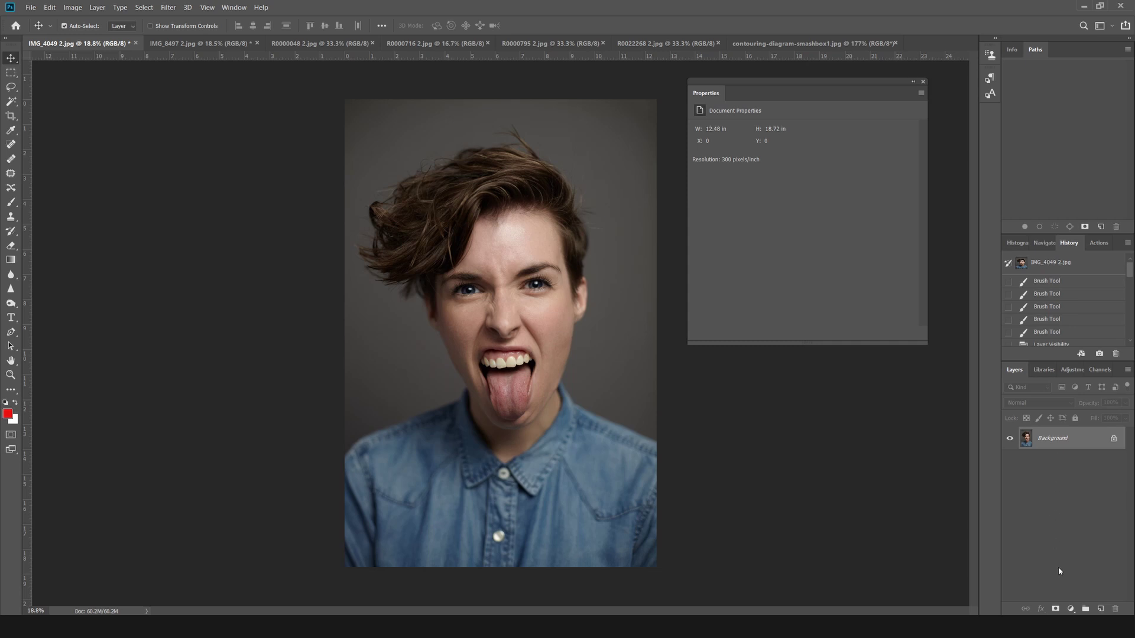
Add a Curves adjustment layer above the Background layer of the portrait.
left_click(1070, 609)
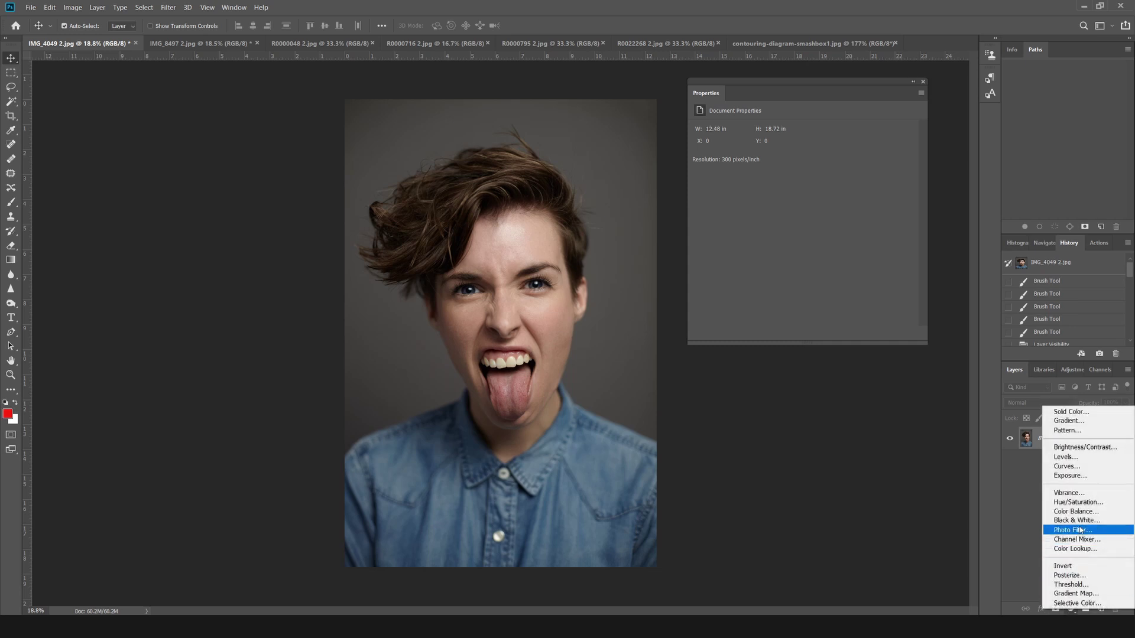
left_click(1071, 466)
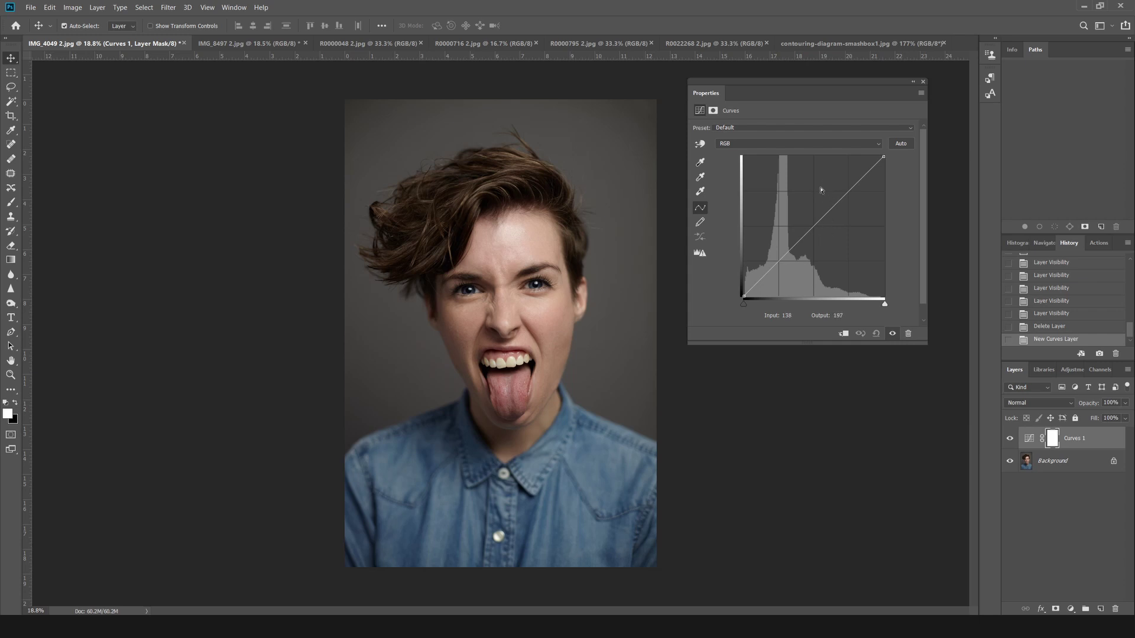
Try lifting the curve's midtone point to input 126, output 146, and remove the point again.
left_click(814, 225)
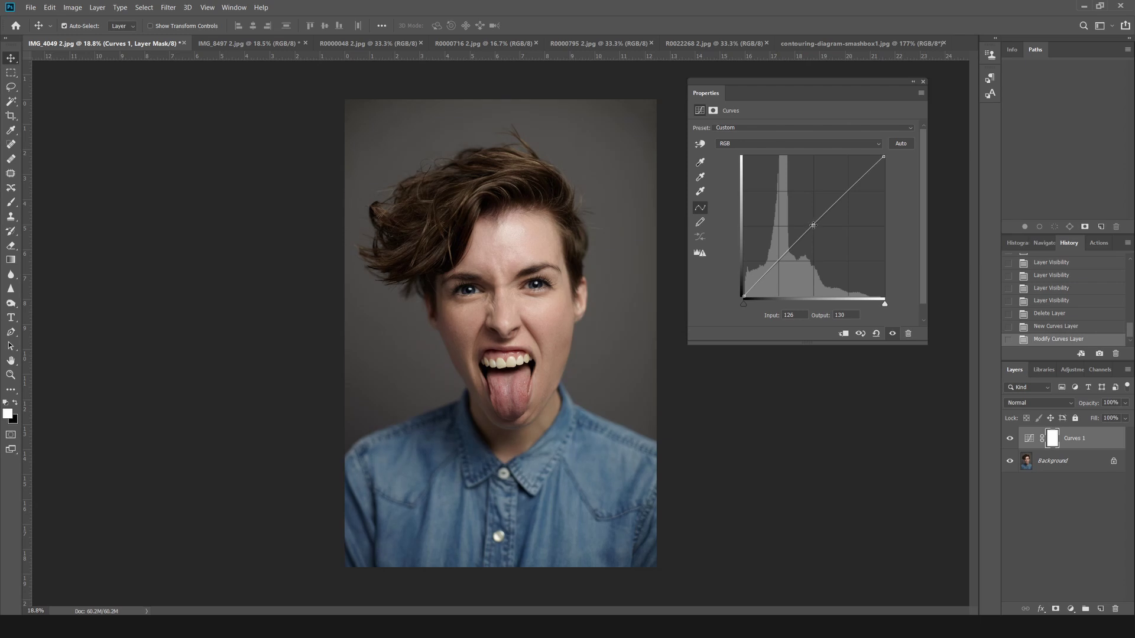
left_click_drag(813, 225, 813, 216)
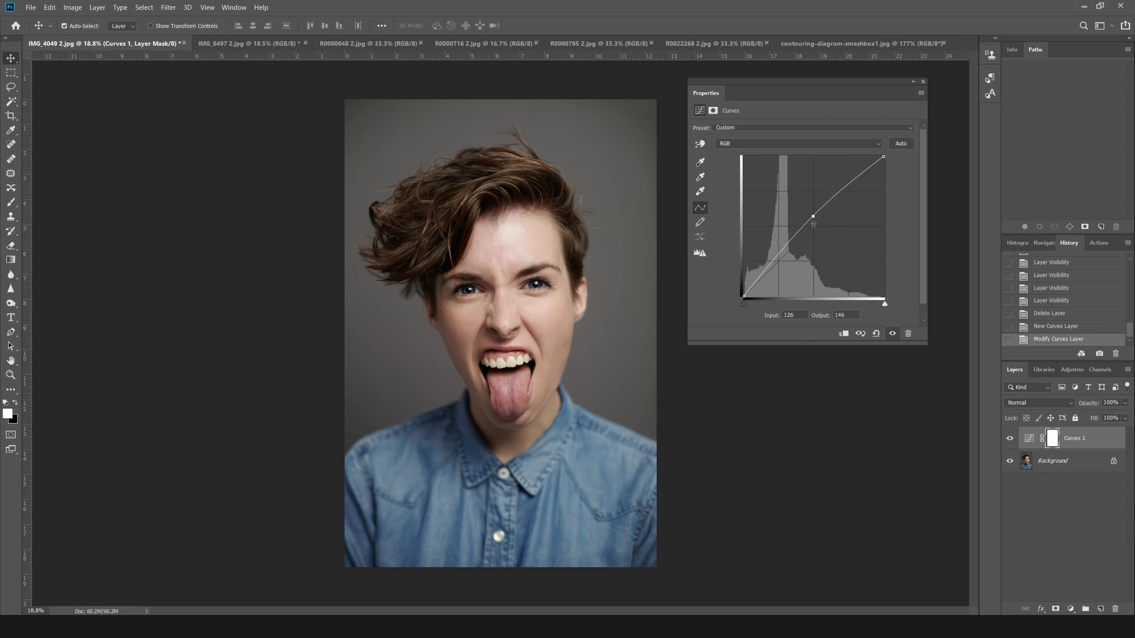
left_click_drag(810, 216, 818, 337)
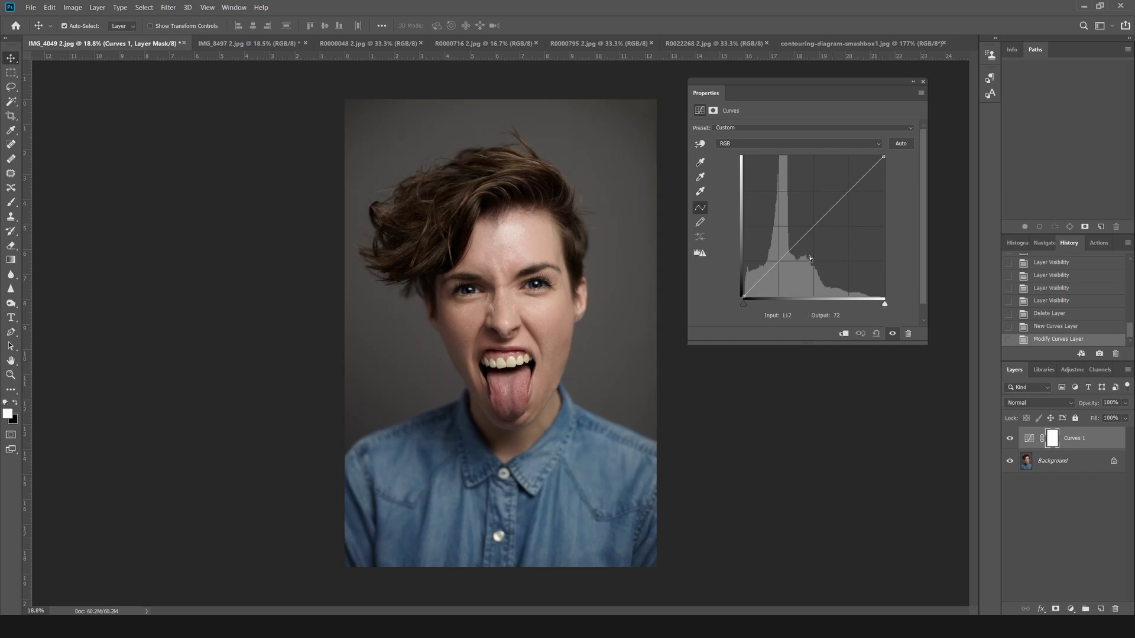
Try lifting the shadows to input 66, output 85 with highlights at 187, 183, and remove both curve points.
left_click(780, 260)
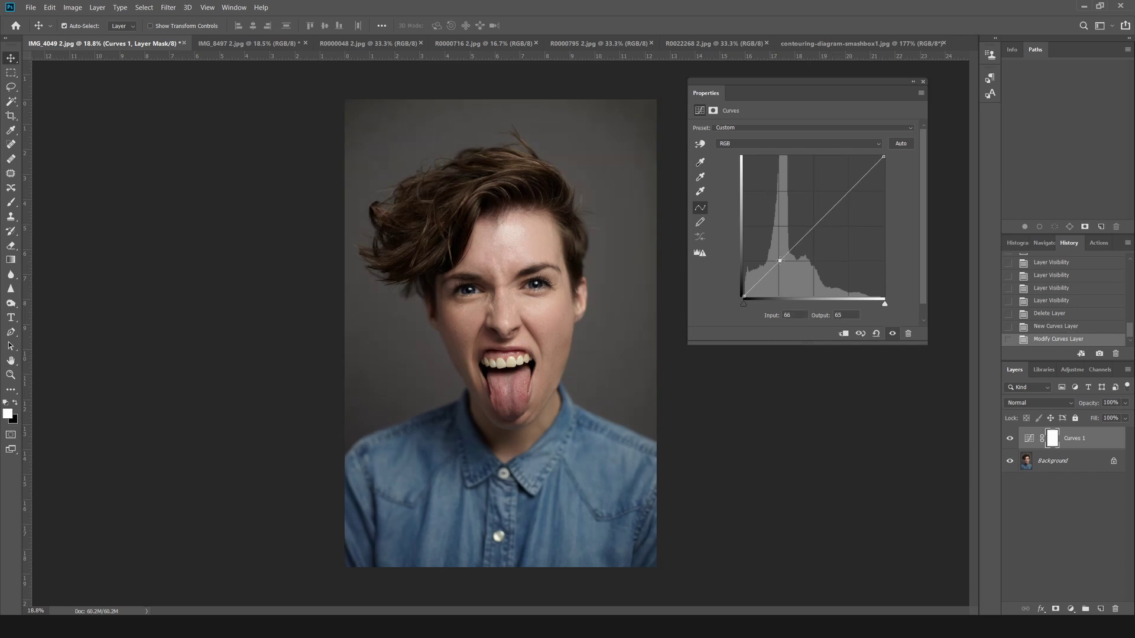
left_click_drag(779, 260, 779, 250)
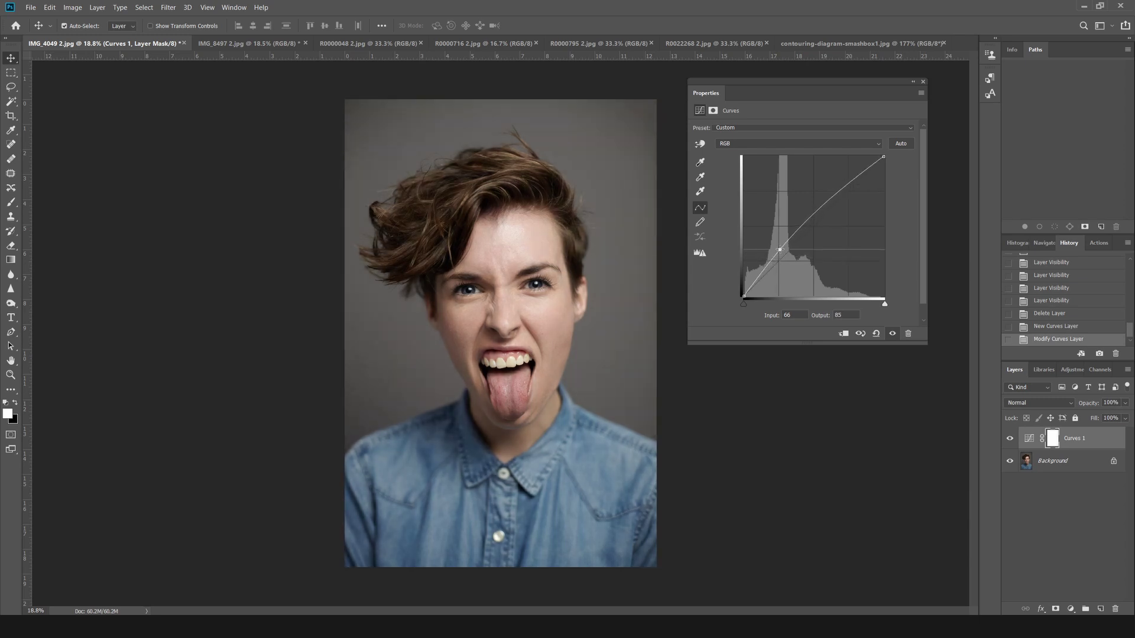
left_click(846, 183)
left_click_drag(847, 183, 846, 195)
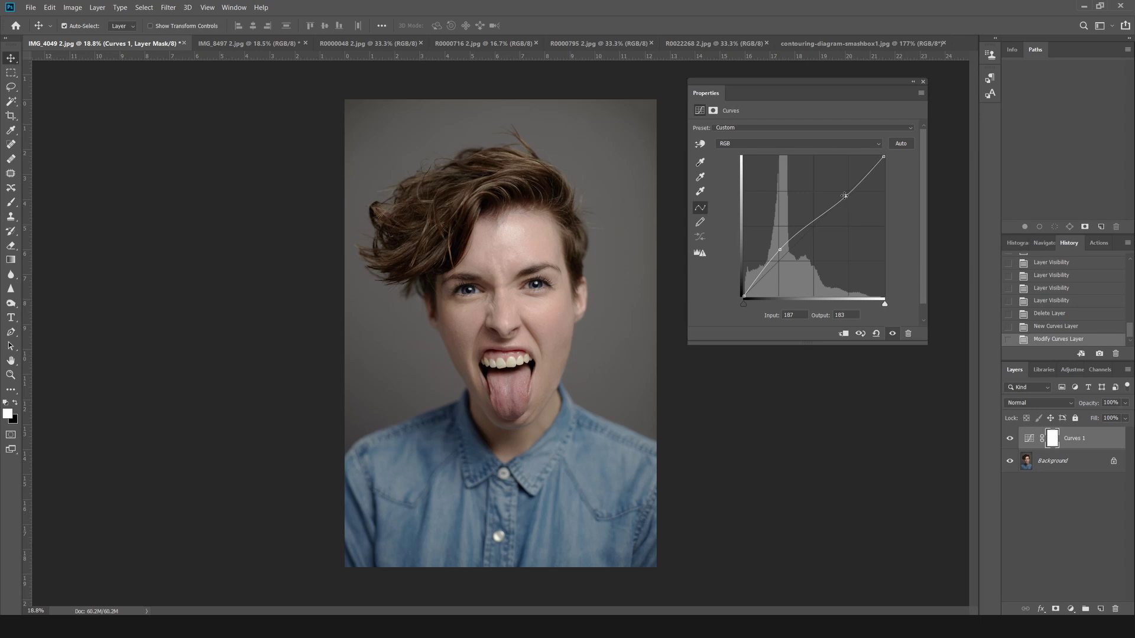
left_click_drag(845, 196, 845, 337)
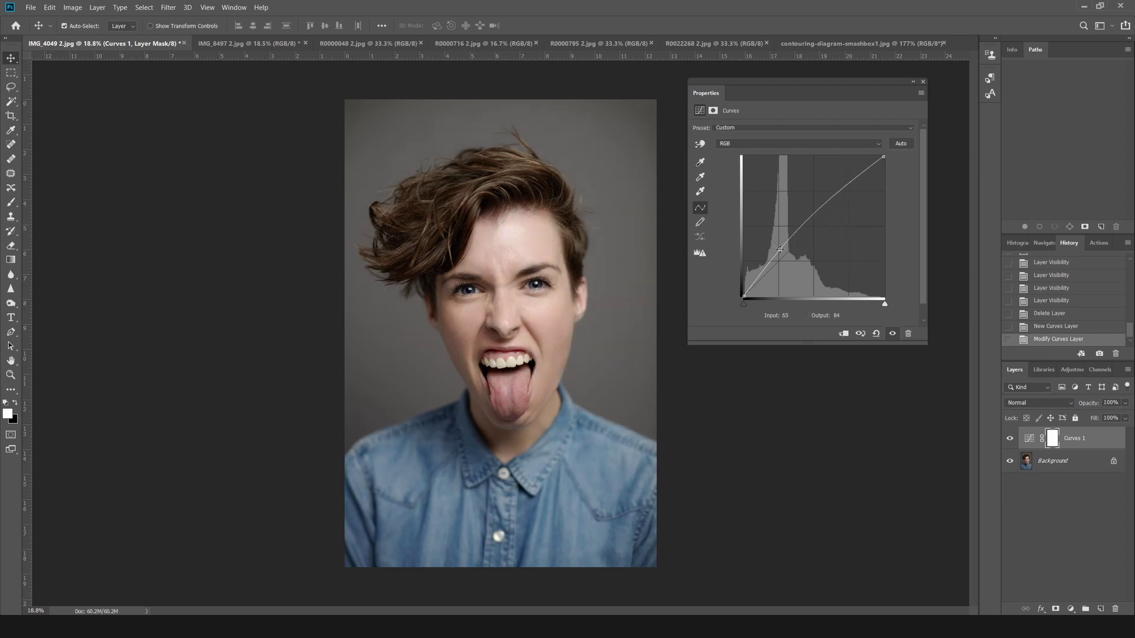
left_click_drag(779, 248, 797, 341)
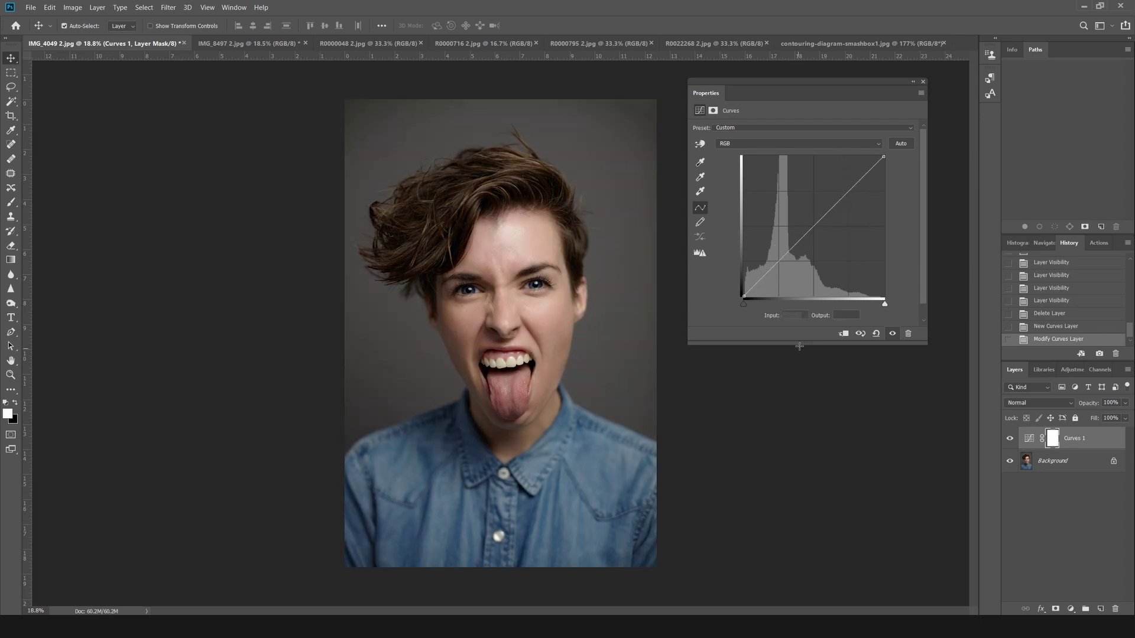
Try a contrast S-curve with highlights at 190, 201 and shadows at 68, 59, and restore the straight line.
left_click(850, 191)
left_click_drag(850, 191, 848, 186)
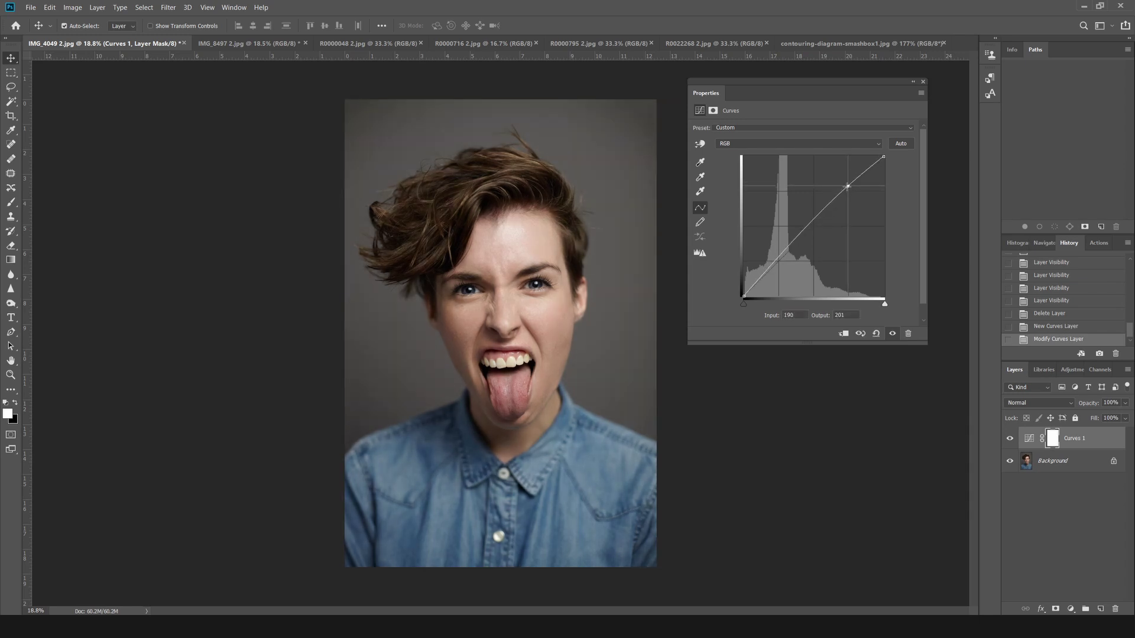
left_click(779, 256)
left_click_drag(779, 256, 781, 264)
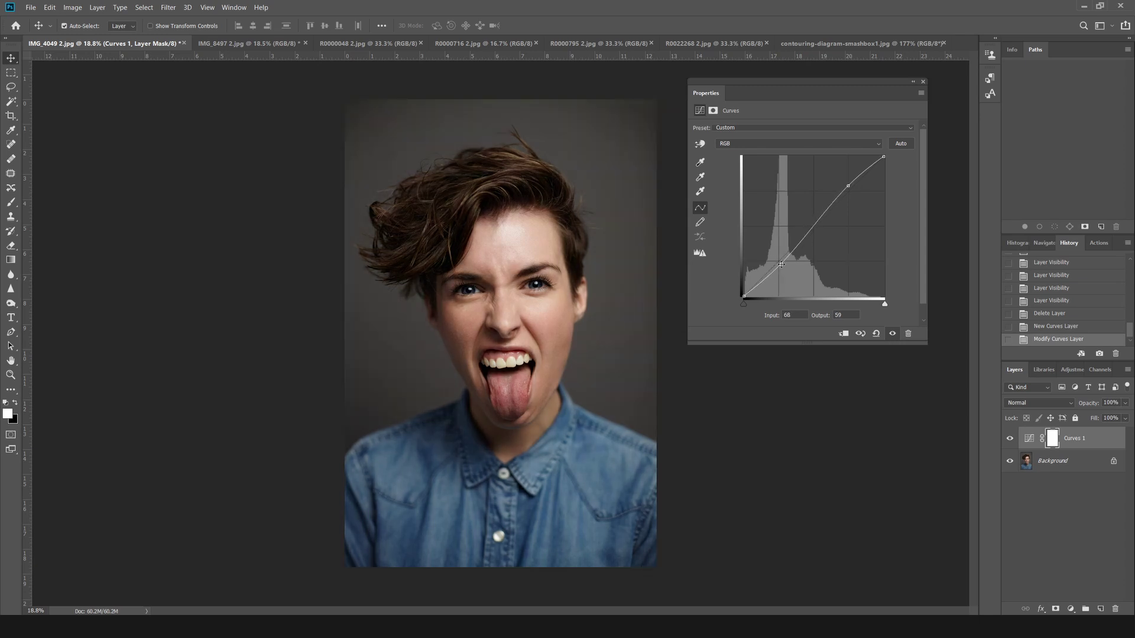
left_click_drag(781, 264, 789, 322)
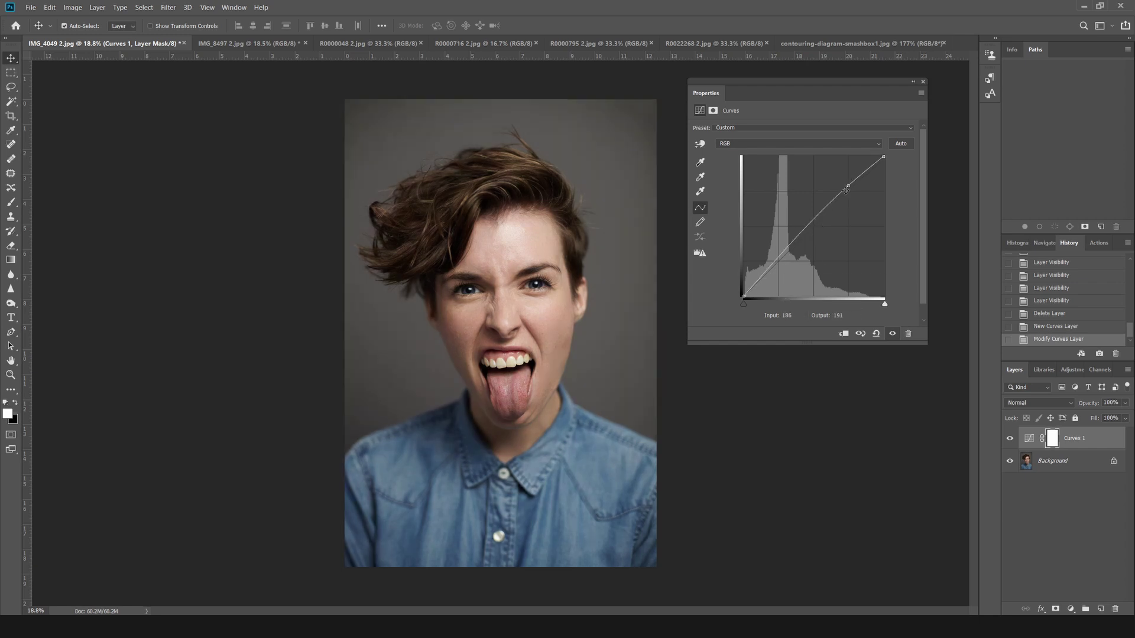
left_click_drag(848, 186, 856, 313)
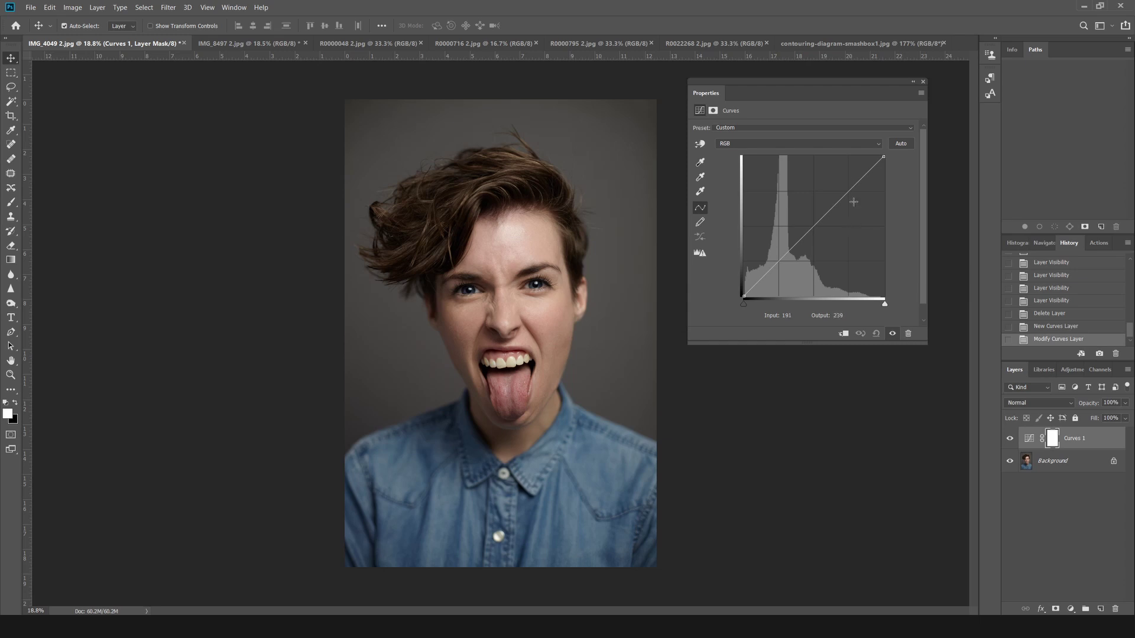
left_click_drag(789, 245, 870, 324)
Rename the Curves layer as Dodge and raise its curve's highlight point to input 186, output 211.
double_click(1085, 438)
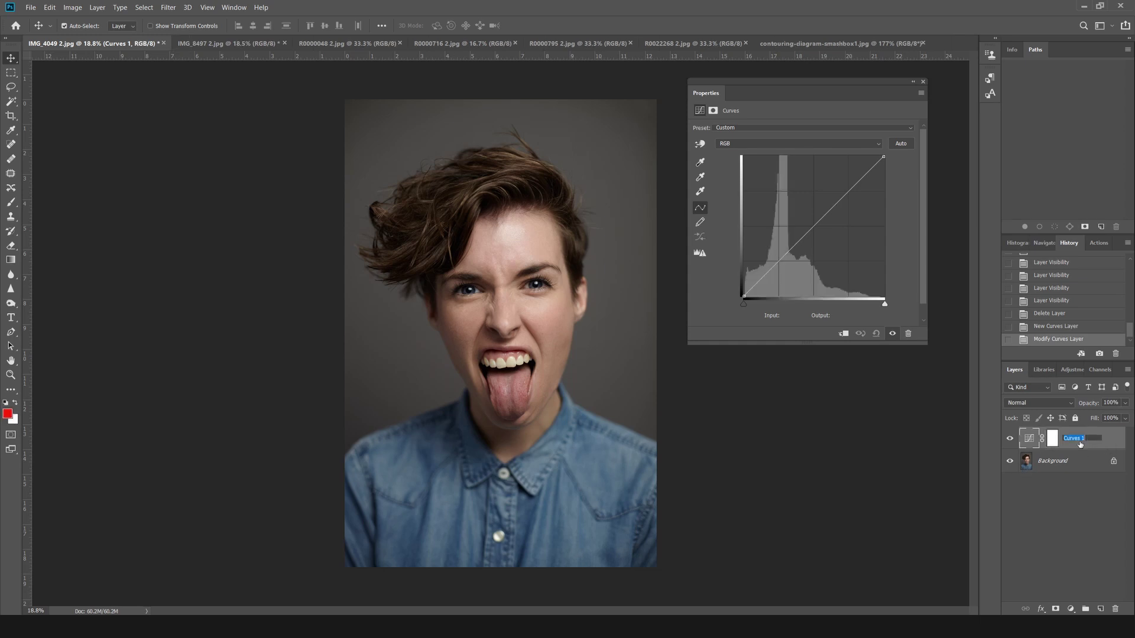
type("Dodge")
key("Return")
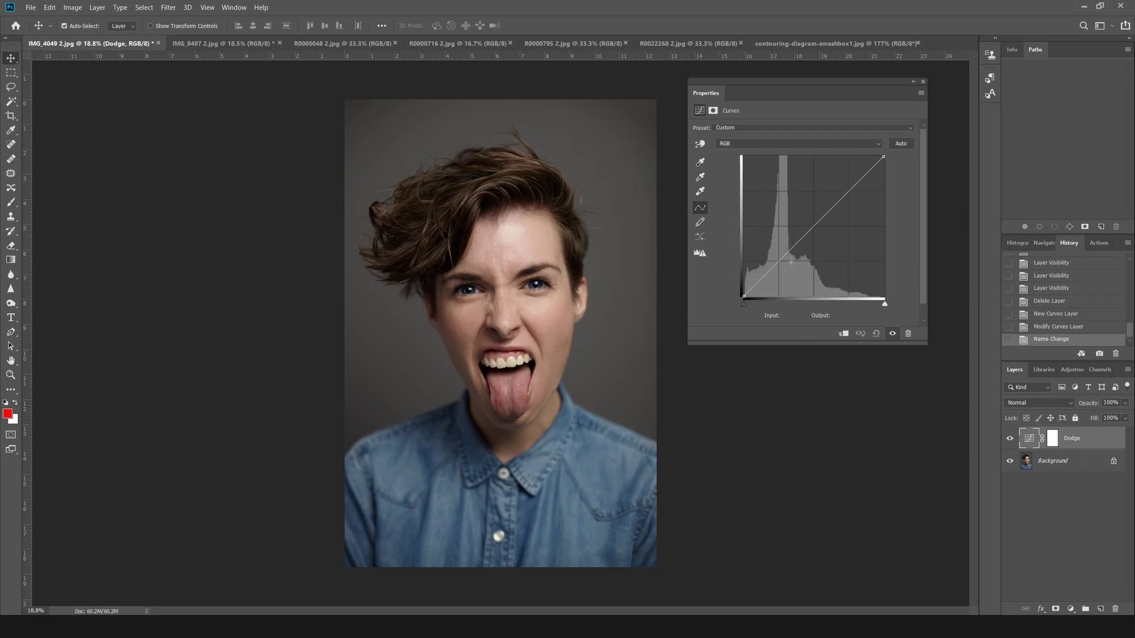
left_click(847, 189)
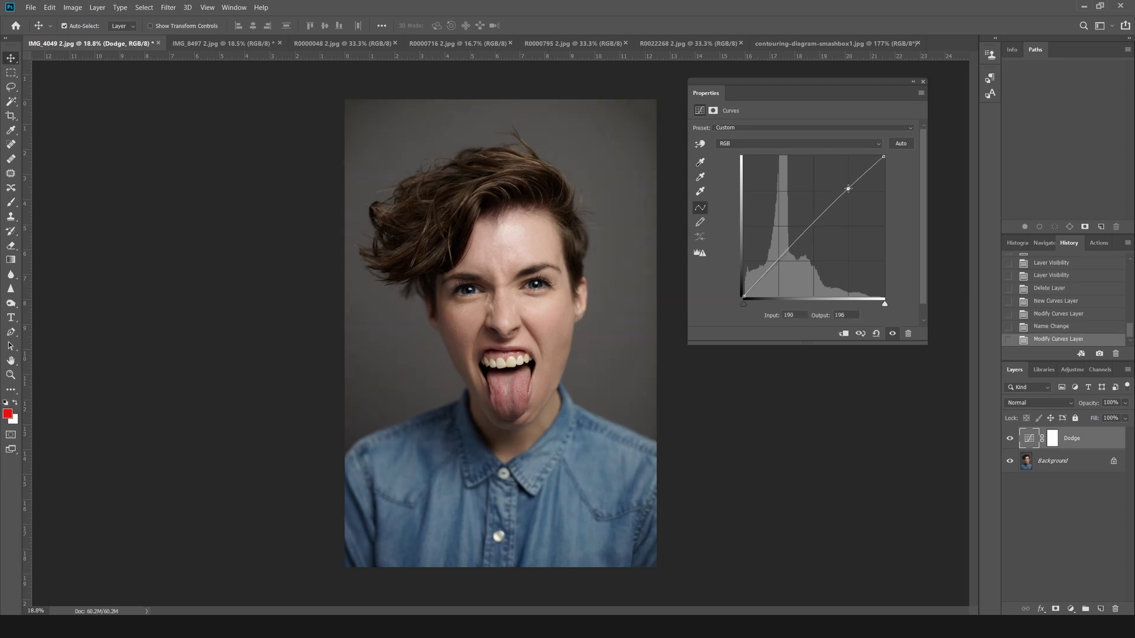
left_click_drag(847, 188, 845, 180)
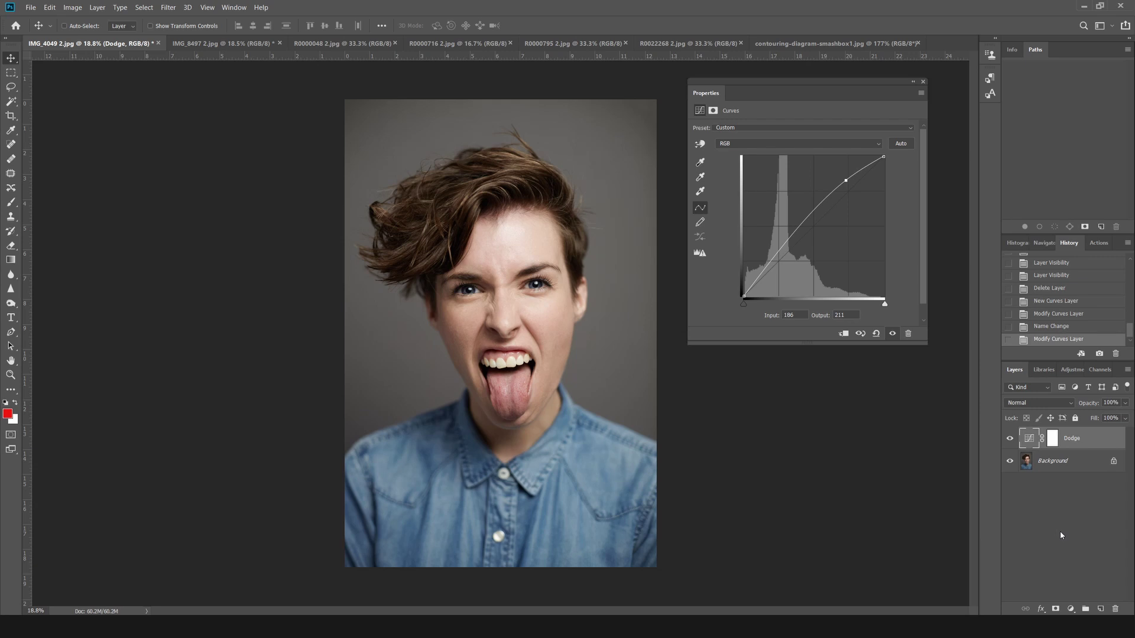
Invert the Dodge layer's mask to black so the brightening is hidden.
left_click(1052, 442)
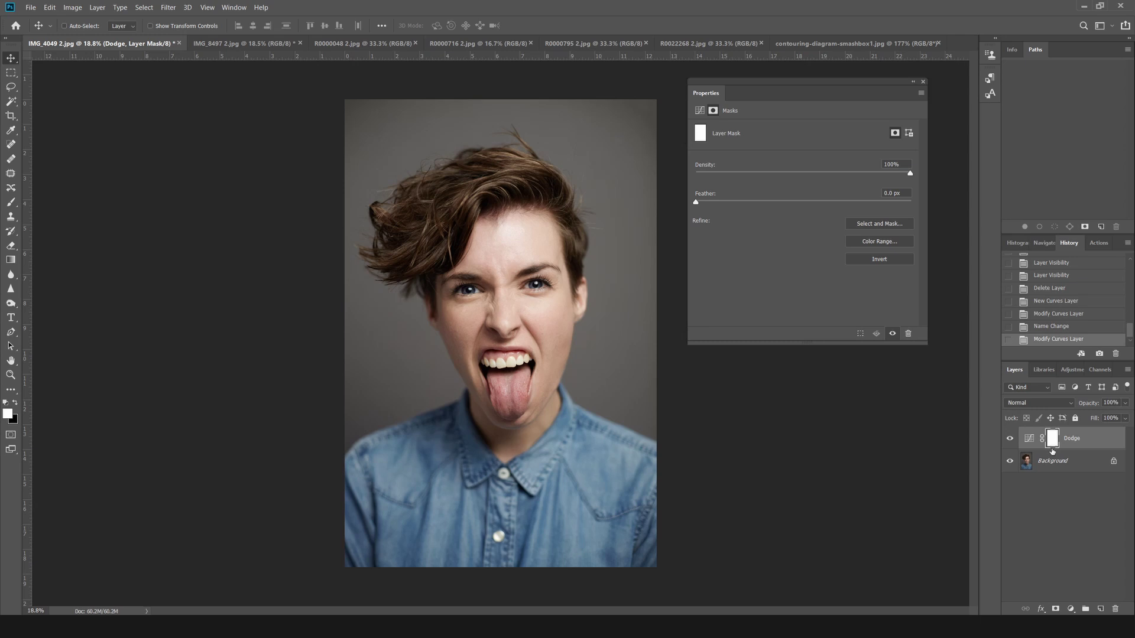
key("ctrl+i")
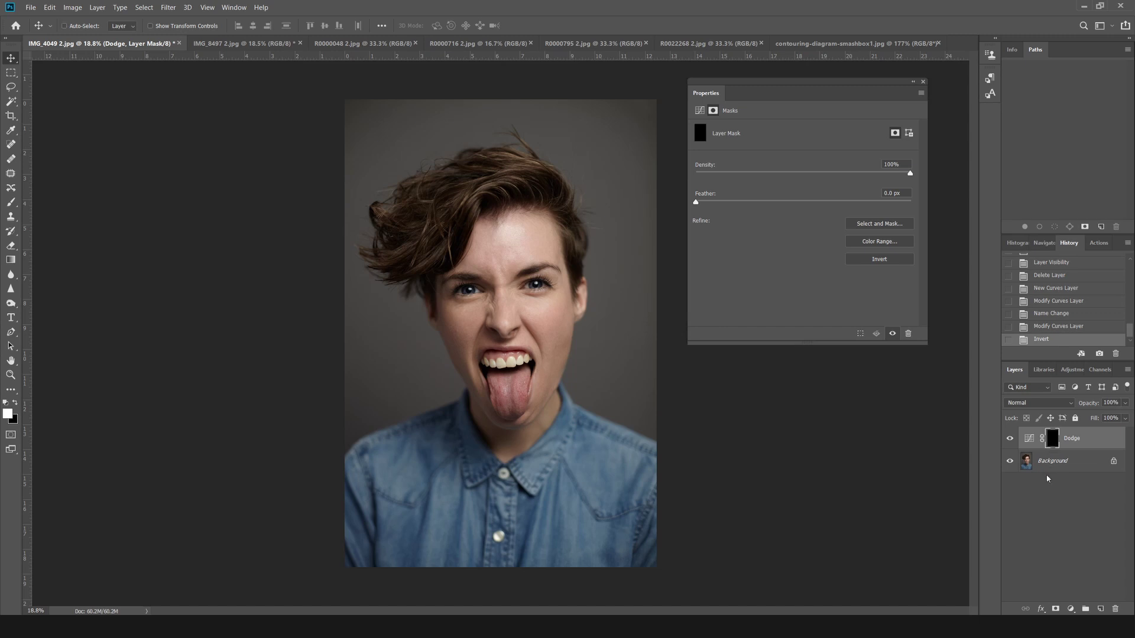
key("ctrl+i")
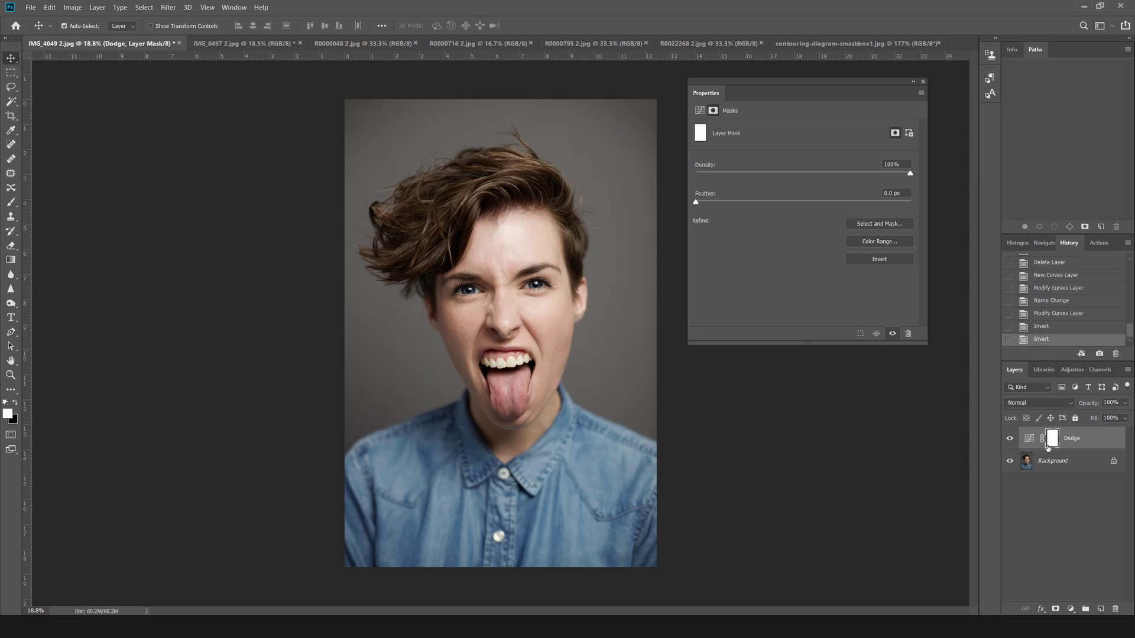
key("ctrl+i")
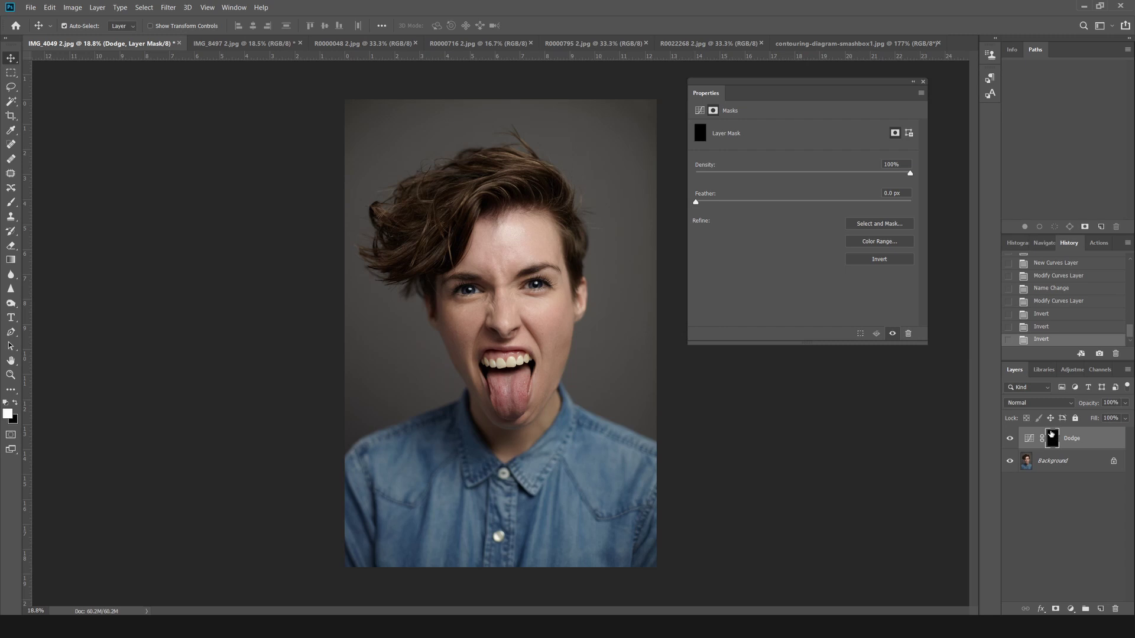
Choose the Brush tool and set its hardness to 0%.
left_click(18, 204)
left_click(82, 26)
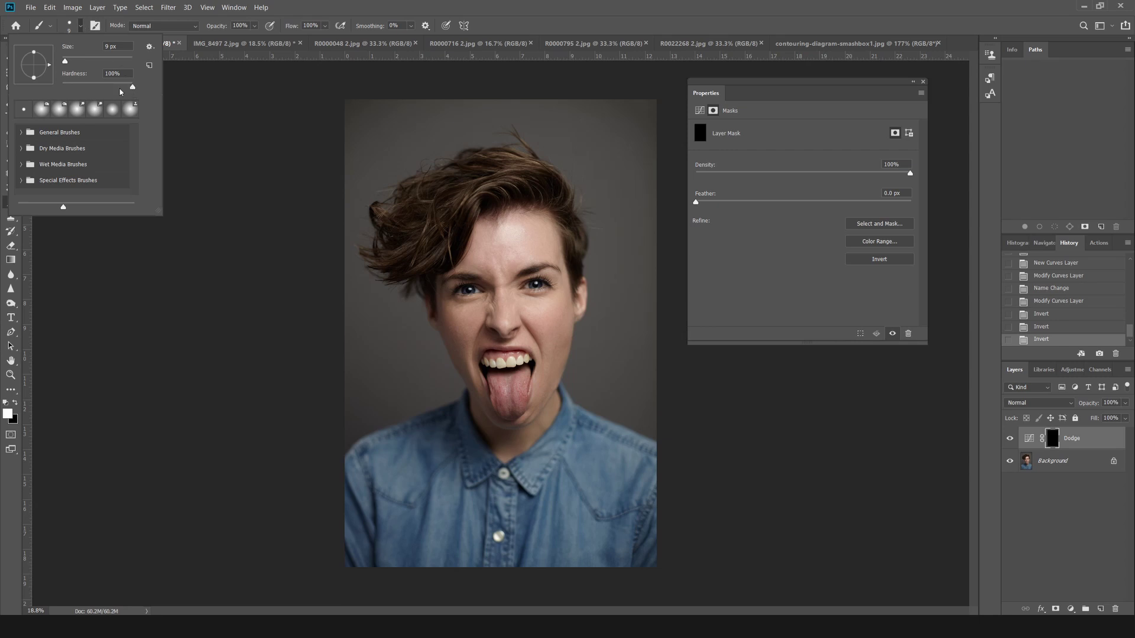
left_click_drag(121, 92, 28, 82)
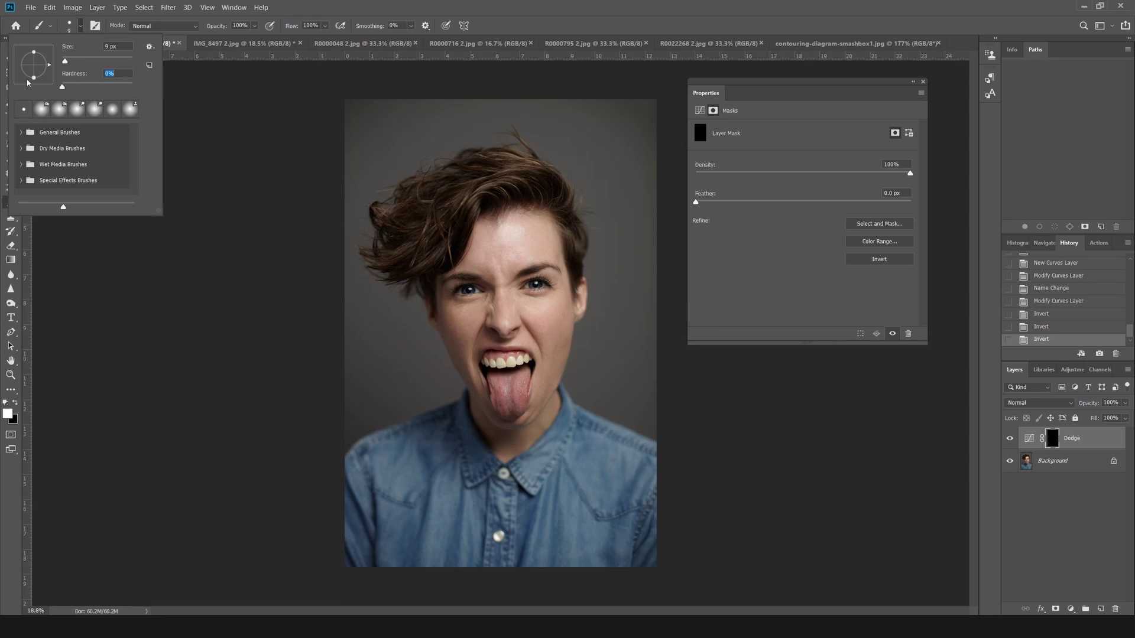
left_click(297, 11)
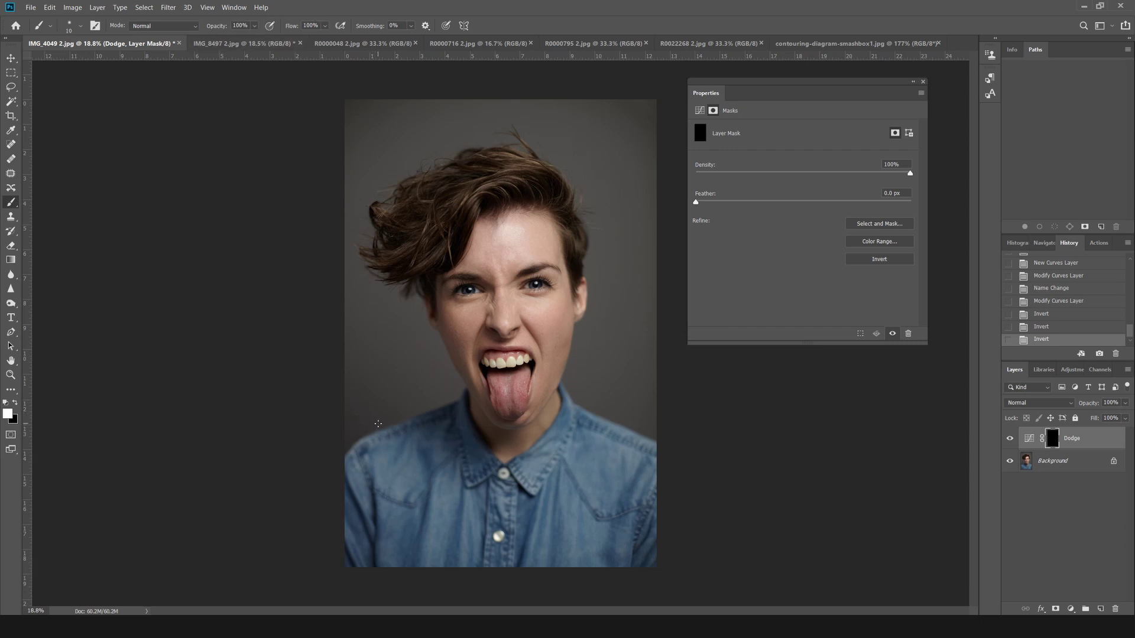
Enlarge the soft brush to 700 px and set its flow to 3%.
key("bracketright")
key("bracketright")
key("bracketright")
key("bracketright")
key("bracketright")
key("bracketright")
key("bracketright")
key("bracketright")
key("bracketright")
key("bracketright")
key("bracketright")
key("bracketright")
key("bracketright")
key("bracketright")
key("bracketright")
key("bracketright")
key("bracketleft")
key("bracketleft")
key("bracketleft")
key("bracketleft")
key("bracketleft")
key("bracketleft")
type("3")
key("Return")
Try brightening the forehead by painting white on the Dodge mask, and undo the brush stroke.
left_click_drag(490, 239, 543, 234)
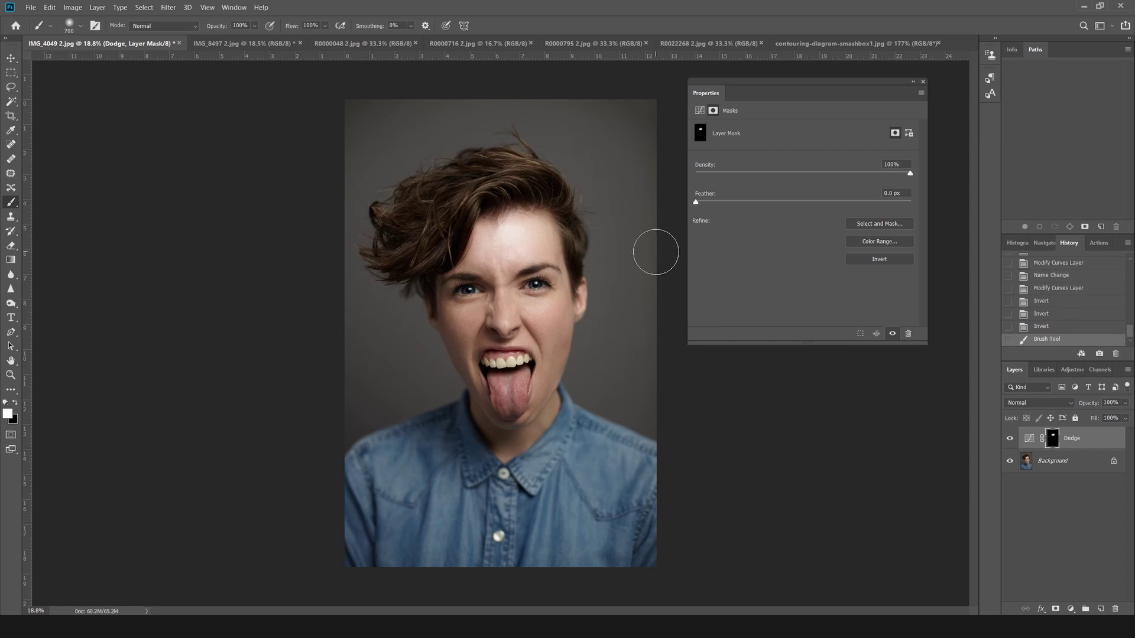
key("ctrl+z")
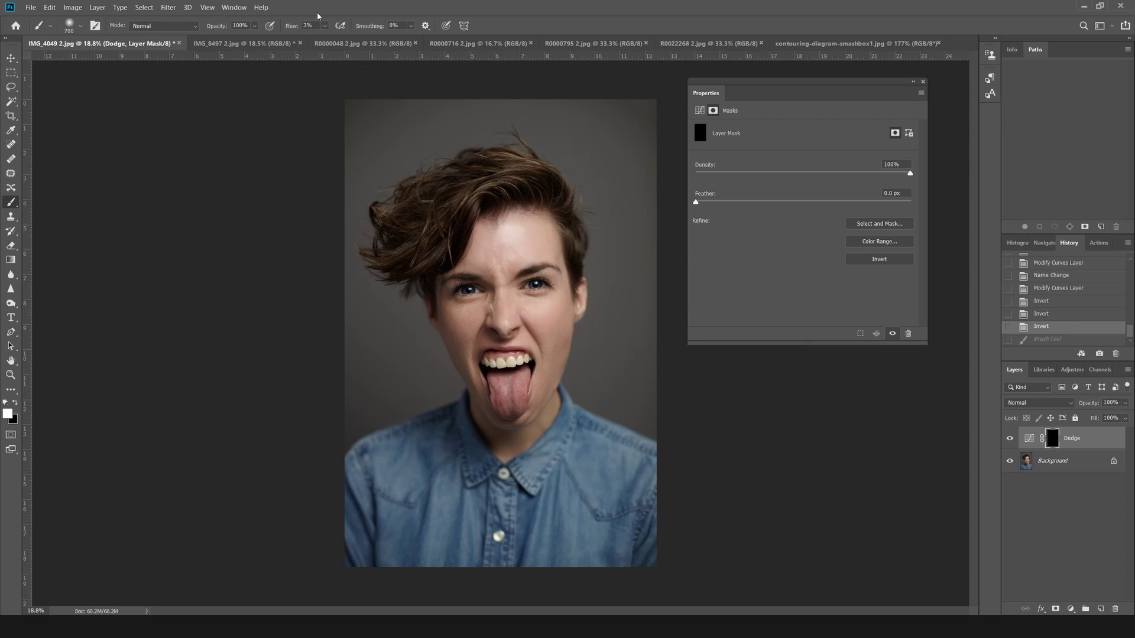
Compare the brush with the forehead and reduce its size to 600 px.
scroll(526, 231, "up", 3)
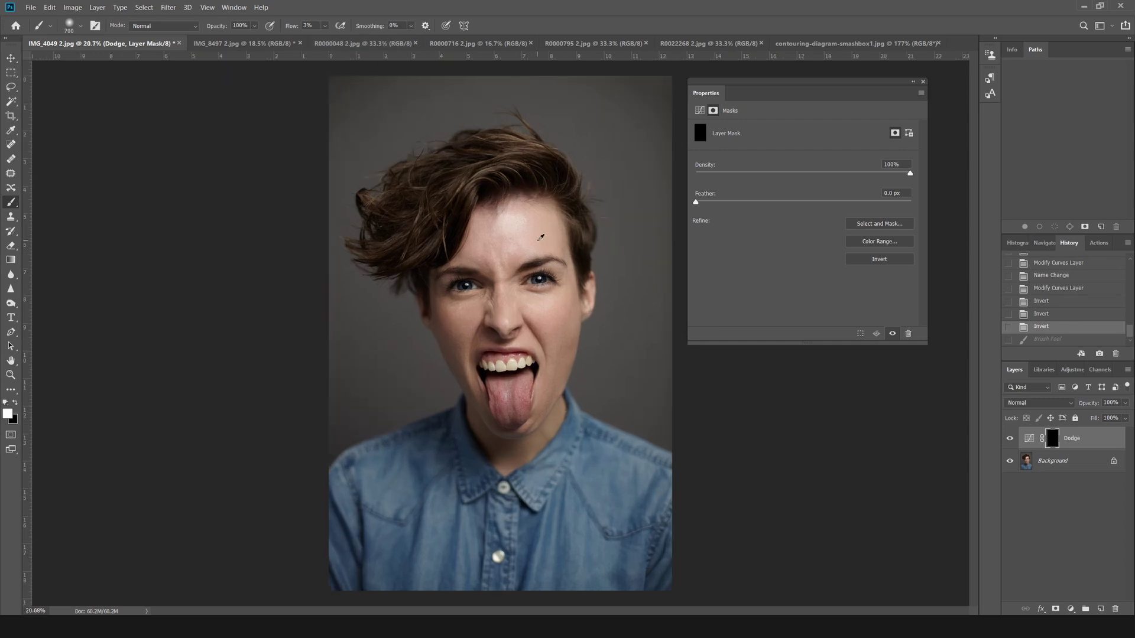
scroll(515, 234, "down", 2)
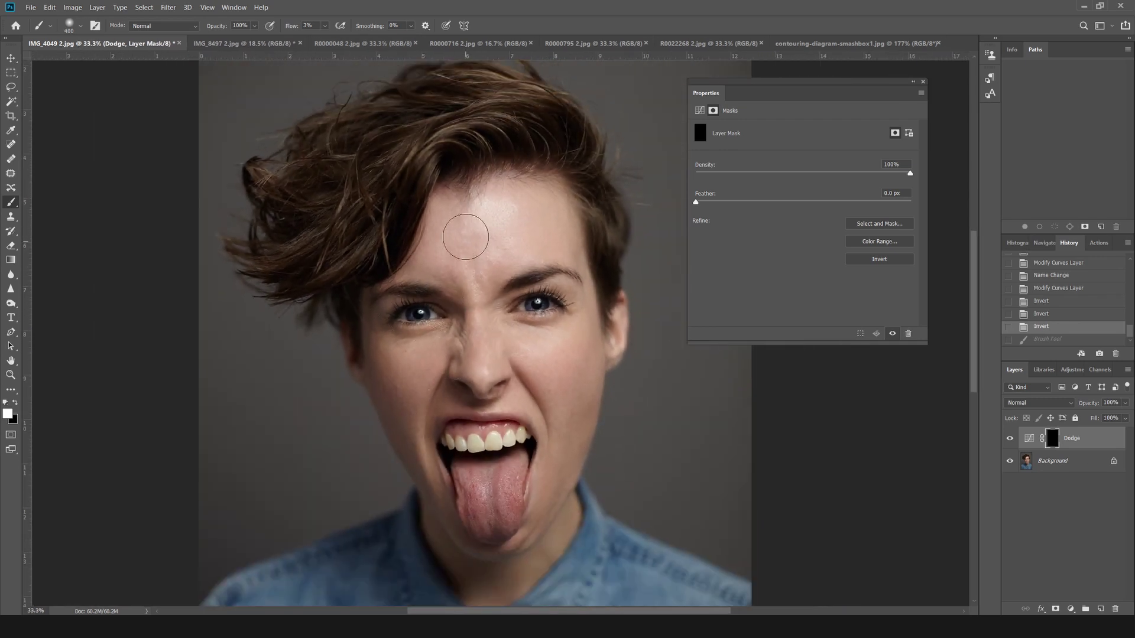
key("bracketright")
key("bracketleft")
key("bracketleft")
scroll(493, 331, "down", 2)
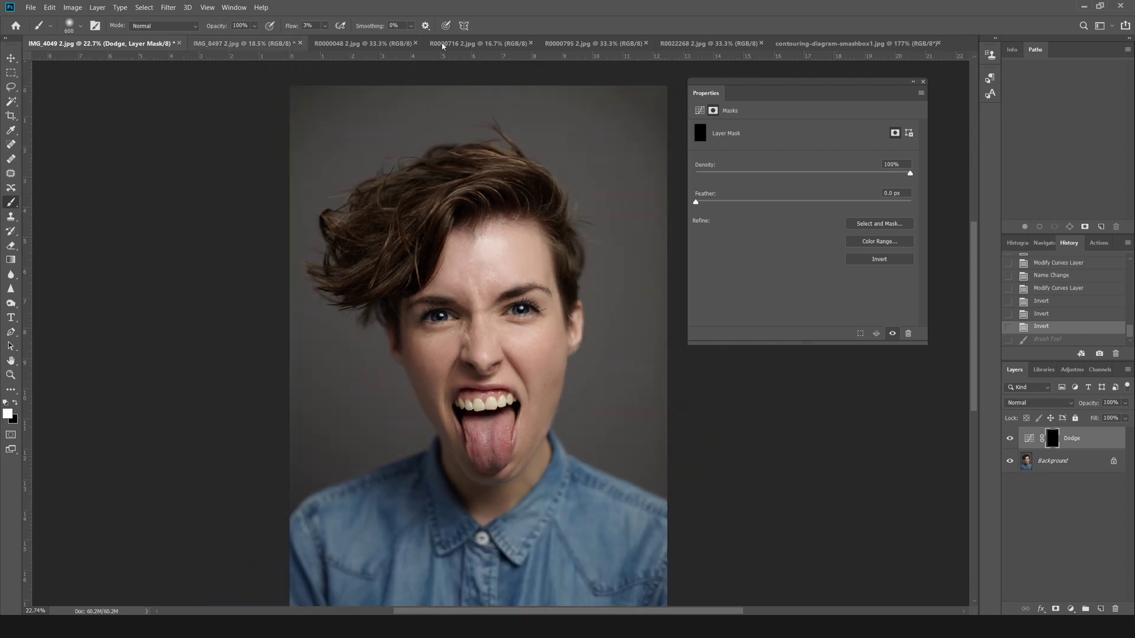
Show the contouring-diagram-smashbox1.jpg document as a highlight and shadow reference, with the Move tool active.
left_click(846, 45)
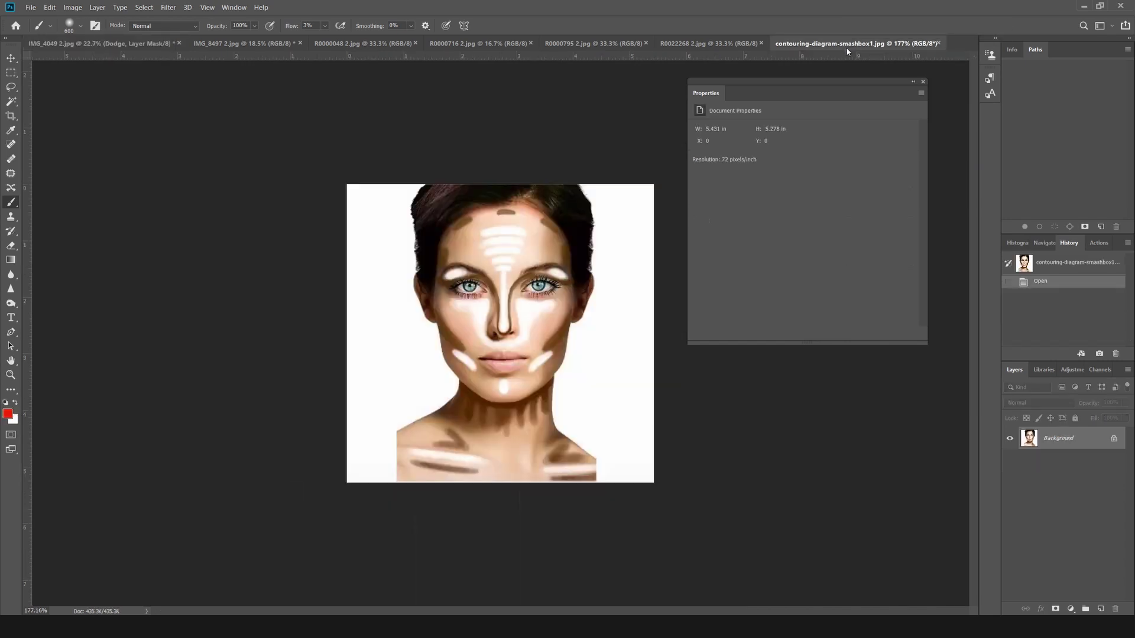
left_click(11, 58)
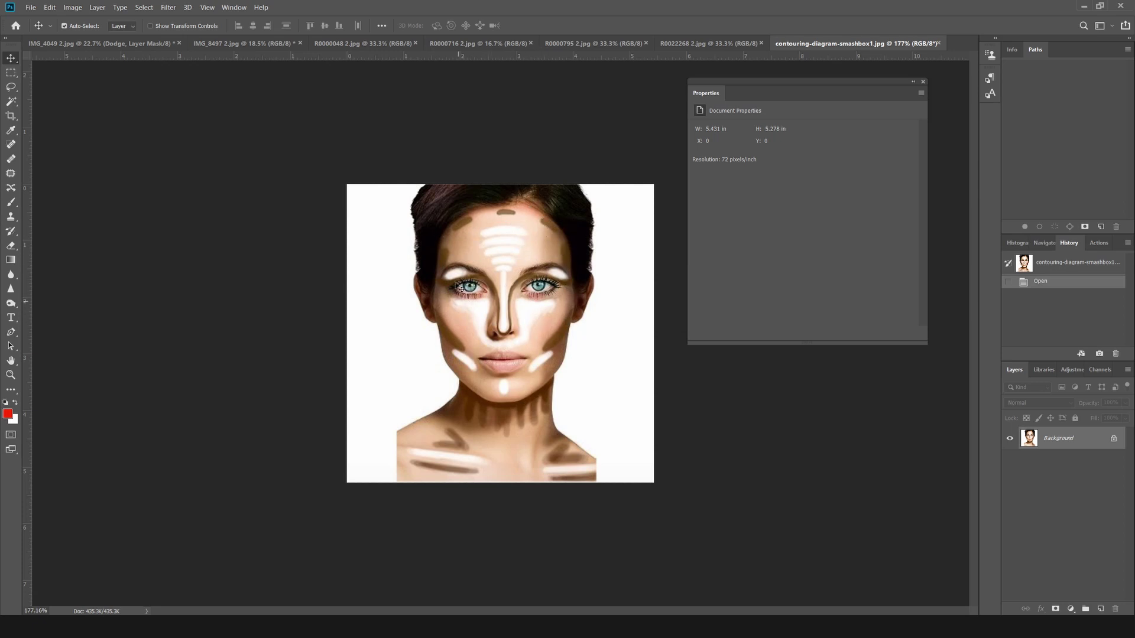
Return to the IMG_4049 2.jpg portrait with the Brush tool and preview the full Dodge effect by inverting its mask and inverting it back.
scroll(497, 291, "down", 1)
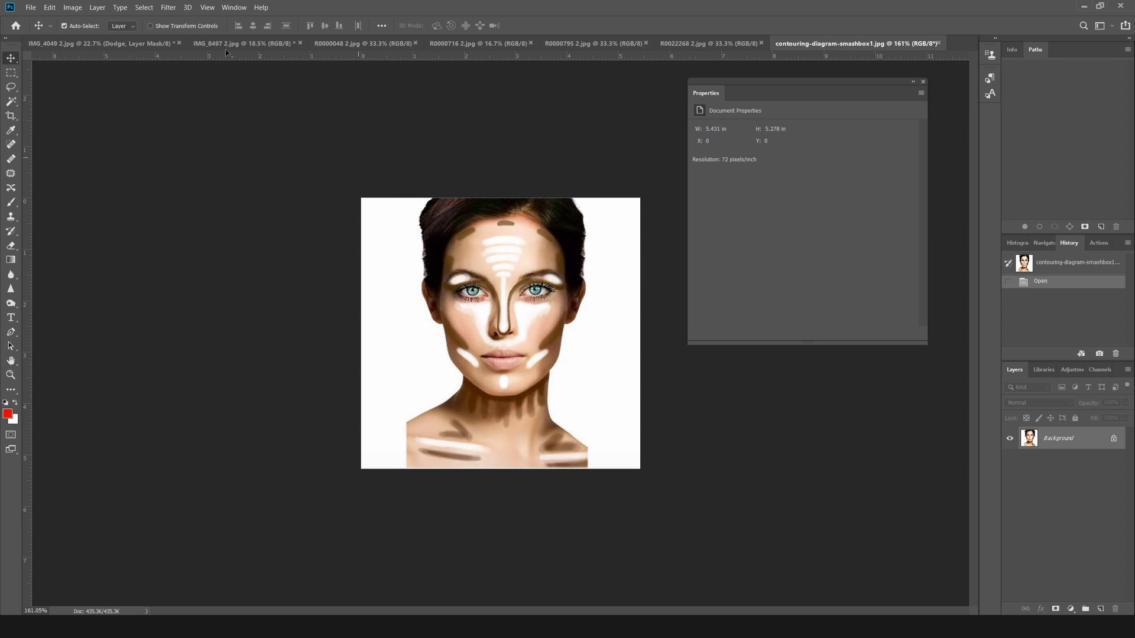
left_click(102, 44)
scroll(559, 273, "down", 1)
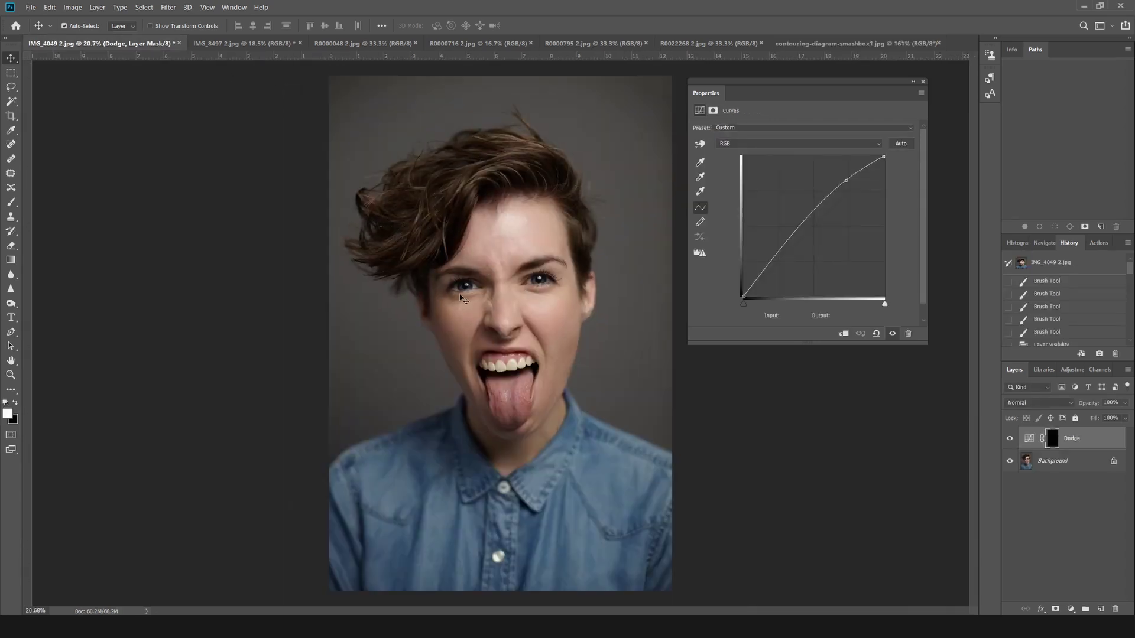
key("b")
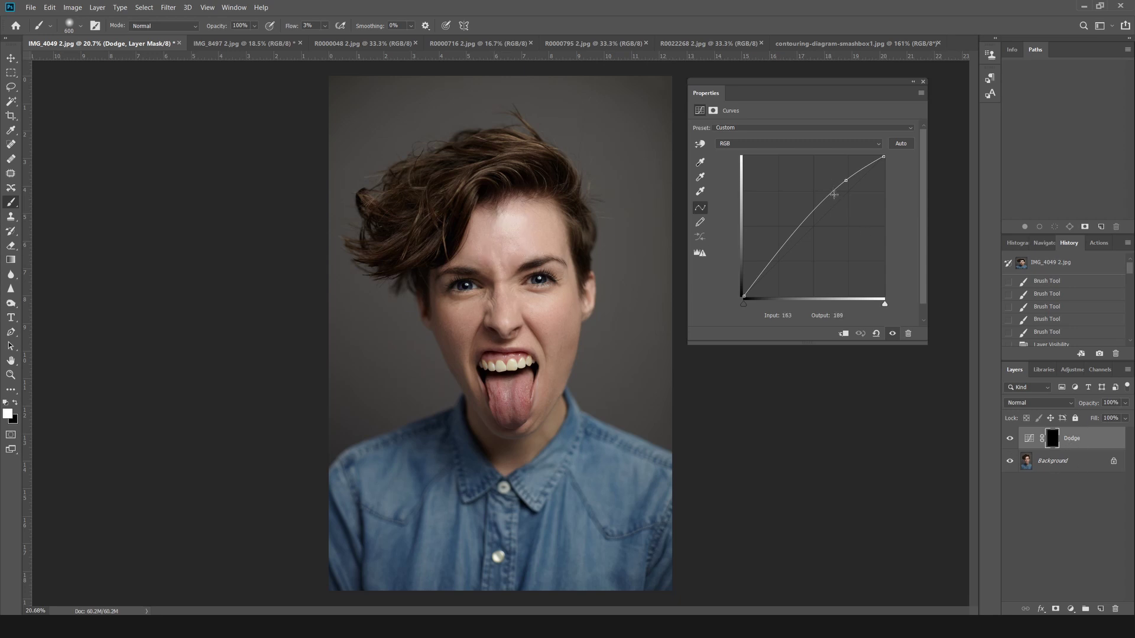
key("ctrl+i")
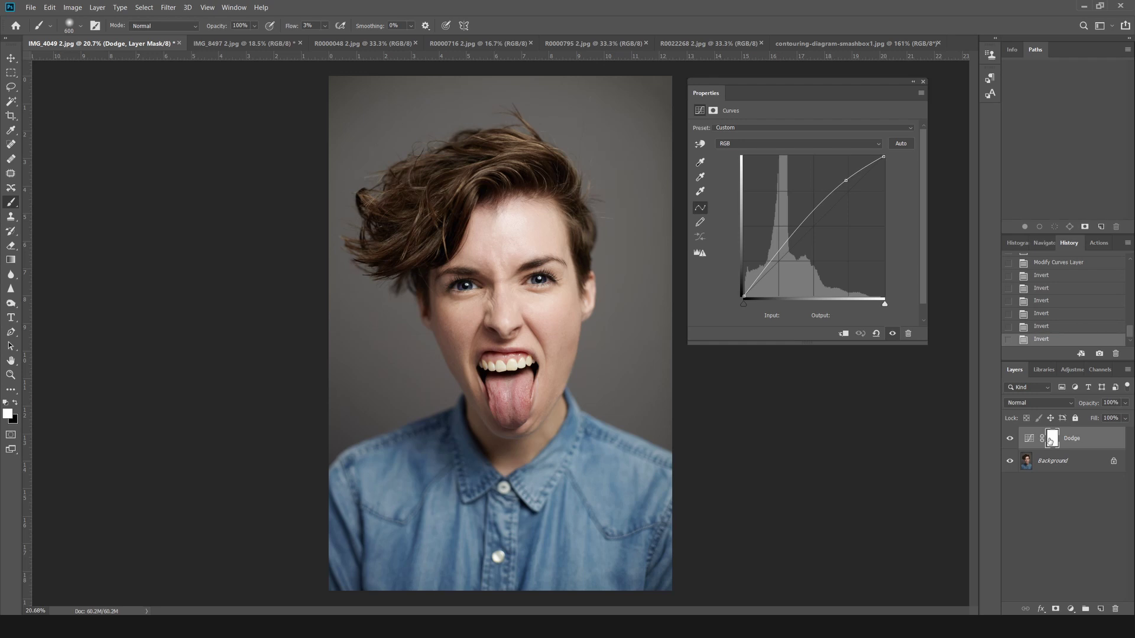
key("ctrl+i")
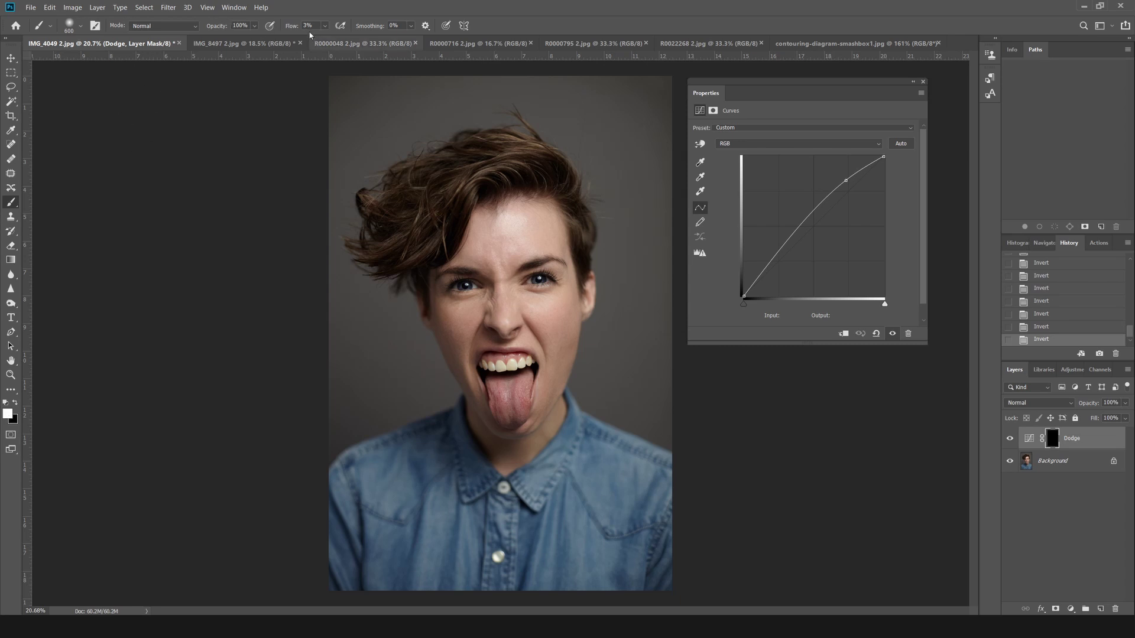
Enlarge the soft brush to 700 px and paint white over the forehead on the Dodge mask.
scroll(515, 221, "up", 1)
scroll(515, 221, "up", 7)
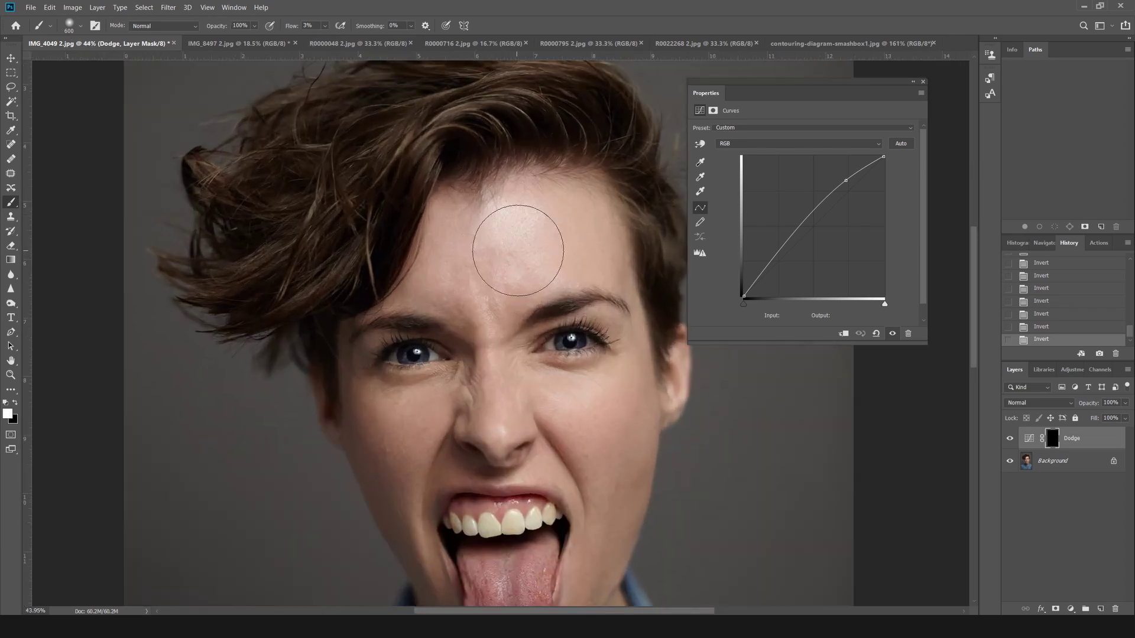
key("]")
key("]")
key("[")
mouse_move(465, 249)
left_mouse_down()
mouse_move(514, 236)
mouse_move(481, 246)
mouse_move(498, 272)
mouse_move(565, 238)
mouse_move(493, 217)
mouse_move(529, 243)
mouse_move(472, 242)
mouse_move(533, 268)
mouse_move(510, 223)
mouse_move(563, 231)
mouse_move(517, 290)
left_mouse_up()
Reduce the brush to 500 px and brighten both cheeks beneath the eyes on the Dodge mask.
scroll(508, 349, "down", 2, "alt")
key("[")
key("[")
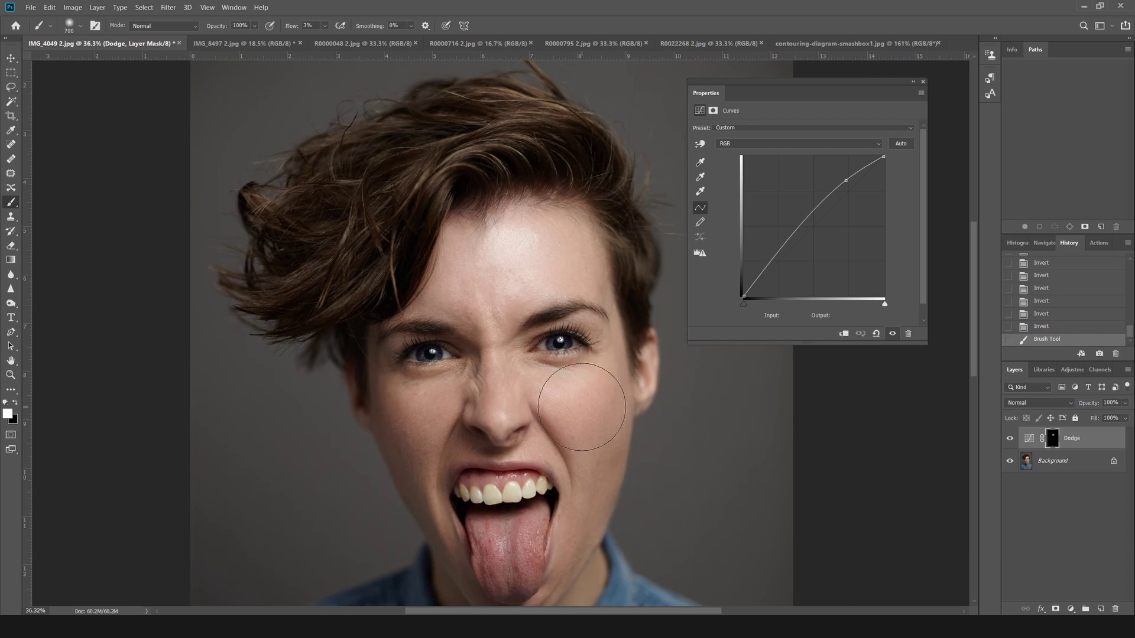
mouse_move(548, 393)
left_mouse_down()
mouse_move(597, 383)
mouse_move(555, 393)
mouse_move(561, 402)
mouse_move(599, 379)
mouse_move(556, 397)
left_mouse_up()
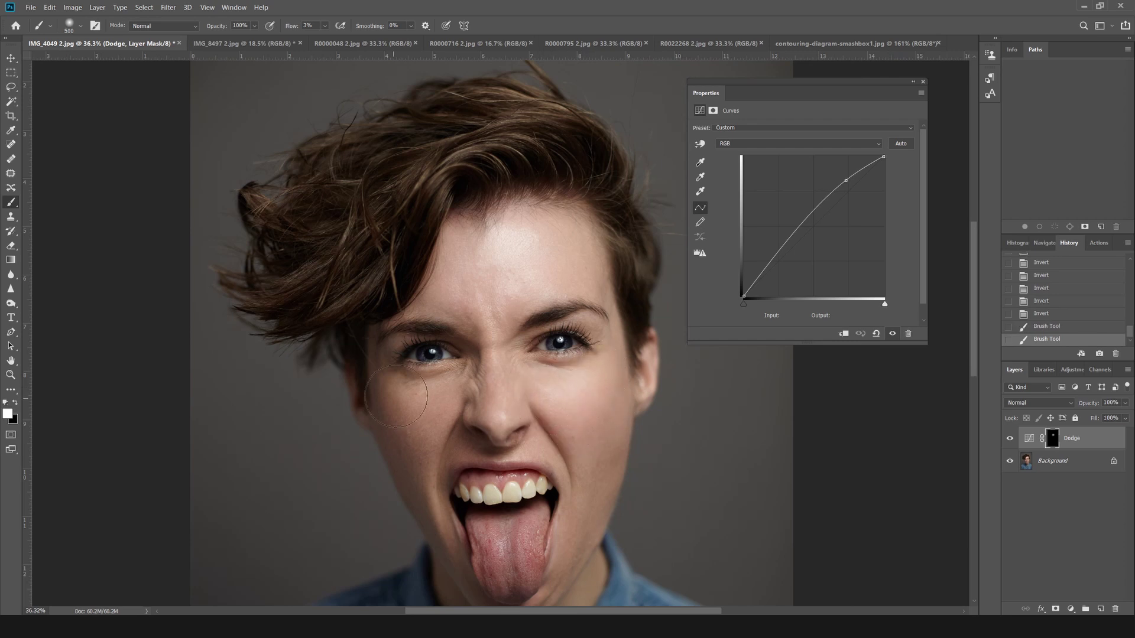
mouse_move(396, 393)
left_mouse_down()
mouse_move(413, 406)
mouse_move(393, 397)
left_mouse_up()
Check the highlight placement in contouring-diagram-smashbox1.jpg and return to the IMG_4049 2.jpg portrait.
scroll(495, 384, "down", 4, "alt")
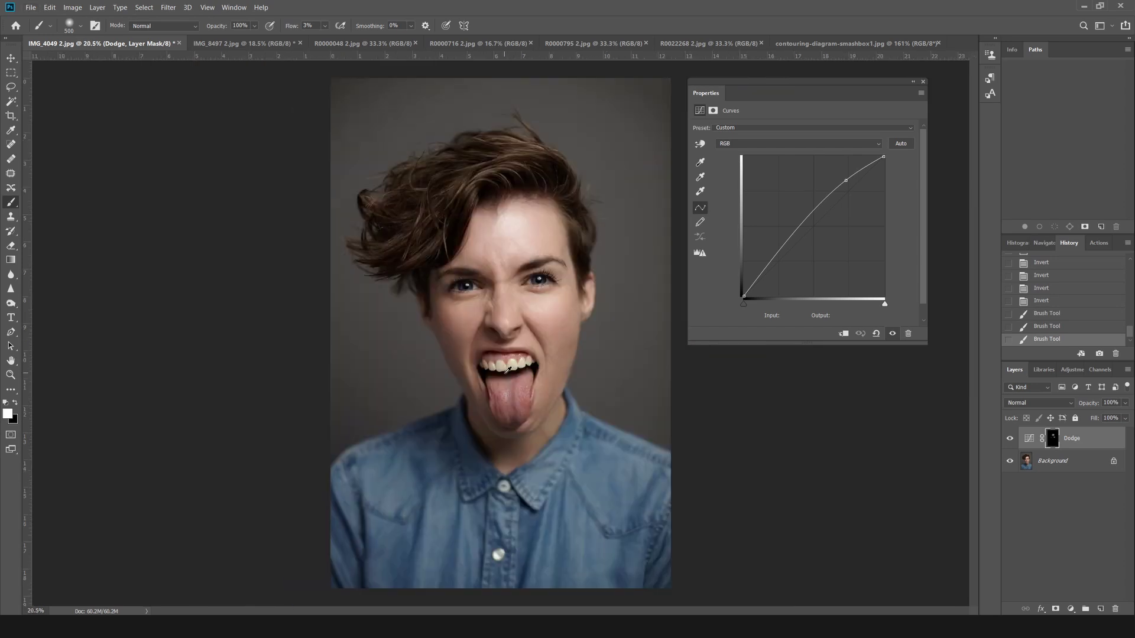
left_click(838, 42)
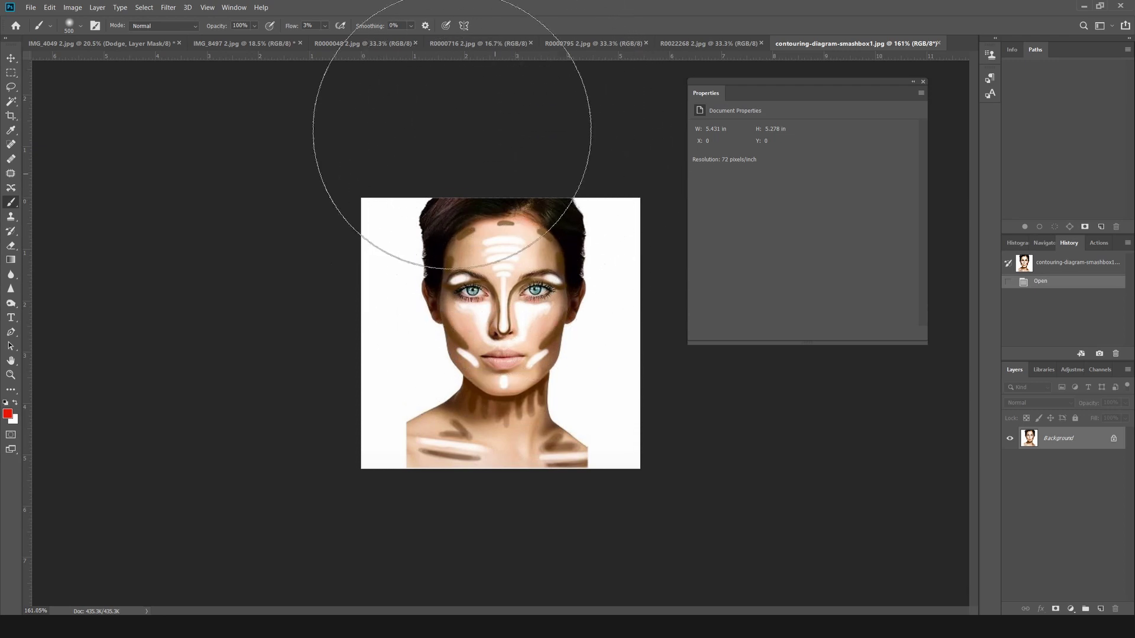
left_click(100, 43)
scroll(507, 255, "down", 2)
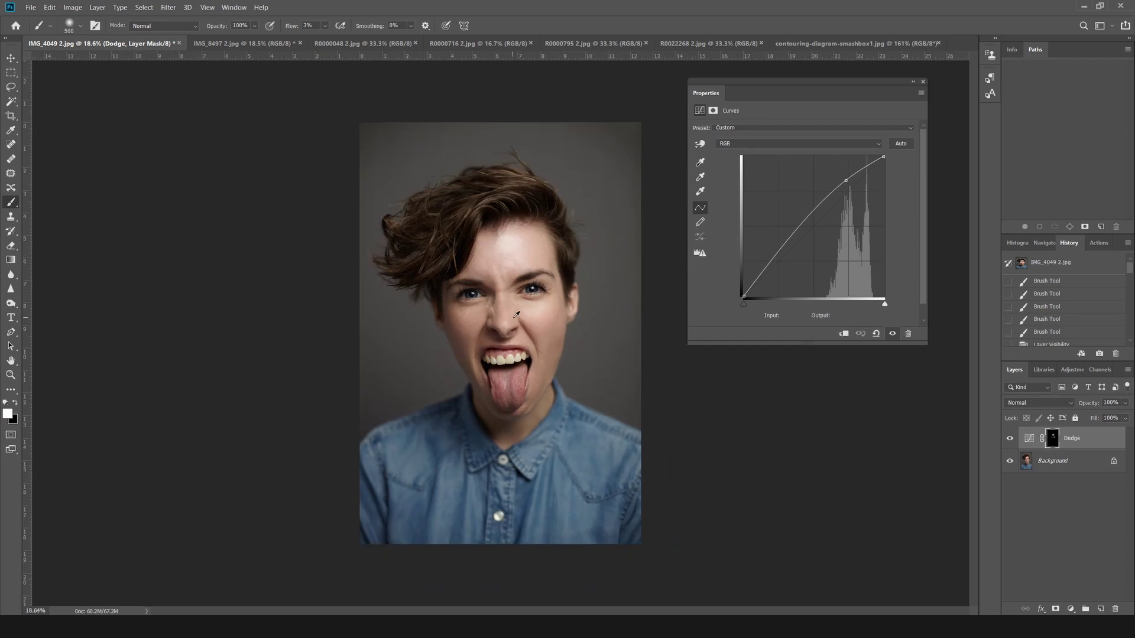
Enlarge the soft brush and build up more white over the forehead on the Dodge mask.
scroll(516, 315, "up", 3)
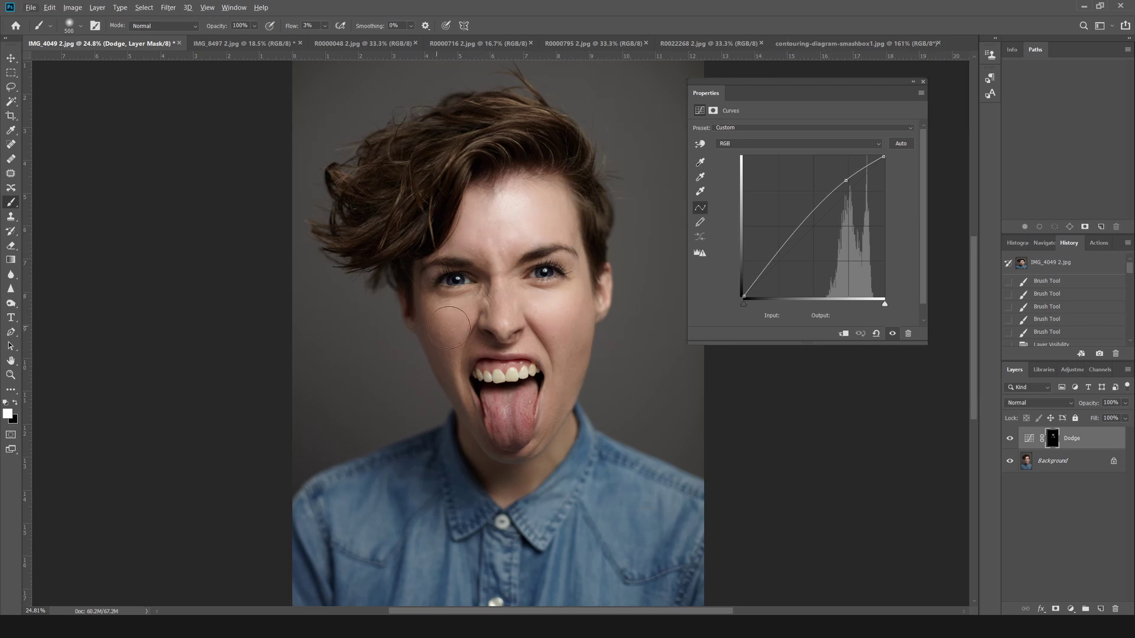
scroll(498, 289, "up", 3)
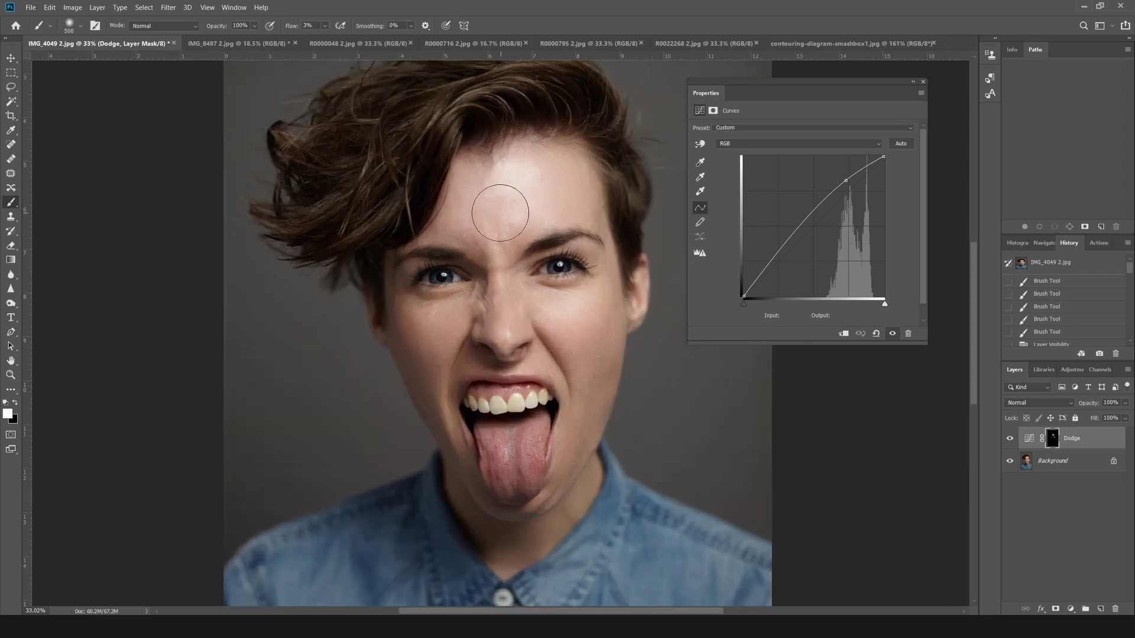
key("bracketright")
mouse_move(524, 187)
left_mouse_down()
mouse_move(508, 177)
mouse_move(508, 198)
left_mouse_up()
key("bracketright")
key("bracketright")
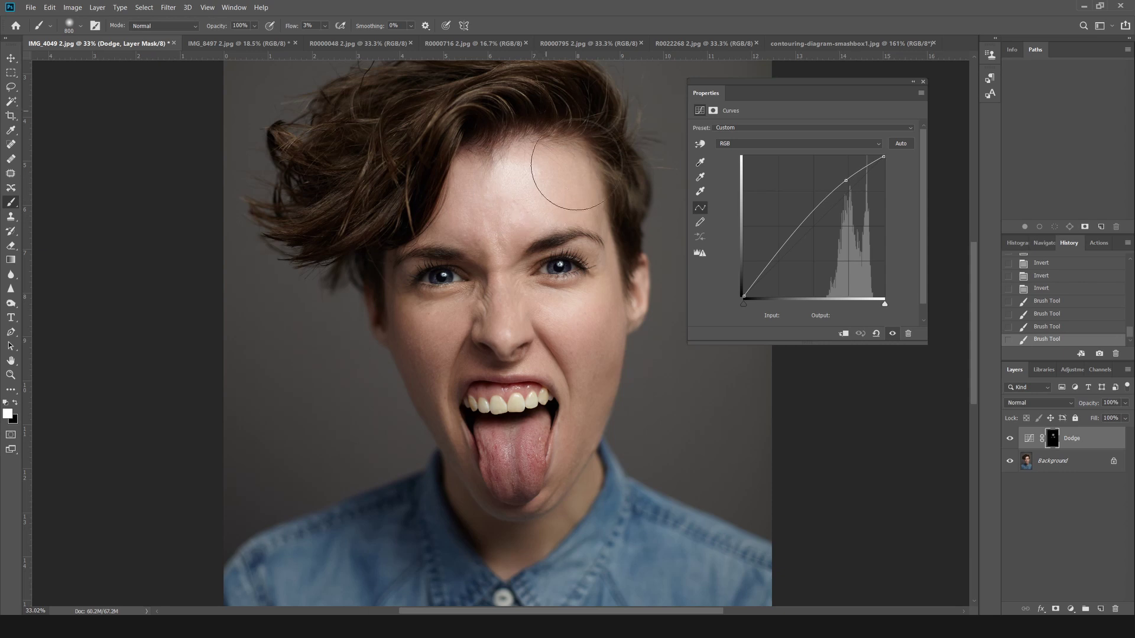
Make the brush smaller and add another pass of brightening to both cheeks on the Dodge mask.
key("bracketleft")
key("bracketleft")
key("bracketleft")
key("bracketleft")
mouse_move(558, 314)
left_mouse_down()
mouse_move(585, 300)
mouse_move(571, 312)
mouse_move(581, 326)
mouse_move(578, 308)
mouse_move(592, 305)
mouse_move(580, 325)
left_mouse_up()
mouse_move(439, 327)
left_mouse_down()
mouse_move(393, 295)
mouse_move(395, 310)
mouse_move(393, 291)
mouse_move(448, 344)
mouse_move(427, 317)
mouse_move(449, 336)
left_mouse_up()
Reduce the brush to 200 px and brighten the bridge of the nose down towards its tip.
key("bracketleft")
key("bracketleft")
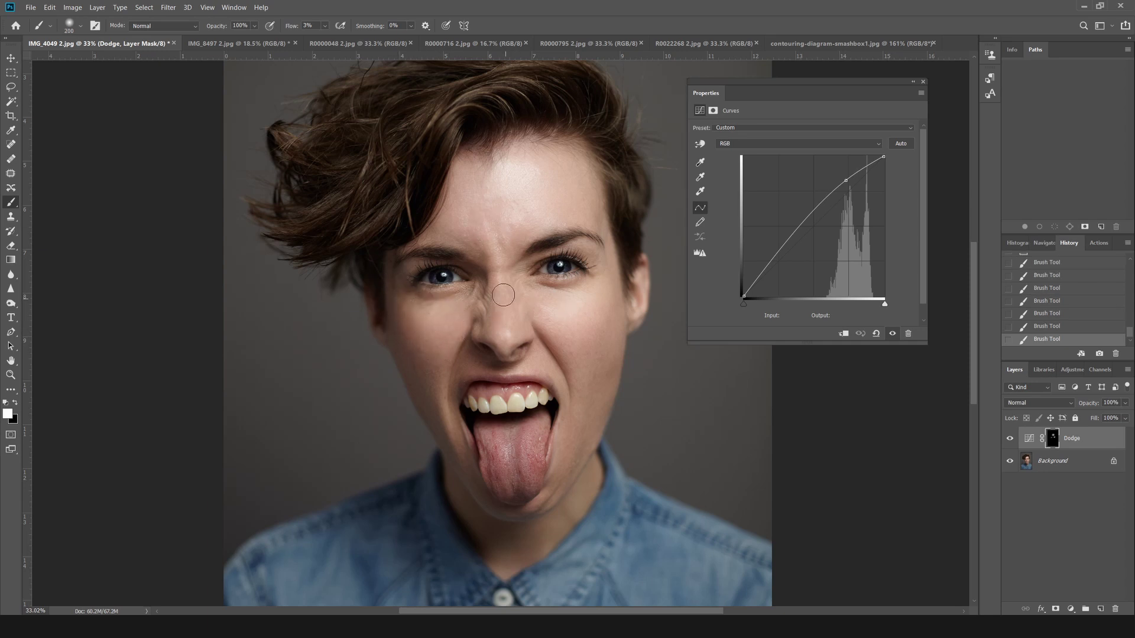
mouse_move(502, 294)
left_mouse_down()
mouse_move(509, 261)
mouse_move(505, 325)
mouse_move(497, 273)
mouse_move(499, 319)
left_mouse_up()
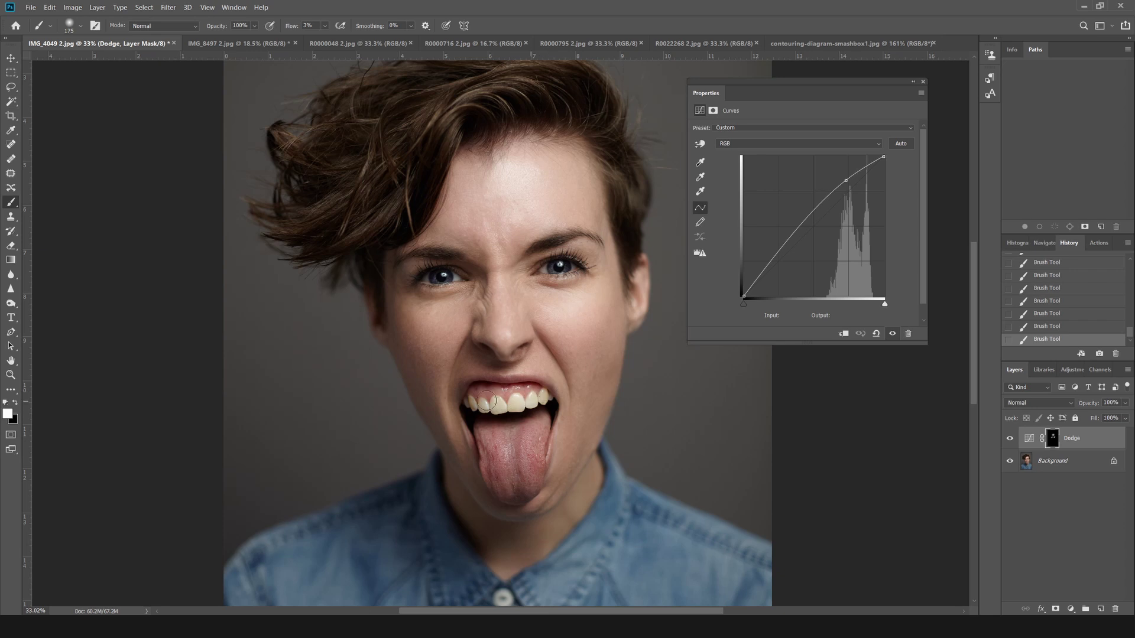
Brighten the upper teeth on the Dodge mask with a 175 px brush, and leave the brush at 200 px.
mouse_move(480, 407)
left_mouse_down()
mouse_move(512, 400)
mouse_move(504, 394)
mouse_move(536, 400)
left_mouse_up()
scroll(522, 456, "down", 3)
key("bracketleft")
key("bracketleft")
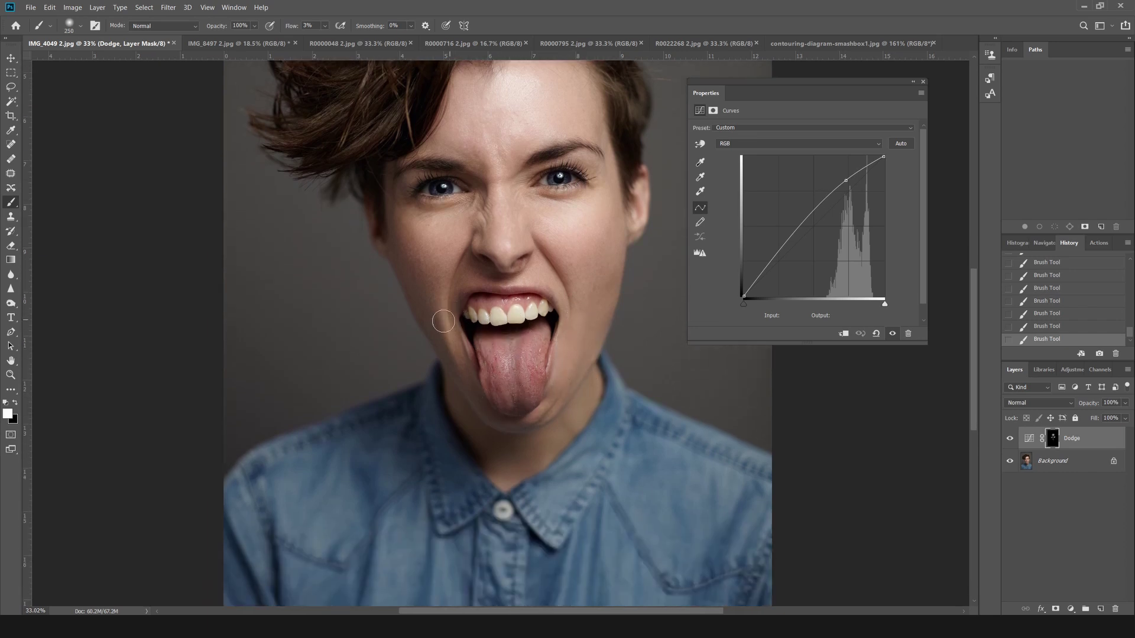
key("bracketleft")
scroll(512, 402, "down", 2)
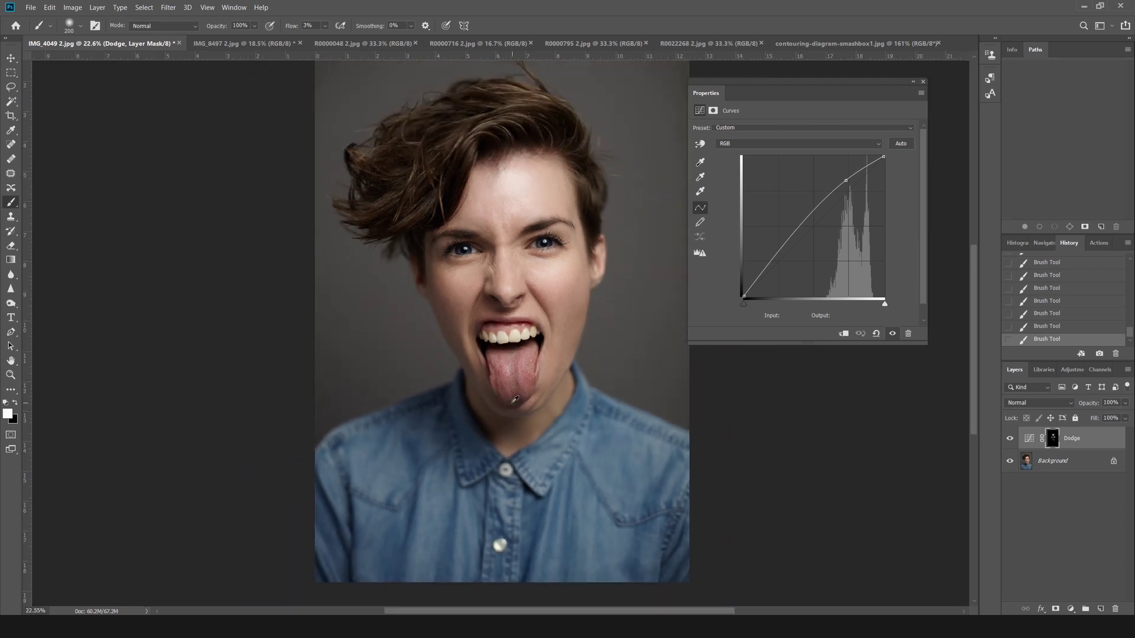
Enlarge the soft brush to 300 px for dodging the highlights in the hair.
scroll(512, 402, "up", 1)
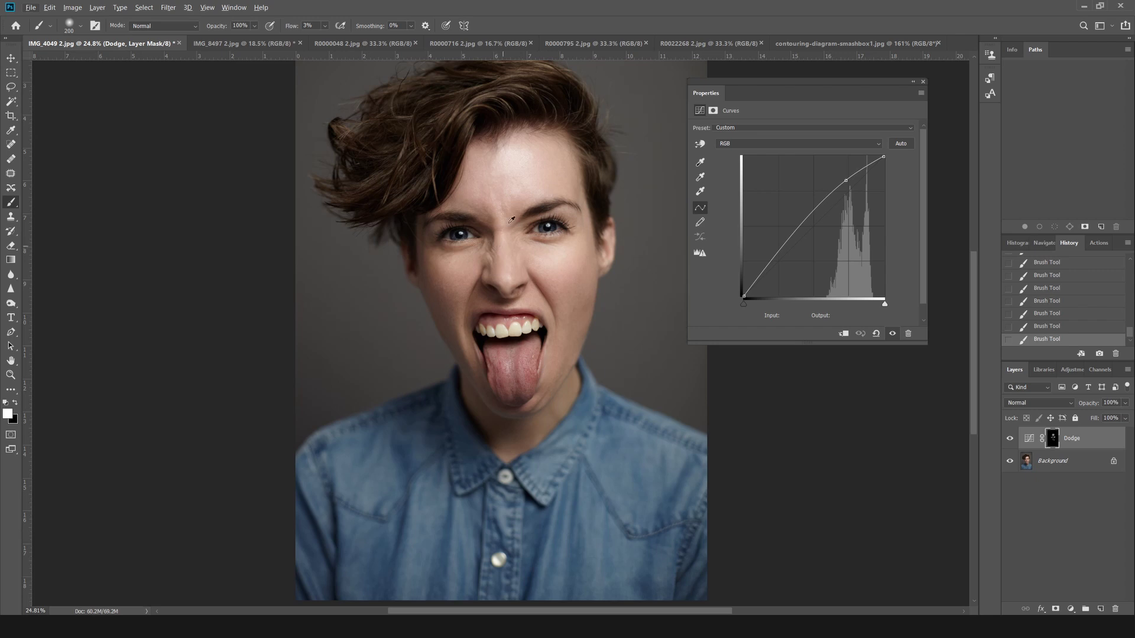
scroll(539, 194, "up", 3)
scroll(479, 187, "up", 2)
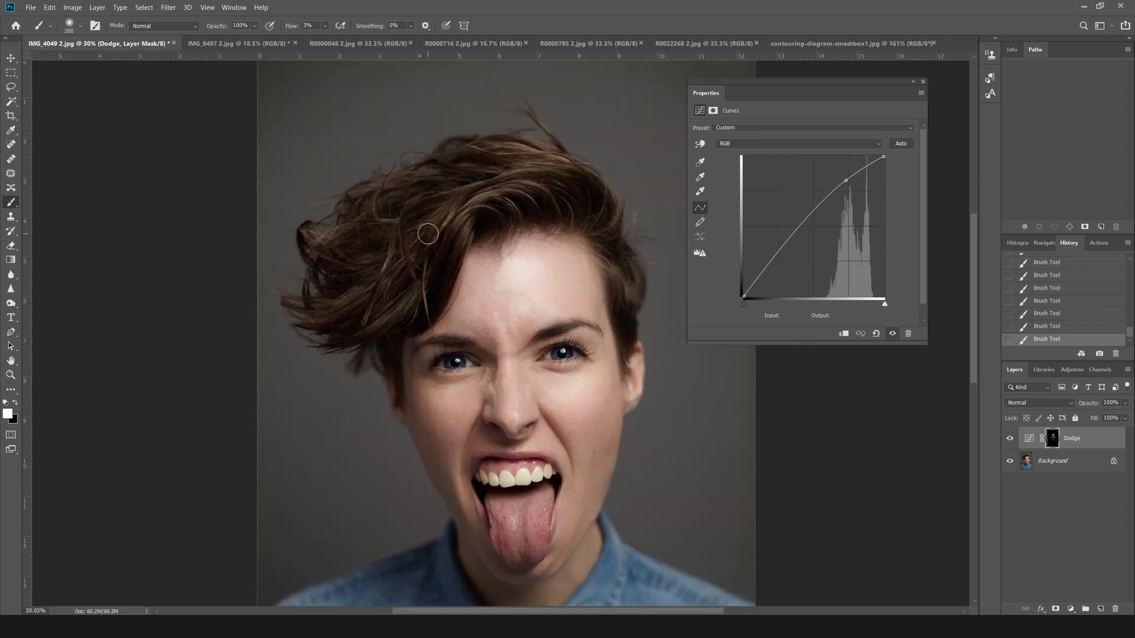
key("bracketright")
key("bracketright")
scroll(482, 297, "down", 1)
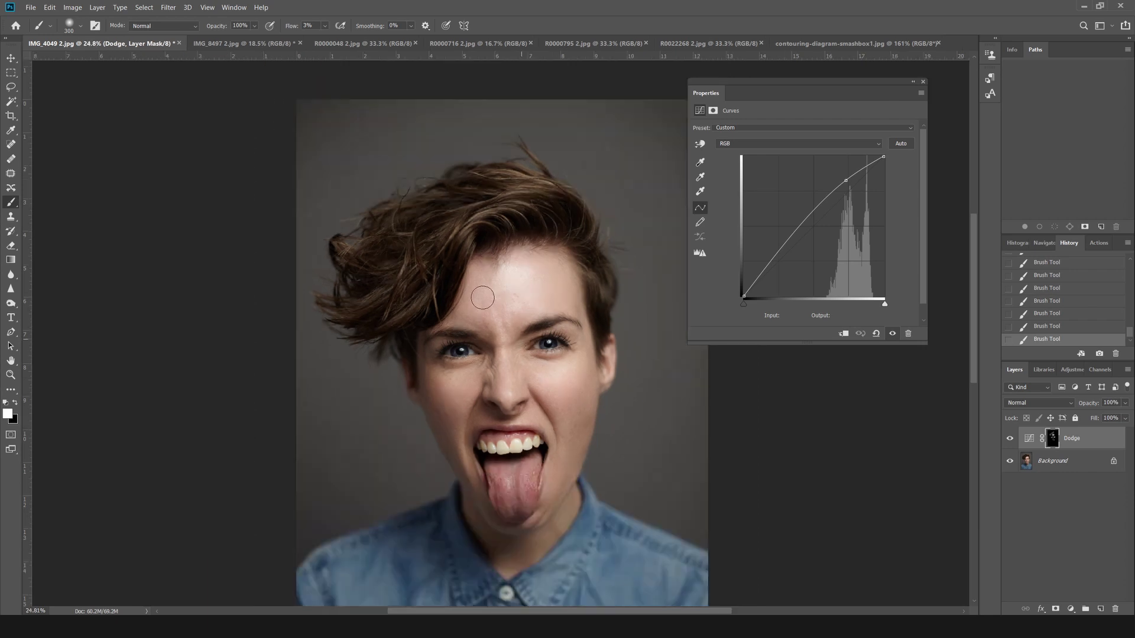
Compare the whole portrait with and without the Dodge layer, leaving the layer visible.
scroll(482, 298, "down", 1)
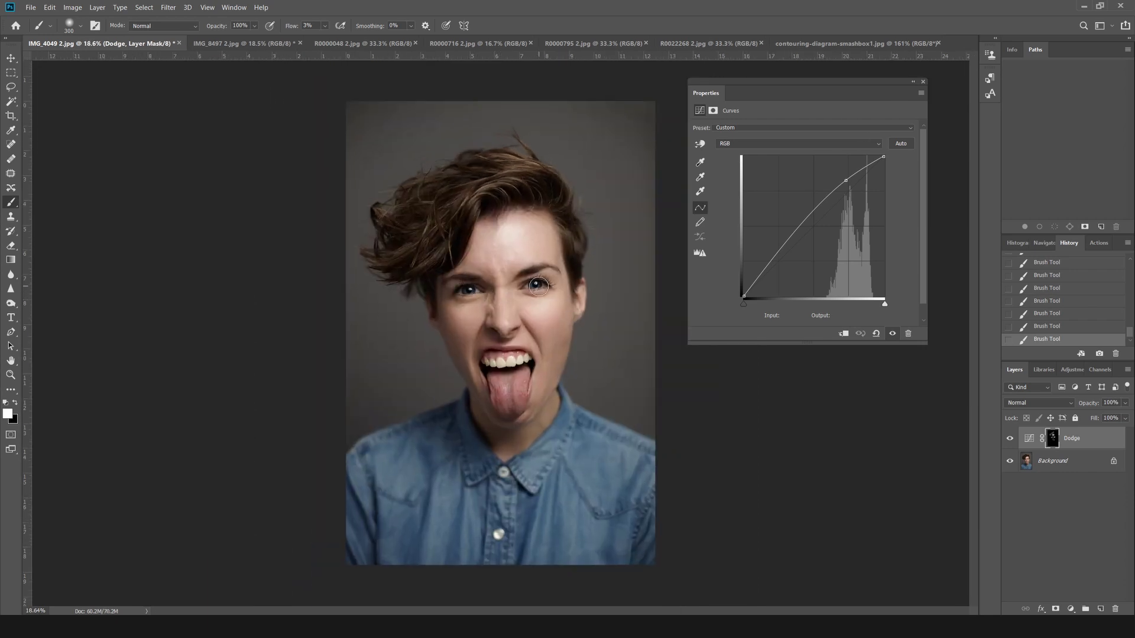
scroll(520, 217, "up", 2)
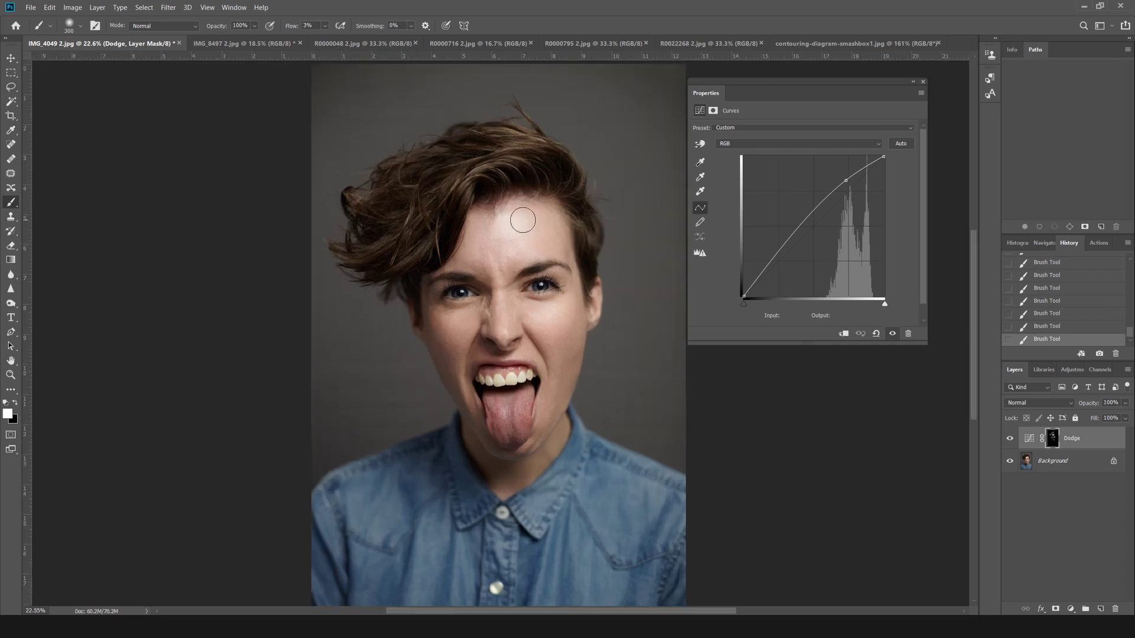
scroll(520, 217, "down", 1)
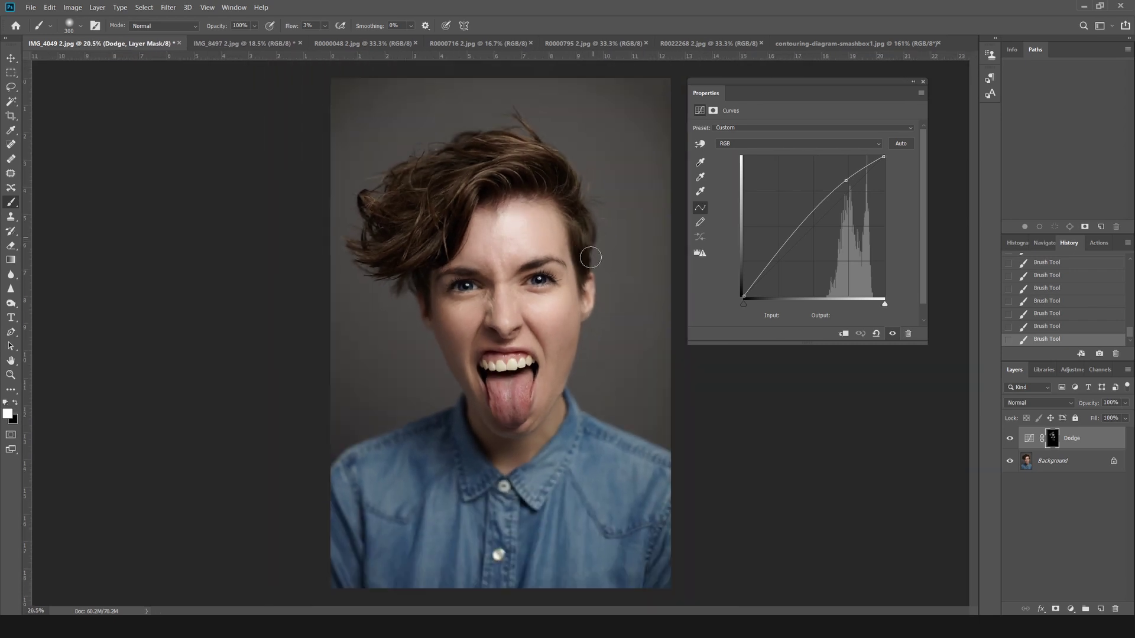
scroll(522, 337, "down", 1)
scroll(523, 337, "up", 1)
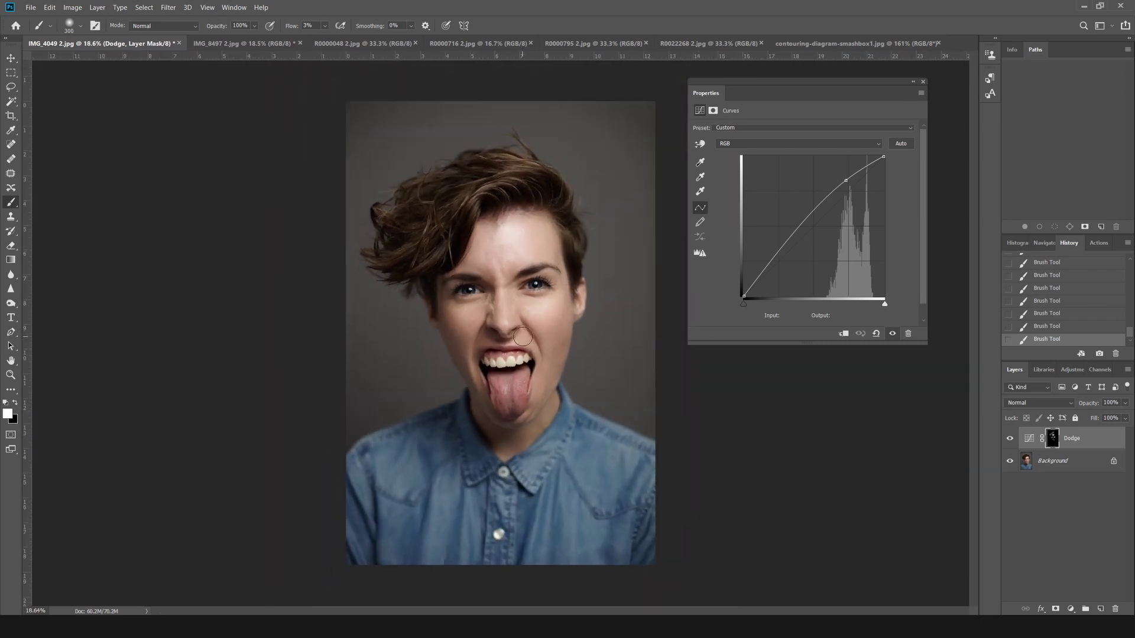
left_click(1010, 439)
left_click(1010, 438)
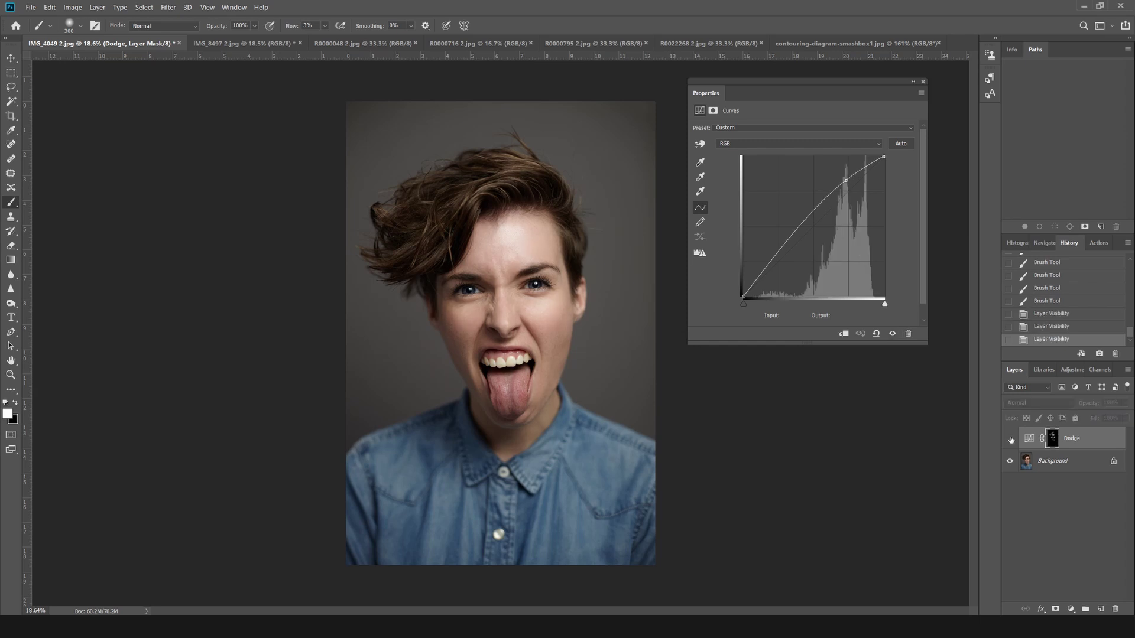
left_click(1010, 438)
left_click(1010, 439)
left_click(1010, 439)
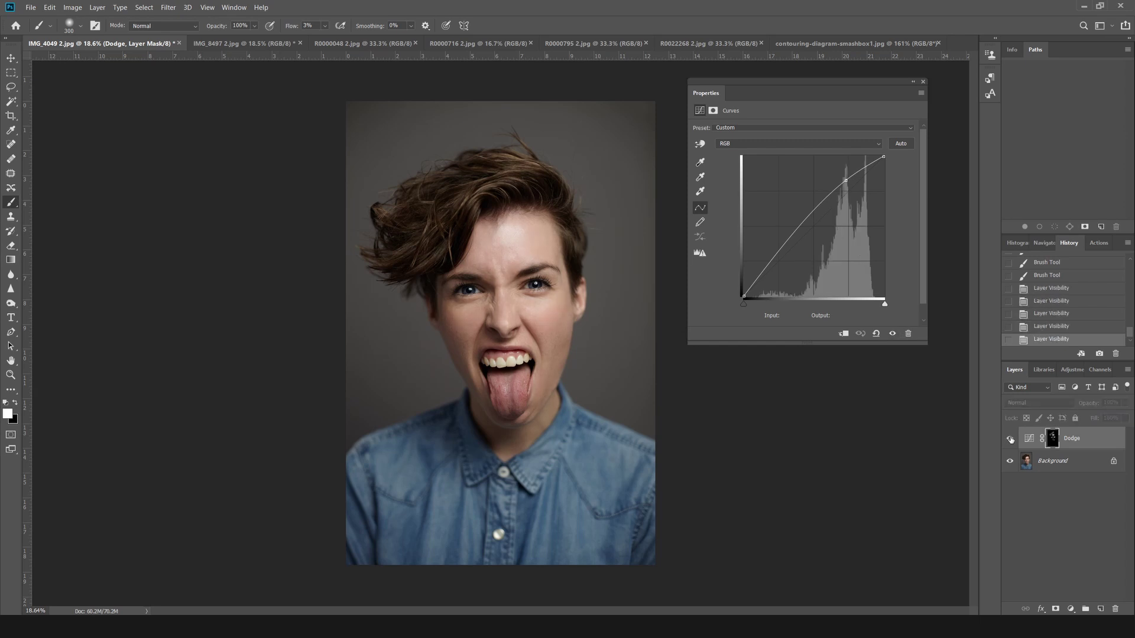
left_click(1010, 439)
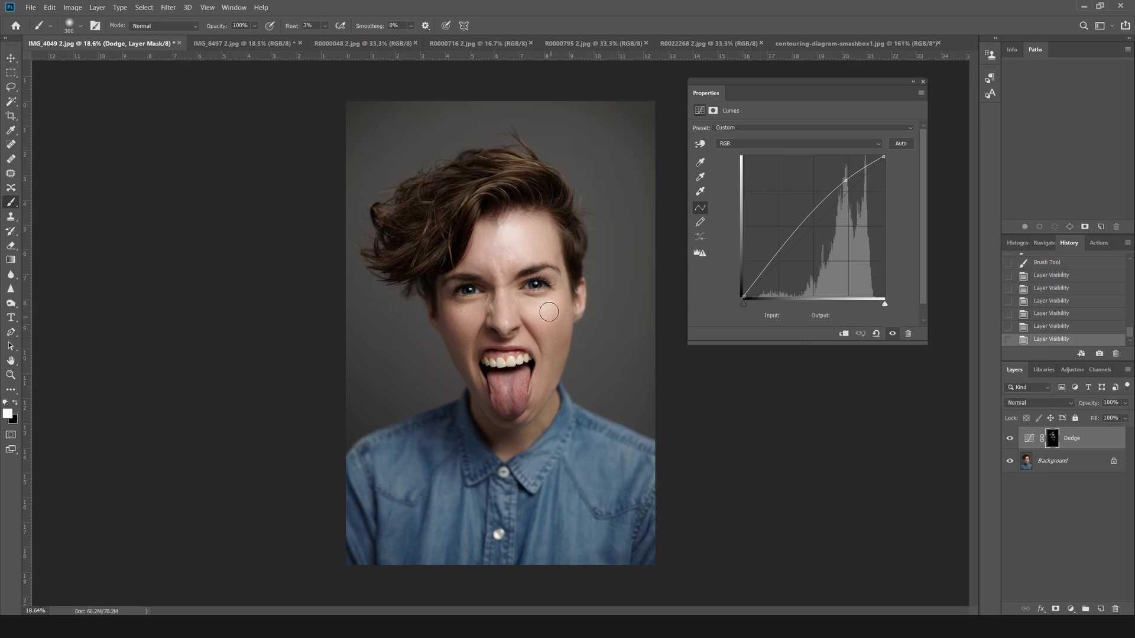
Reduce the brush to 45 px and brighten the irises of both eyes on the Dodge mask.
scroll(501, 265, "up", 10)
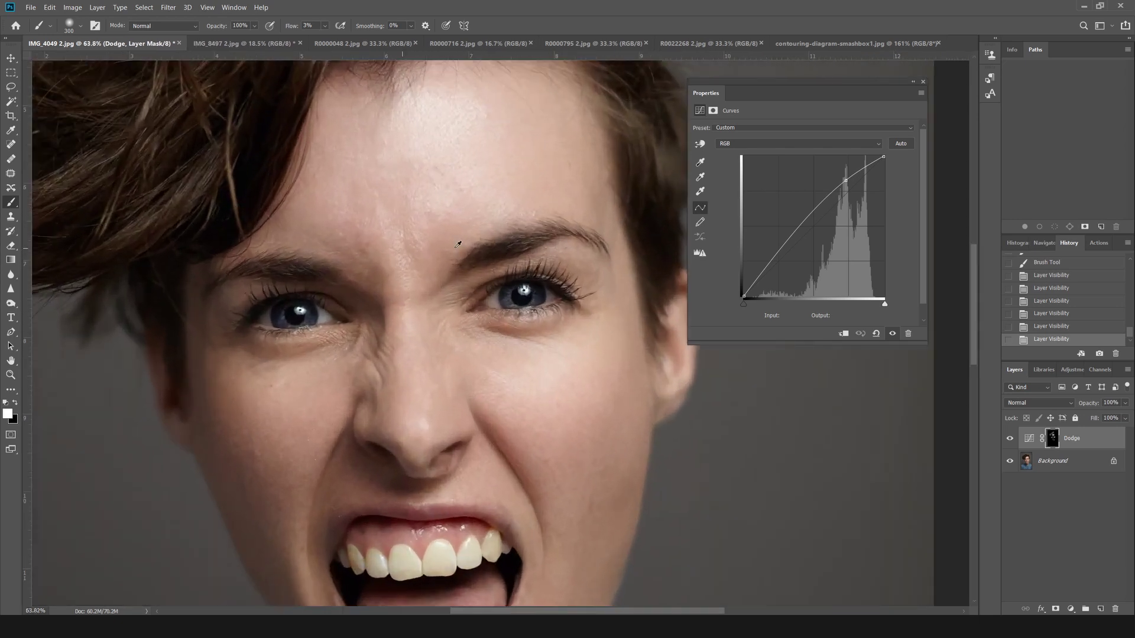
key("bracketleft")
key("bracketleft")
key("bracketleft")
key("bracketleft")
key("bracketleft")
key("bracketleft")
key("bracketleft")
key("bracketleft")
key("bracketleft")
key("bracketleft")
key("bracketleft")
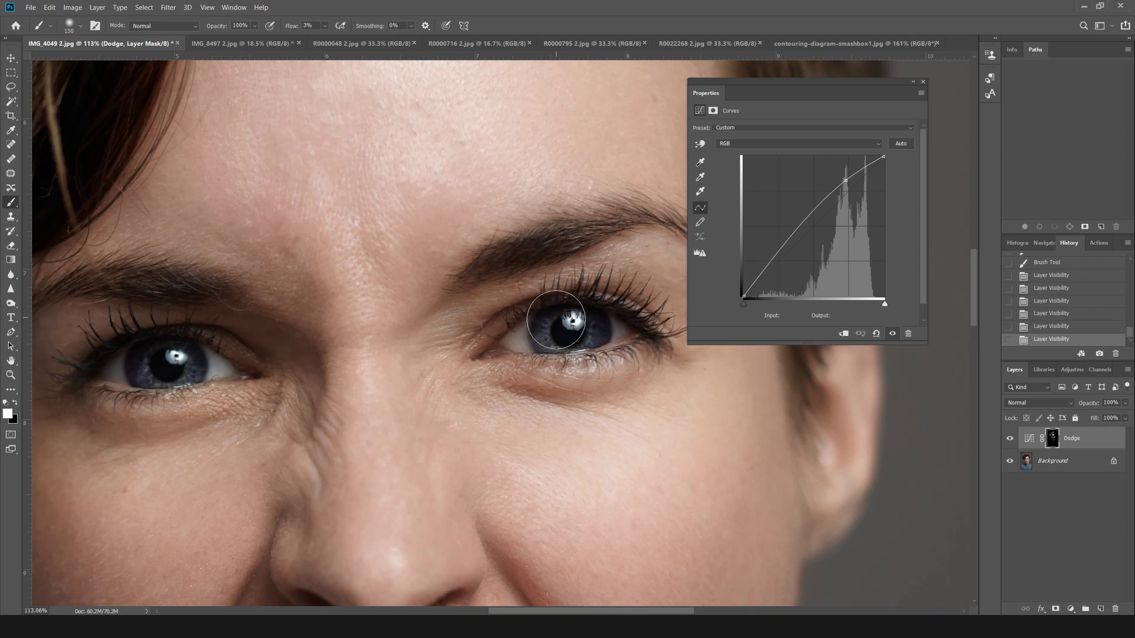
key("bracketleft")
mouse_move(609, 320)
left_mouse_down()
mouse_move(590, 337)
mouse_move(572, 317)
left_mouse_up()
left_click_drag(187, 340, 153, 366)
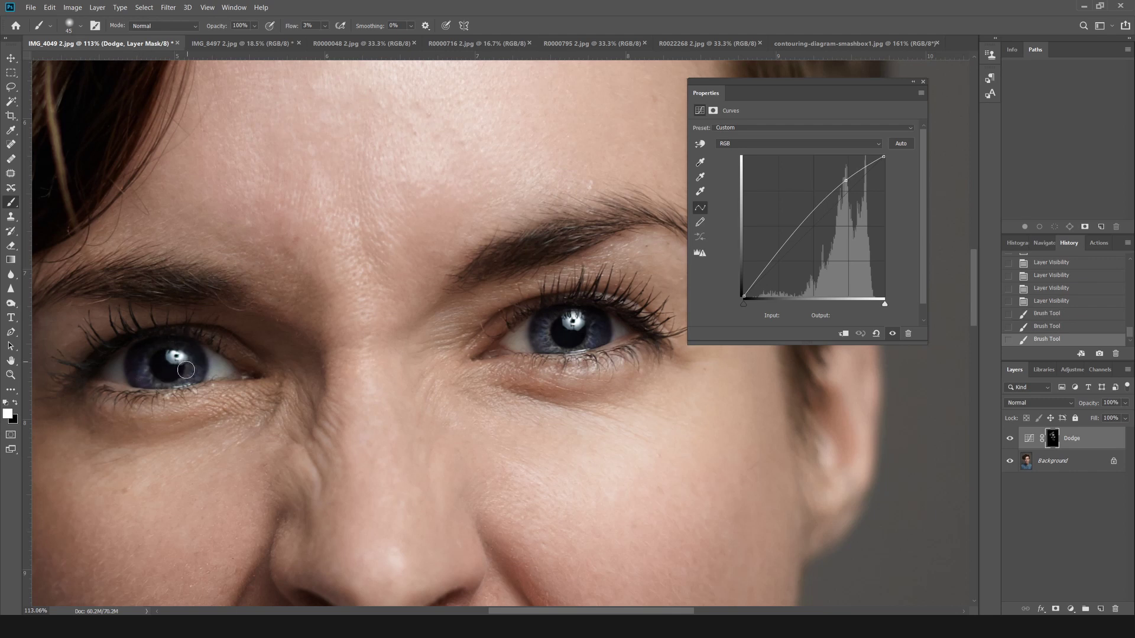
left_click_drag(186, 369, 260, 324)
Compare the whole portrait with and without the Dodge layer, keeping the layer visible.
scroll(336, 338, "down", 2)
scroll(179, 305, "down", 2)
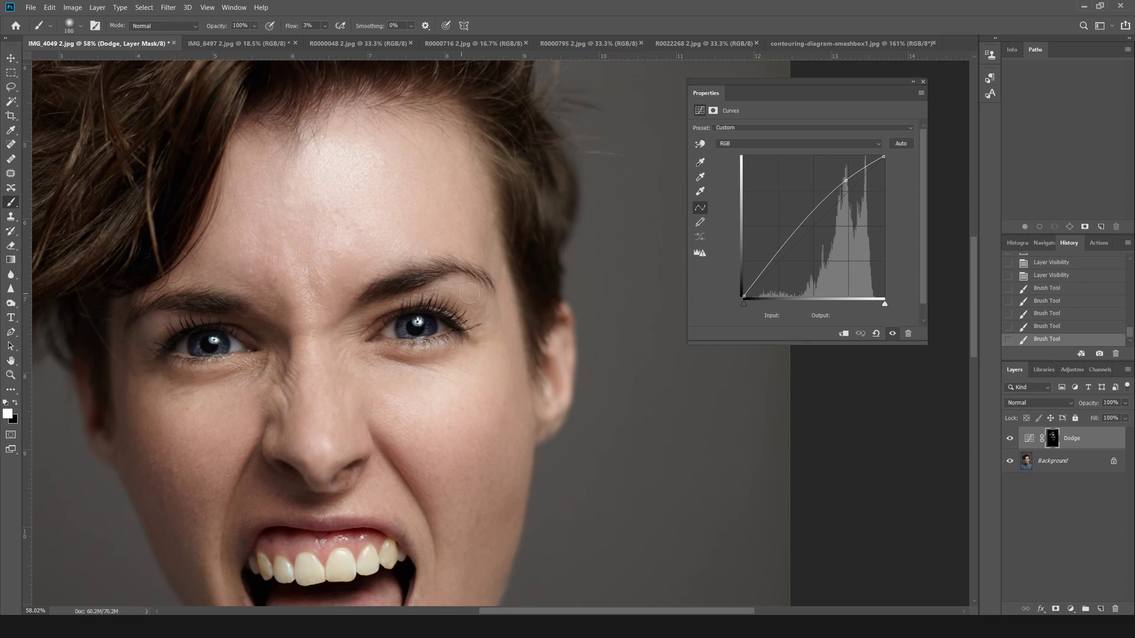
scroll(354, 351, "down", 6)
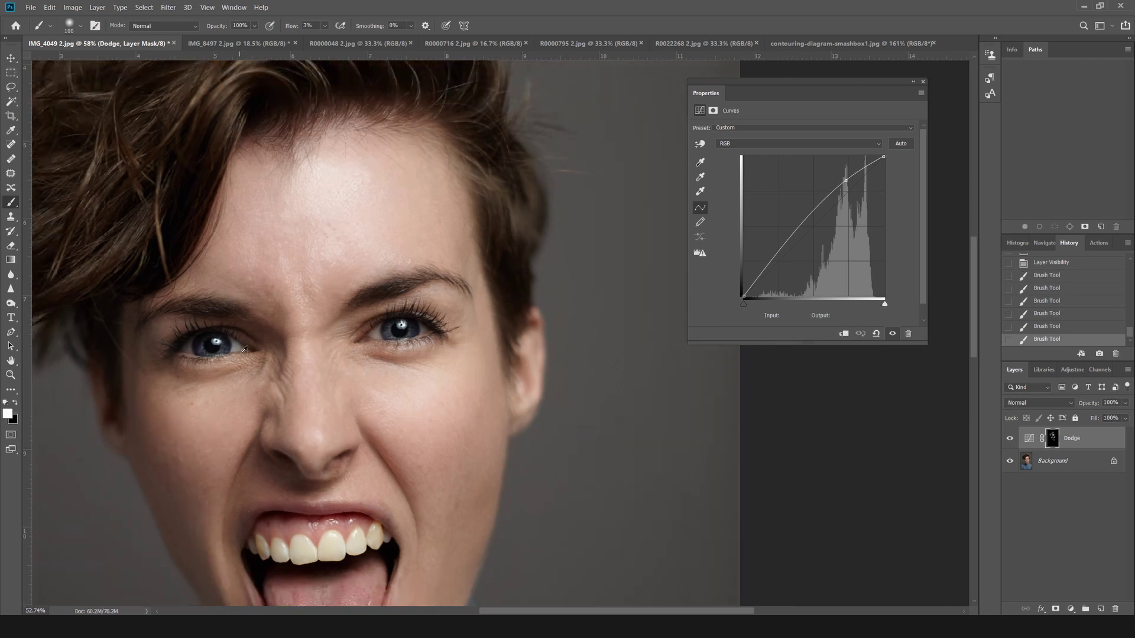
scroll(384, 346, "up", 1)
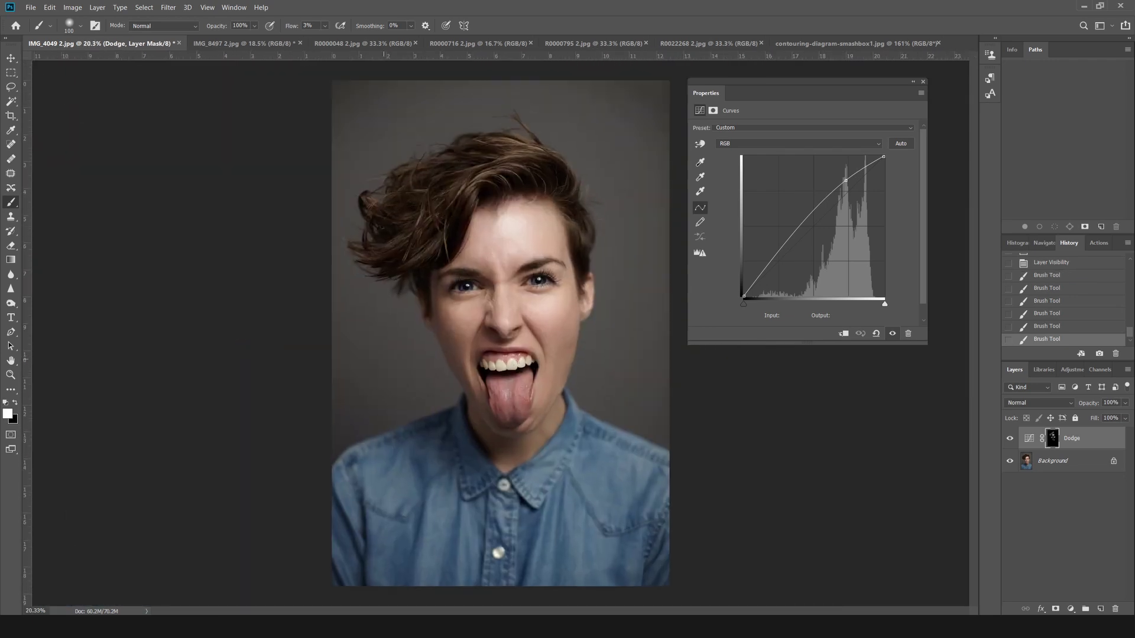
left_click(1010, 439)
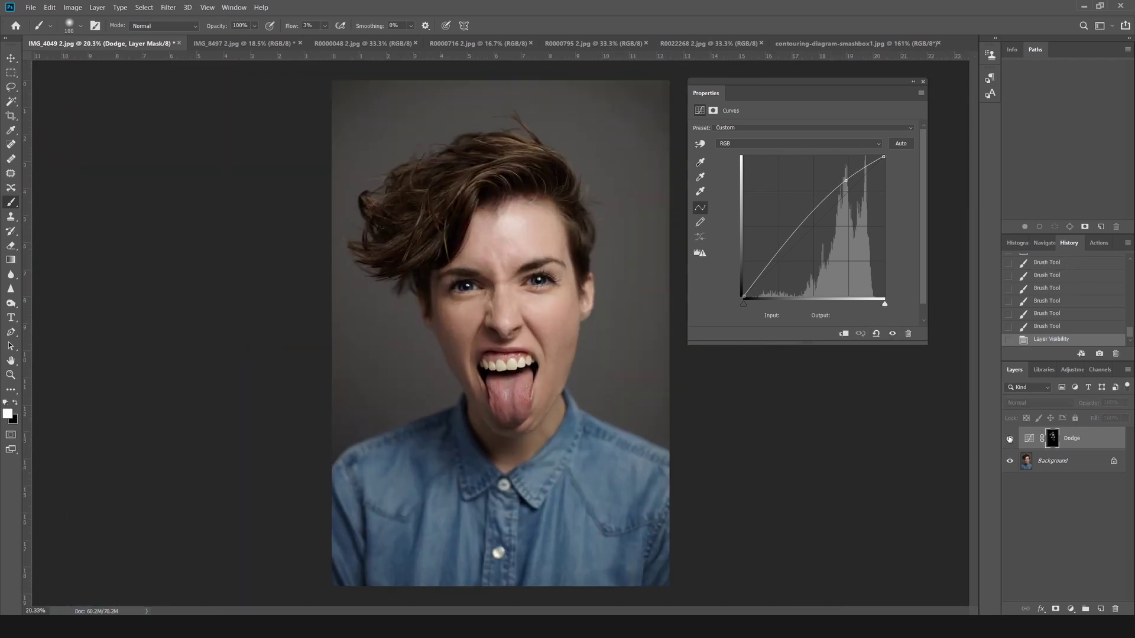
left_click(1010, 439)
left_click(1009, 439)
left_click(1010, 438)
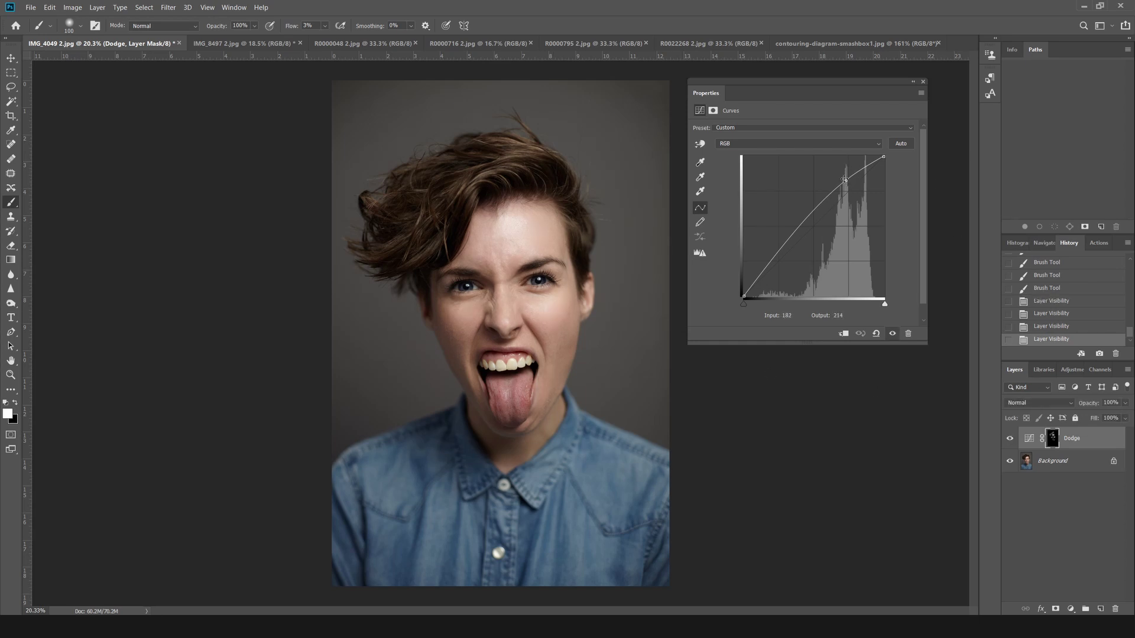
Soften the Dodge curve to input 194, output 213, and reduce the layer's opacity to 80%.
left_click_drag(845, 180, 850, 179)
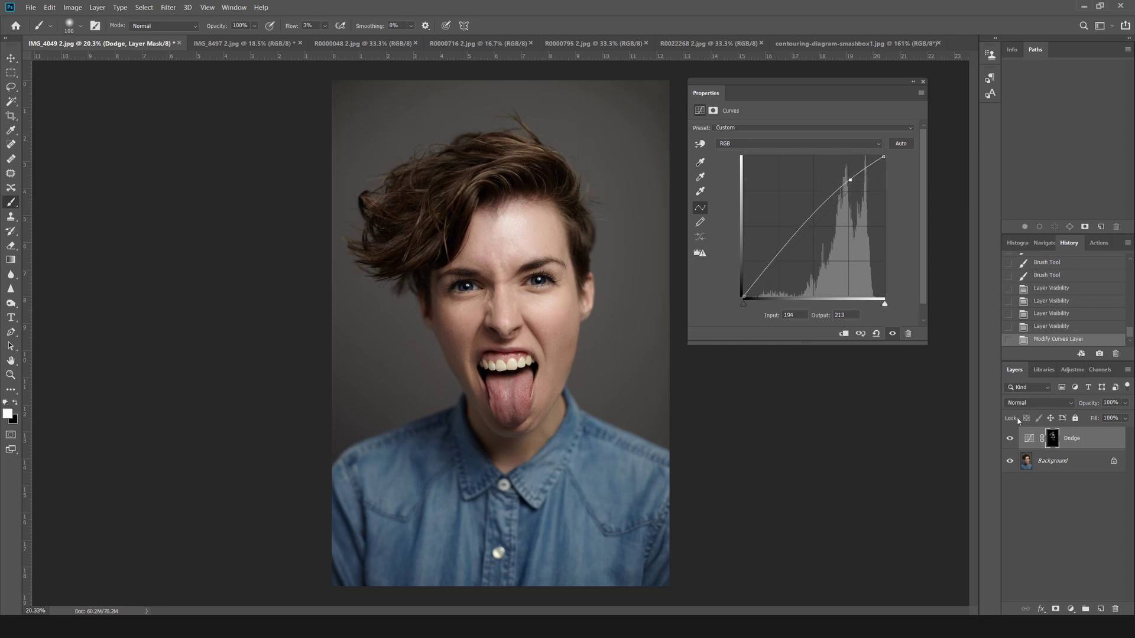
left_click(1125, 403)
left_click_drag(1102, 418, 1073, 414)
left_click(1098, 440)
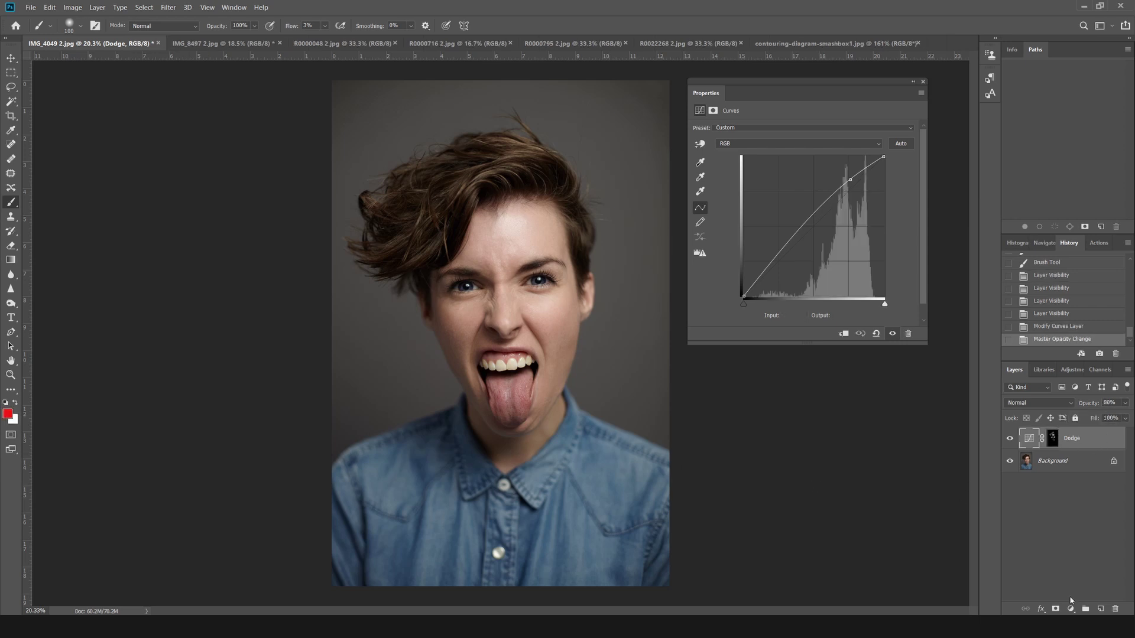
Add a Curves adjustment layer above Dodge and name it Burn.
left_click(1070, 609)
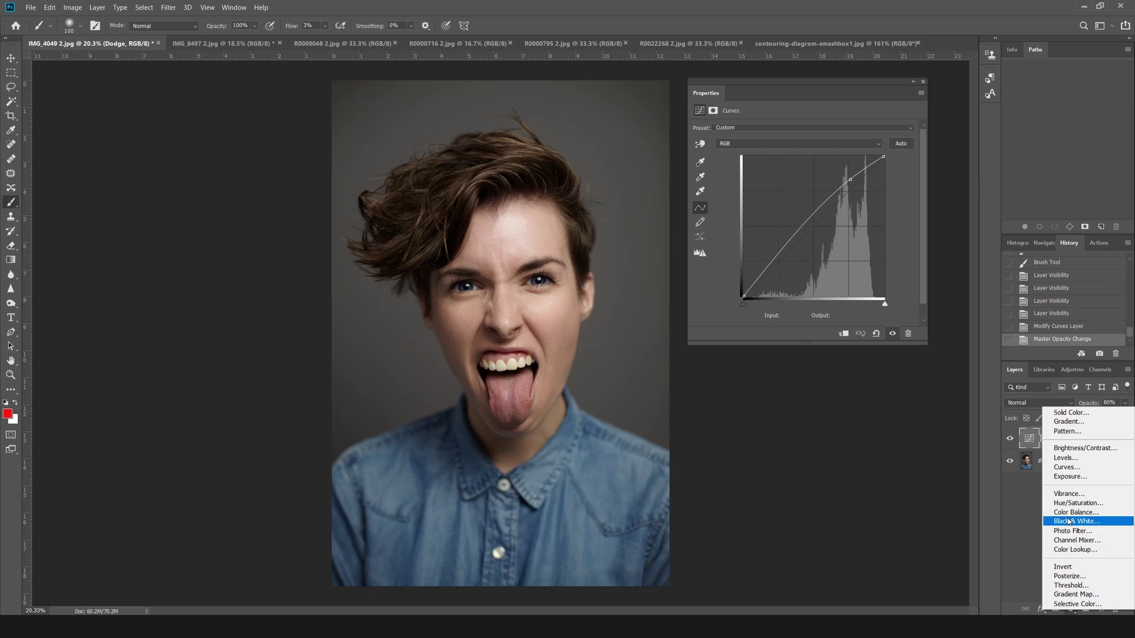
left_click(1067, 467)
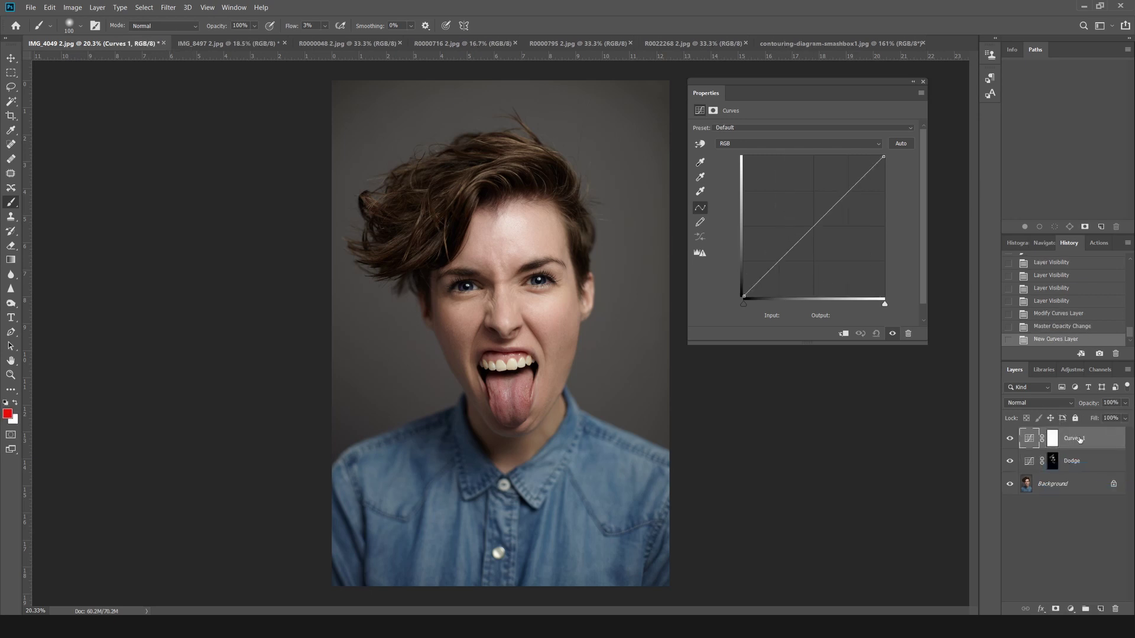
double_click(1079, 438)
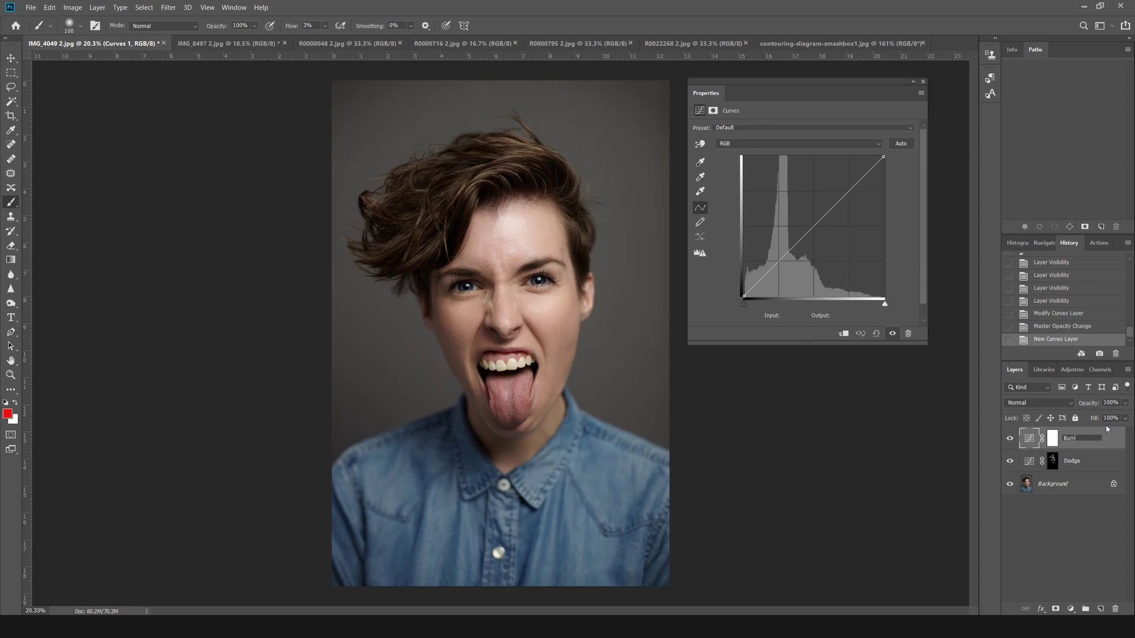
key("Return")
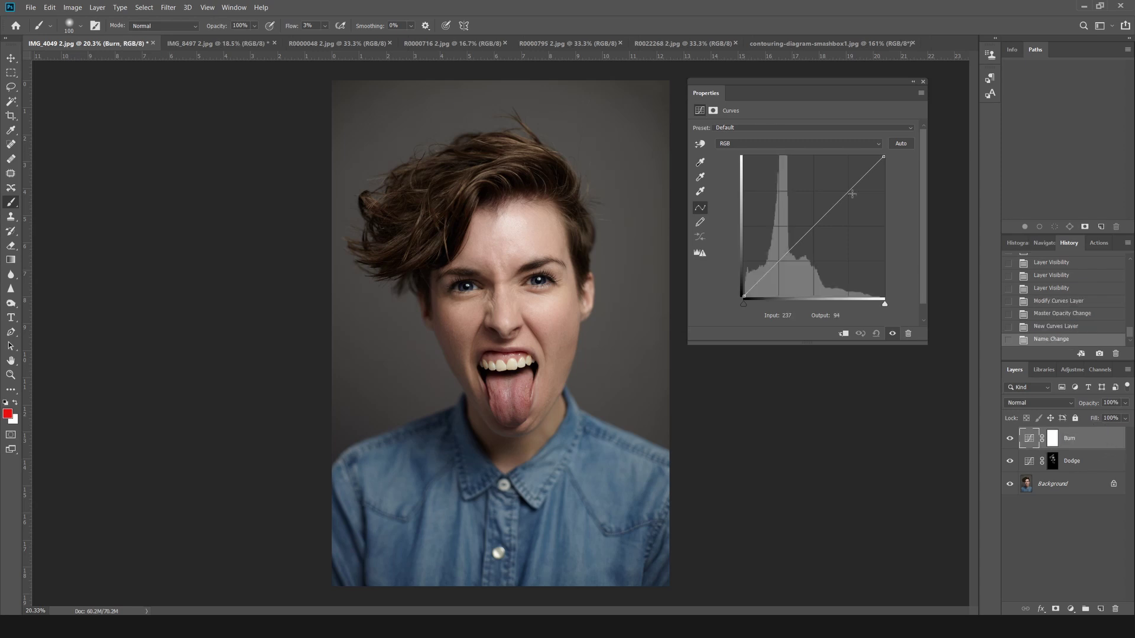
Pull the Burn curve down to input 72, output 59, and invert the layer's mask to black.
left_click(780, 258)
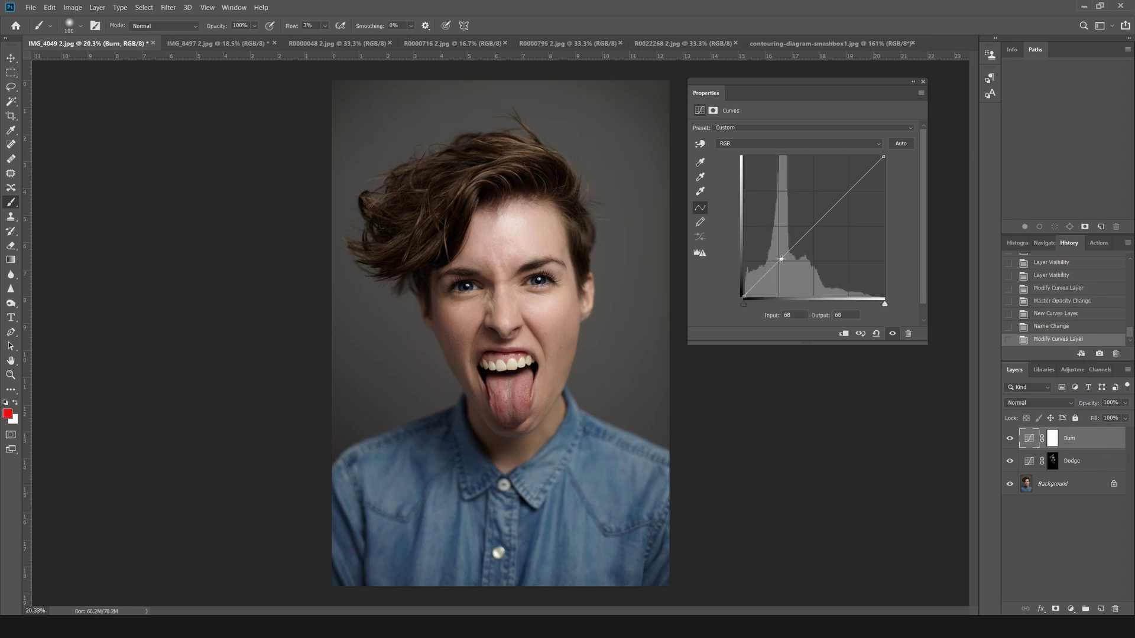
left_click_drag(781, 258, 783, 263)
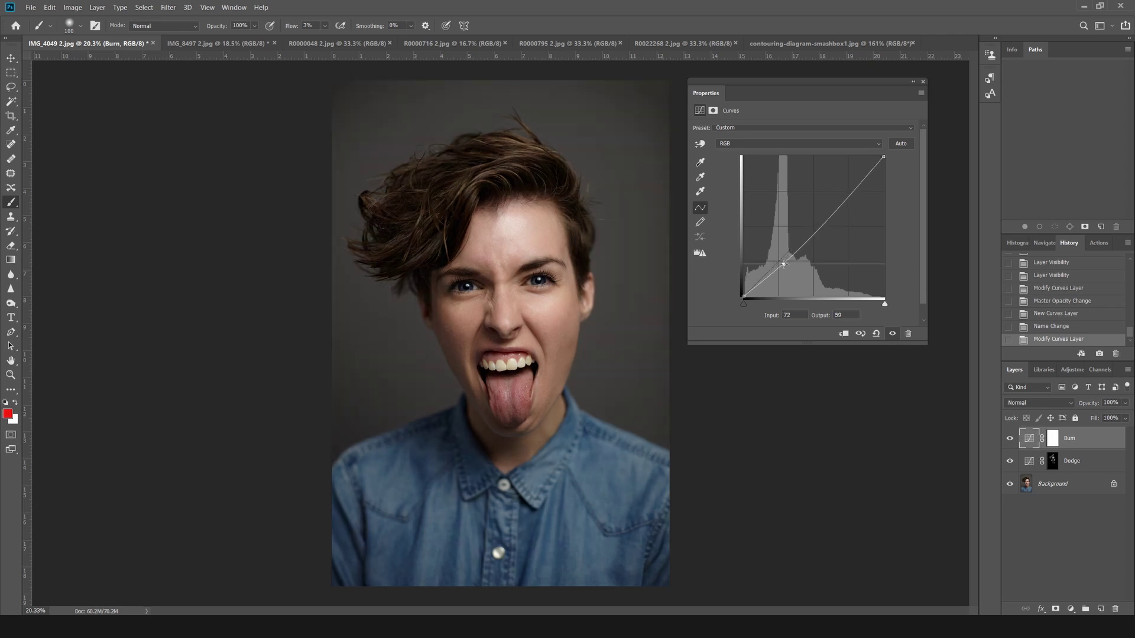
left_click(1053, 443)
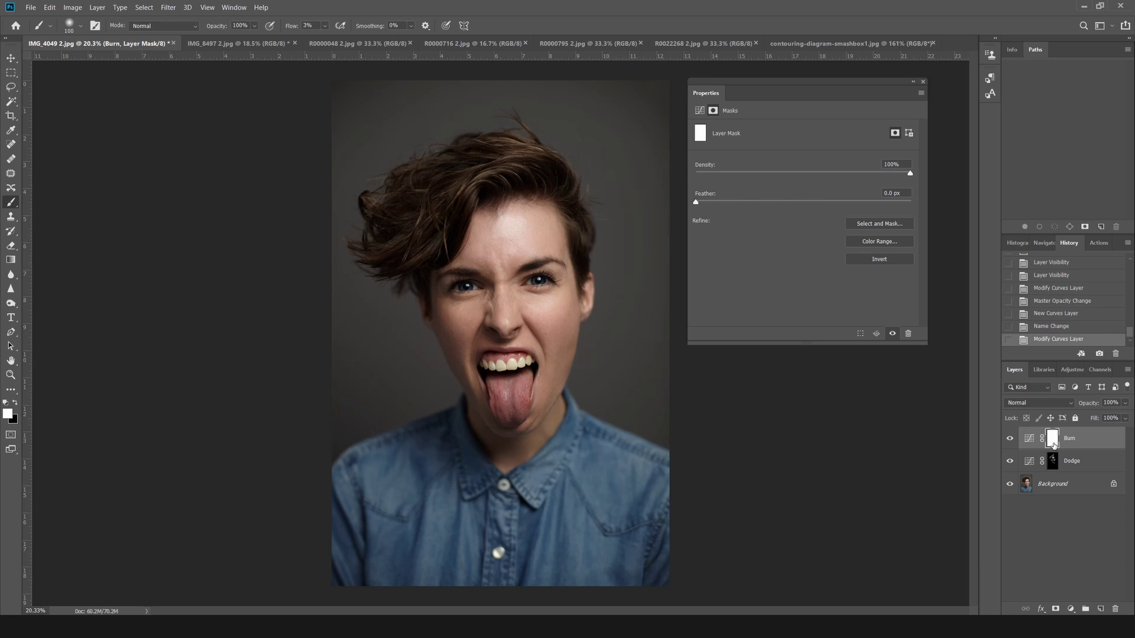
key("ctrl+i")
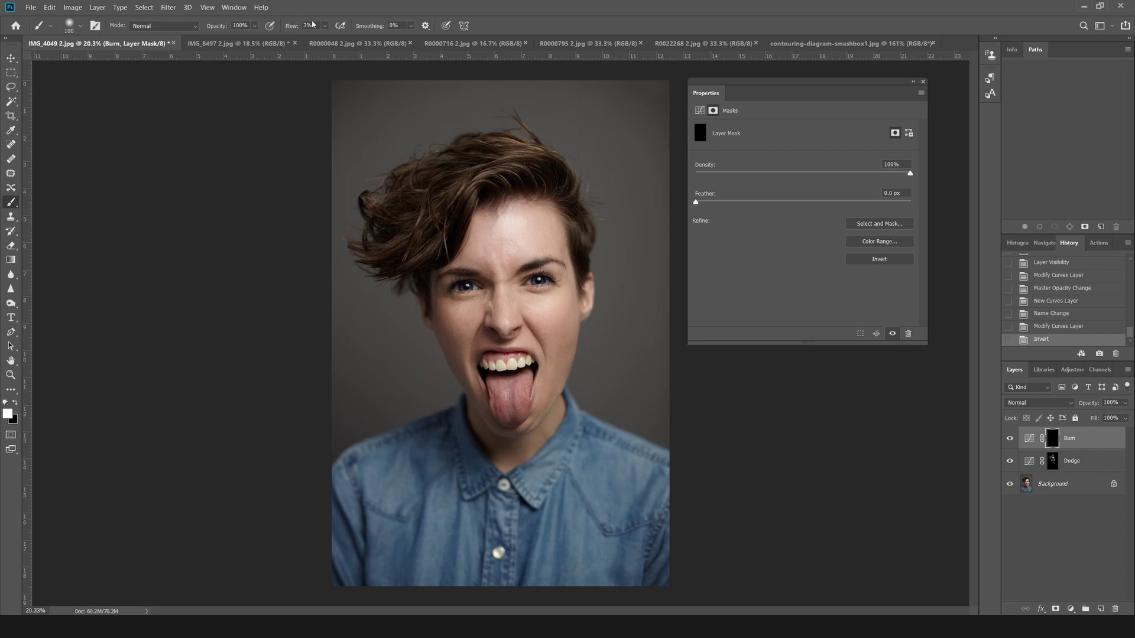
Enlarge the soft brush to 500 px for burning on the Burn mask.
left_click(81, 26)
left_click(82, 29)
scroll(508, 323, "up", 3)
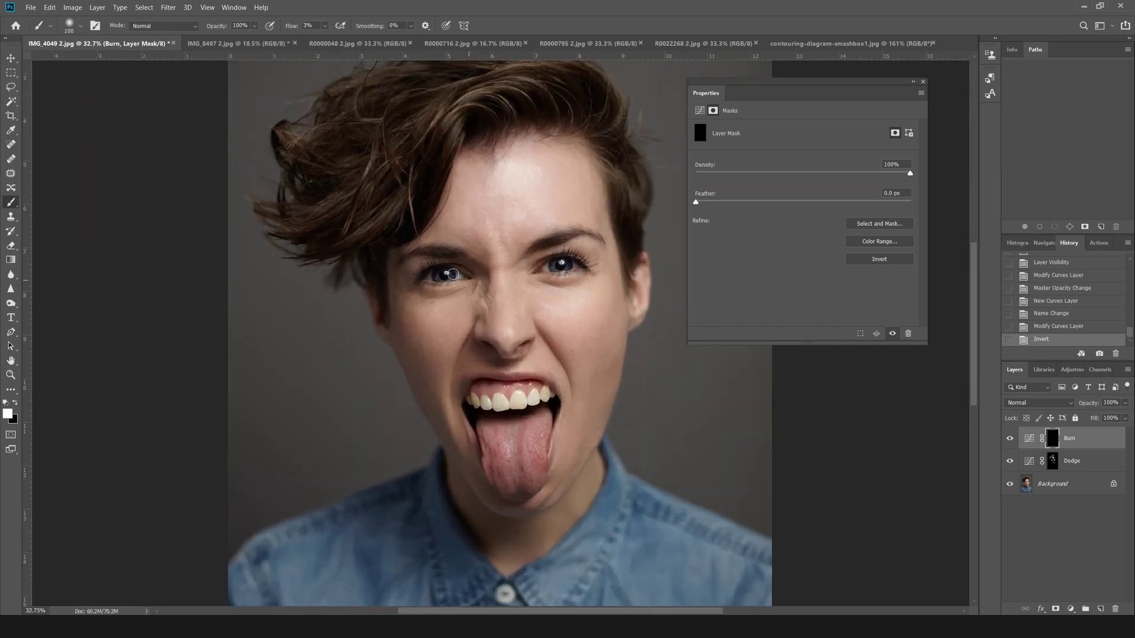
key("bracketright")
key("bracketright")
key("bracketright")
key("bracketright")
key("bracketright")
key("bracketright")
key("bracketright")
Examine where the contouring diagram places the shadows on the face and neck, and return to the portrait.
left_click(846, 41)
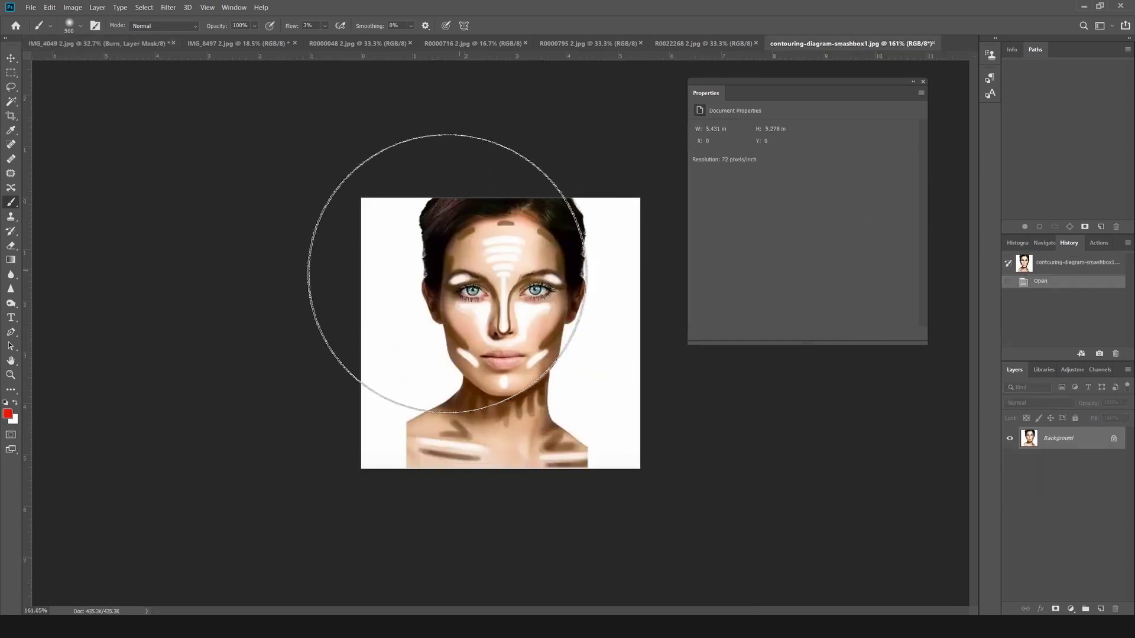
key("bracketleft")
key("bracketleft")
key("bracketleft")
key("bracketleft")
key("bracketleft")
key("bracketleft")
key("bracketleft")
key("bracketleft")
key("bracketleft")
key("bracketleft")
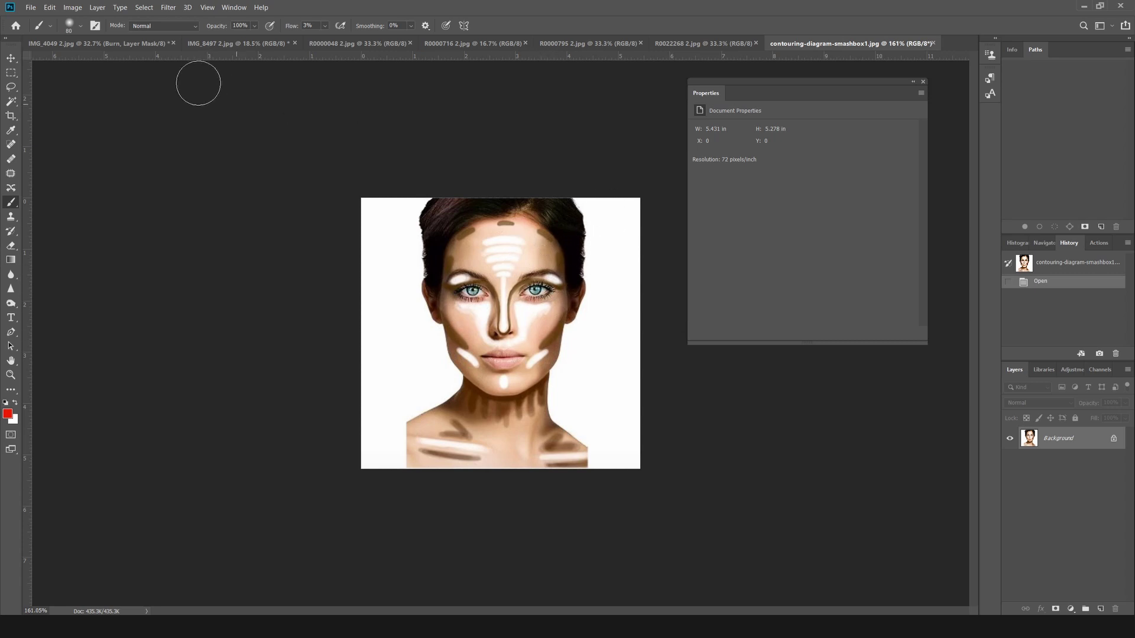
left_click(109, 44)
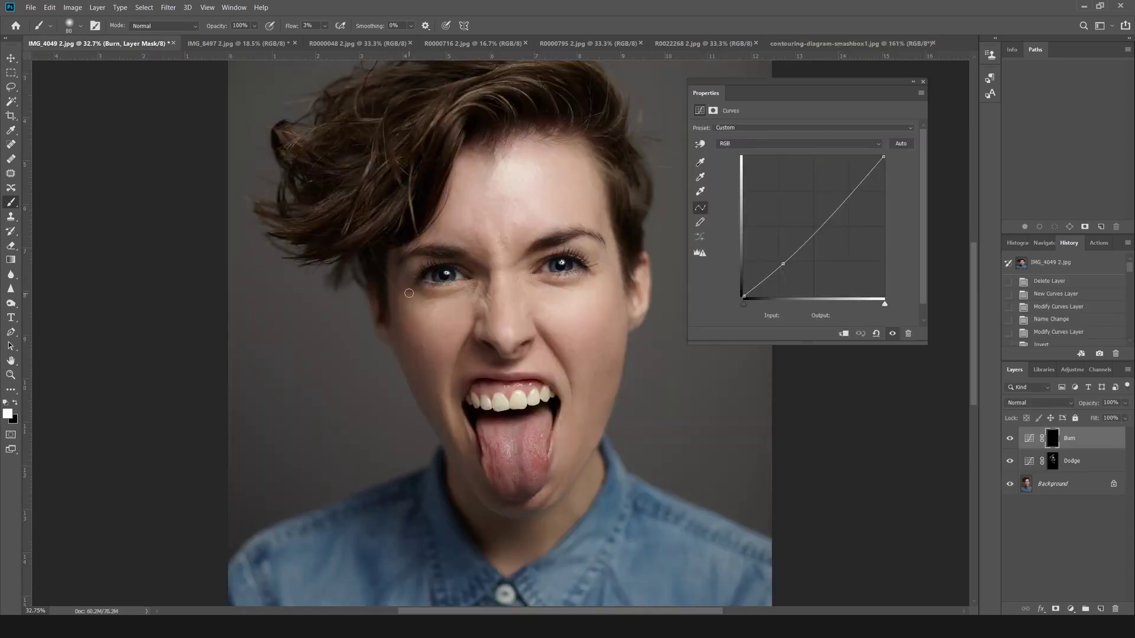
Darken the temple, cheek and jawline on the face's left side on the Burn mask, reducing the soft brush to 250 px.
key("bracketright")
key("bracketright")
key("bracketright")
key("bracketright")
key("bracketright")
mouse_move(399, 243)
left_mouse_down()
mouse_move(425, 339)
mouse_move(404, 323)
mouse_move(391, 214)
mouse_move(420, 359)
mouse_move(459, 445)
left_mouse_up()
key("bracketleft")
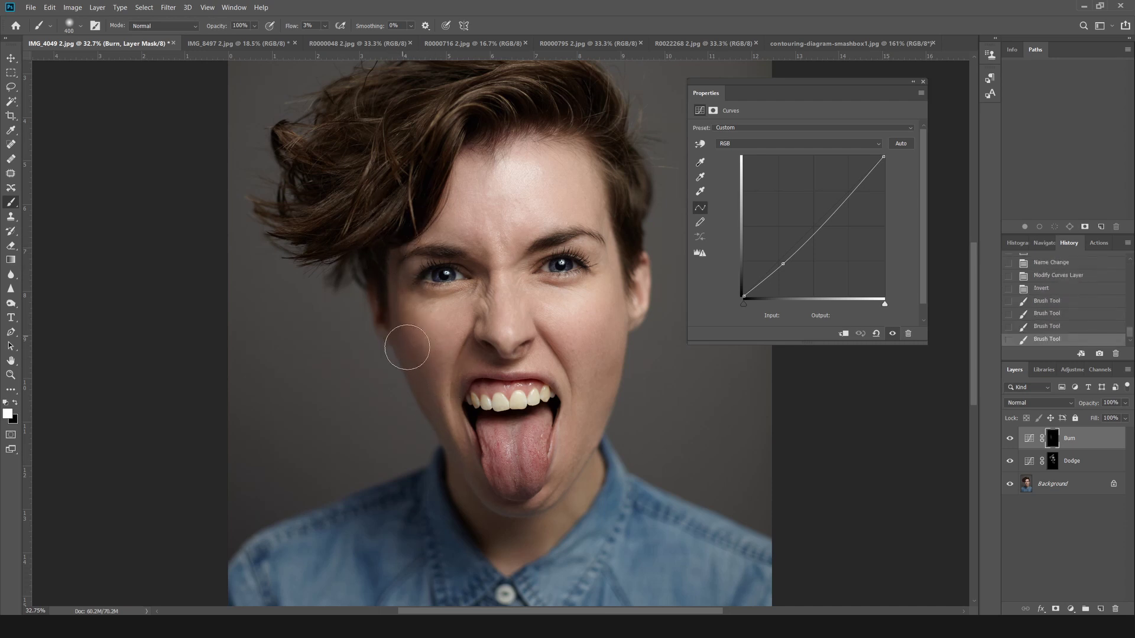
mouse_move(407, 347)
left_mouse_down()
mouse_move(500, 510)
mouse_move(454, 512)
mouse_move(468, 493)
mouse_move(494, 522)
mouse_move(440, 453)
mouse_move(496, 523)
left_mouse_up()
key("bracketleft")
key("bracketleft")
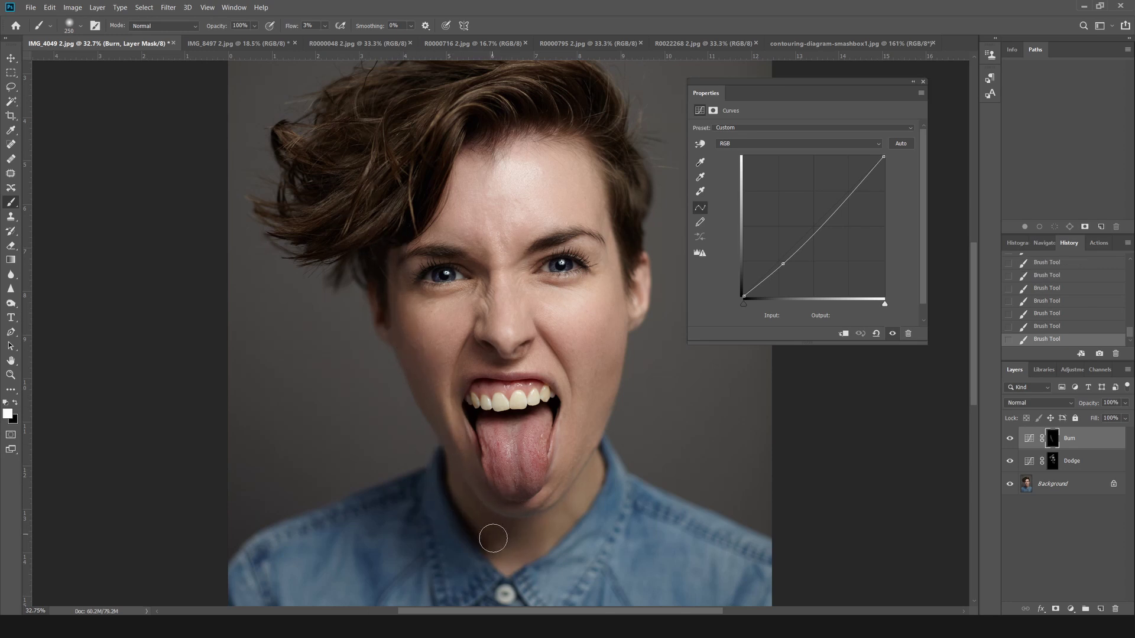
Darken the edge of the forehead along the sweeping hairline on the Burn mask with an enlarged soft brush.
key("bracketleft")
key("bracketleft")
key("bracketright")
key("bracketright")
key("bracketright")
key("bracketright")
key("bracketright")
mouse_move(455, 149)
left_mouse_down()
mouse_move(453, 183)
mouse_move(461, 154)
mouse_move(404, 254)
left_mouse_up()
Darken the outer cheek below the visible ear on the Burn mask, and reduce the brush to 100 px.
key("bracketleft")
key("bracketleft")
key("bracketright")
key("bracketright")
key("bracketright")
key("bracketleft")
key("bracketleft")
key("bracketleft")
left_click_drag(616, 333, 617, 335)
key("bracketleft")
key("bracketleft")
key("bracketleft")
key("bracketleft")
key("bracketleft")
key("bracketleft")
Compare the whole portrait with and without the Burn layer, leaving the layer visible.
scroll(578, 364, "down", 3)
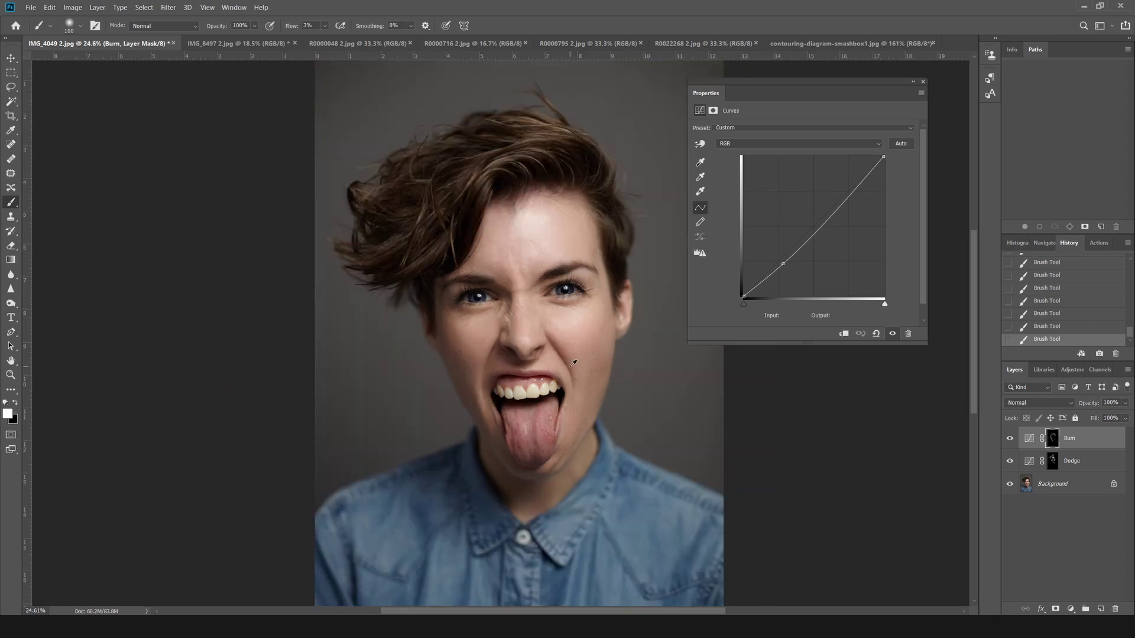
left_click(1010, 438)
left_click(1010, 438)
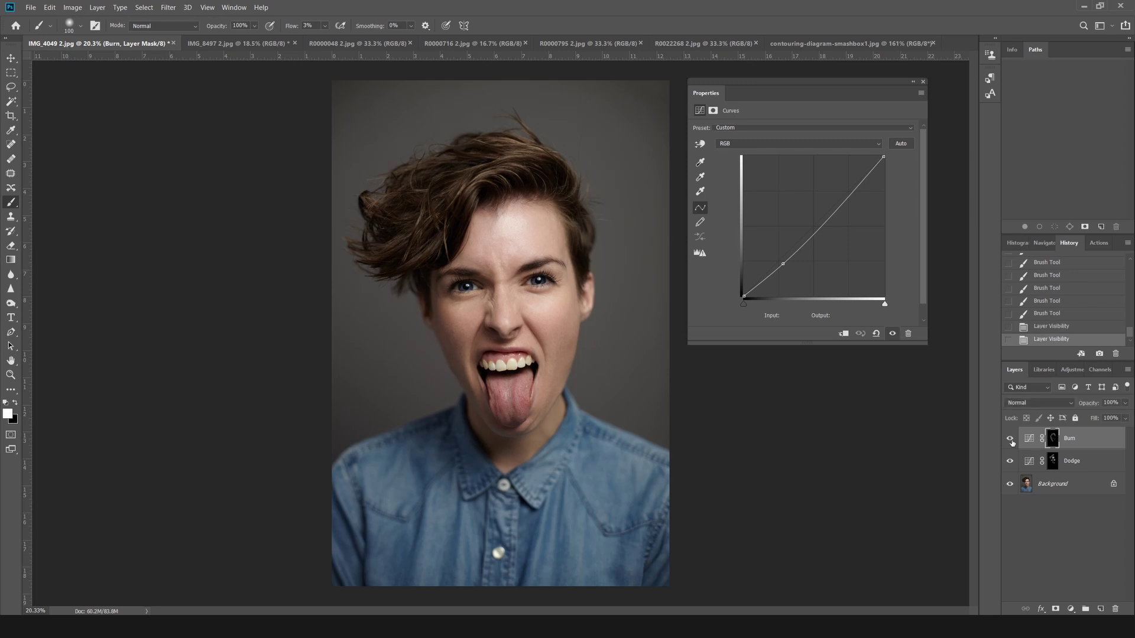
left_click(1010, 439)
left_click(1010, 438)
Deepen the Burn curve to input 74, output 49, and check the portrait with and without the layer.
left_click_drag(783, 265, 783, 270)
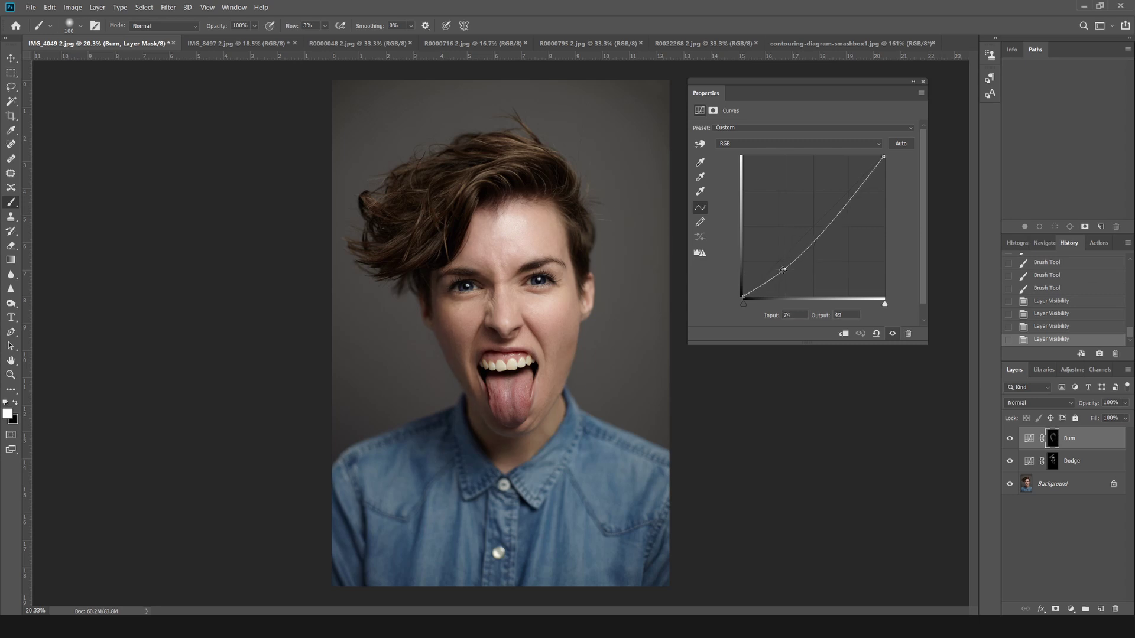
left_click(1009, 439)
left_click(1009, 439)
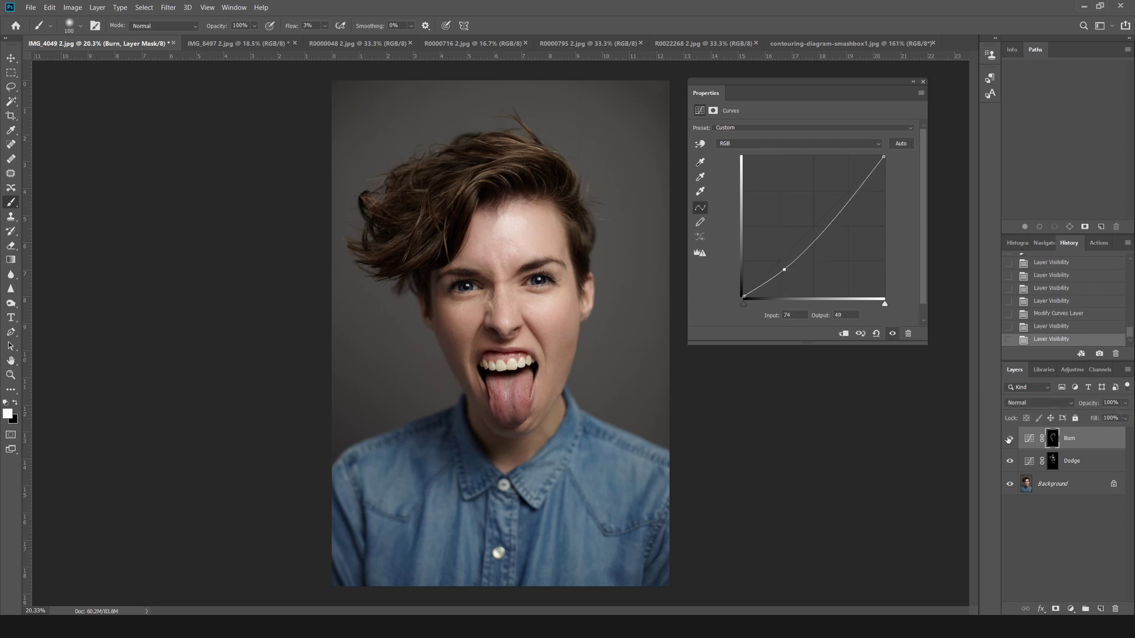
left_click(1009, 439)
left_click(1009, 439)
Compare the original Background alone with the combined Dodge and Burn result, leaving all layers visible.
scroll(538, 250, "down", 3)
scroll(540, 248, "up", 2)
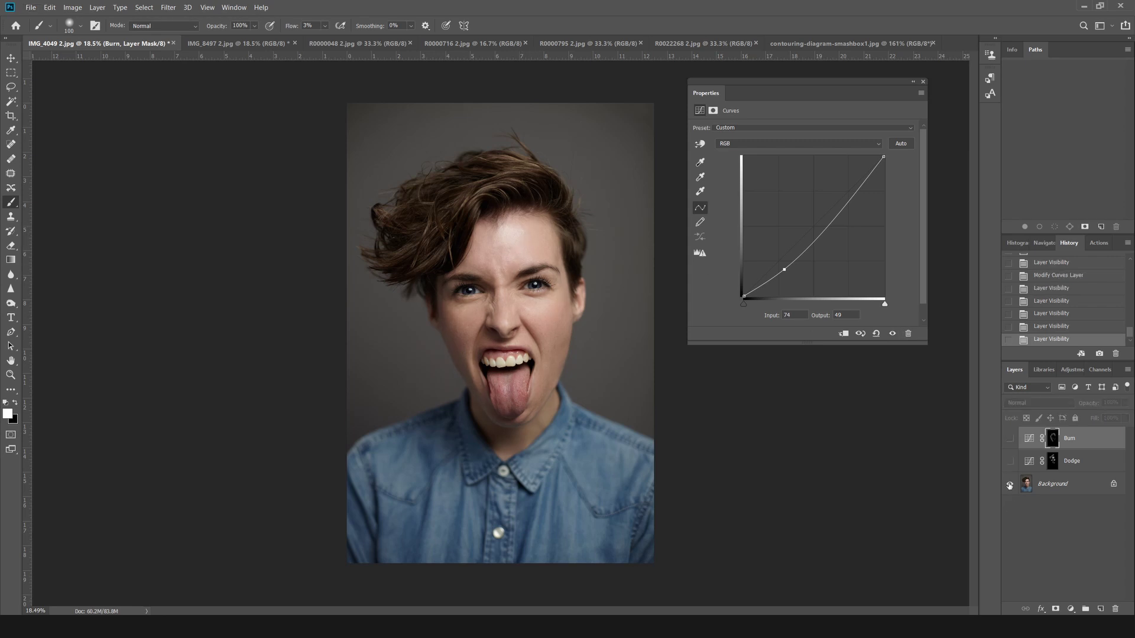
left_click(1010, 486, "alt")
left_click(1010, 486, "alt")
Add a Curves layer above Burn with its curve lowered to input 72, output 59, and invert its mask to black.
left_click(1070, 608)
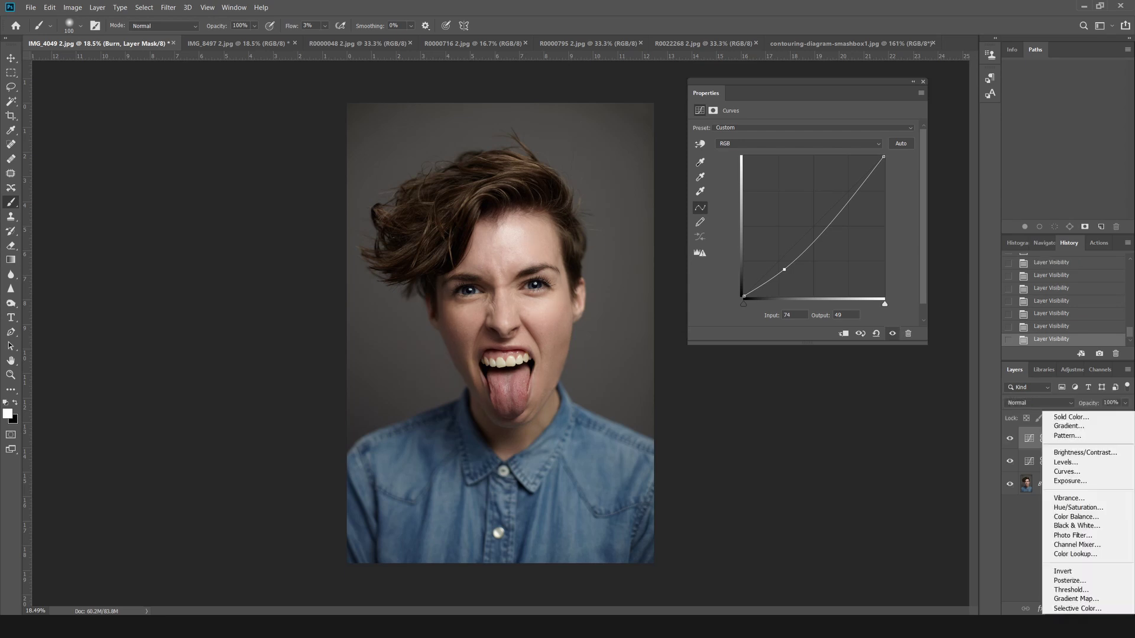
left_click(1067, 472)
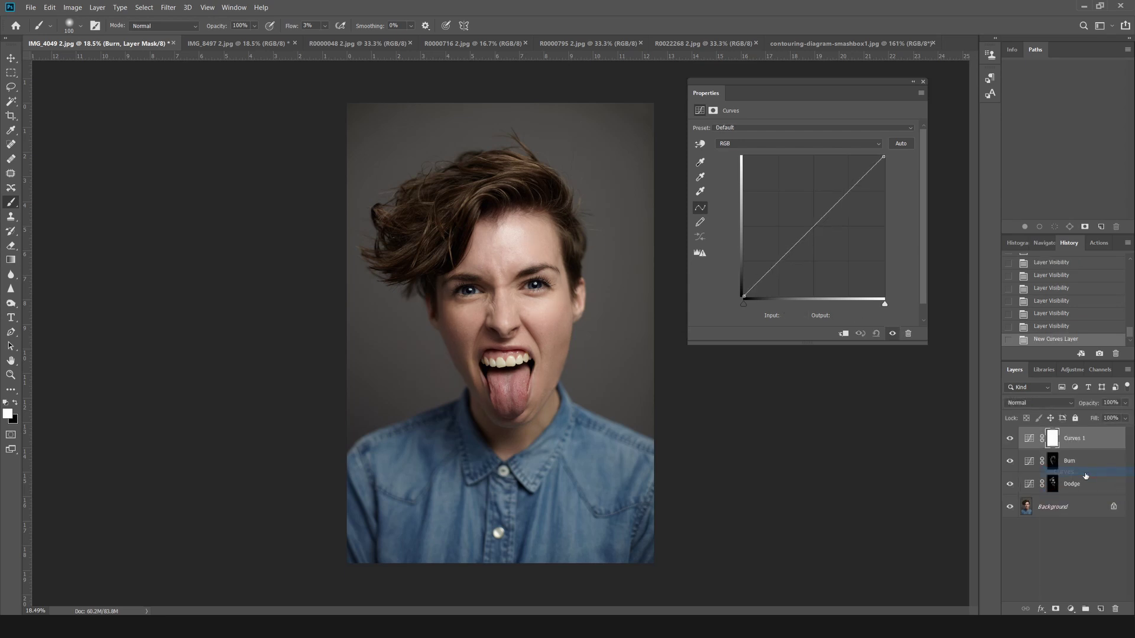
left_click_drag(783, 258, 783, 264)
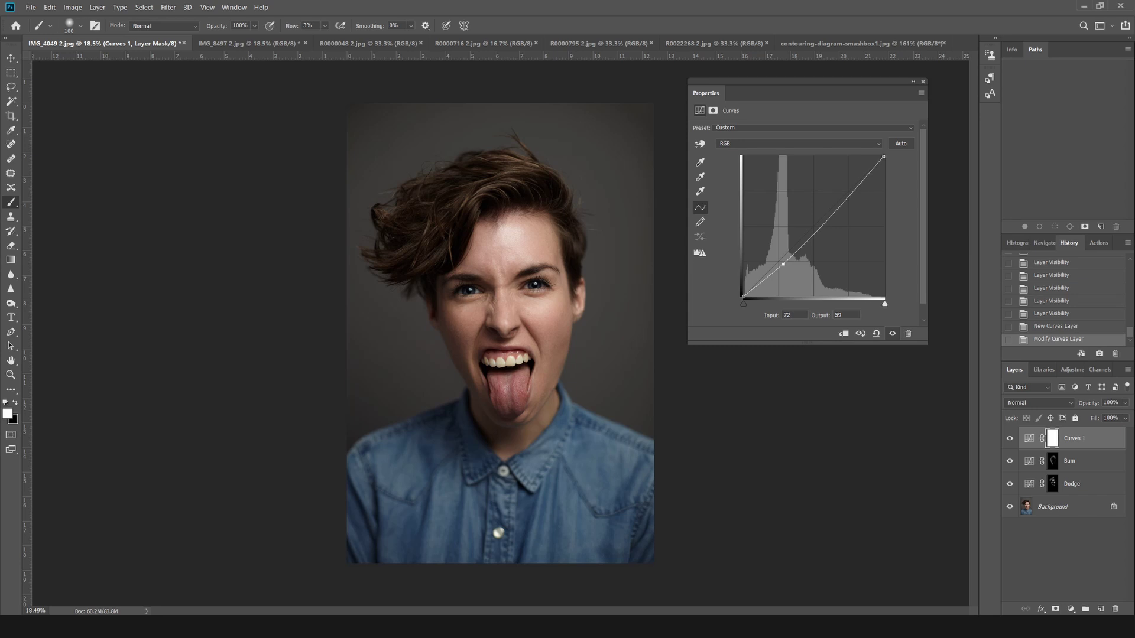
key("ctrl+i")
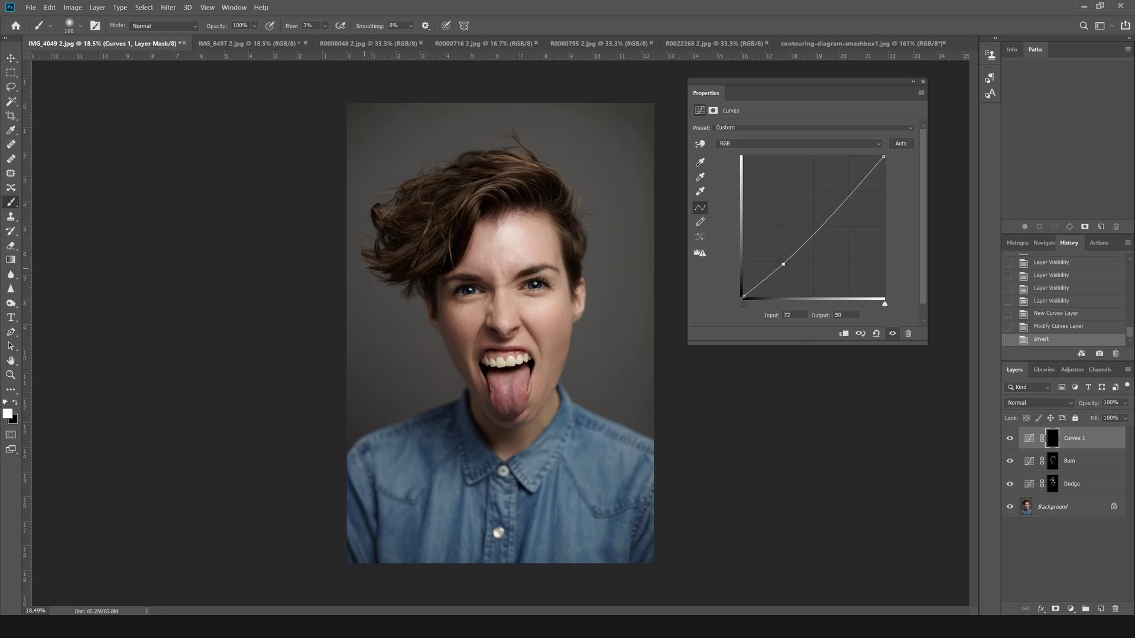
Enlarge the soft brush to 2100 px and darken the portrait's right side and lower edge on the new Curves mask.
key("bracketright")
key("bracketright")
key("bracketright")
key("bracketright")
key("bracketright")
key("bracketright")
key("bracketright")
key("bracketright")
key("bracketright")
key("bracketright")
key("bracketright")
key("bracketright")
key("bracketright")
key("bracketright")
key("bracketright")
key("bracketright")
key("bracketright")
key("bracketright")
key("bracketright")
mouse_move(609, 327)
left_mouse_down()
mouse_move(622, 402)
mouse_move(520, 603)
left_mouse_up()
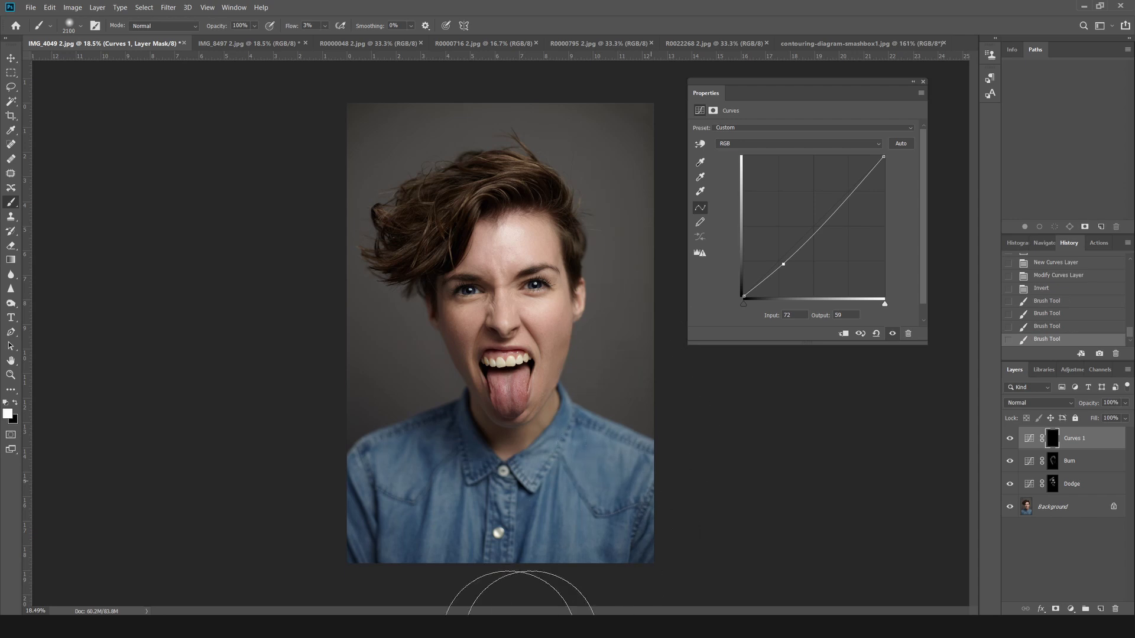
Extend the vignette around the portrait's outer edges on the new Curves mask with a 2100 to 2300 px brush.
mouse_move(705, 484)
left_mouse_down()
mouse_move(467, 531)
mouse_move(336, 426)
left_mouse_up()
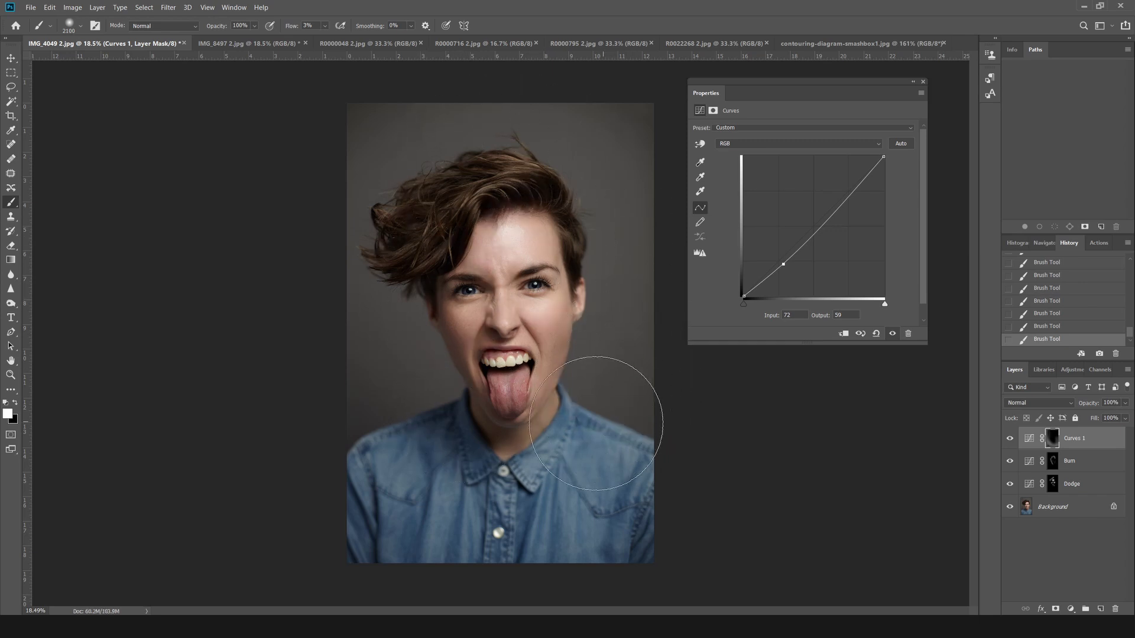
key("bracketright")
key("bracketright")
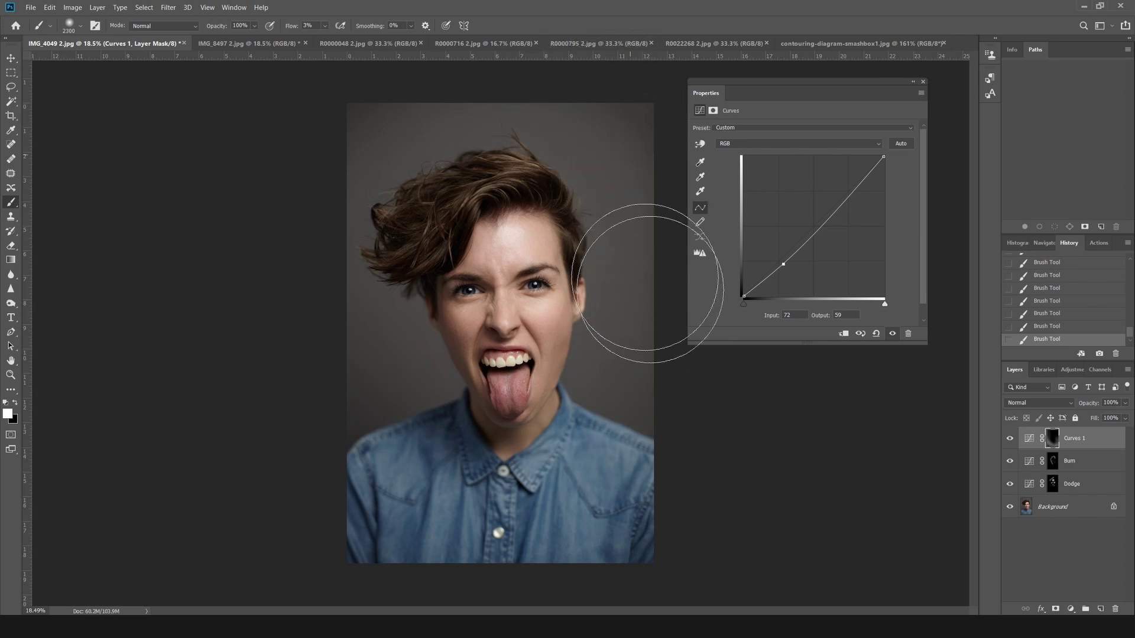
key("bracketleft")
key("bracketleft")
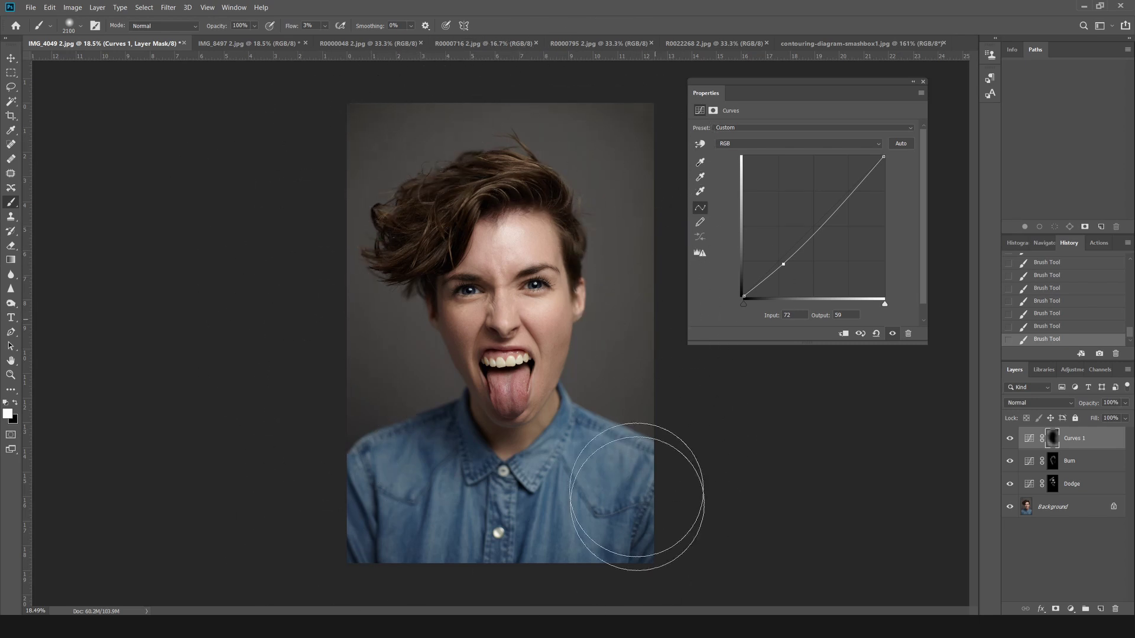
Compare the portrait with and without the Curves 1 vignette by toggling that layer's visibility.
left_click(1010, 439)
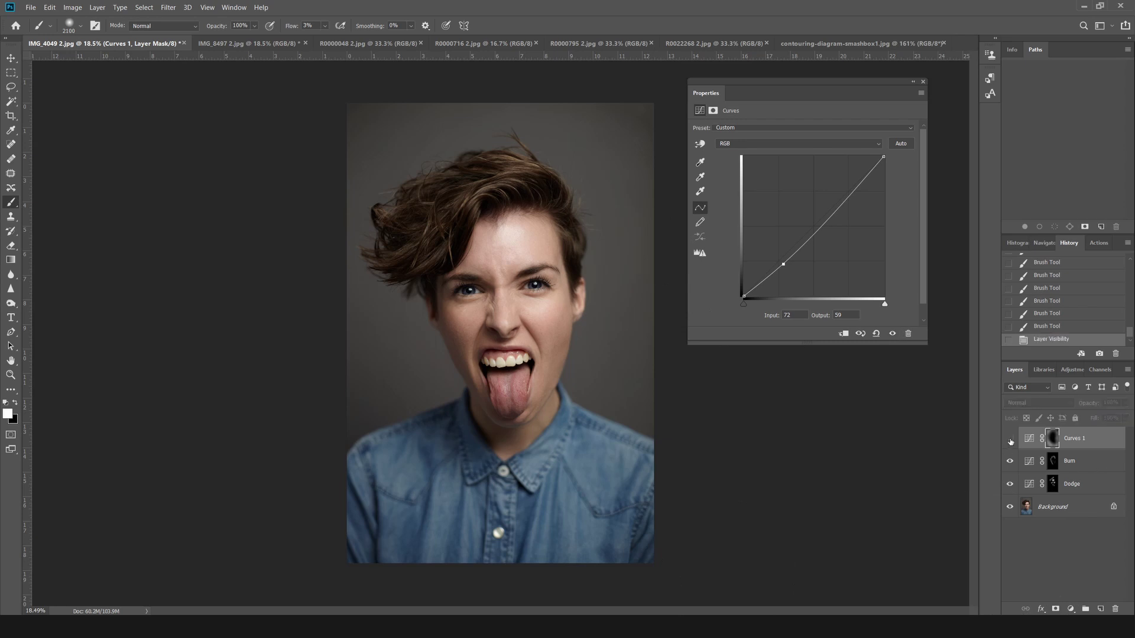
left_click(1010, 439)
left_click(1010, 439)
left_click(1010, 439)
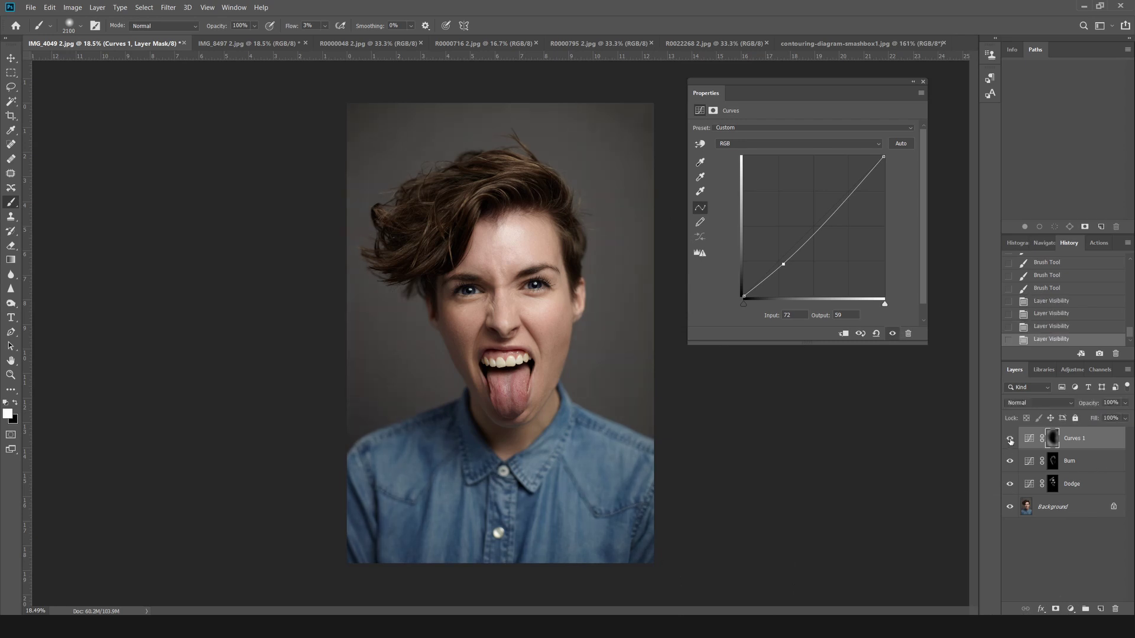
left_click(1010, 439)
left_click(1010, 439)
Add a Curves layer above Curves 1 with its curve raised to input 185, output 204, and invert its mask to black.
left_click(1071, 608)
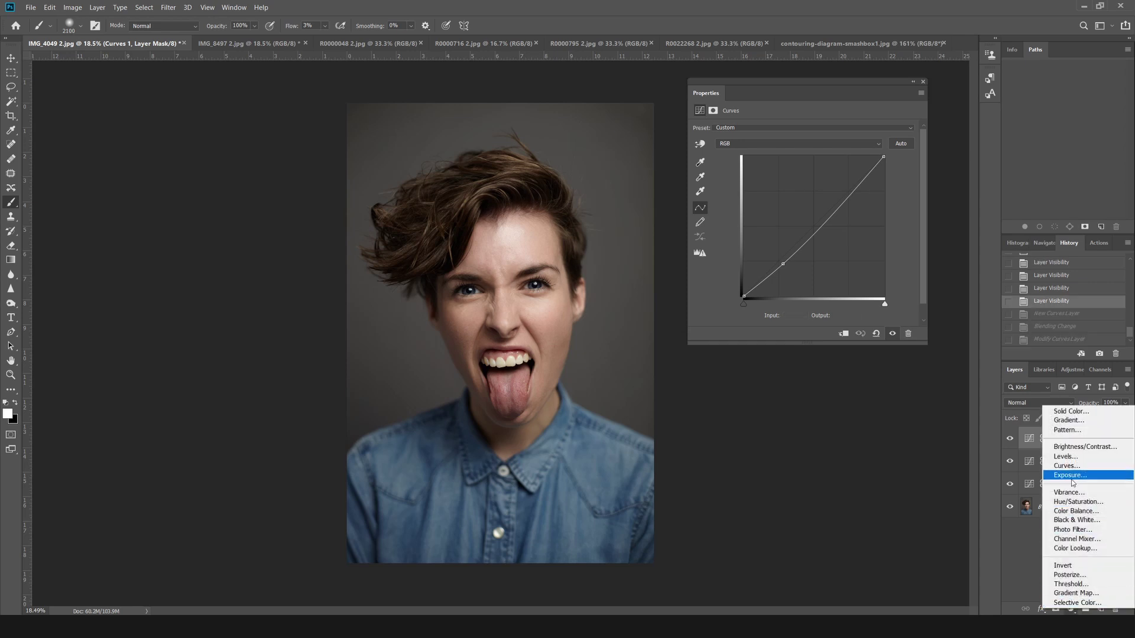
left_click(1067, 466)
left_click_drag(846, 196, 846, 185)
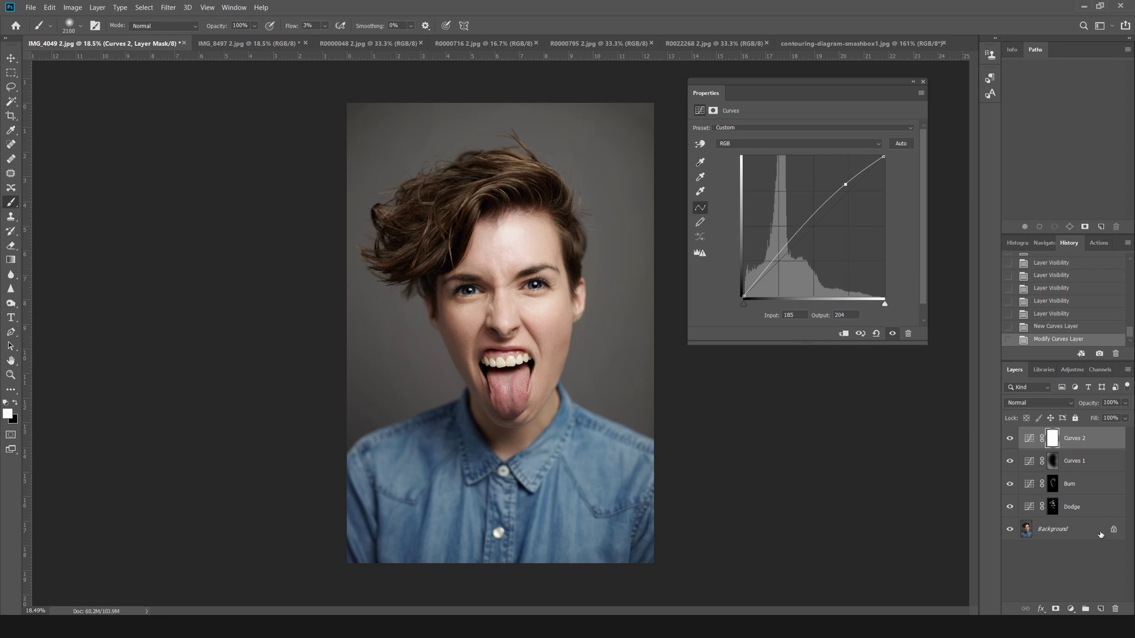
key("ctrl+i")
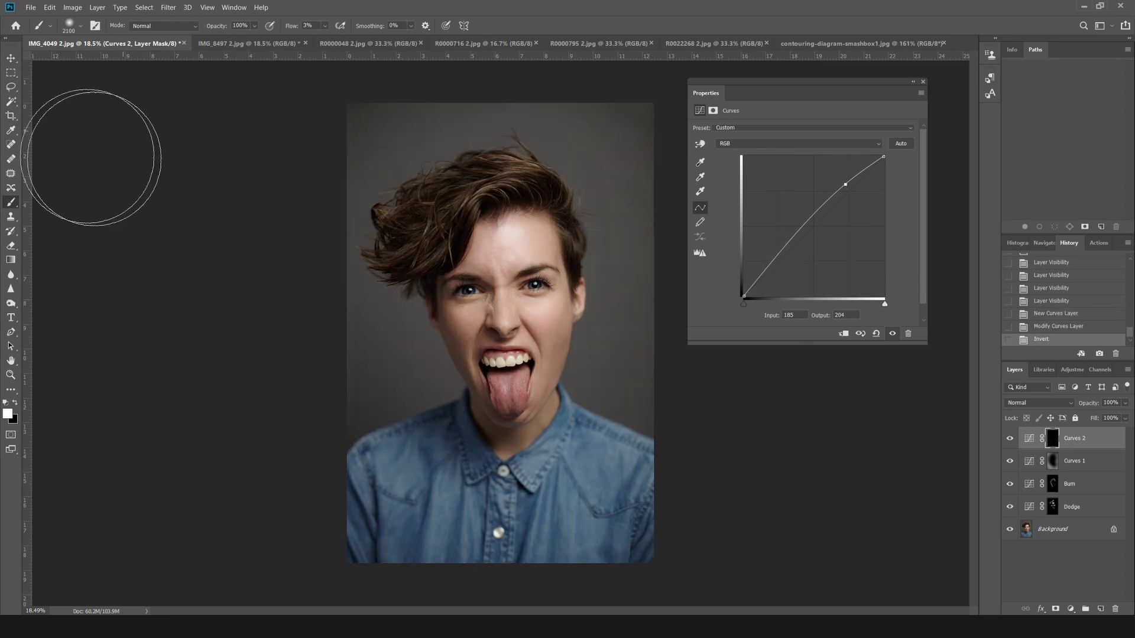
Brighten the subject from the hair through the face to the shirt on the Curves 2 mask with a 2200 px soft brush.
key("bracketright")
key("bracketright")
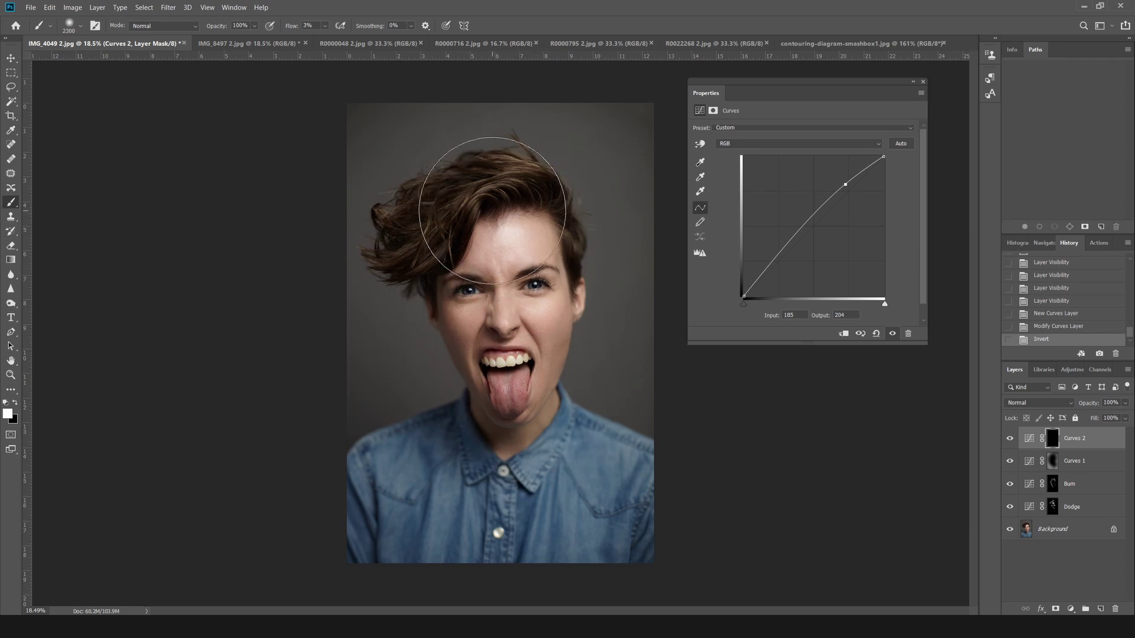
key("bracketleft")
mouse_move(480, 202)
left_mouse_down()
mouse_move(554, 397)
mouse_move(497, 215)
mouse_move(552, 287)
mouse_move(538, 452)
left_mouse_up()
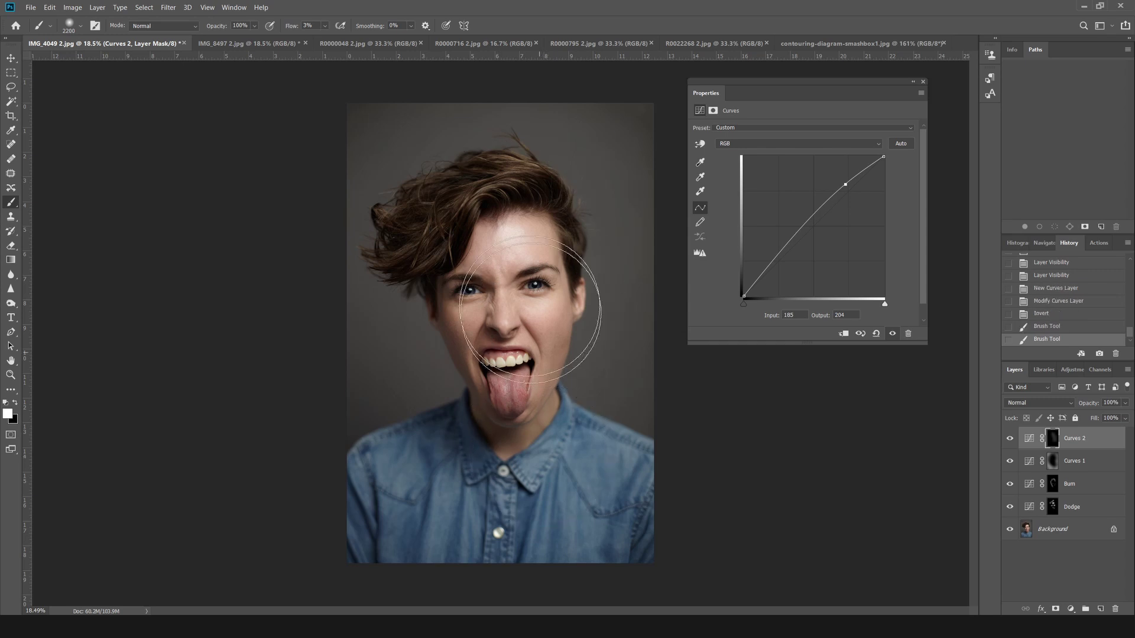
left_click_drag(500, 240, 544, 496)
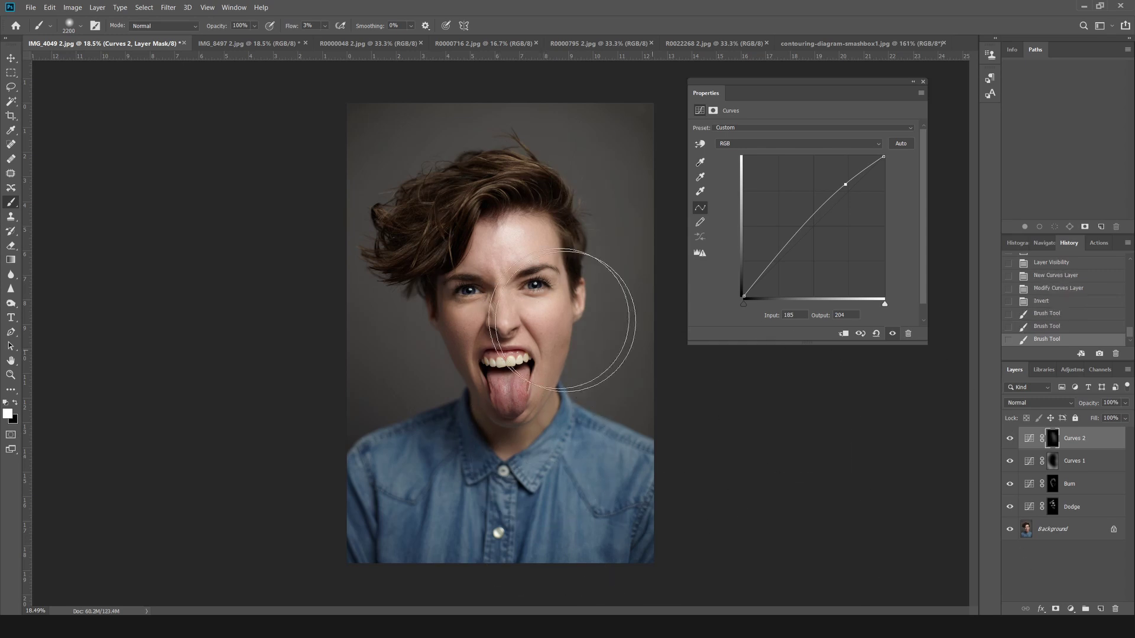
Check the Curves 2 effect and compare the original Background alone with all adjustment layers, leaving every layer visible.
left_click(1010, 443)
left_click(1010, 443)
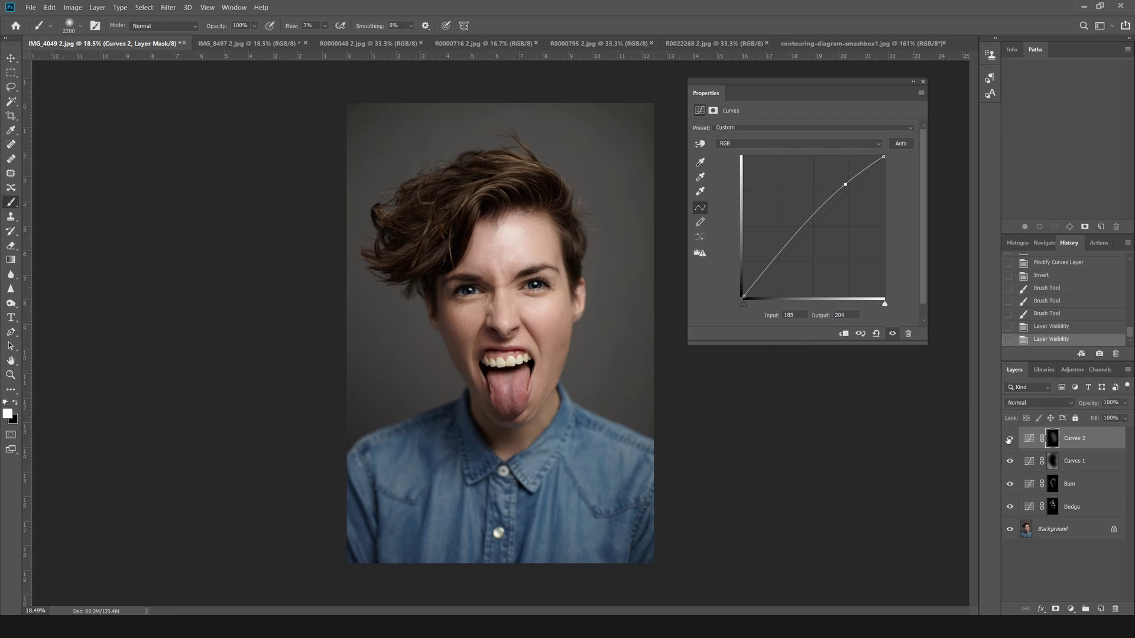
left_click(1010, 530, "alt")
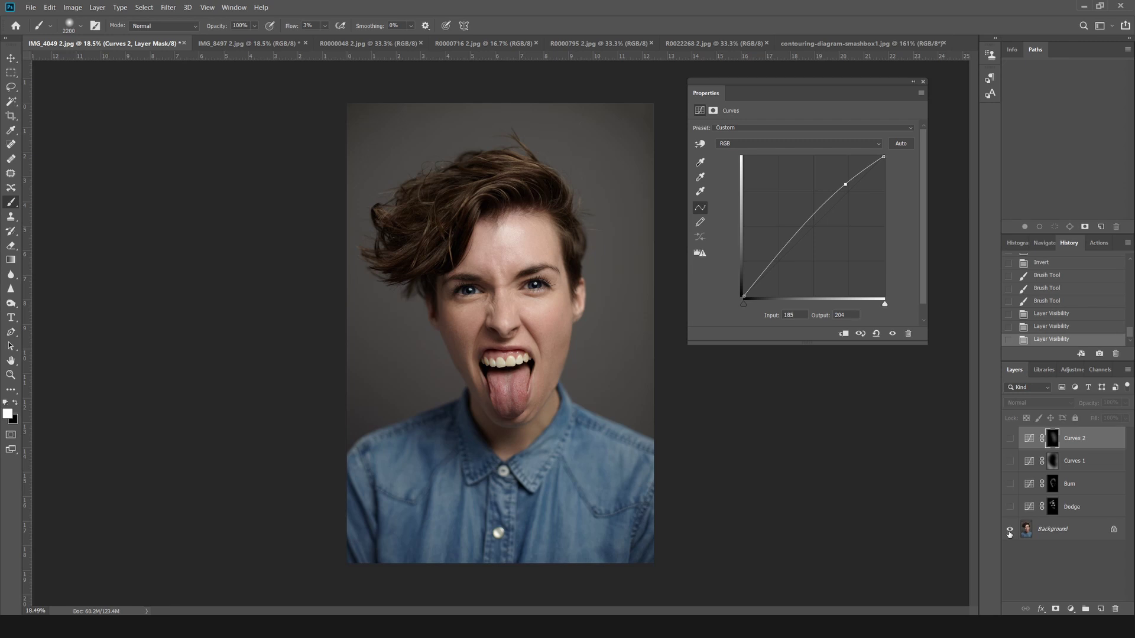
left_click(1009, 530, "alt")
left_click(1009, 531, "alt")
left_click(1010, 530, "alt")
Inspect the face up close and the whole portrait while comparing the Background alone with the full layer stack.
scroll(494, 285, "up", 3)
scroll(494, 285, "up", 1)
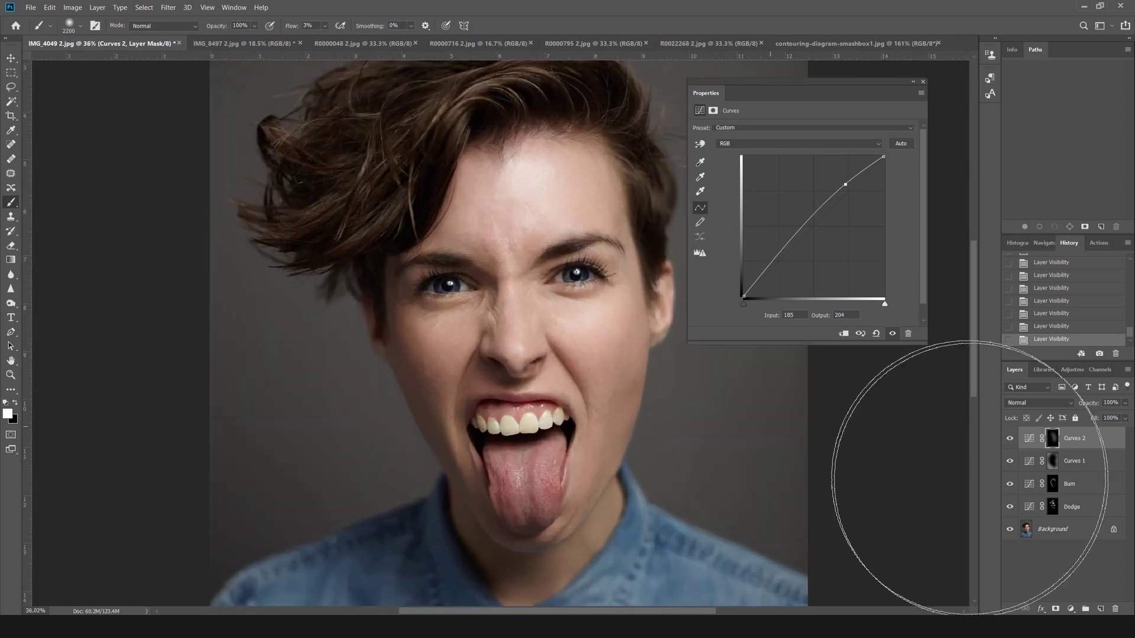
left_click(1008, 530, "alt")
left_click(1009, 530, "alt")
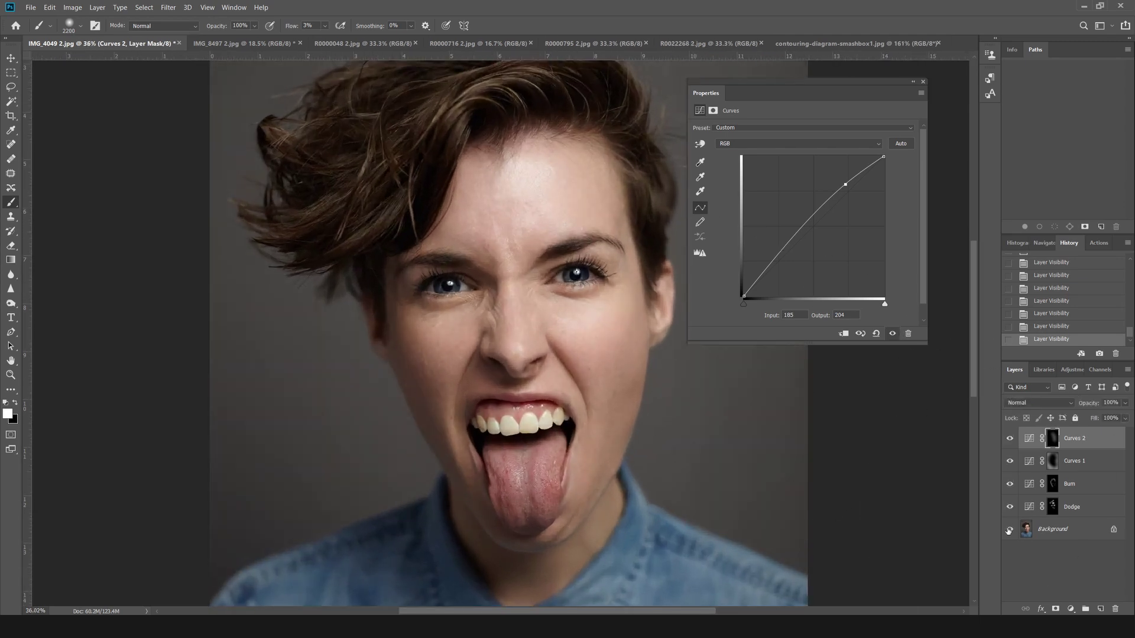
left_click(1008, 530, "alt")
left_click(1009, 530, "alt")
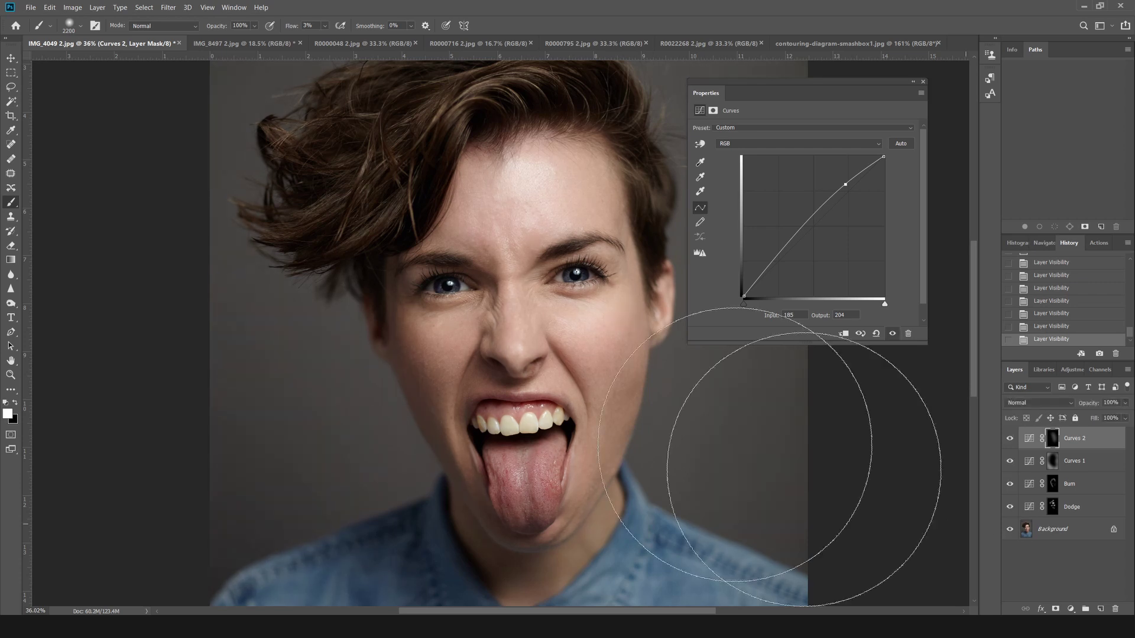
scroll(544, 357, "down", 3)
scroll(544, 357, "down", 1)
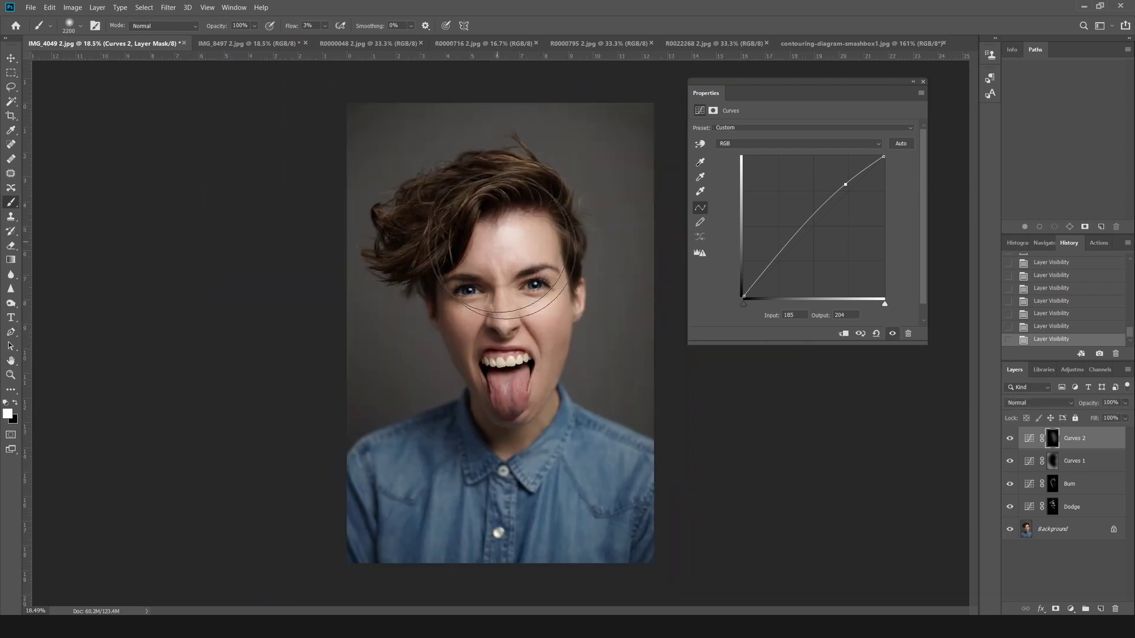
left_click(1009, 530, "alt")
left_click(1009, 530, "alt")
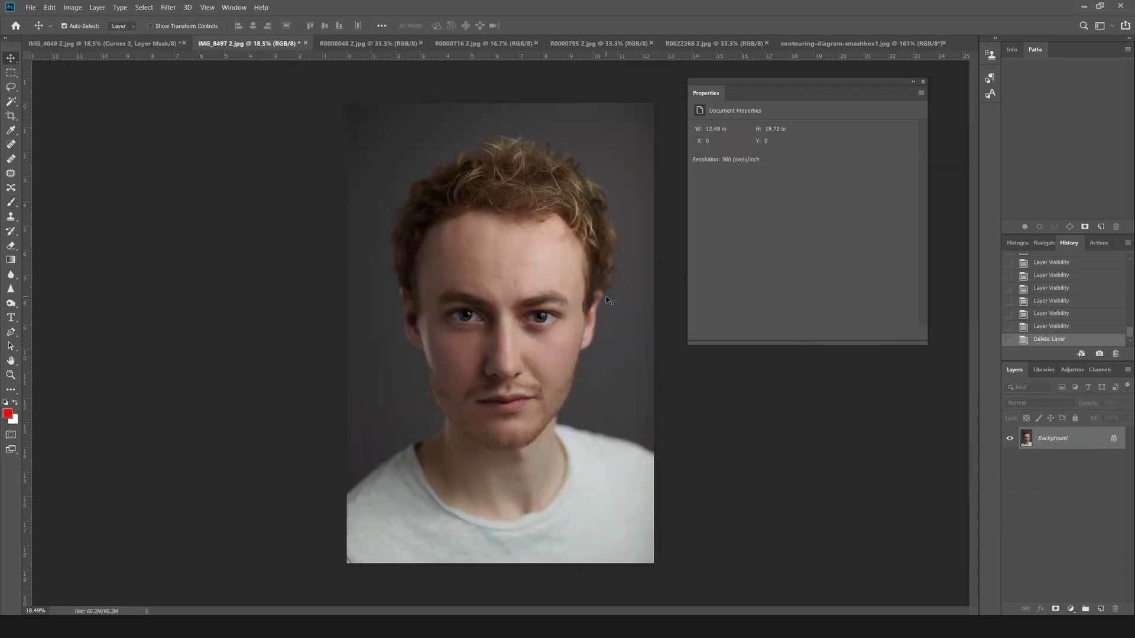
In IMG_8497 2.jpg, add a new layer above the Background and fill it with 50% Gray.
left_click(1100, 609)
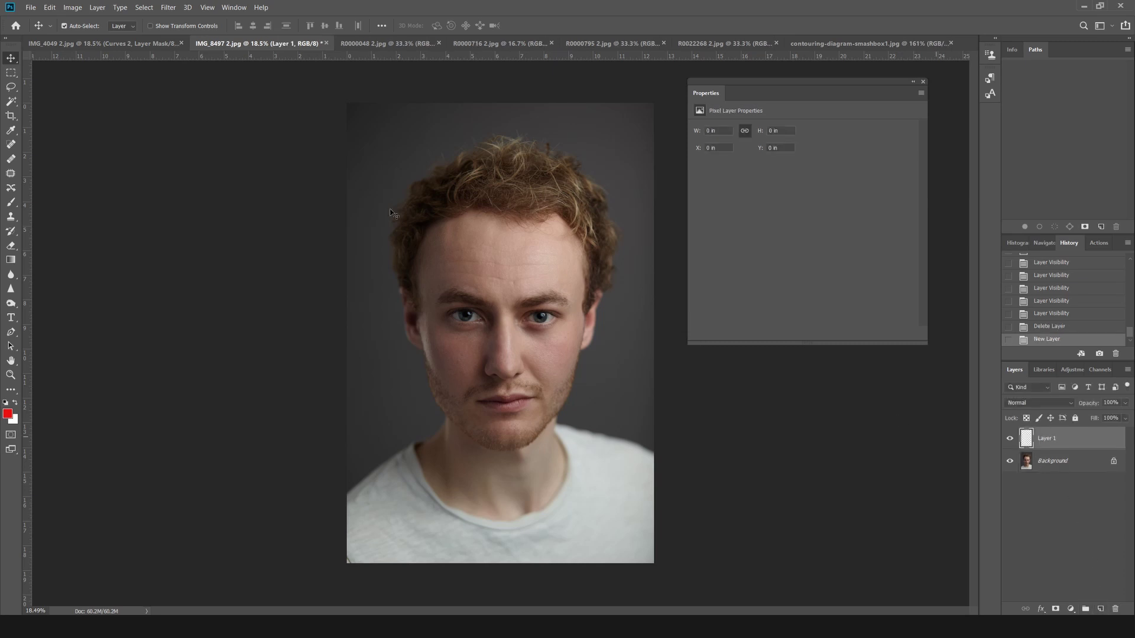
left_click(49, 8)
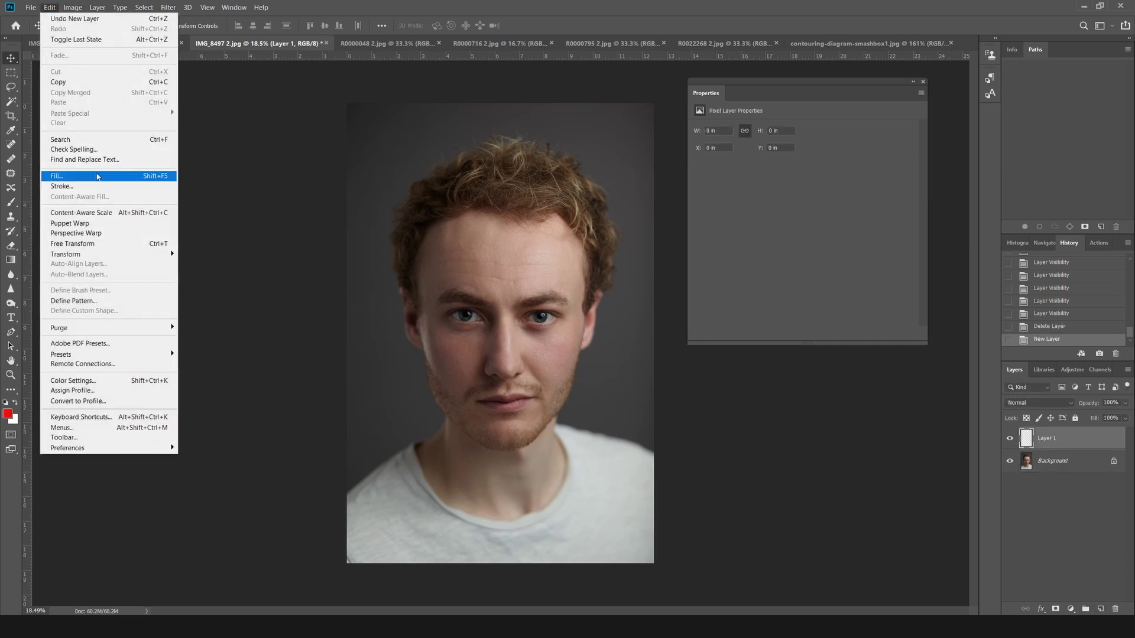
left_click(97, 176)
left_click(564, 170)
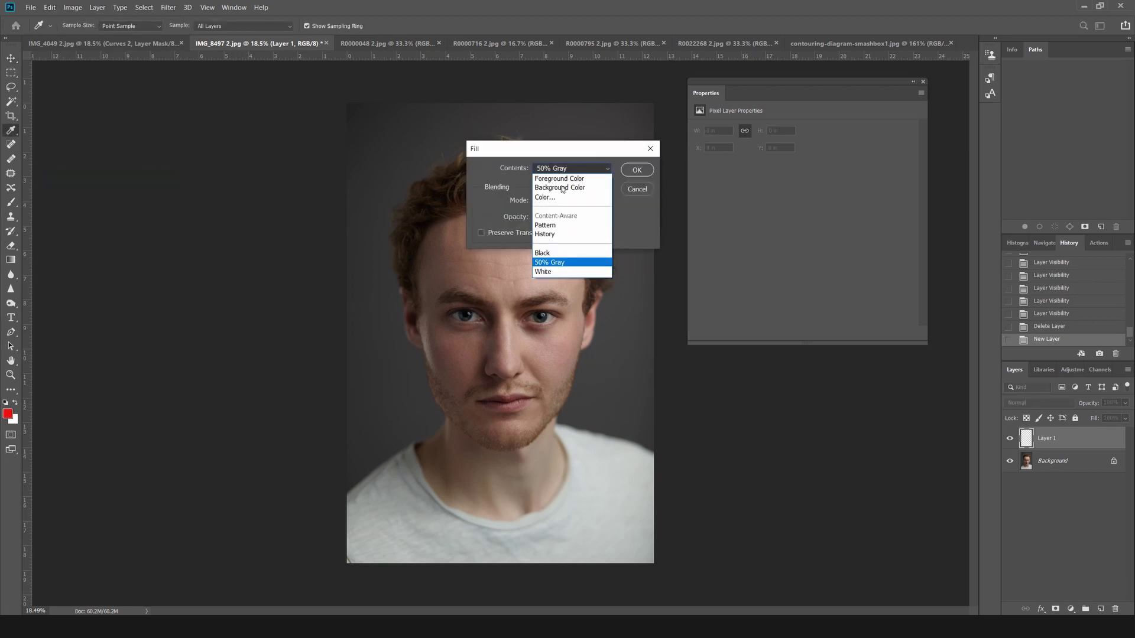
left_click(551, 267)
left_click(636, 170)
key("v")
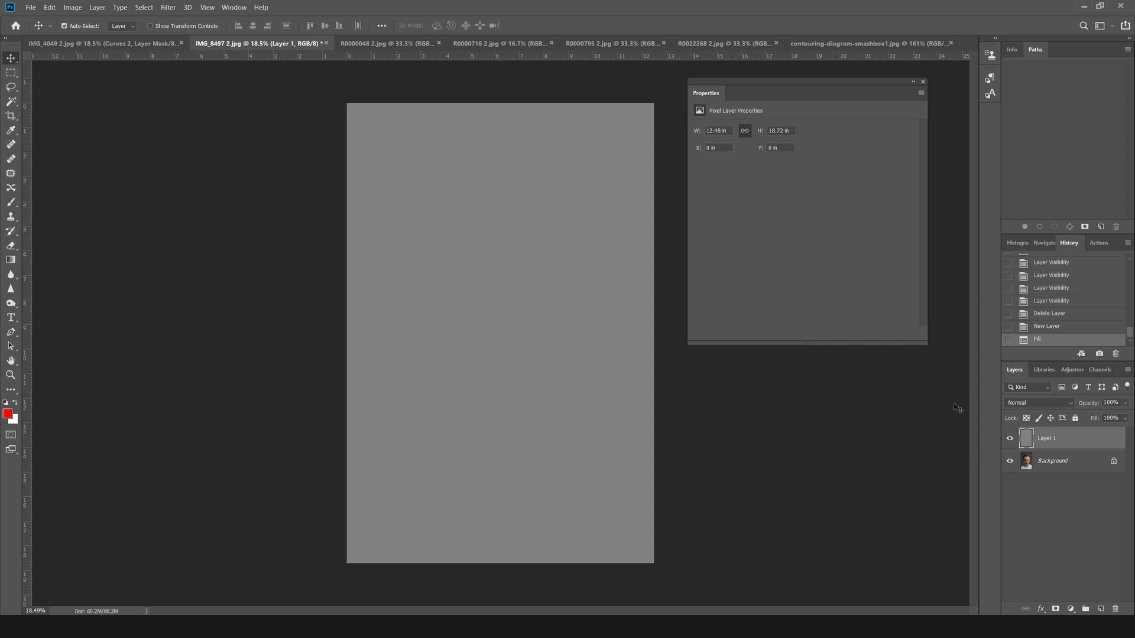
Set the gray layer's blend mode to Overlay, check it against the original, and activate the Dodge Tool.
left_click(1034, 404)
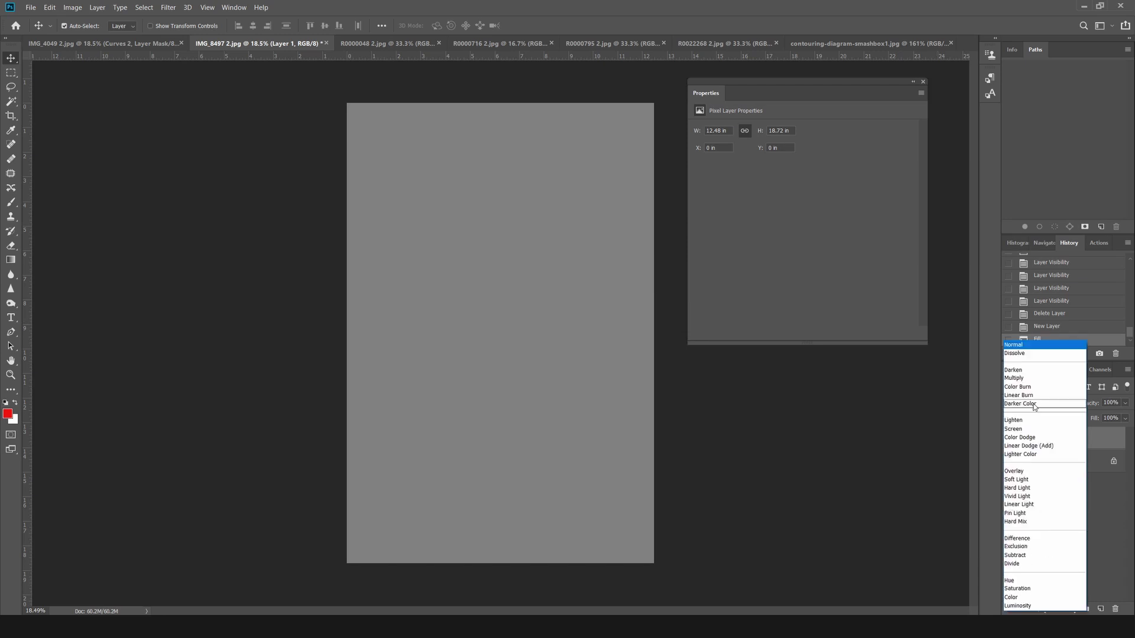
left_click(1029, 473)
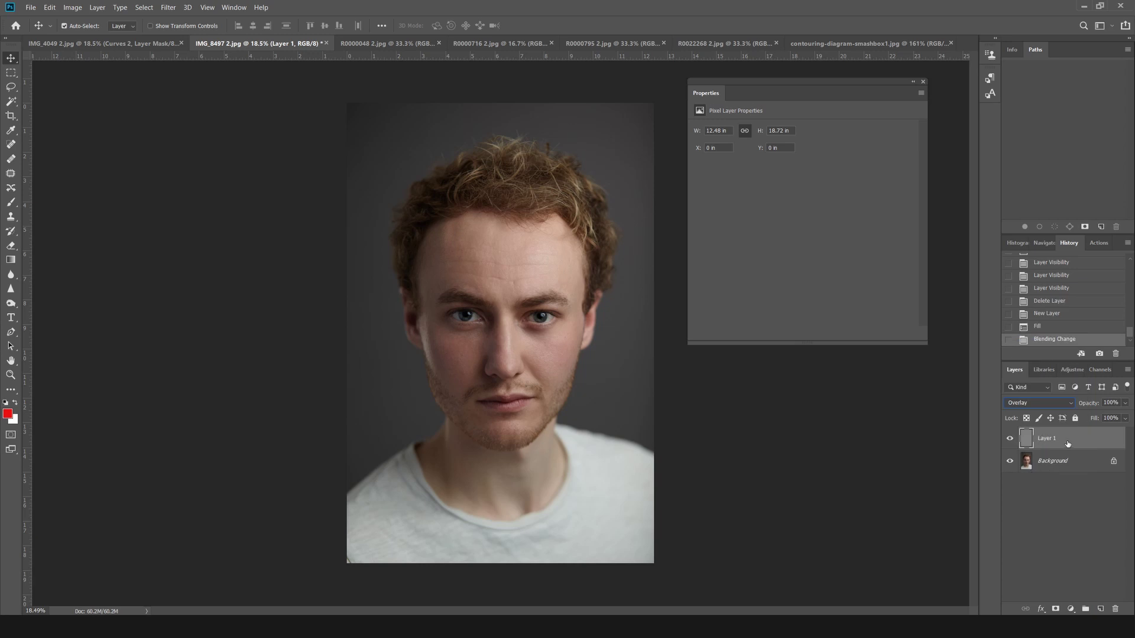
left_click(1009, 439)
left_click(1009, 440)
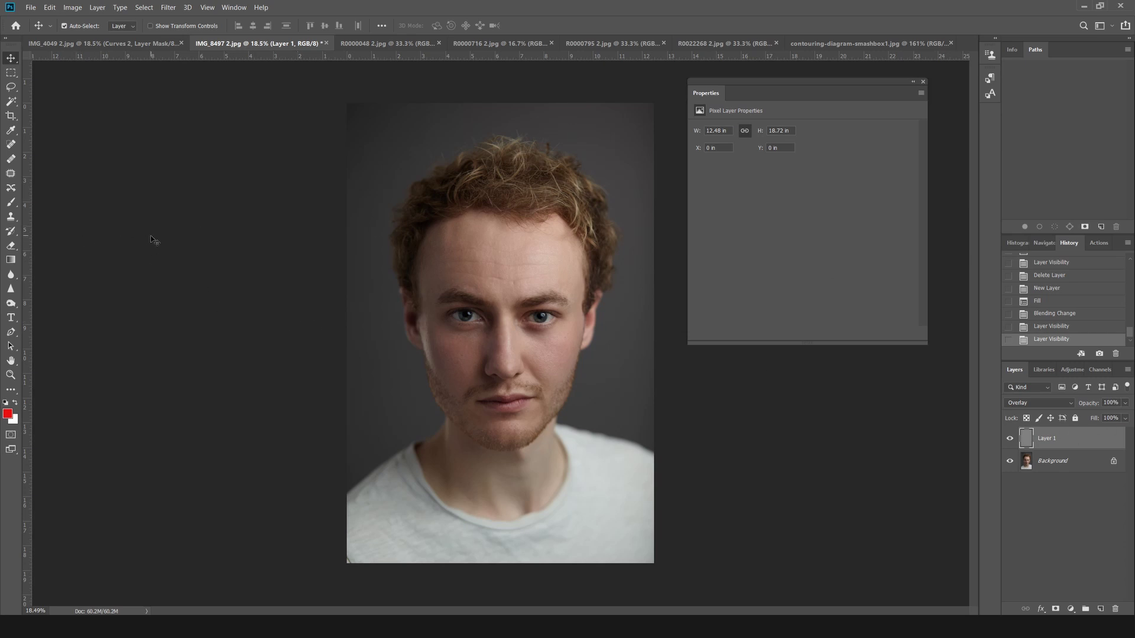
left_click(12, 305)
left_click(57, 303)
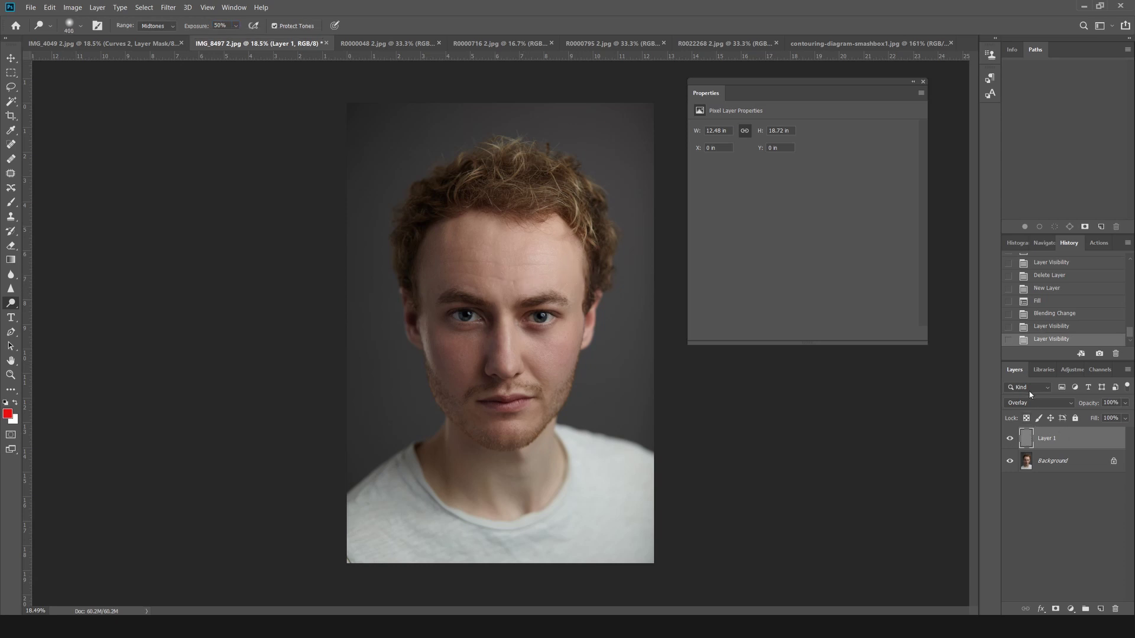
Try to brighten the forehead on the gray layer with a 1200 px Dodge brush at 50% exposure.
key("bracketright")
key("bracketright")
key("bracketright")
key("bracketright")
key("bracketright")
key("bracketright")
key("bracketright")
key("bracketright")
left_click_drag(499, 261, 552, 266)
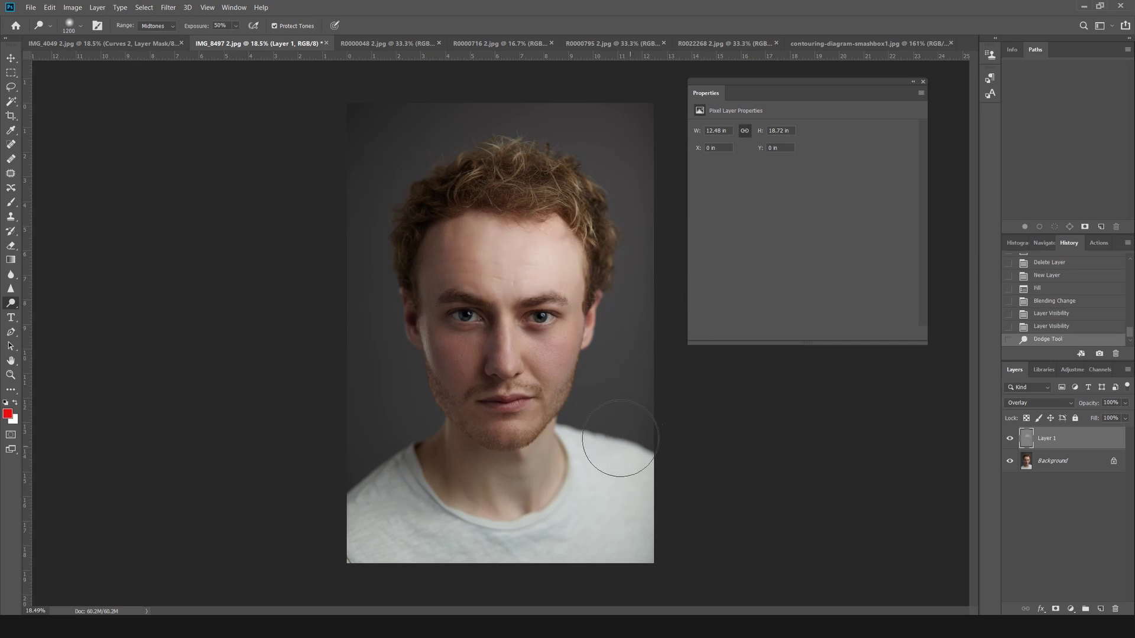
key("ctrl+z")
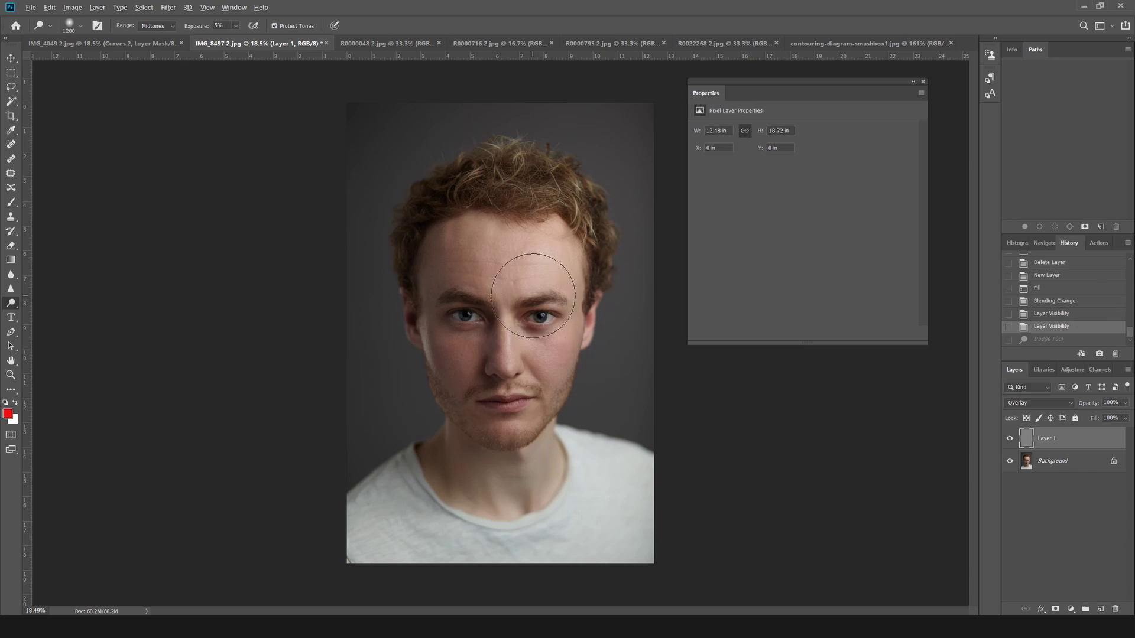
Review the contouring diagram and the retouched IMG_4049 portrait, return to IMG_8497 2.jpg, and check the Dodge brush settings.
scroll(532, 298, "up", 3)
scroll(533, 295, "down", 3)
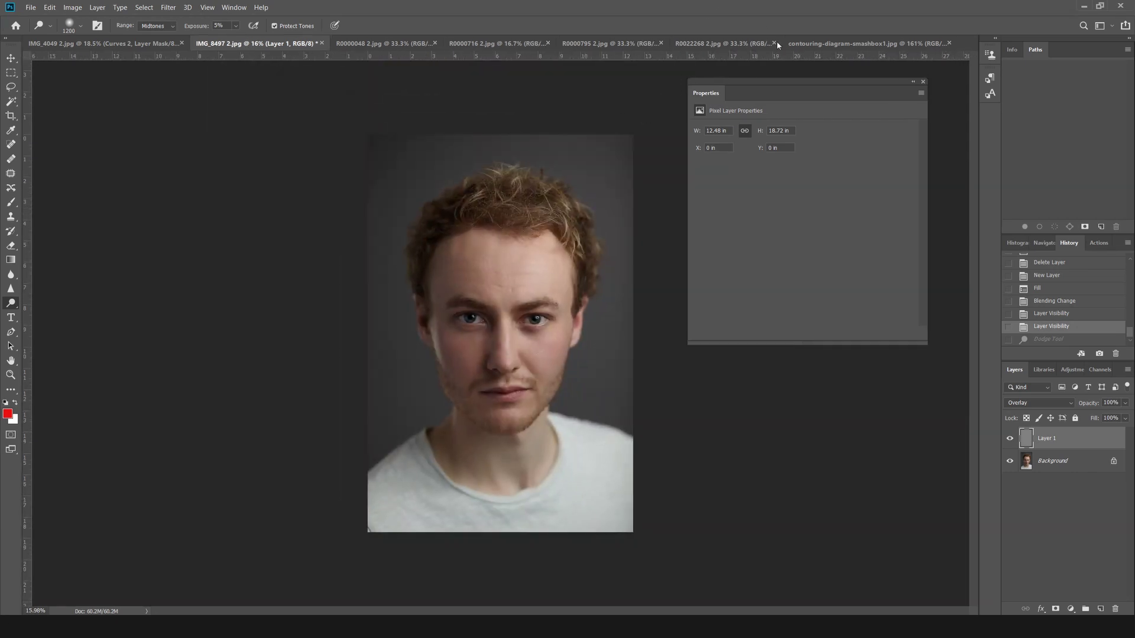
left_click(818, 49)
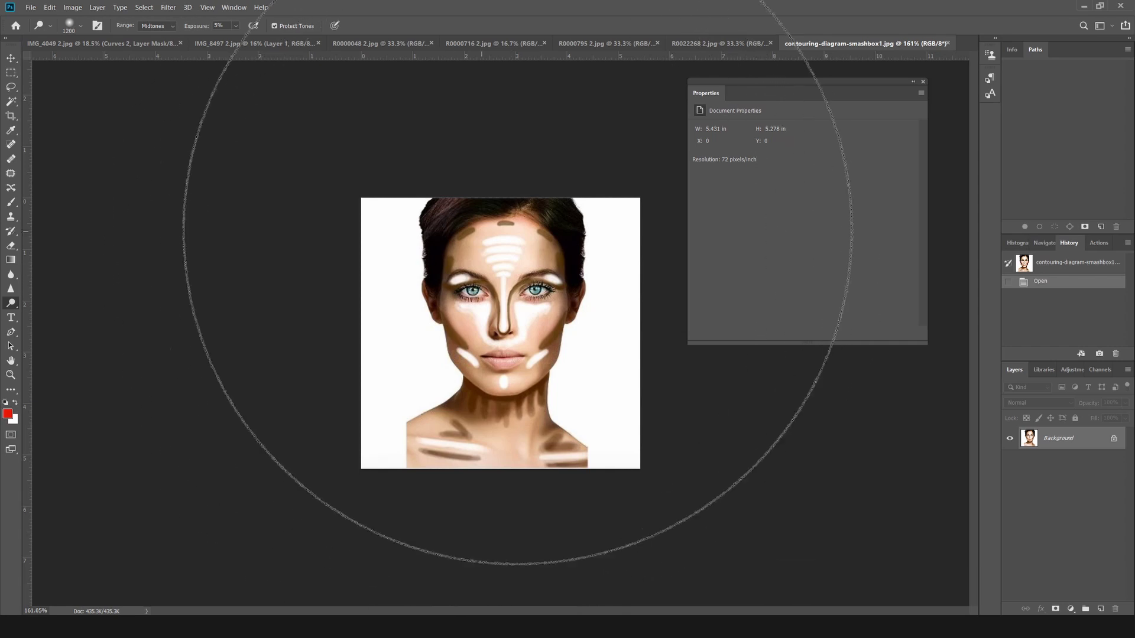
left_click(86, 45)
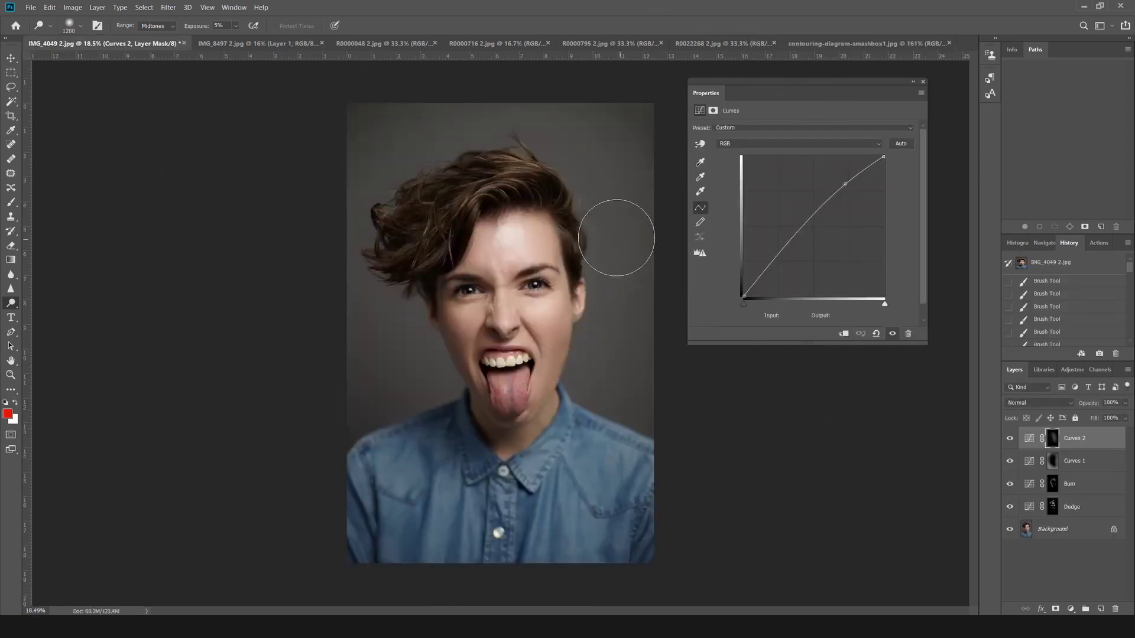
left_click(248, 44)
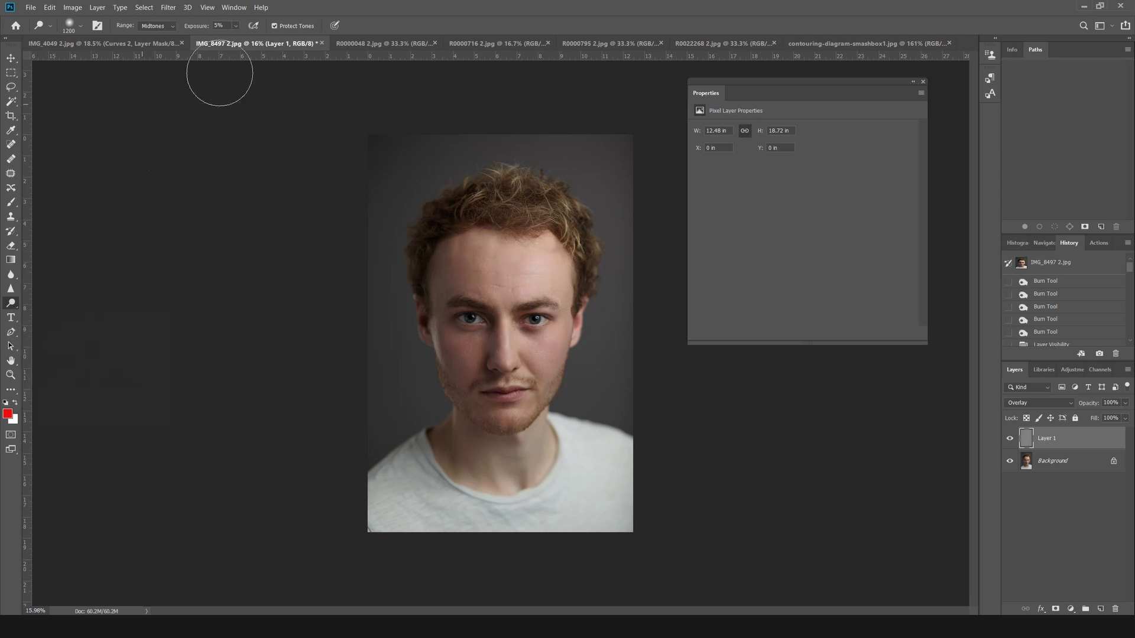
left_click(80, 27)
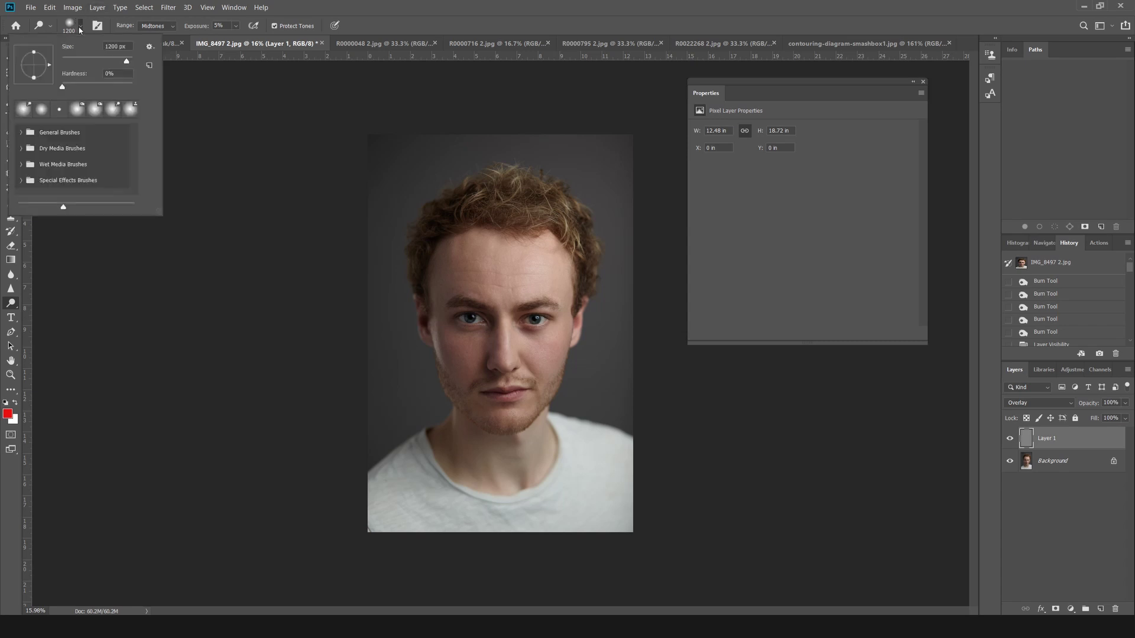
left_click(80, 28)
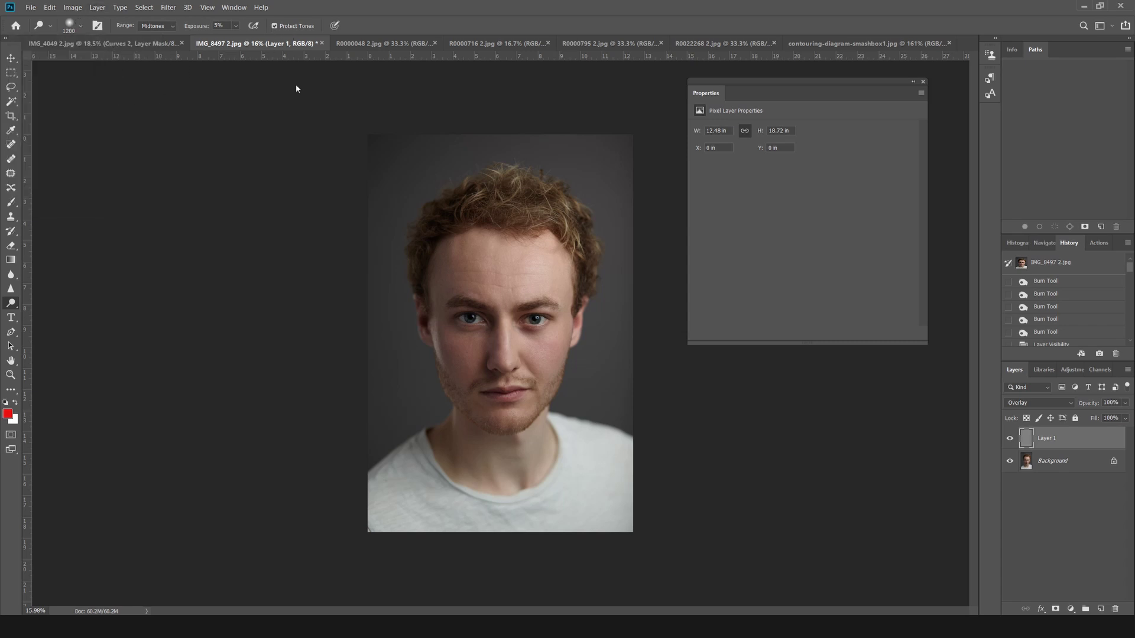
Brighten the forehead on the gray Overlay layer with a 1000 px Dodge brush at 5% exposure on Midtones.
scroll(526, 228, "up", 5)
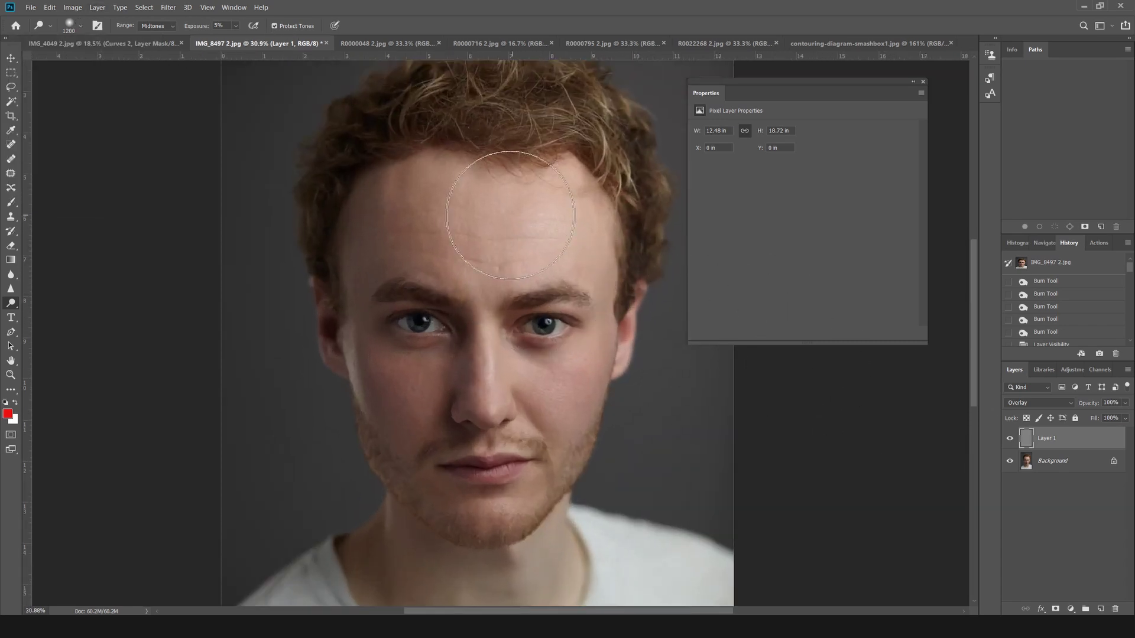
key("bracketleft")
key("bracketleft")
mouse_move(503, 228)
left_mouse_down()
mouse_move(525, 237)
mouse_move(540, 227)
mouse_move(530, 243)
mouse_move(539, 221)
mouse_move(515, 185)
mouse_move(516, 230)
mouse_move(497, 238)
mouse_move(467, 204)
mouse_move(546, 217)
mouse_move(552, 200)
mouse_move(536, 251)
mouse_move(544, 183)
mouse_move(471, 260)
mouse_move(485, 201)
mouse_move(571, 233)
mouse_move(497, 271)
mouse_move(423, 195)
mouse_move(402, 237)
left_mouse_up()
Shrink the Dodge brush to fit the nose and brighten the bridge of the nose down to its tip.
key("bracketleft")
key("bracketleft")
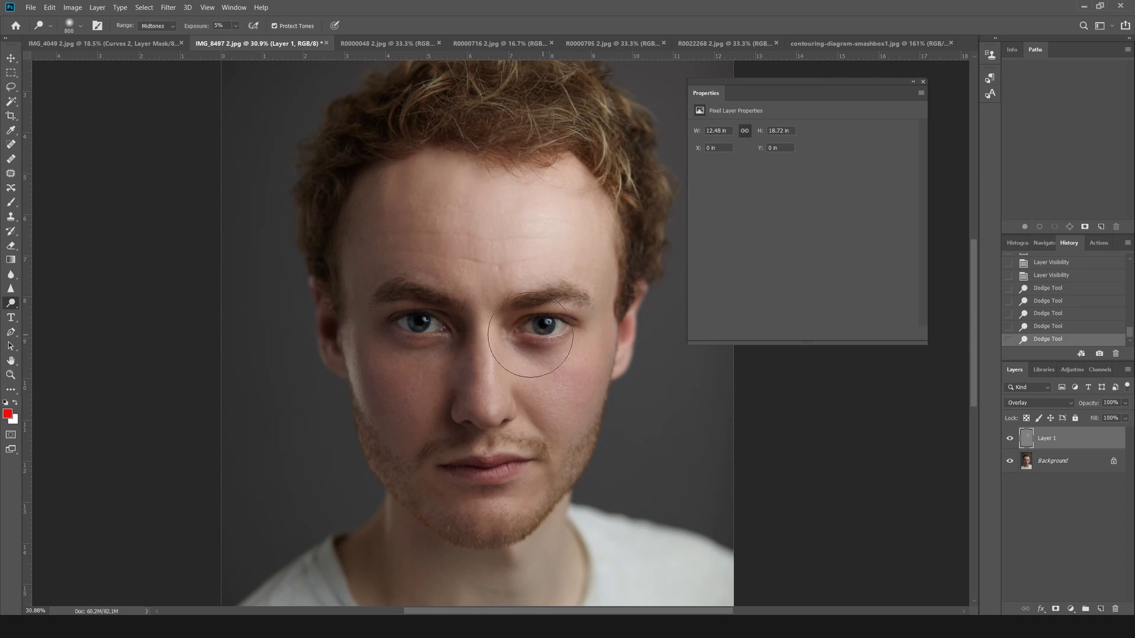
key("bracketleft")
key("bracketleft")
key("bracketleft")
key("bracketleft")
key("bracketleft")
key("bracketleft")
left_click_drag(487, 325, 498, 413)
Brighten the cheeks below both eyes on the gray Overlay layer, resizing the Dodge brush between 300 and 500 px.
key("bracketleft")
left_click_drag(500, 384, 526, 400)
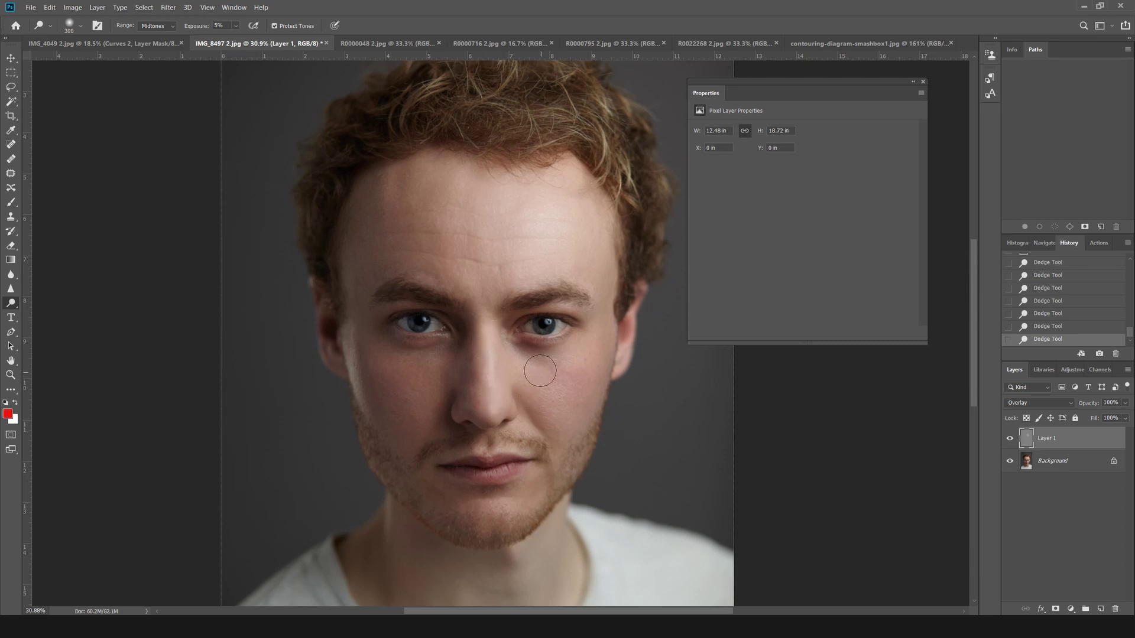
key("bracketright")
key("bracketright")
key("bracketright")
key("bracketright")
key("bracketleft")
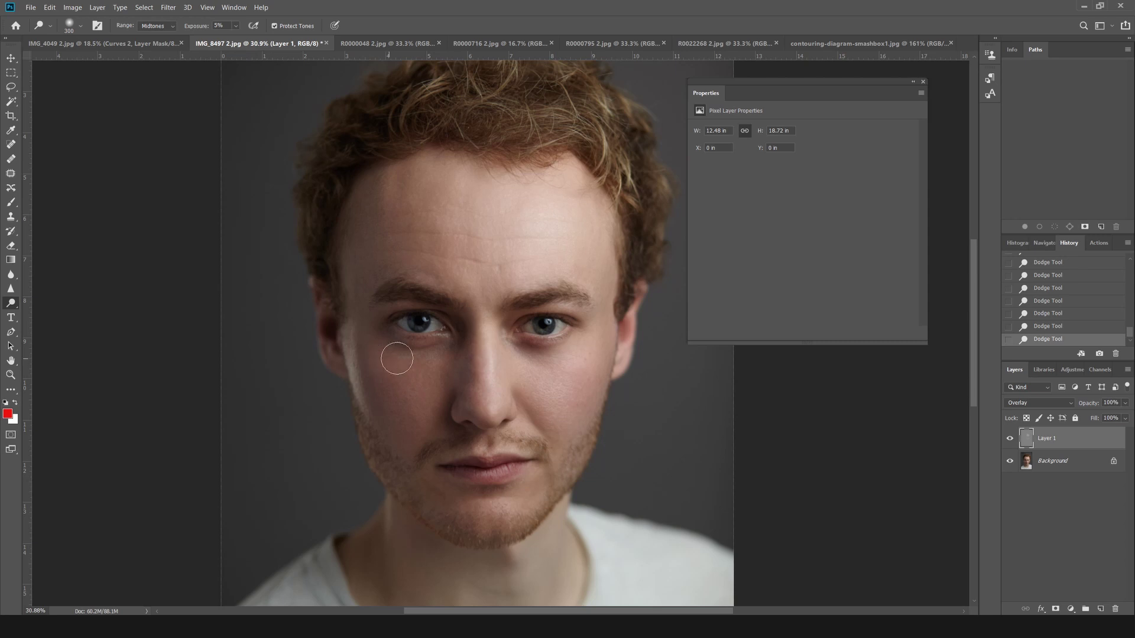
key("bracketright")
key("bracketright")
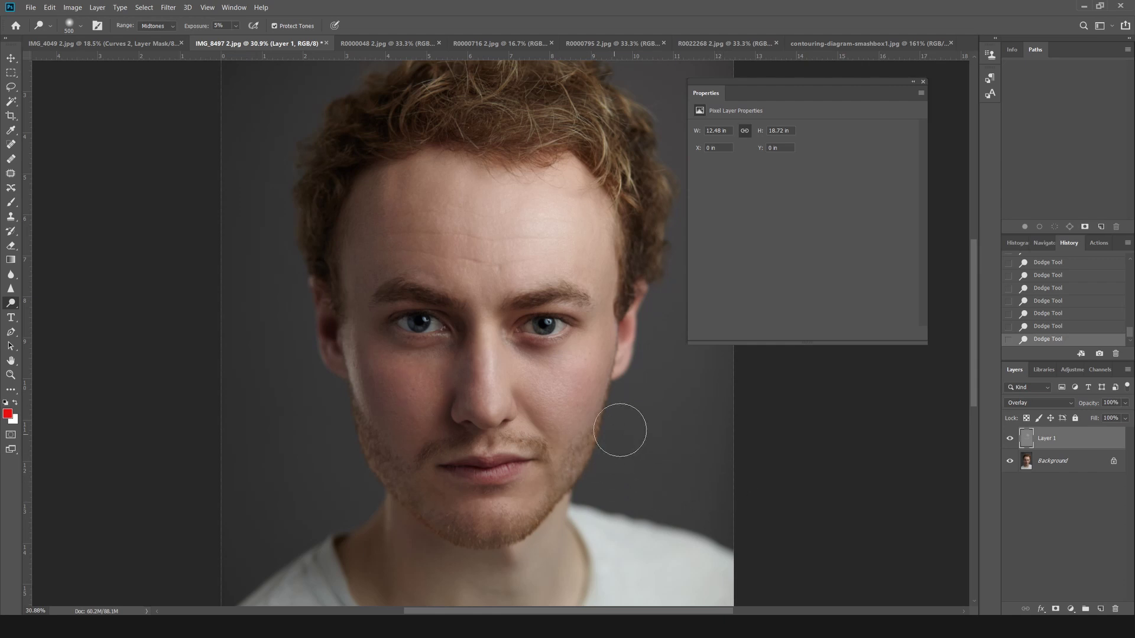
Brighten the lip area, chin and outer edge of the shadowed cheek with a Dodge brush of about 100 to 200 px.
key("bracketleft")
key("bracketleft")
key("bracketleft")
key("bracketleft")
key("bracketleft")
key("bracketleft")
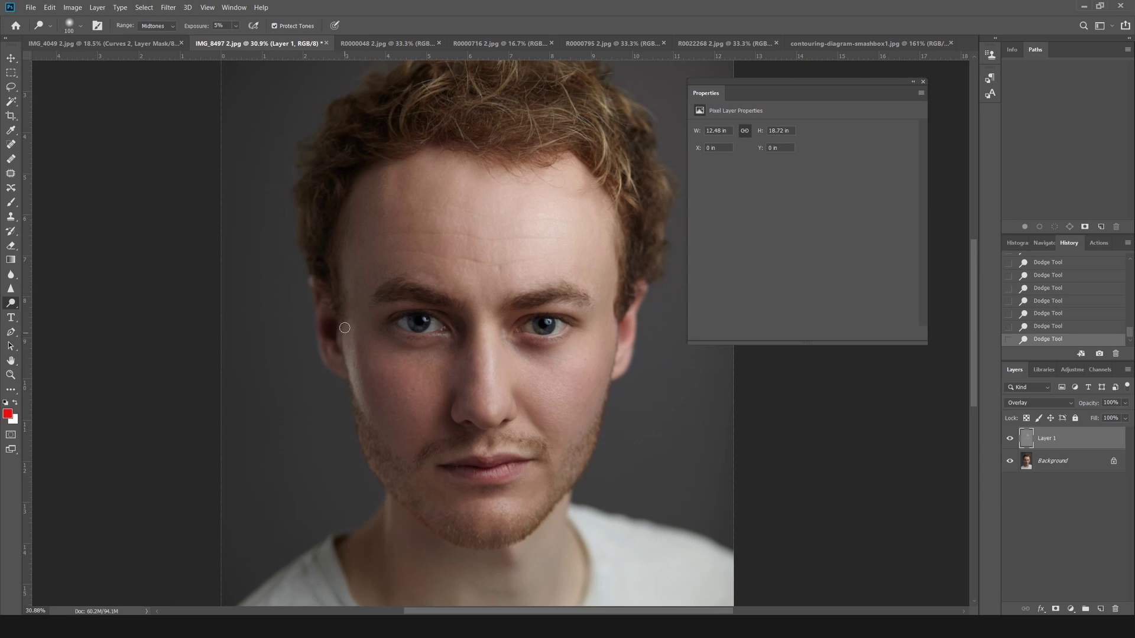
key("bracketright")
key("bracketright")
key("bracketright")
key("bracketright")
scroll(584, 386, "up", 1)
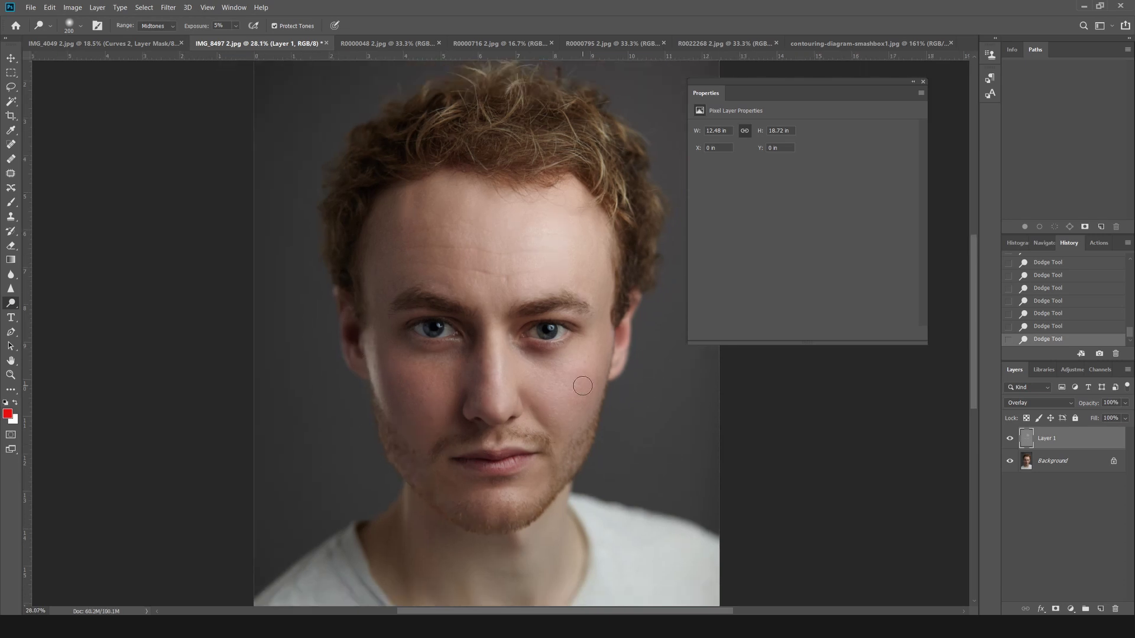
Brighten the brow bones and the irises with the Dodge brush reduced from 150 to 50 px, and close the layer properties.
key("bracketleft")
key("bracketleft")
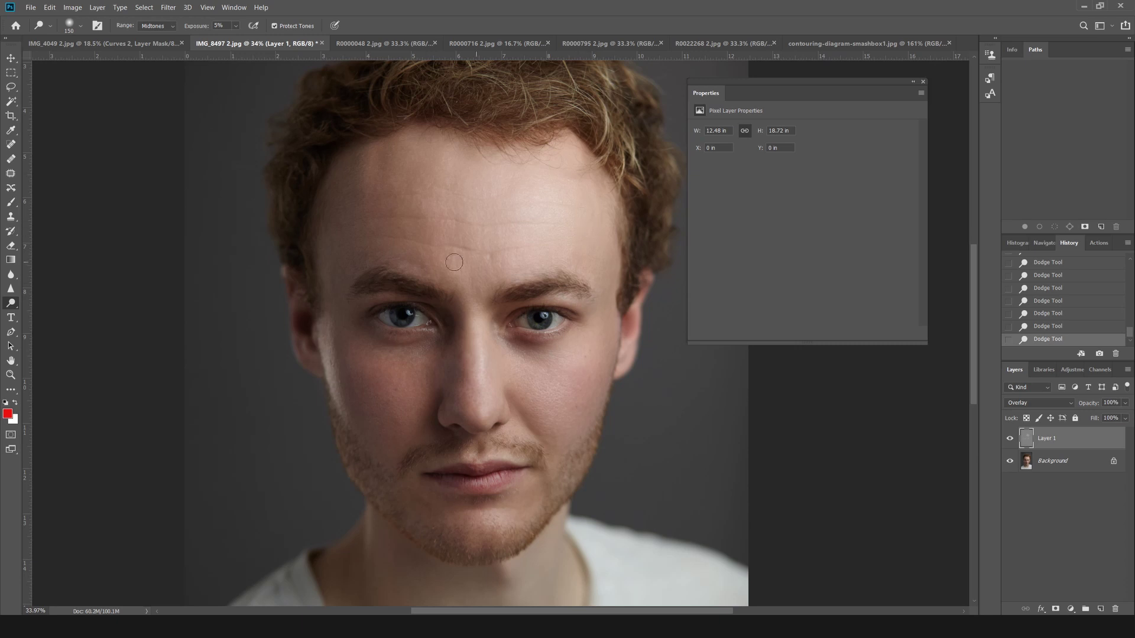
left_click_drag(395, 324, 413, 322)
scroll(411, 322, "up", 2)
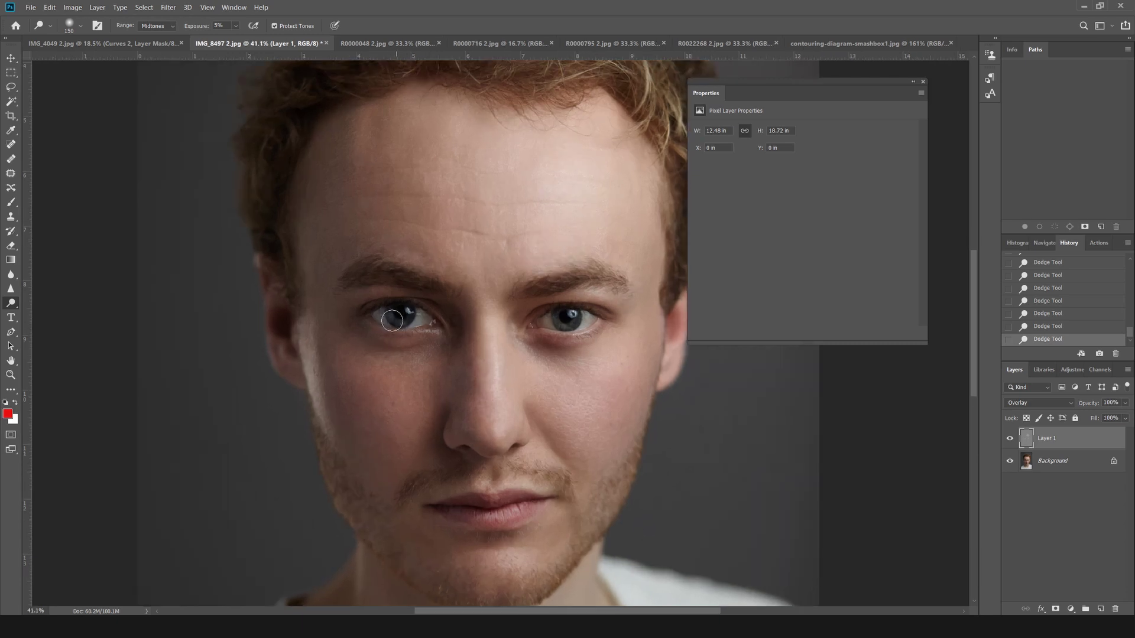
key("bracketright")
key("bracketright")
key("bracketleft")
scroll(396, 324, "up", 3)
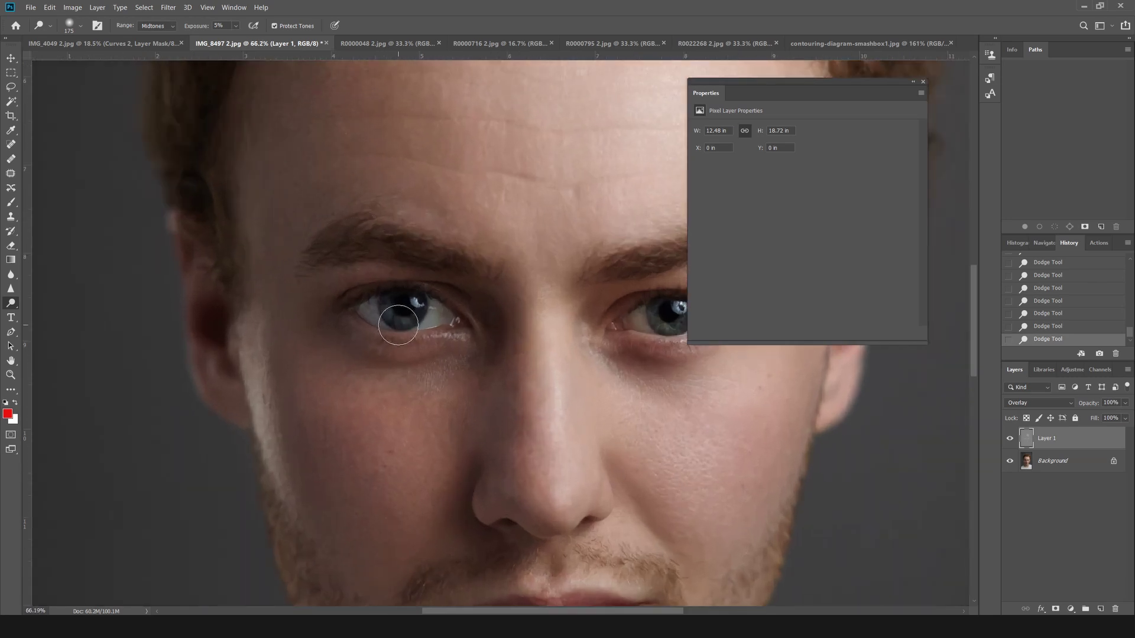
key("bracketleft")
key("bracketleft")
key("bracketleft")
key("bracketleft")
key("bracketleft")
key("bracketleft")
scroll(568, 356, "right", 3)
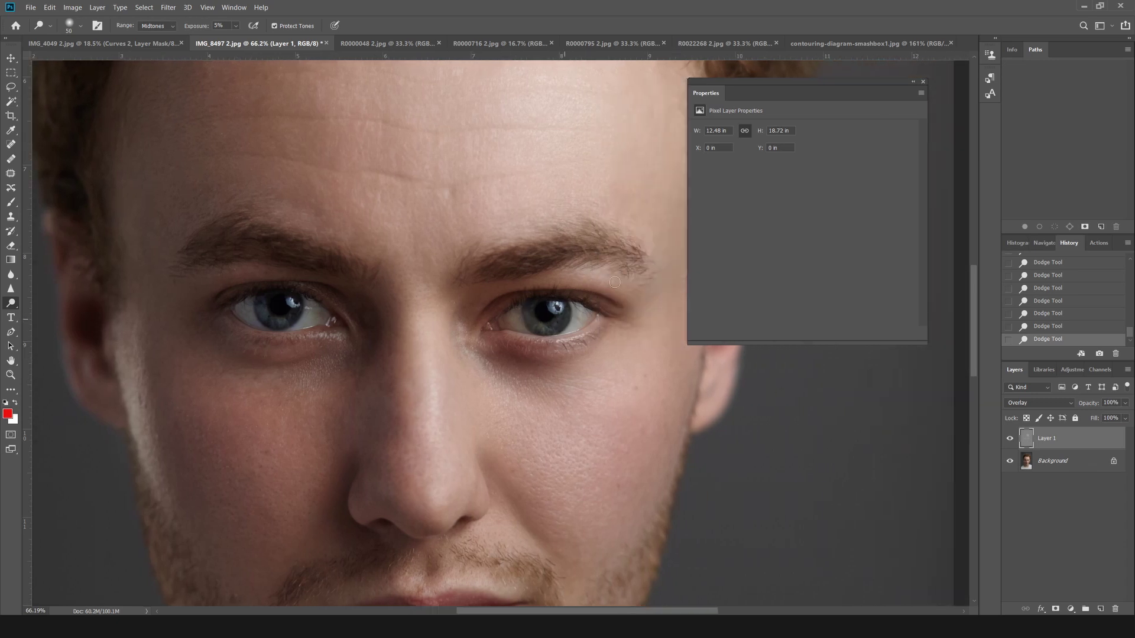
left_click(923, 82)
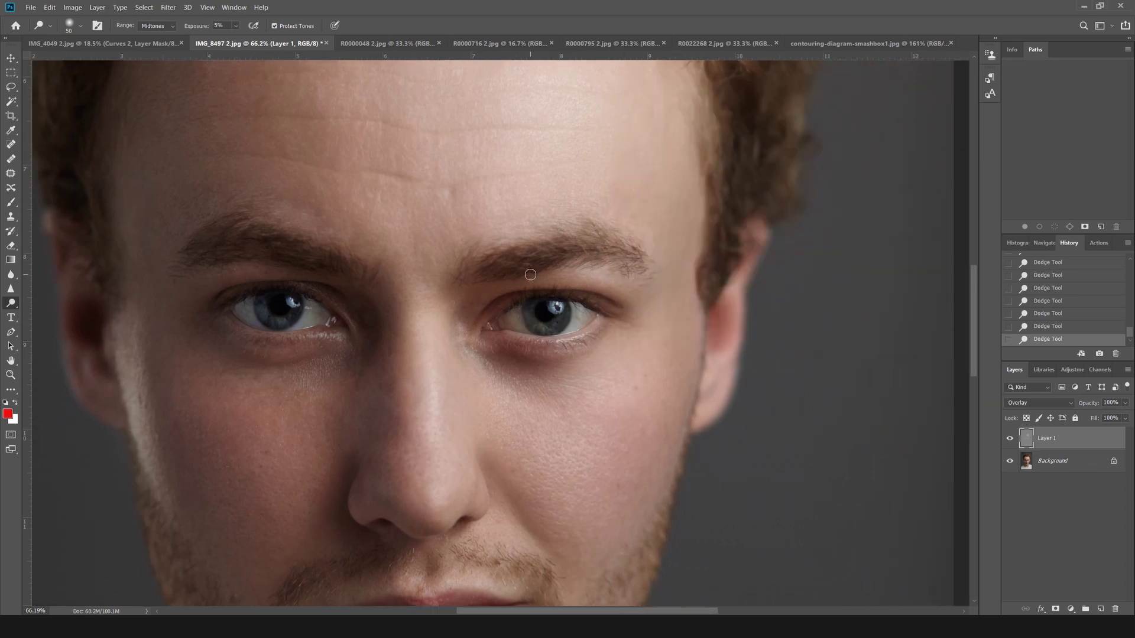
Toggle the gray layer's visibility to compare the whole portrait with and without dodging.
scroll(530, 275, "down", 5)
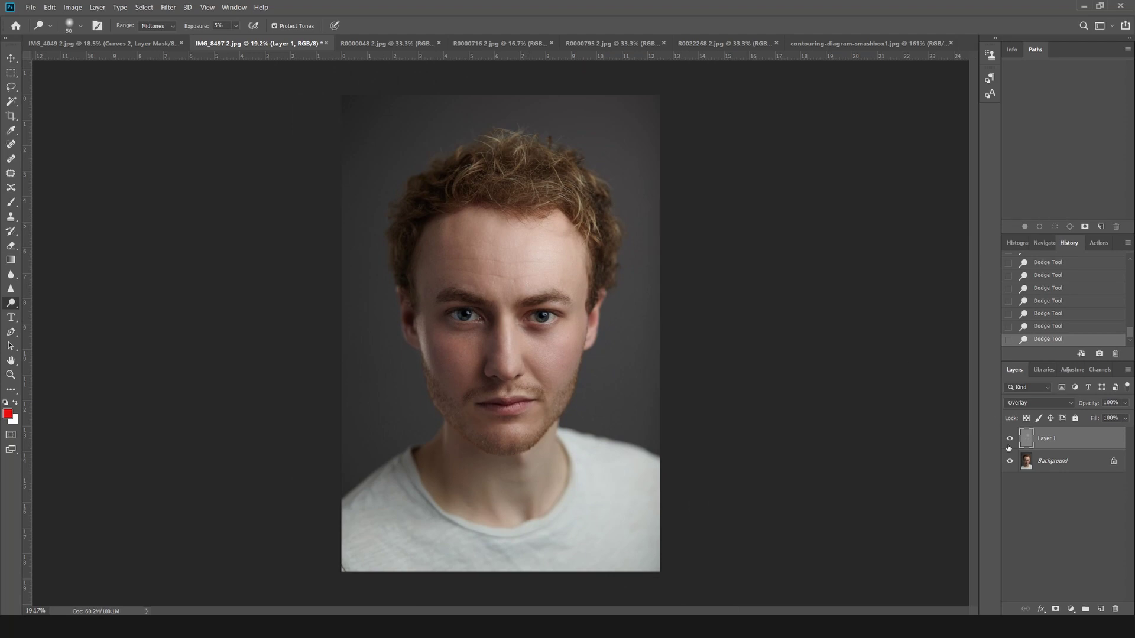
left_click(1009, 439)
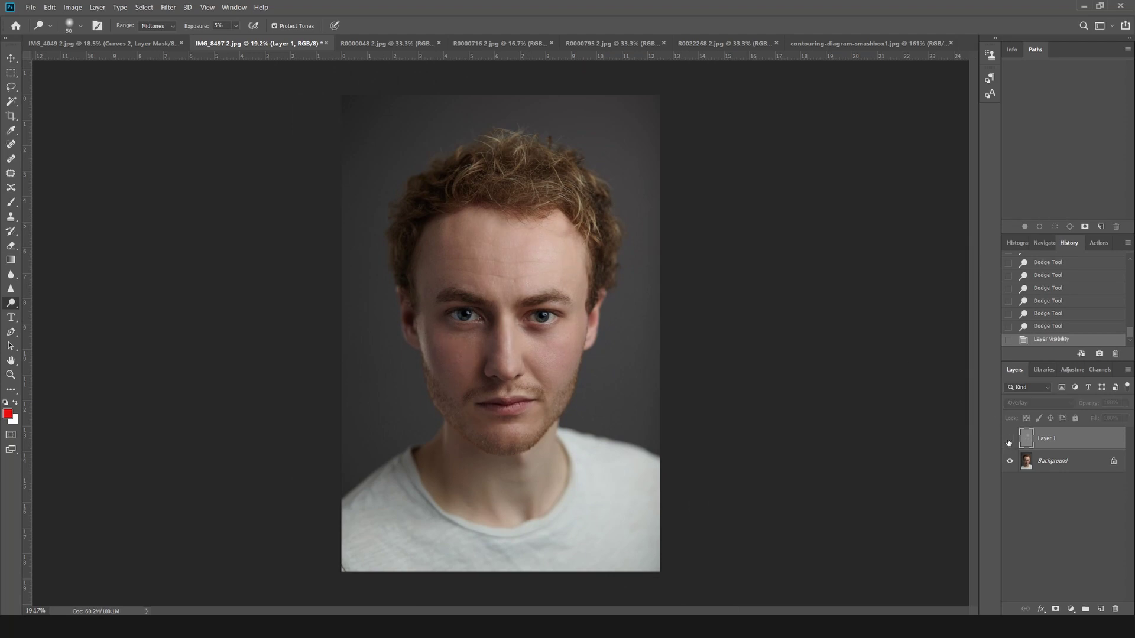
left_click(1009, 439)
left_click(1009, 439)
left_click(1009, 439)
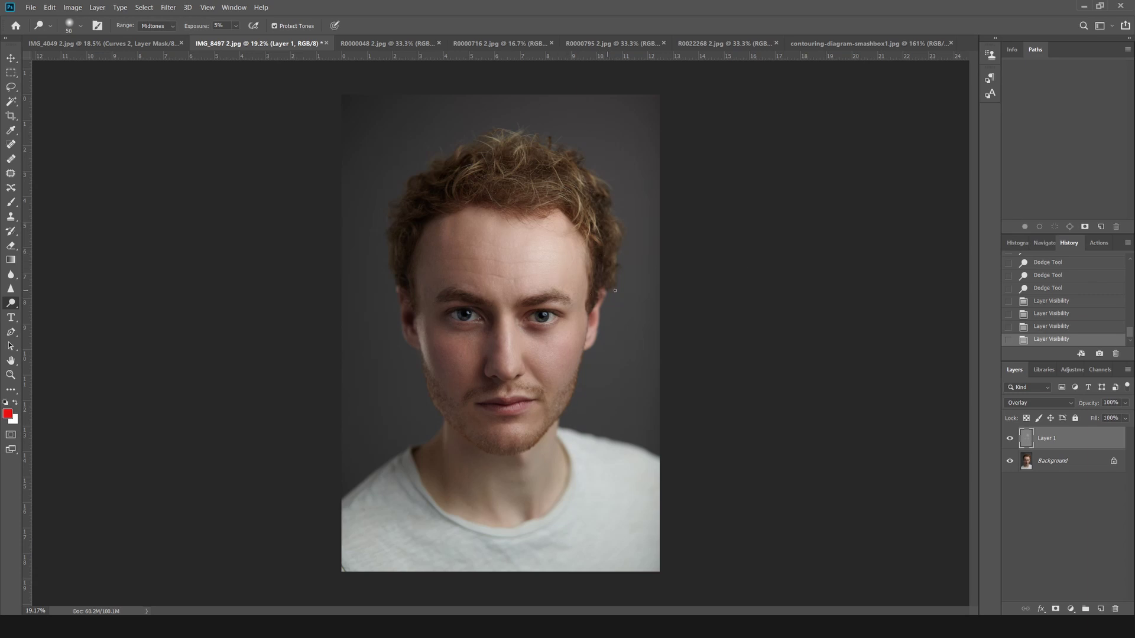
Reduce the gray dodge layer's opacity to 72%.
left_click(1126, 403)
left_click_drag(1111, 416, 1112, 417)
left_click(1087, 441)
Show the dodge layer in Normal blend mode at 100% opacity to inspect the strokes on the gray.
left_click(1023, 405)
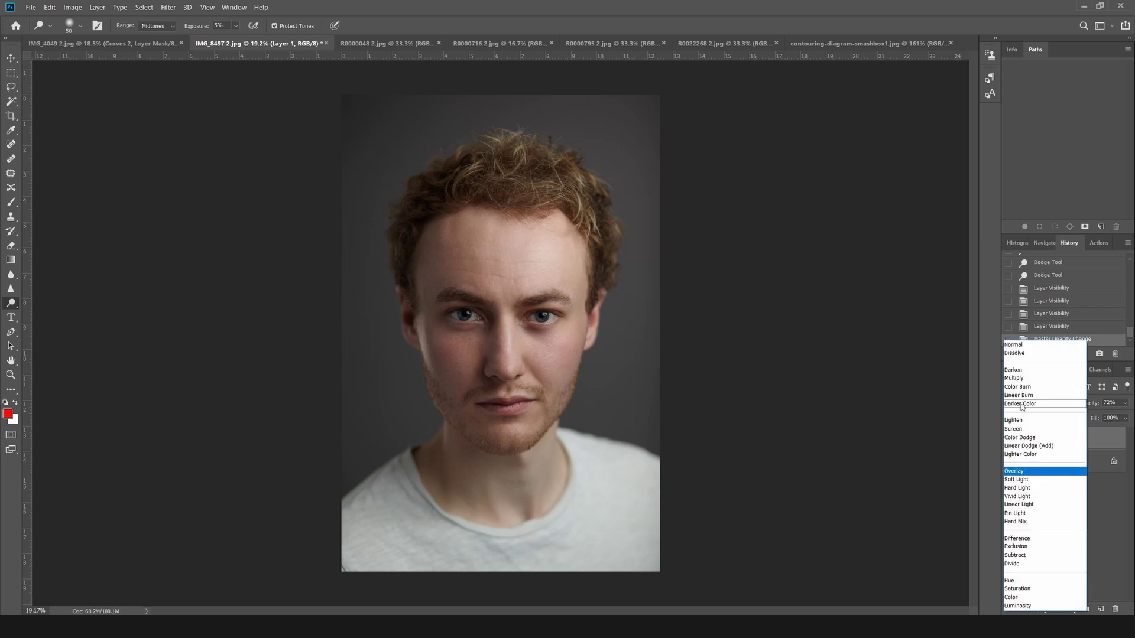
left_click(1013, 346)
left_click(1125, 404)
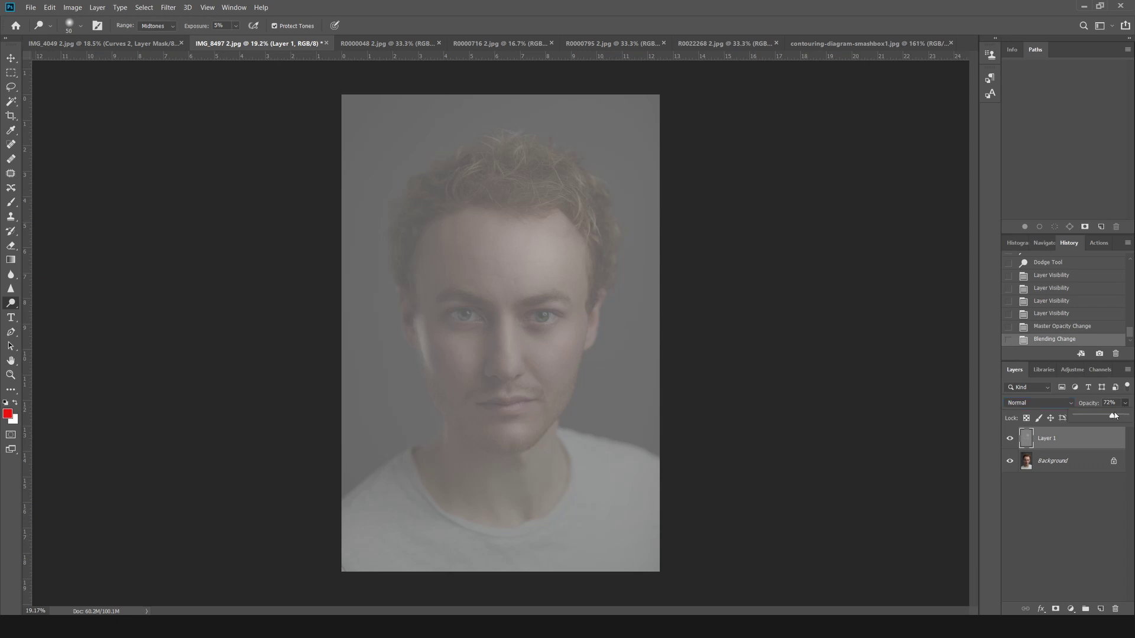
left_click_drag(1109, 418, 1126, 416)
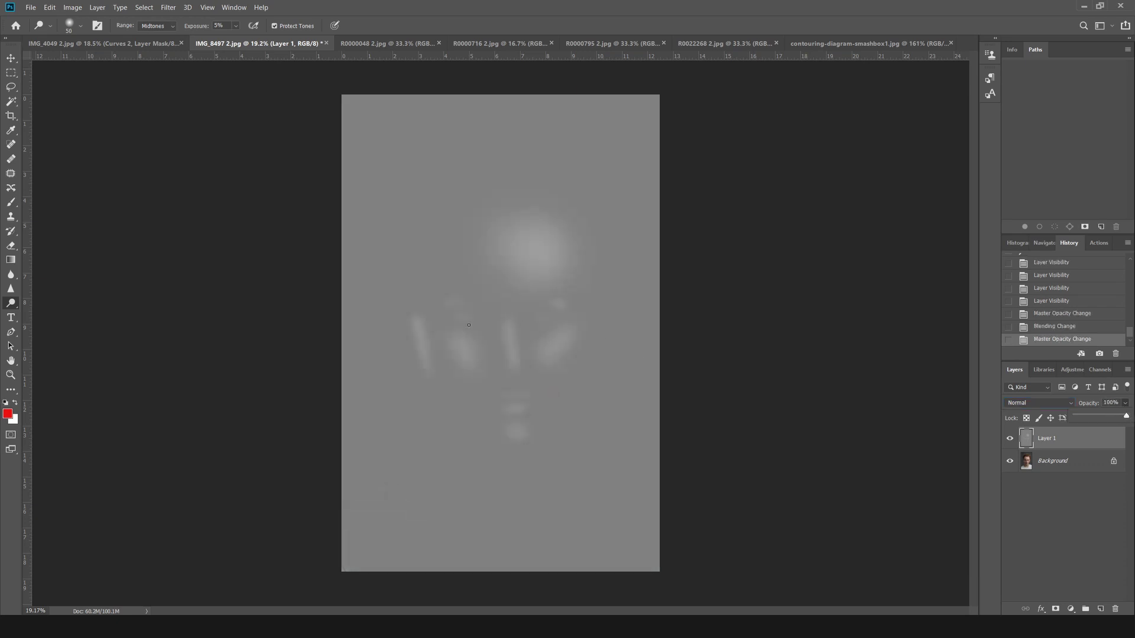
scroll(464, 320, "up", 2)
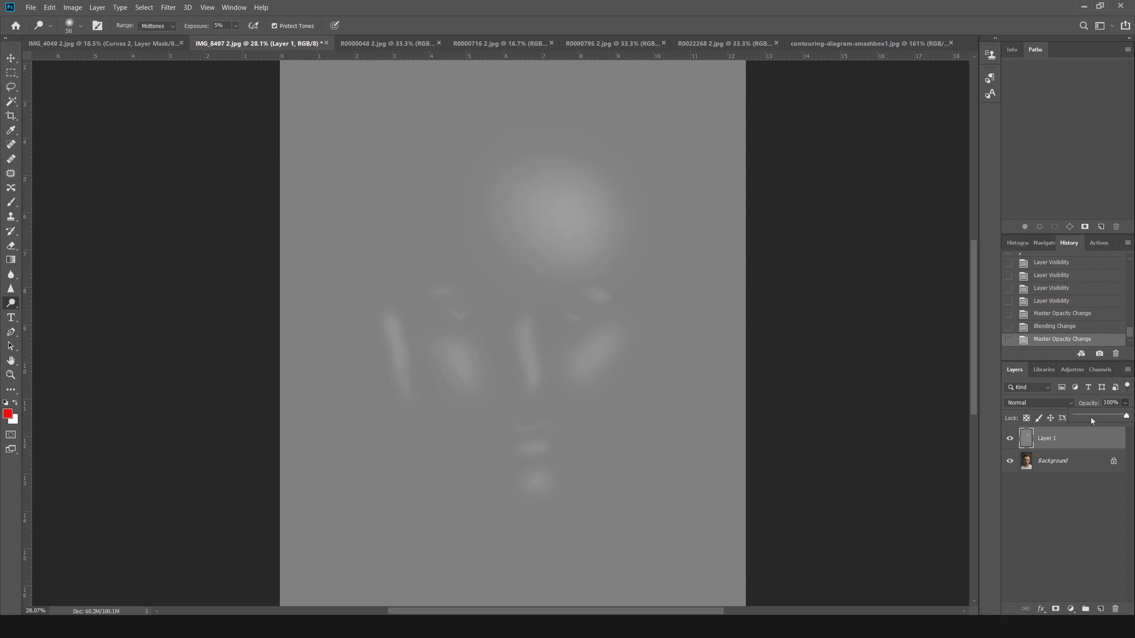
Set the dodge layer's blend mode to Overlay and its opacity to 75%.
left_click(1047, 405)
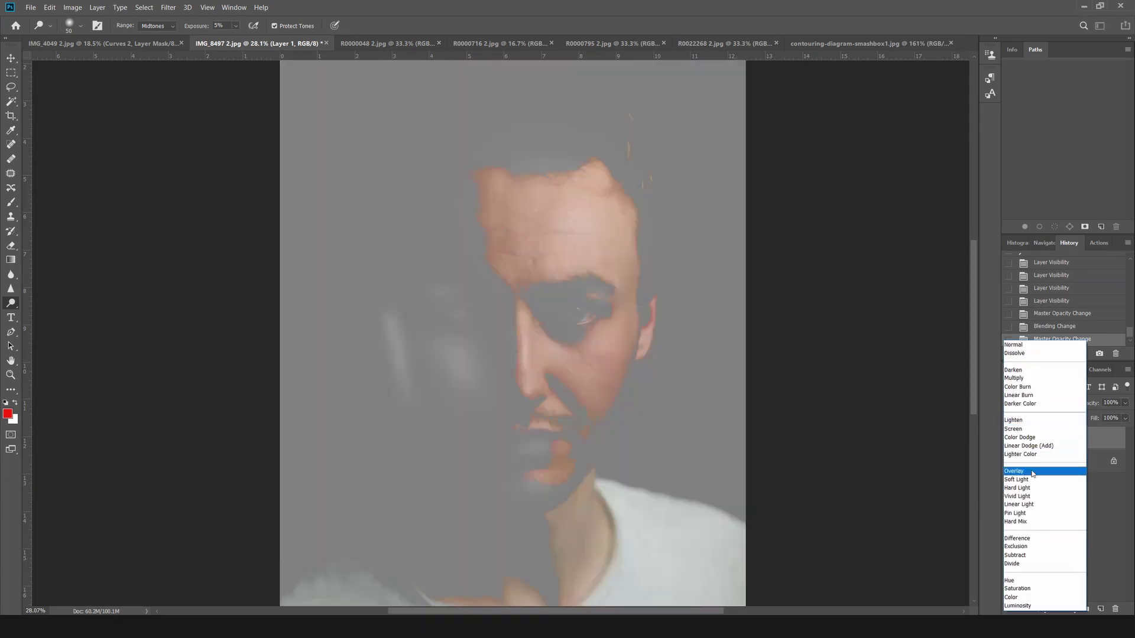
left_click(1035, 475)
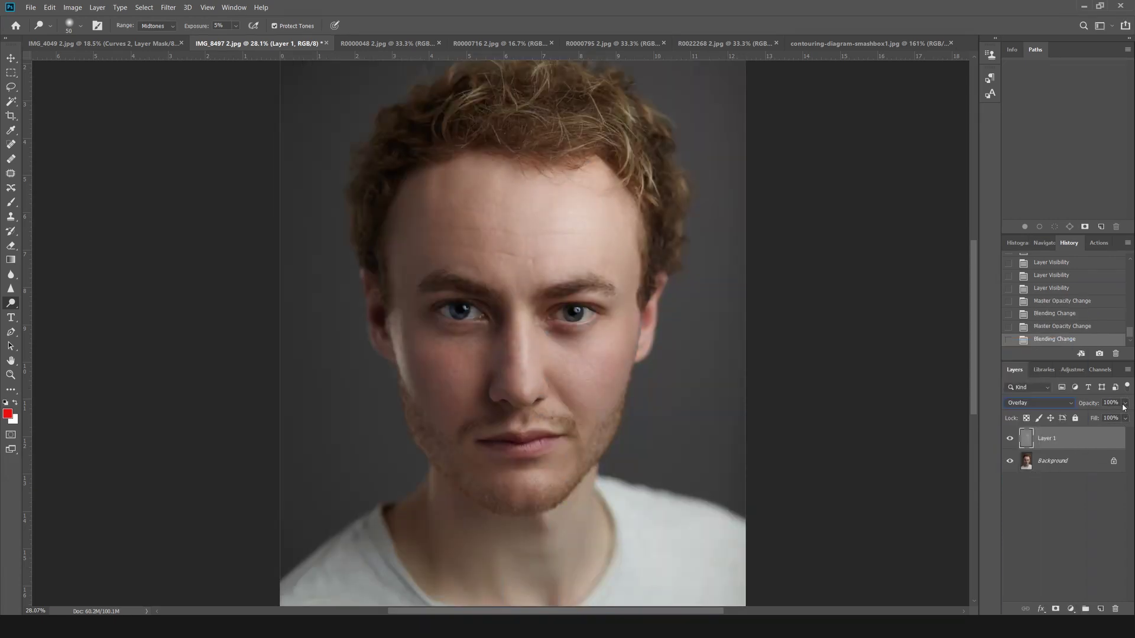
left_click(1124, 403)
left_click_drag(1128, 416, 1115, 421)
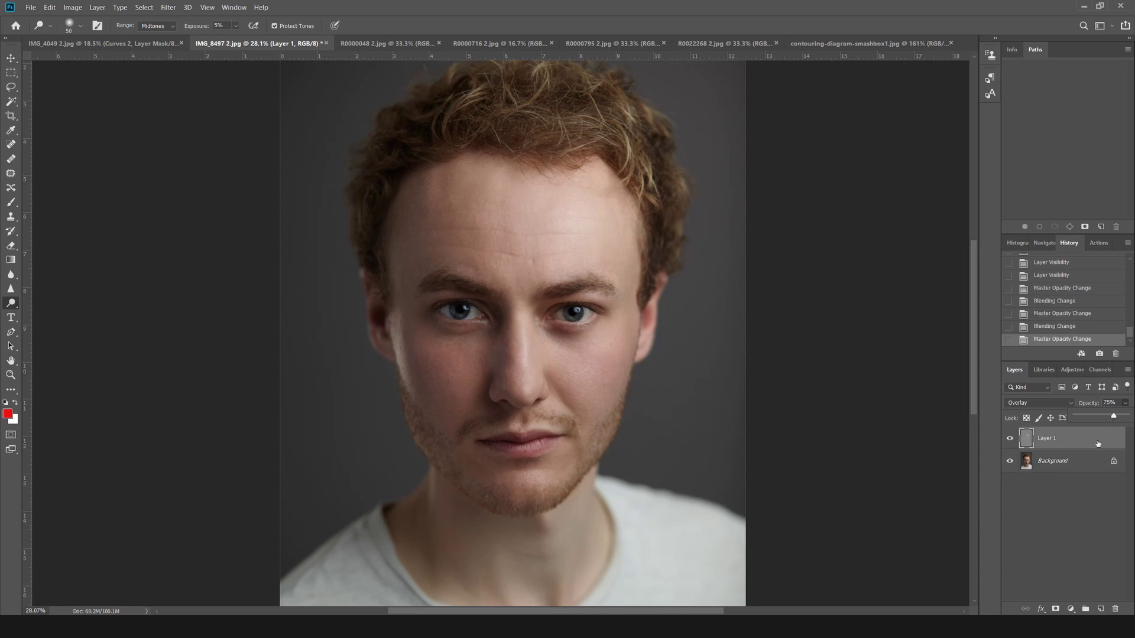
left_click(1097, 442)
Compare the portrait with and without the gray layer, and rename that layer Dodge.
scroll(668, 397, "down", 6)
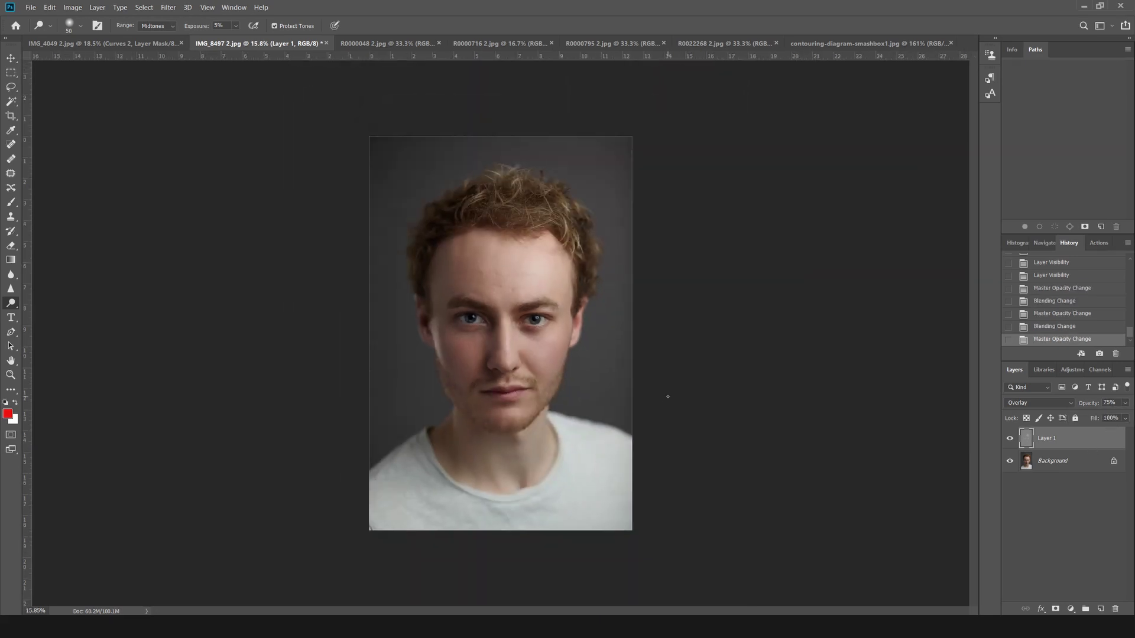
left_click(1010, 440)
left_click(1009, 440)
double_click(1048, 439)
key("Return")
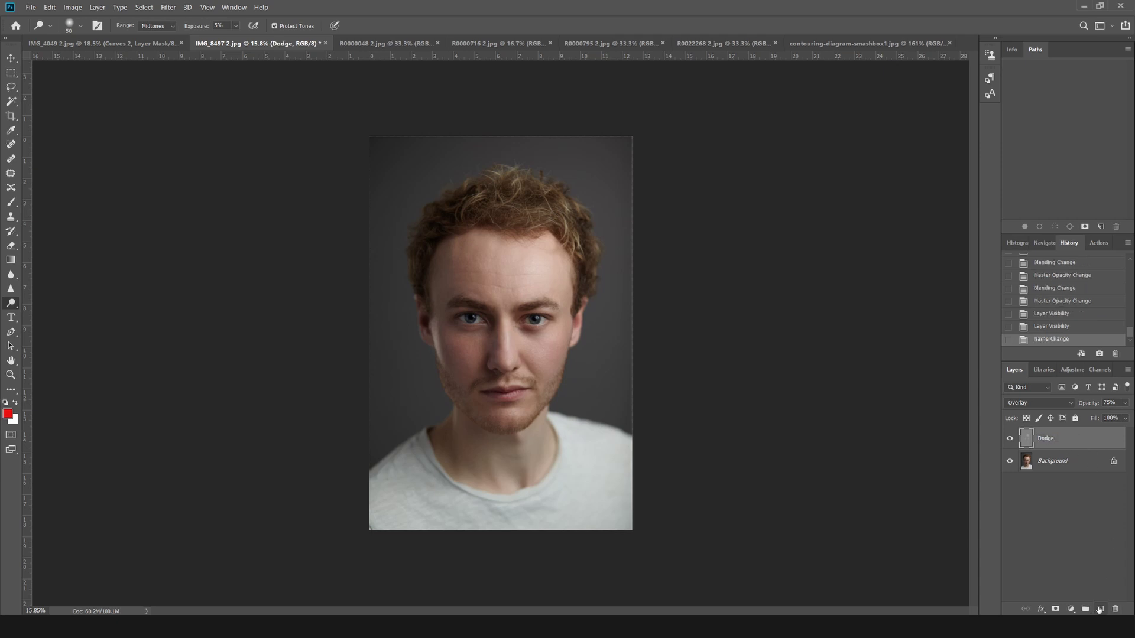
Add a new layer above Dodge, fill it with 50% Gray and set its blend mode to Overlay.
left_click(1099, 609)
left_click(30, 7)
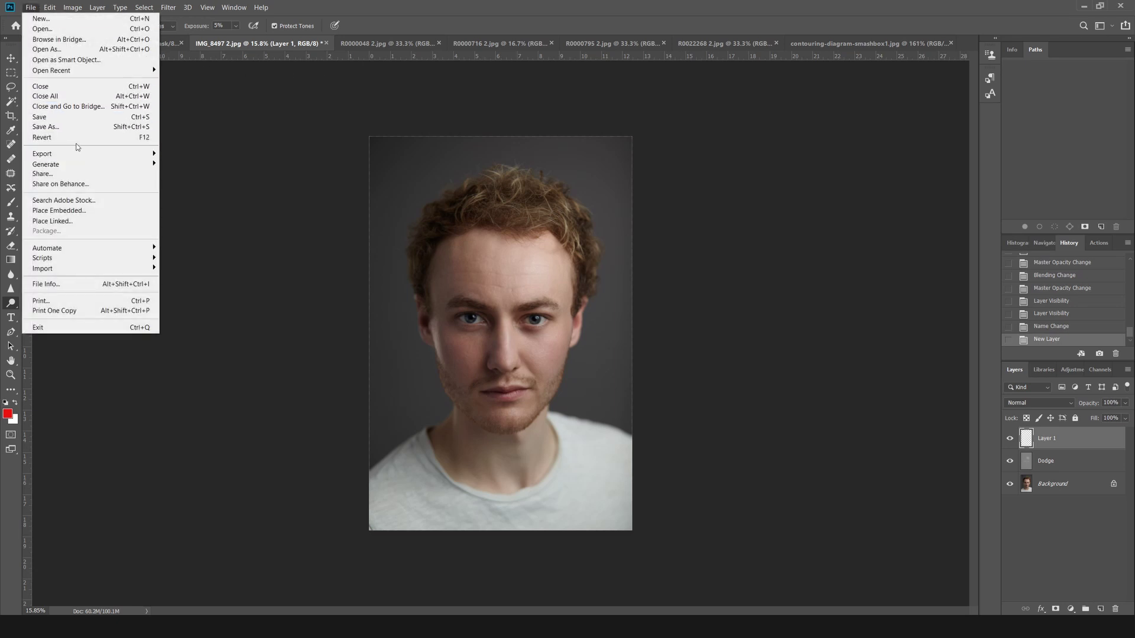
mouse_move(50, 7)
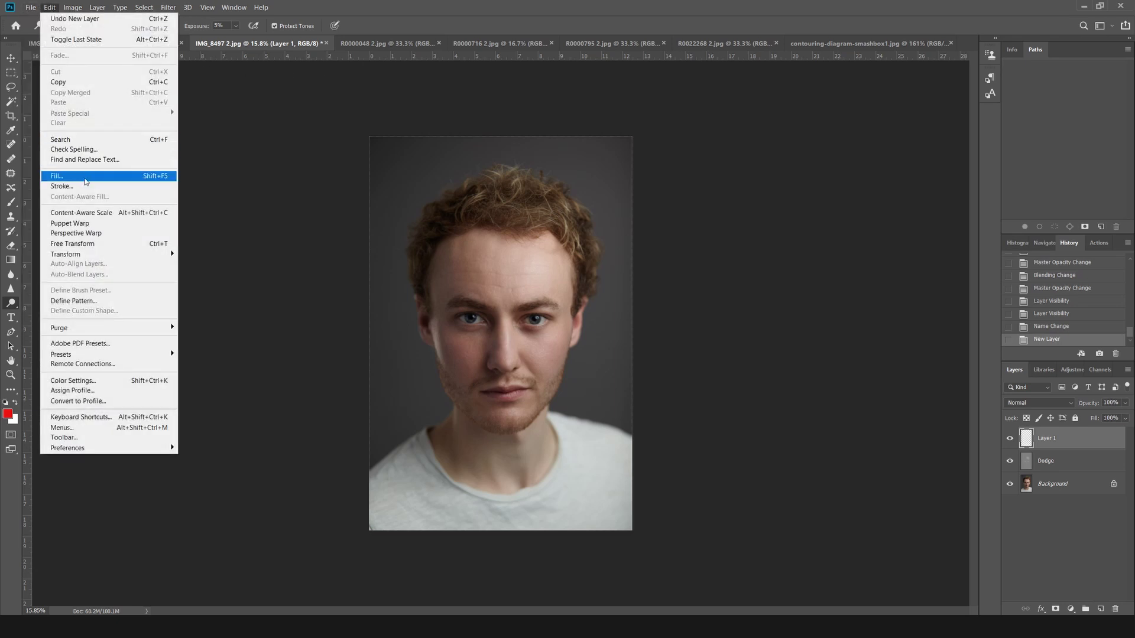
left_click(85, 177)
left_click(637, 170)
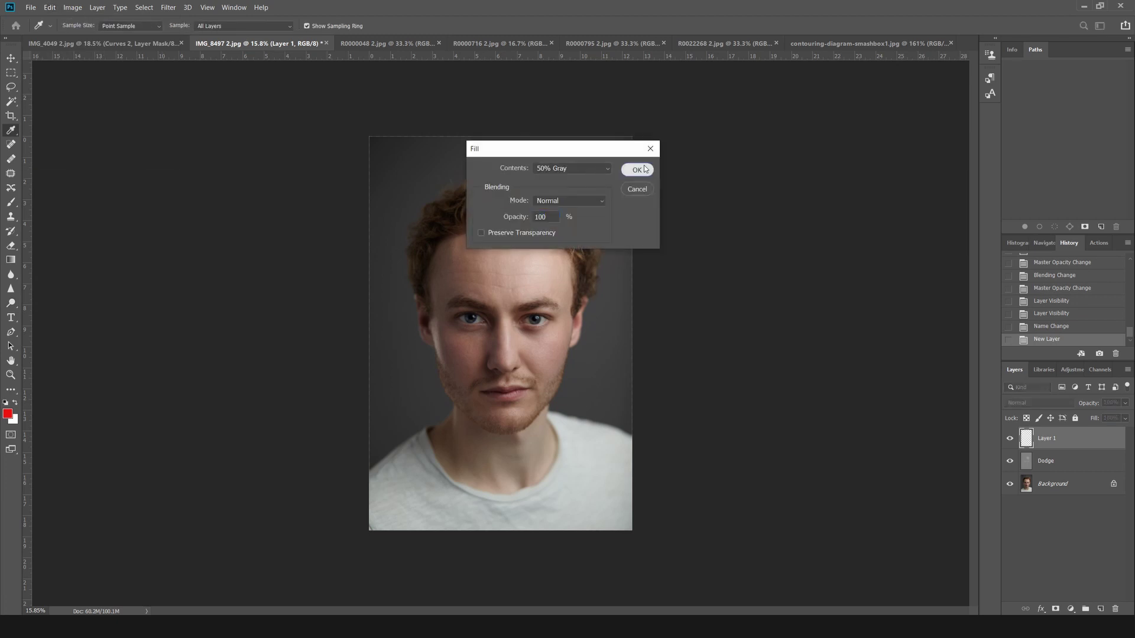
key("o")
left_click(1039, 404)
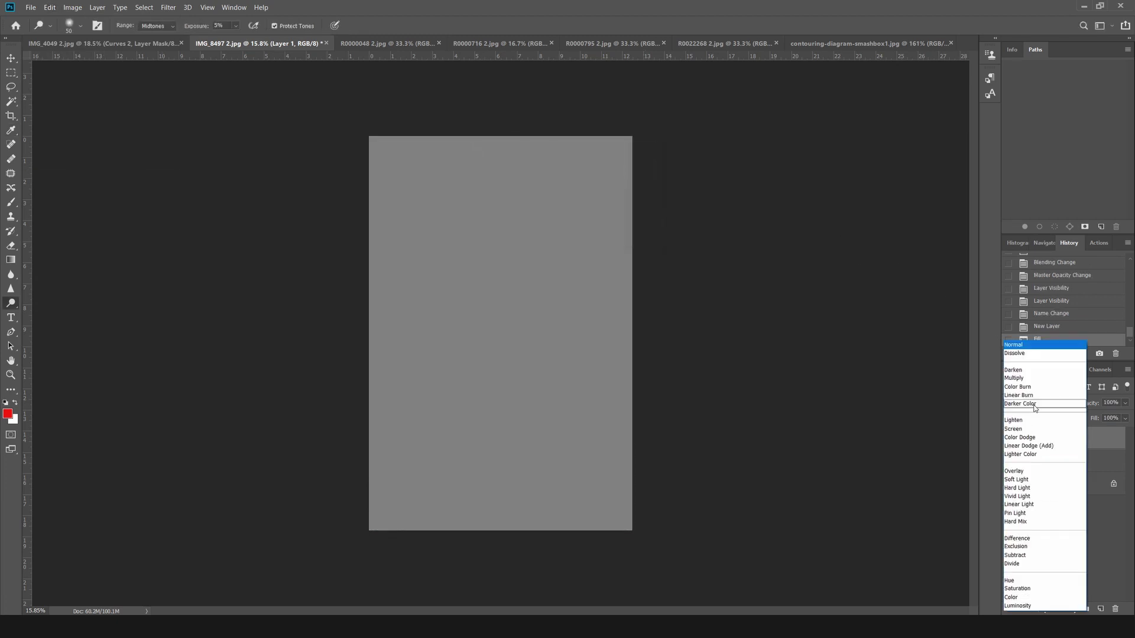
left_click(1030, 472)
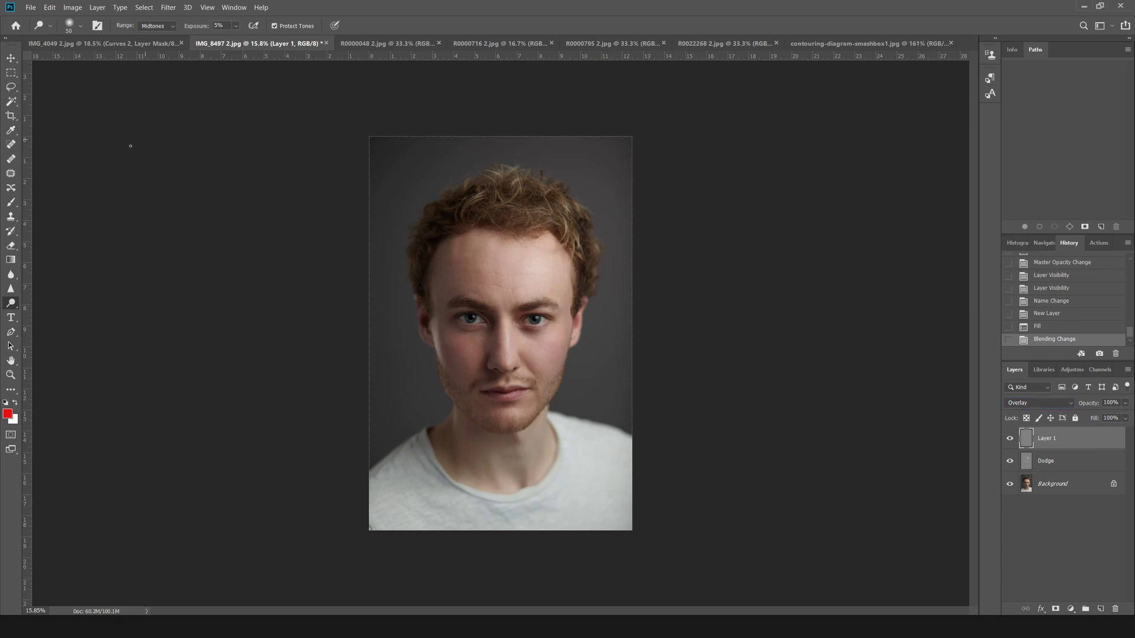
Switch to the Burn tool with the Midtones range and 5% exposure for the new gray layer.
right_click(11, 307)
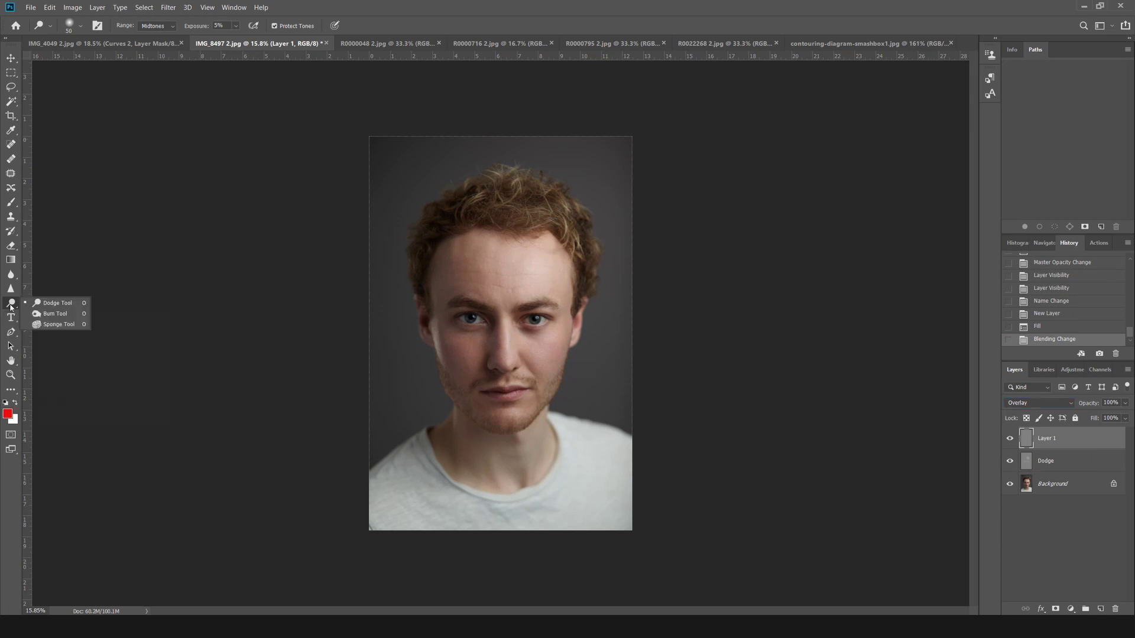
left_click(40, 314)
left_click(65, 310)
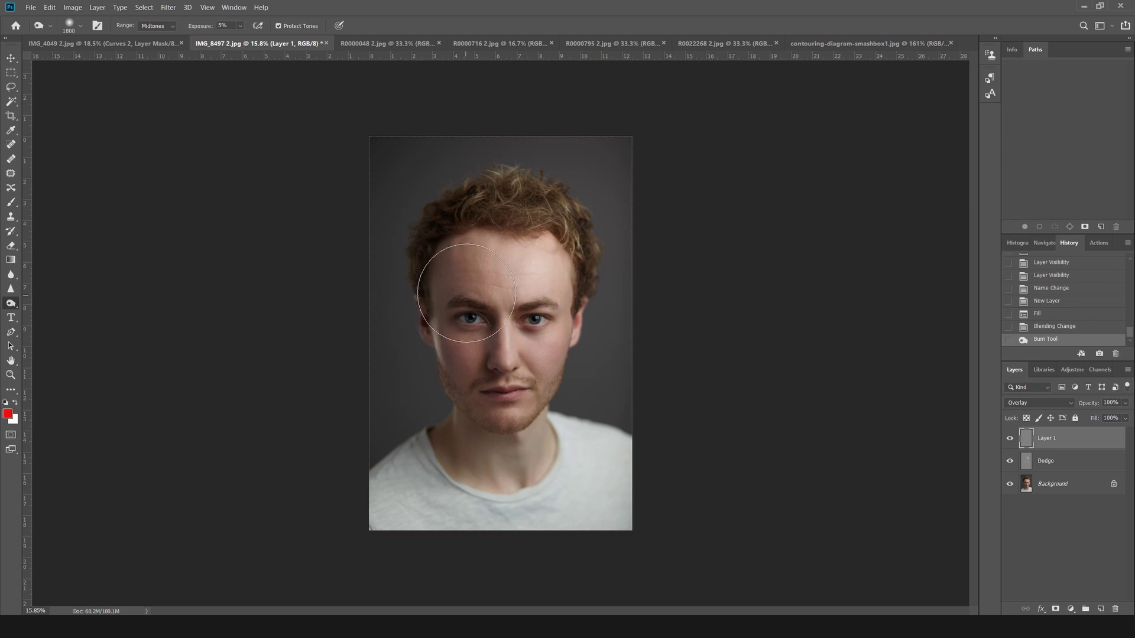
scroll(497, 330, "up", 2)
scroll(490, 303, "down", 1)
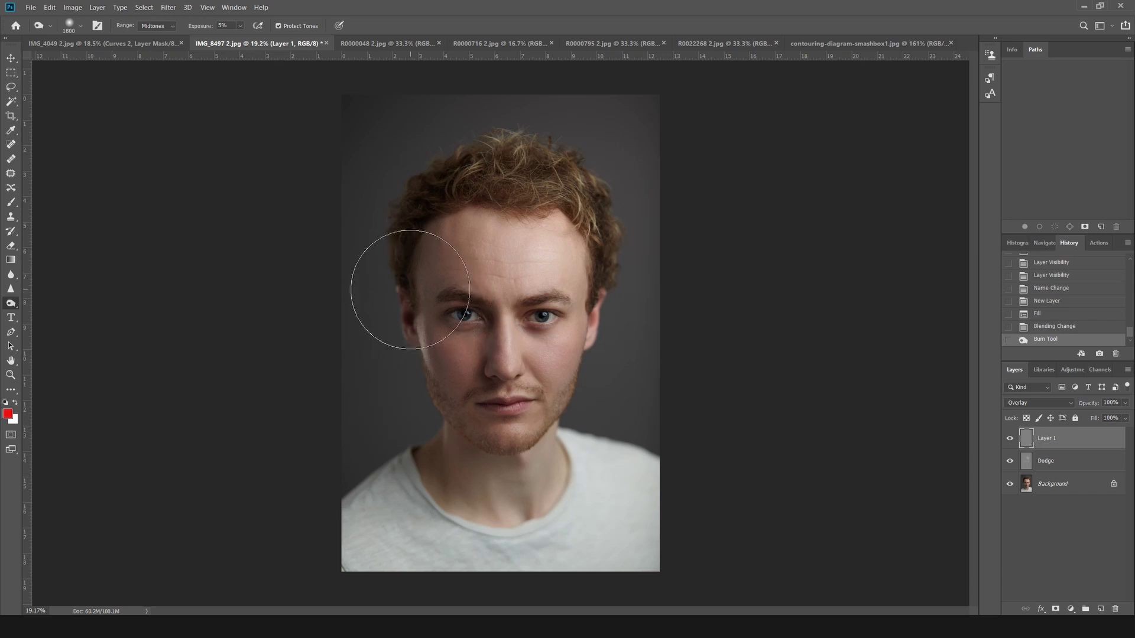
scroll(438, 292, "up", 2)
scroll(438, 292, "up", 1)
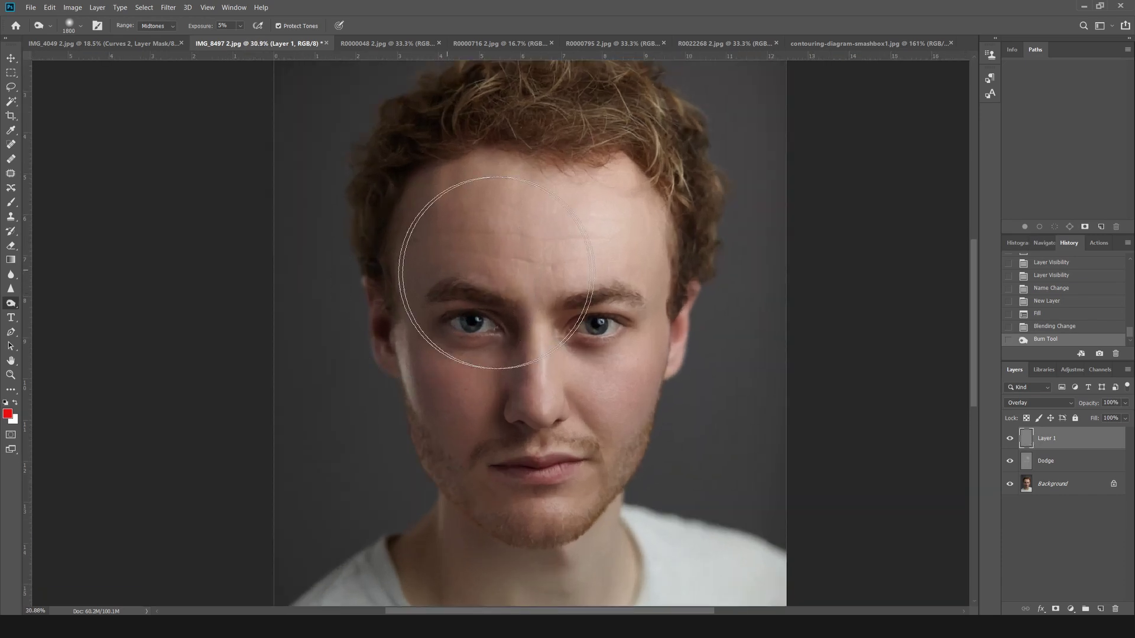
Rename the new gray layer Burn.
double_click(1051, 441)
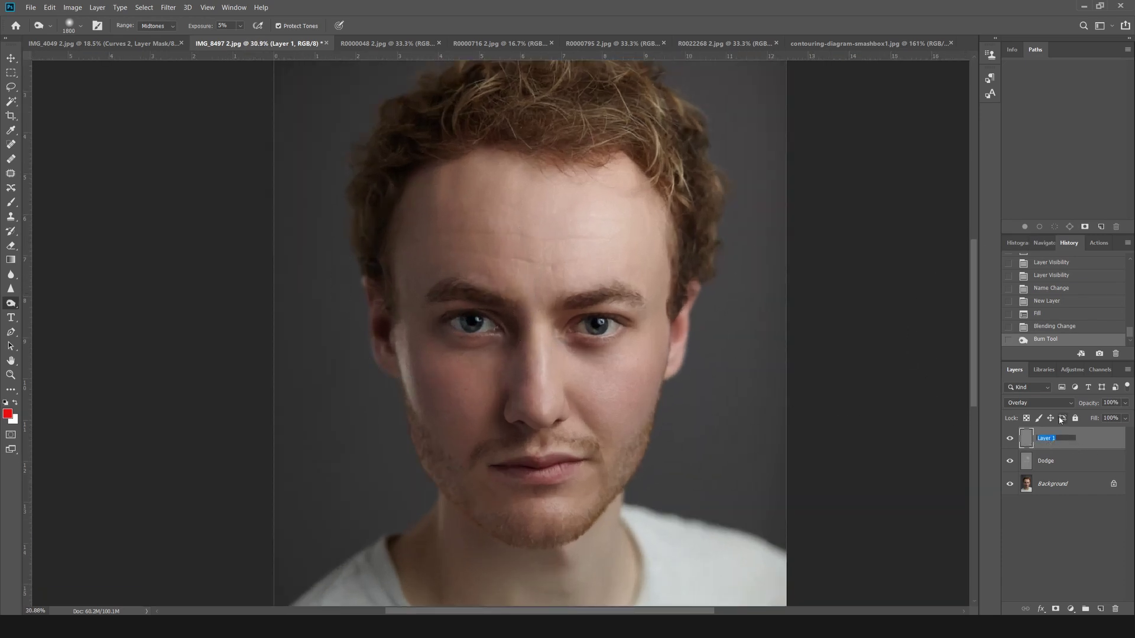
type("Burn")
key("Return")
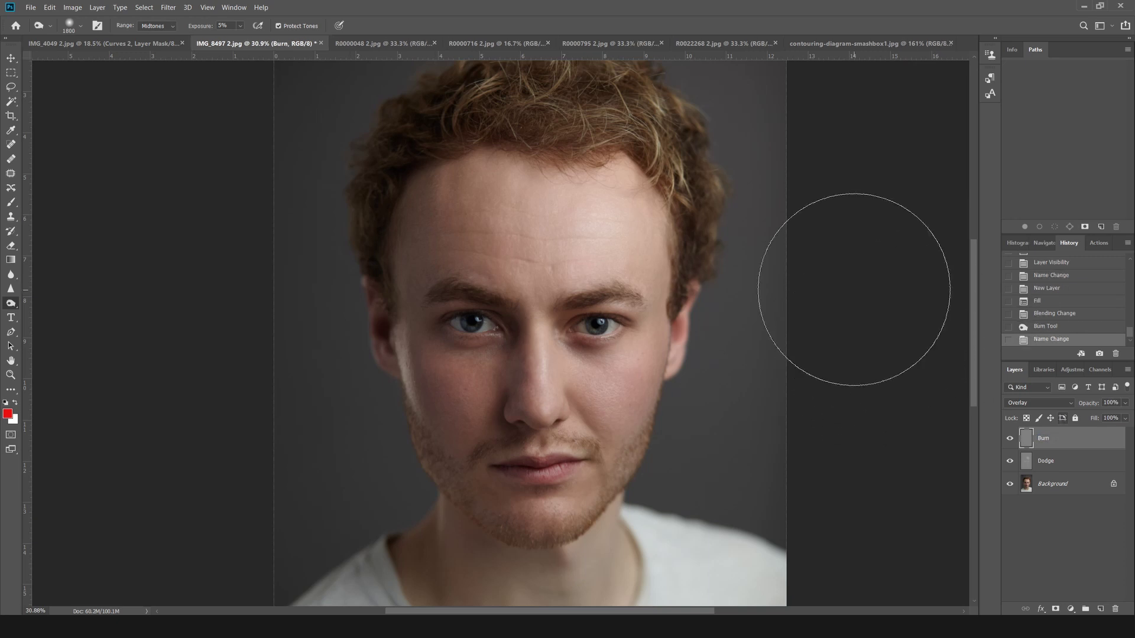
Burn the hairline, temple and cheek on the shadowed side of the face with a 1100 px brush.
key("bracketleft")
key("bracketleft")
key("bracketleft")
key("bracketleft")
key("bracketleft")
key("bracketleft")
key("bracketleft")
key("bracketleft")
key("bracketleft")
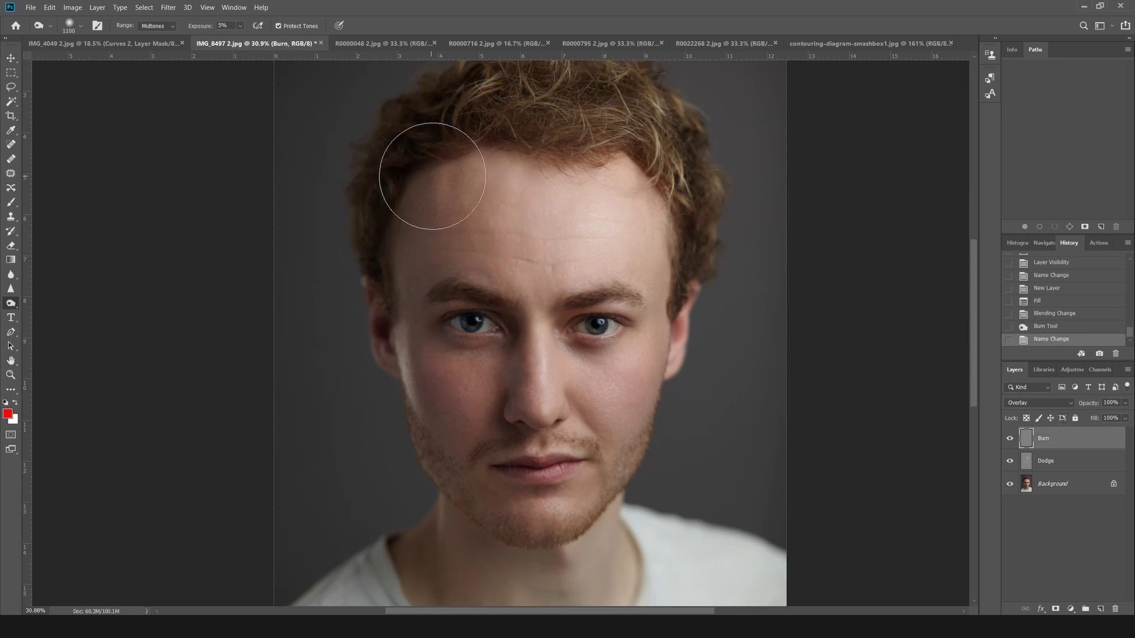
mouse_move(446, 297)
left_mouse_down()
mouse_move(420, 256)
mouse_move(447, 213)
mouse_move(416, 361)
left_mouse_up()
mouse_move(449, 175)
left_mouse_down()
mouse_move(413, 227)
mouse_move(403, 286)
left_mouse_up()
Burn along the shadowed side of the face from the temple down to the jaw with a 700 px brush.
key("bracketleft")
key("bracketleft")
key("bracketleft")
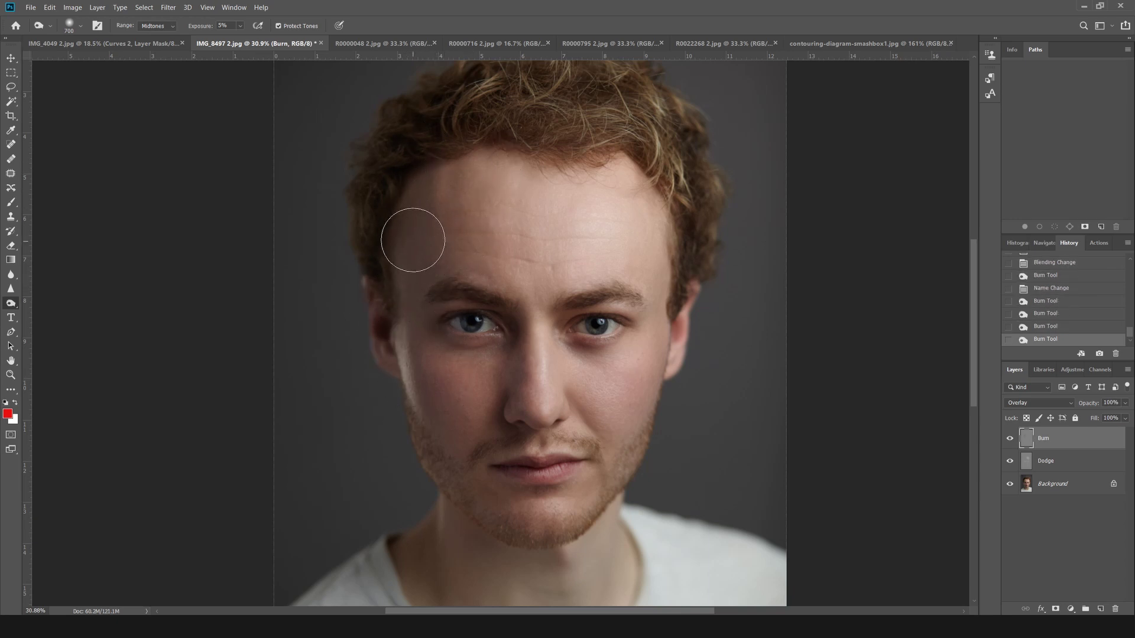
mouse_move(413, 241)
left_mouse_down()
mouse_move(440, 436)
mouse_move(416, 297)
mouse_move(447, 436)
mouse_move(432, 352)
mouse_move(440, 416)
mouse_move(424, 385)
mouse_move(450, 454)
mouse_move(433, 401)
mouse_move(512, 506)
mouse_move(428, 400)
mouse_move(451, 435)
left_mouse_up()
Burn the jaw and the finer shadow areas of the face and neck with smaller brushes, including 400 px and 300 px.
key("bracketleft")
key("bracketleft")
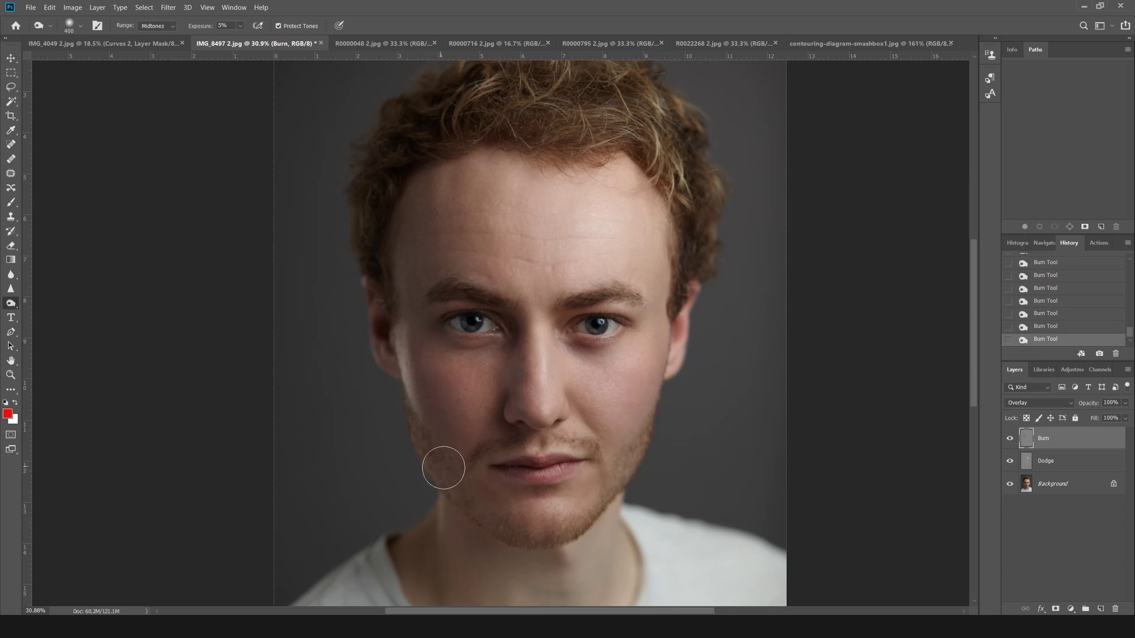
key("bracketright")
key("bracketright")
key("bracketleft")
key("bracketleft")
key("bracketleft")
key("bracketleft")
key("bracketleft")
key("bracketleft")
key("bracketleft")
key("bracketright")
key("bracketright")
key("bracketright")
key("bracketright")
scroll(579, 457, "down", 2, "alt")
scroll(508, 449, "down", 3)
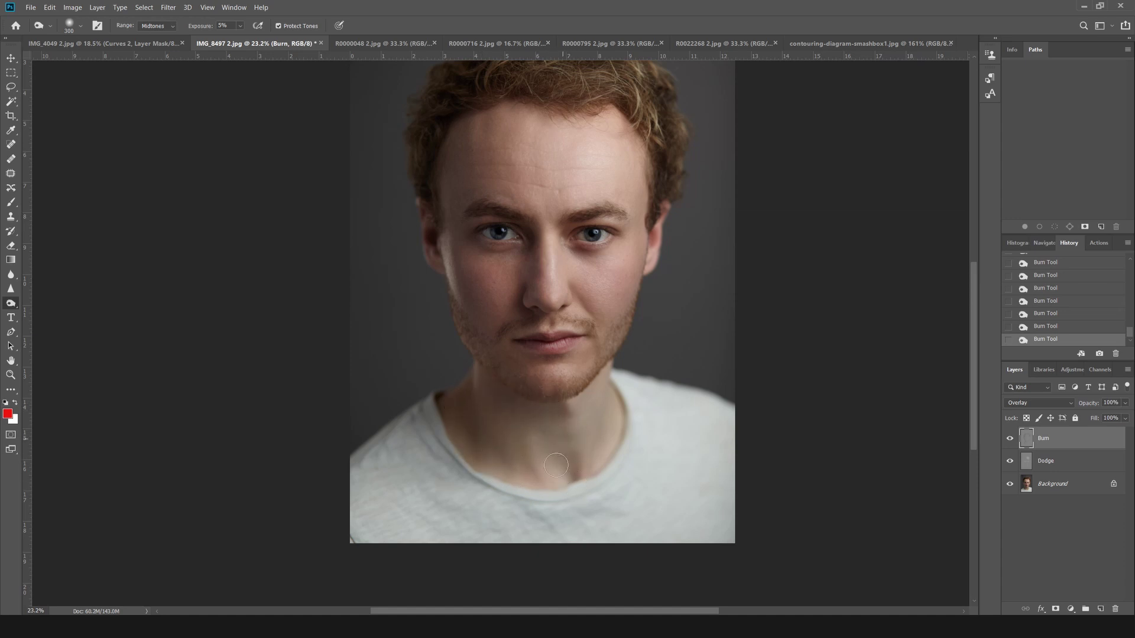
Compare the whole portrait with and without the Burn layer, and against the Background layer alone.
scroll(550, 391, "down", 3)
scroll(571, 388, "up", 2)
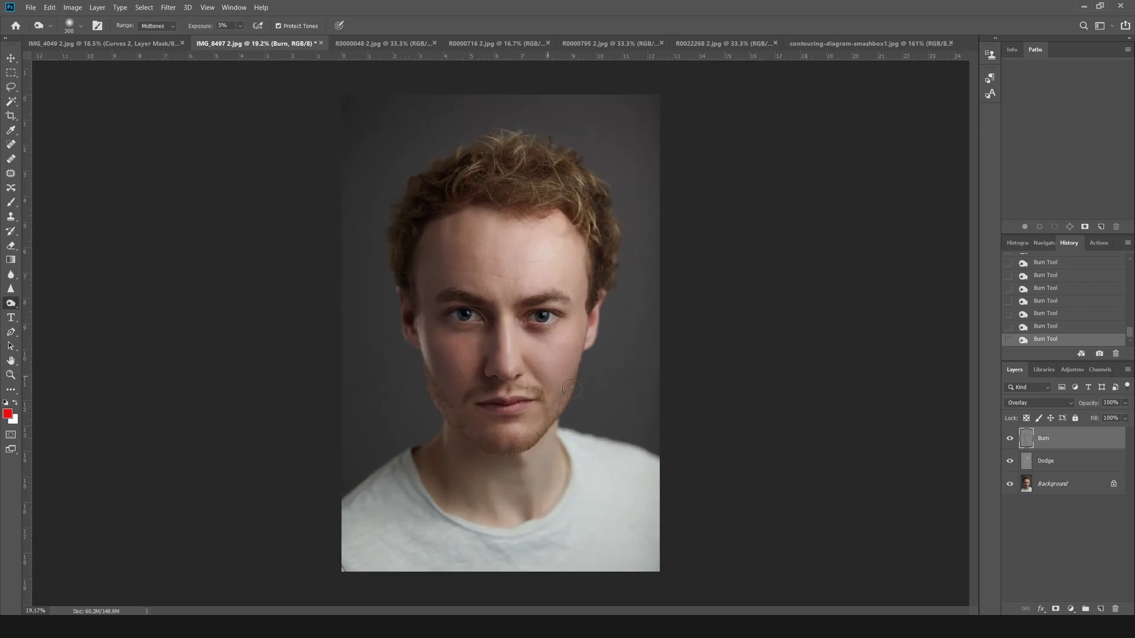
left_click(1009, 439)
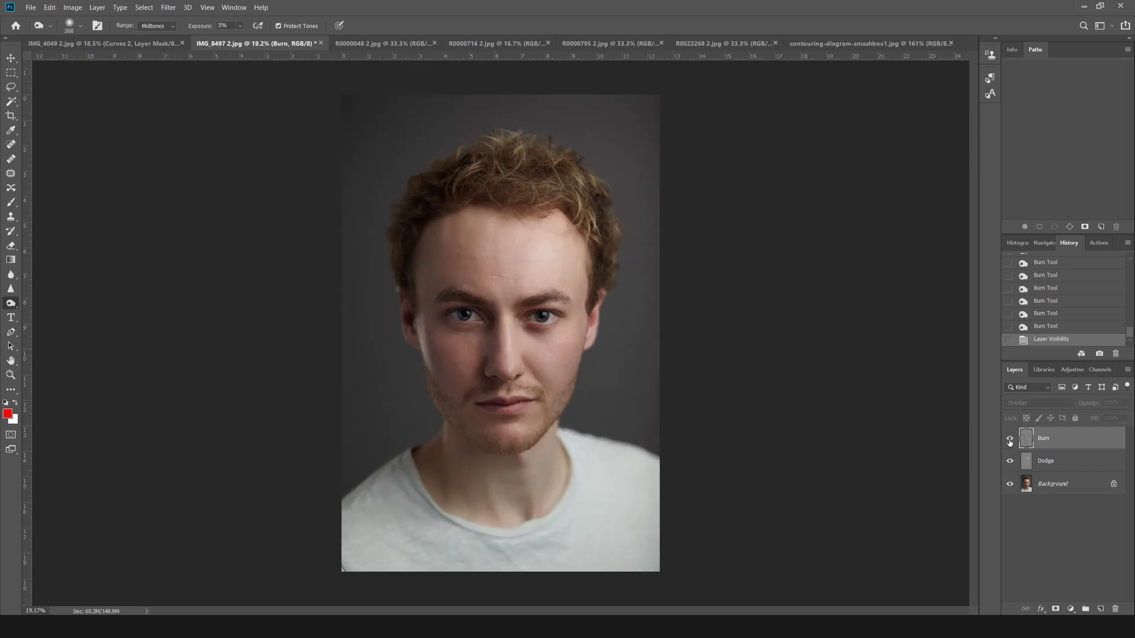
left_click(1010, 440)
left_click(1010, 439)
left_click(1009, 439)
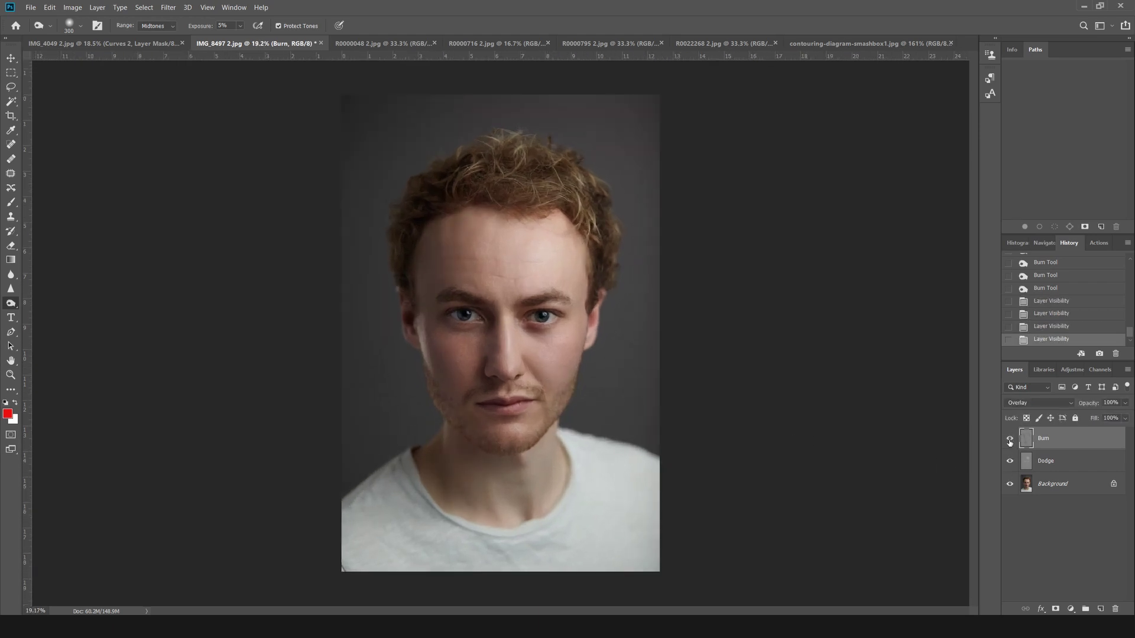
left_click(1009, 439)
left_click(1009, 440)
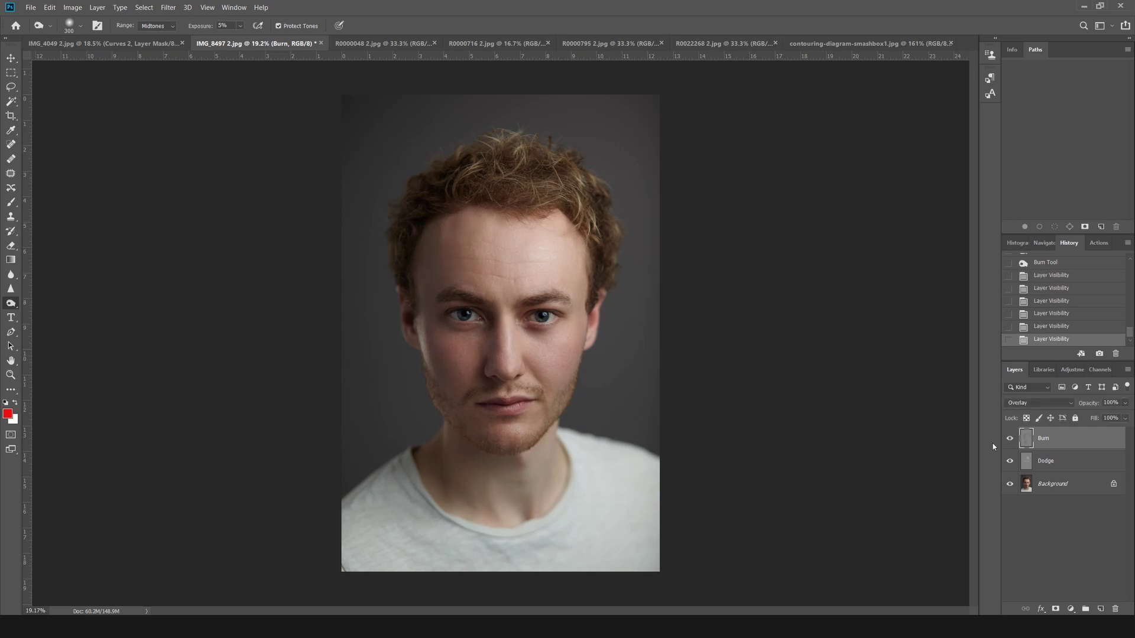
left_click(1010, 484, "alt")
left_click(1009, 485, "alt")
Lower the Burn layer's opacity to 92%.
left_click(1124, 404)
left_click_drag(1123, 417, 1122, 417)
left_click(1107, 446)
Compare the dodged and burned face up close with the original Background layer alone.
scroll(492, 330, "up", 2)
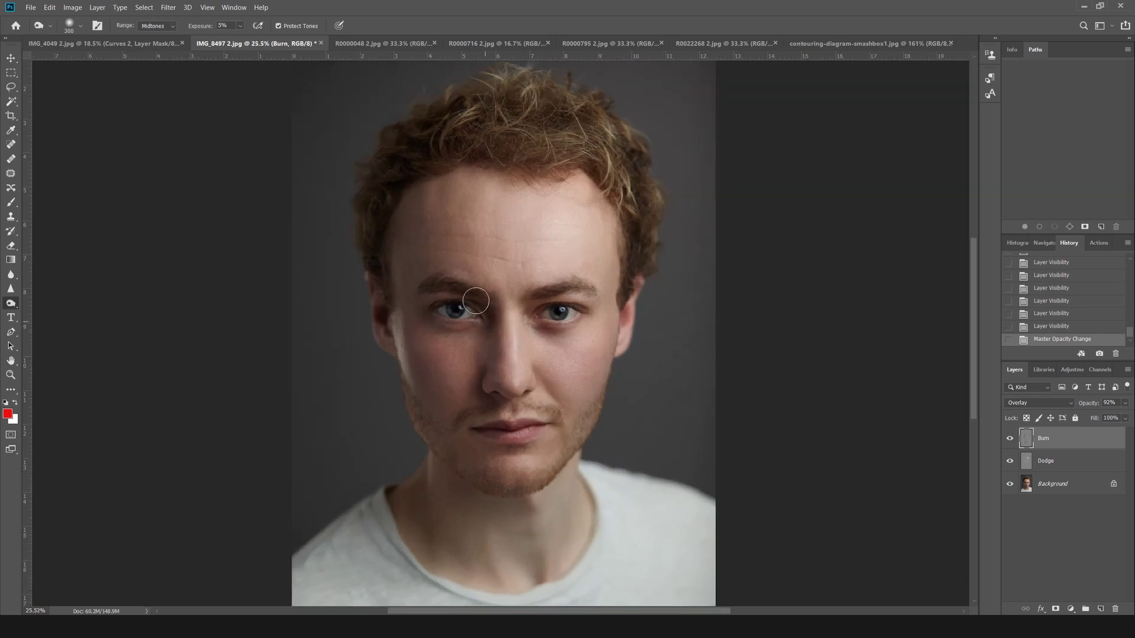
left_click(1009, 487, "alt")
left_click(1010, 487, "alt")
left_click(1010, 487, "alt")
left_click(1010, 487, "alt")
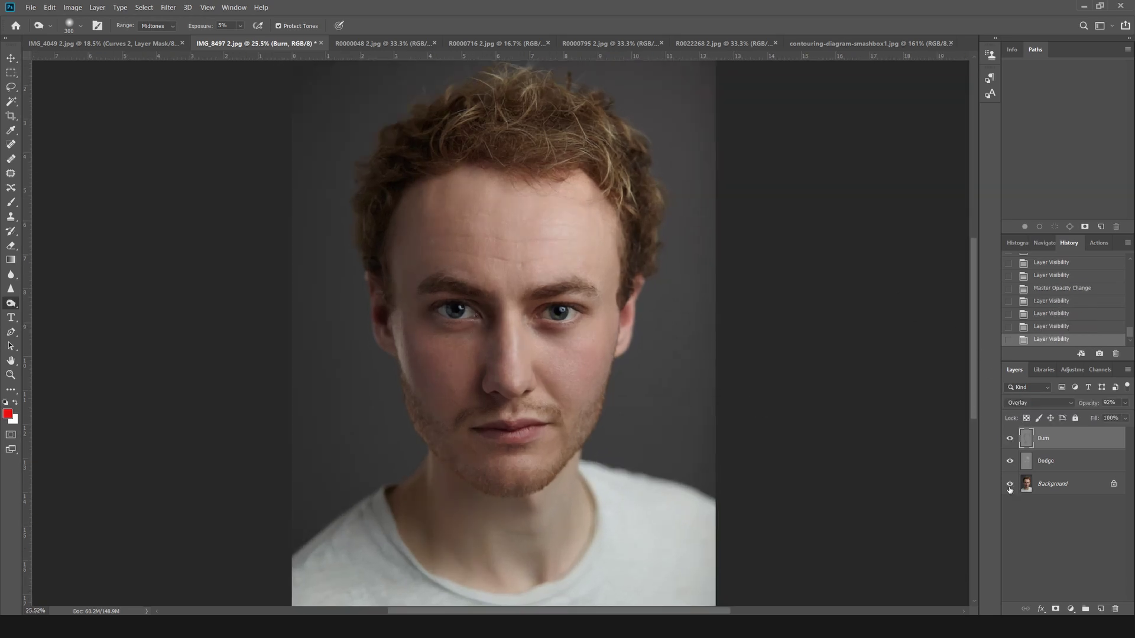
left_click(1010, 487, "alt")
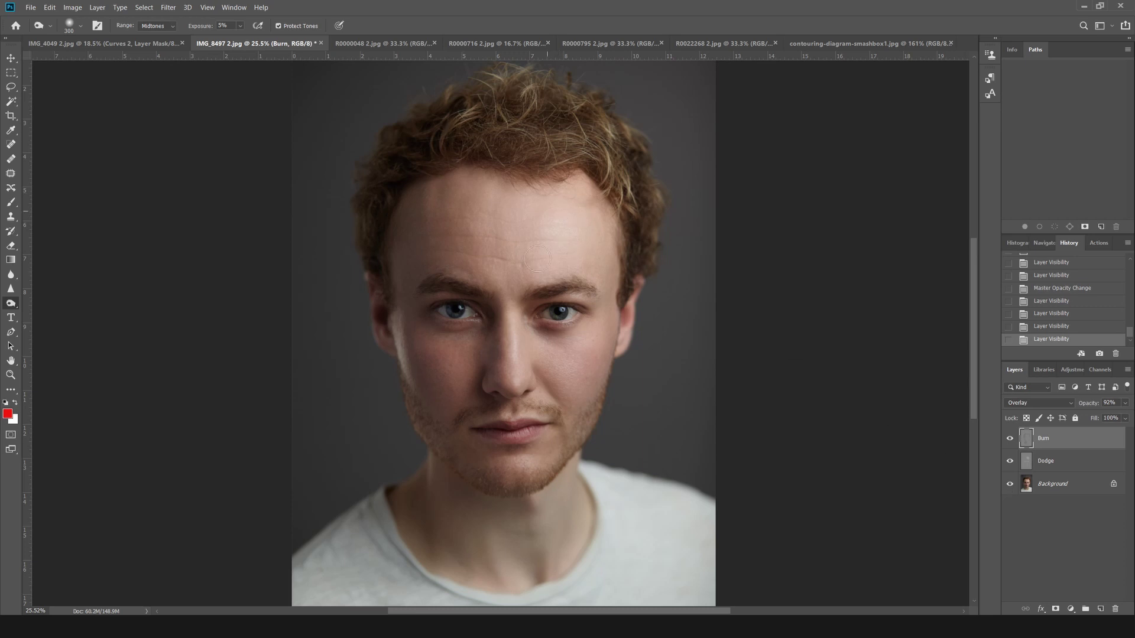
left_click(1010, 487, "alt")
left_click(1010, 487, "alt")
left_click(1009, 487, "alt")
left_click(1009, 487, "alt")
Add a Curves adjustment layer above Burn, set its blend mode to Multiply and invert its mask to black.
scroll(515, 317, "down", 3)
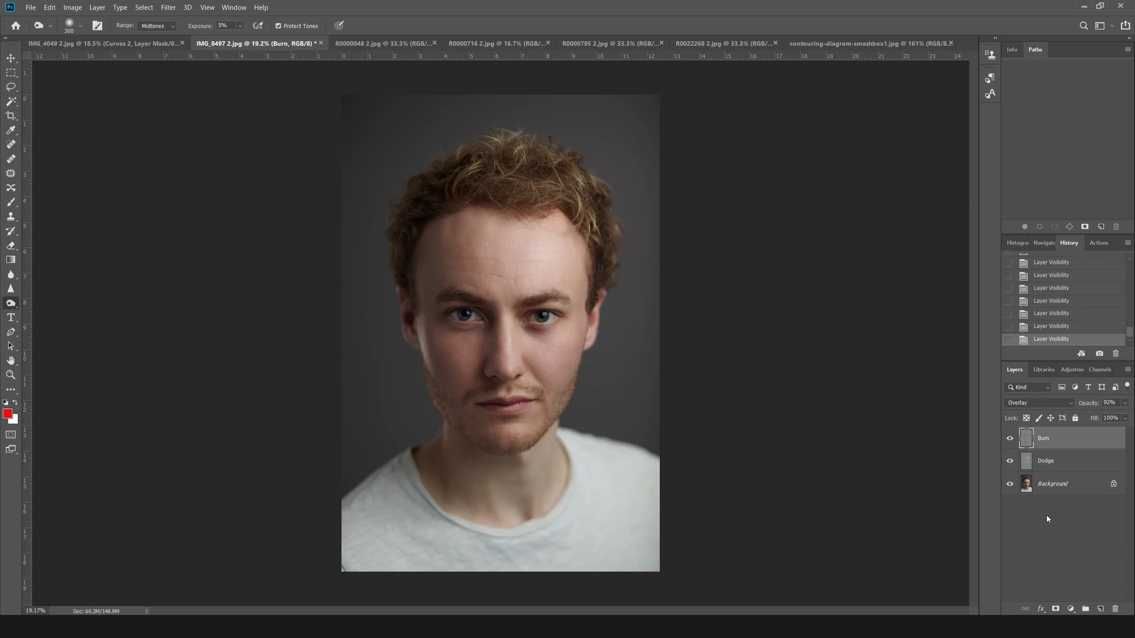
left_click(1070, 610)
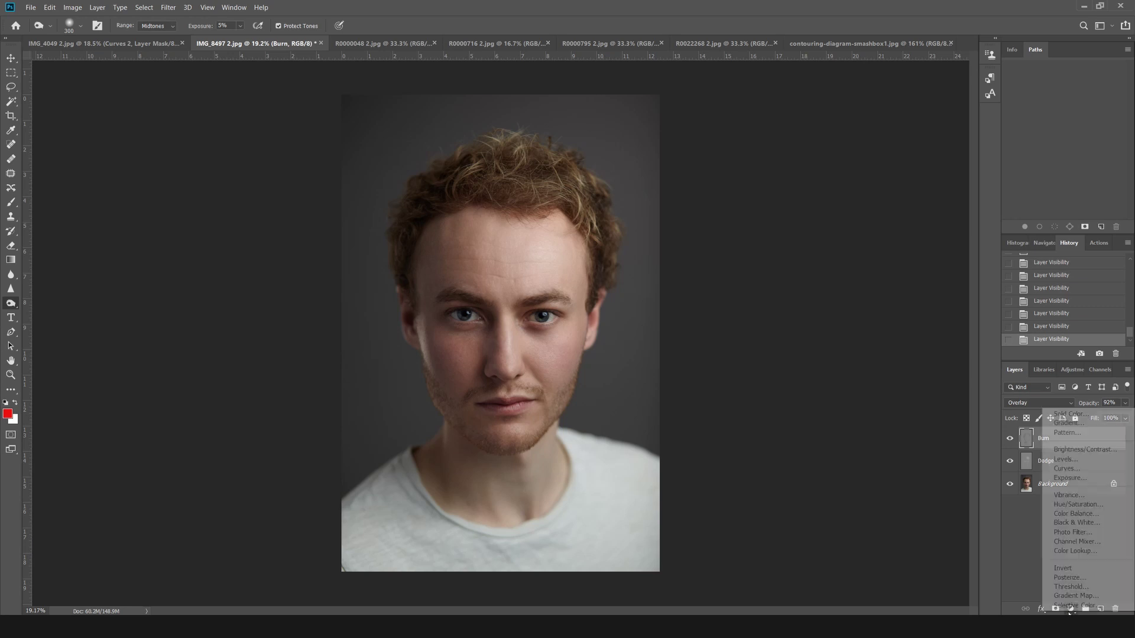
left_click(1073, 469)
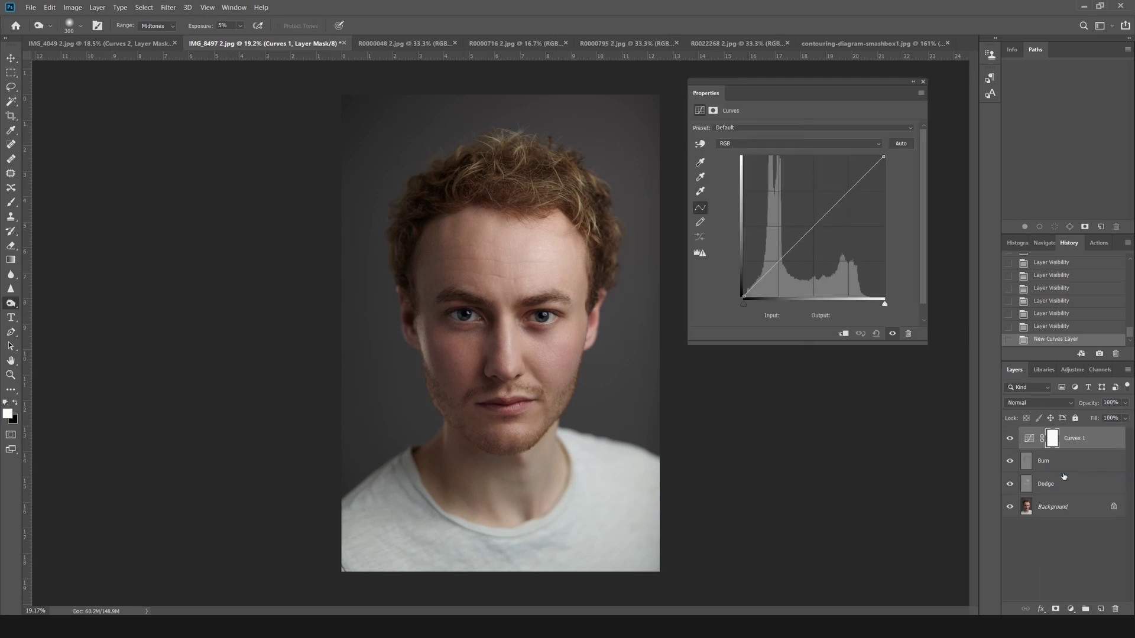
left_click(924, 82)
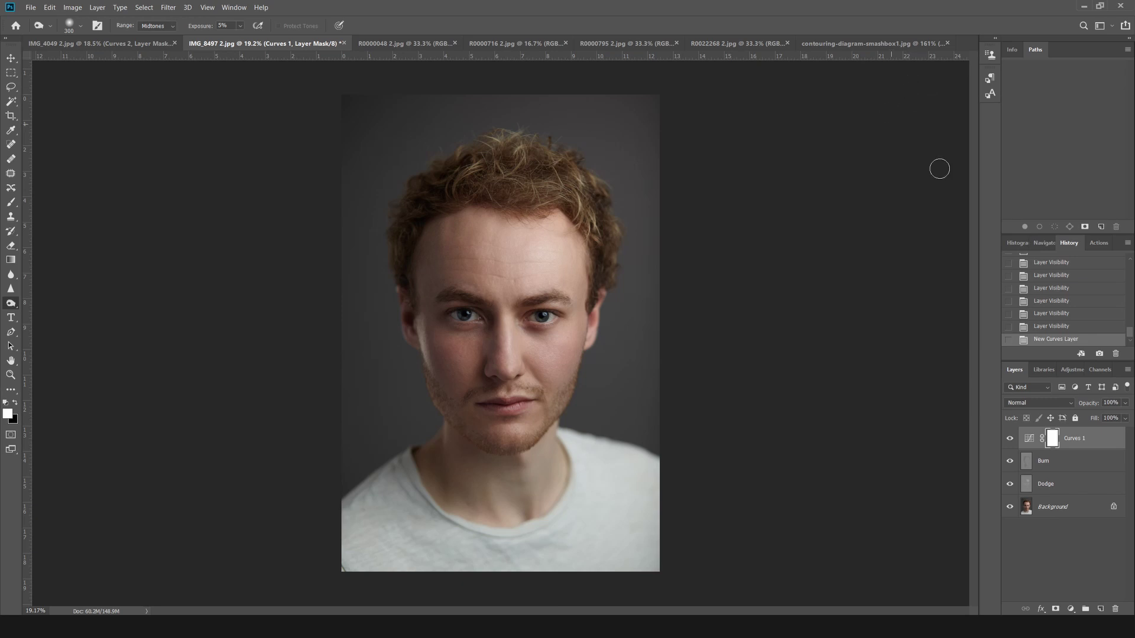
left_click(1045, 404)
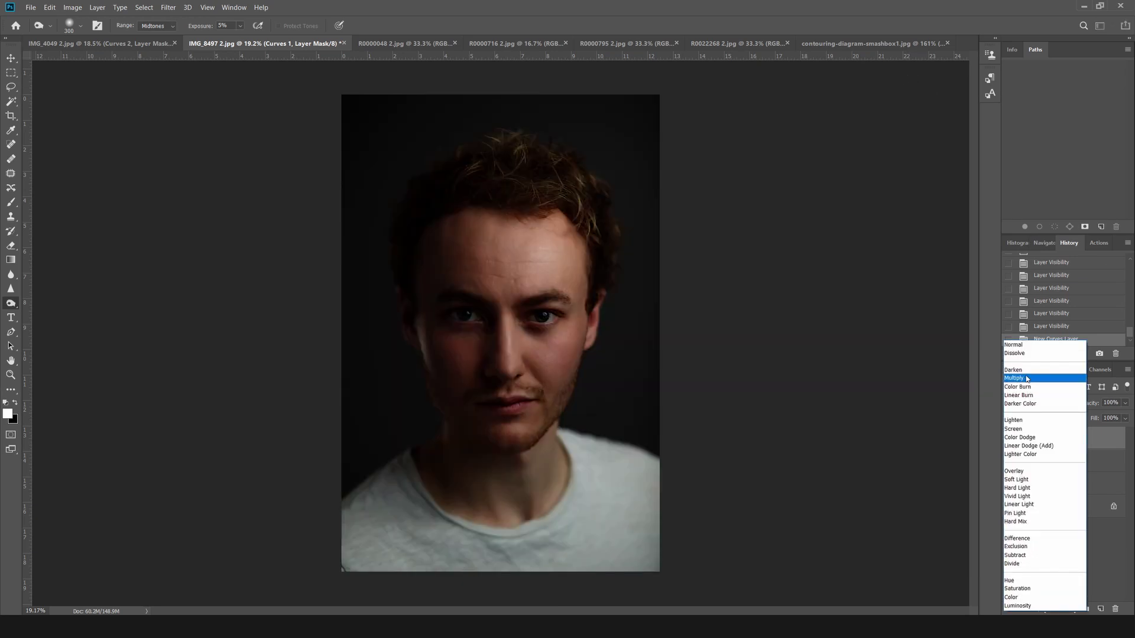
left_click(1027, 379)
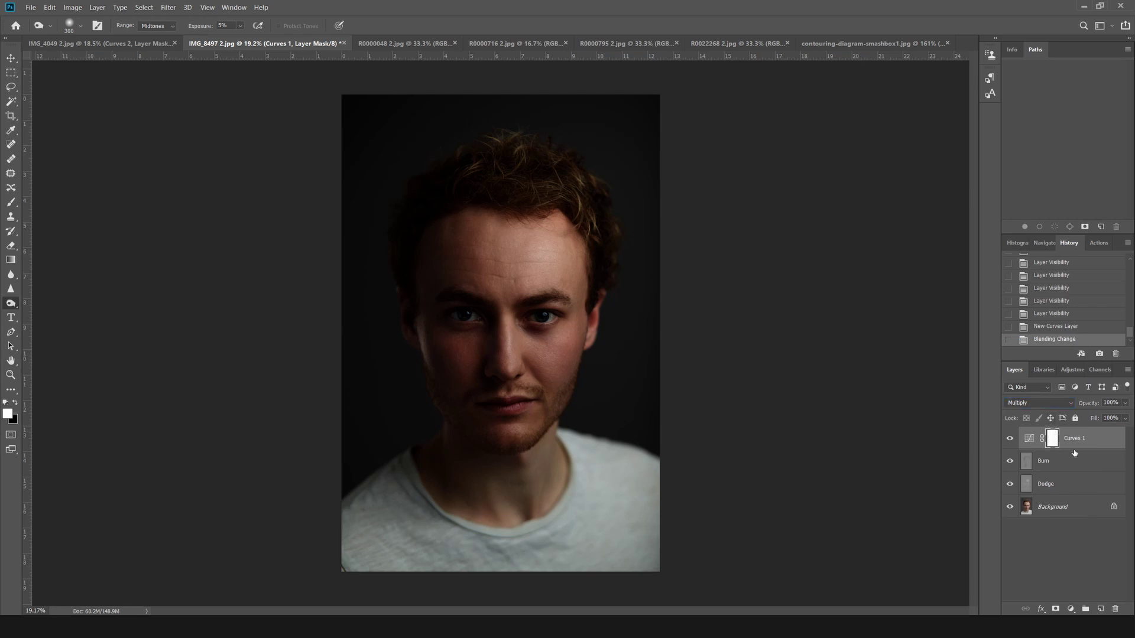
key("ctrl+i")
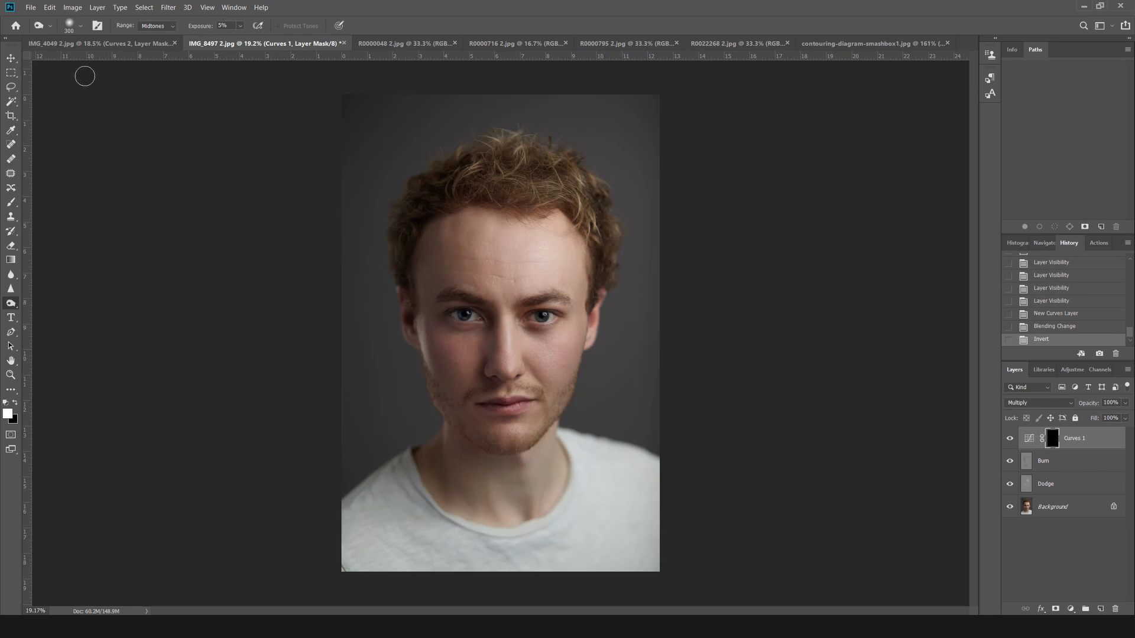
Paint a vignette in white on the Curves mask over the shirt and background edges, using a 2100 px brush at 3% flow.
left_click(11, 201)
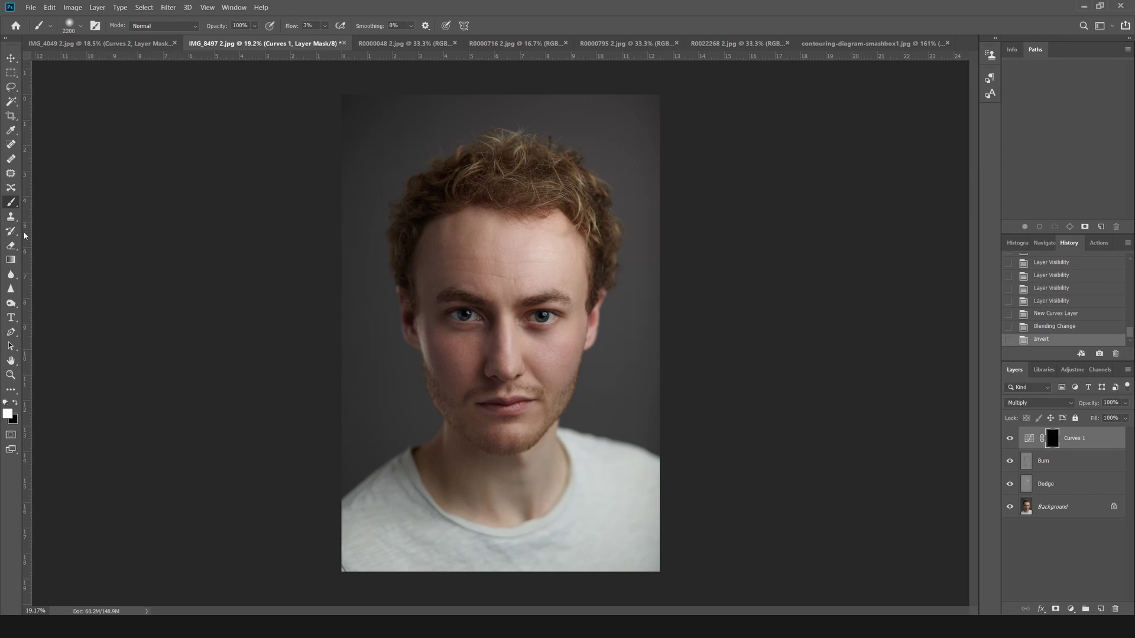
key("bracketleft")
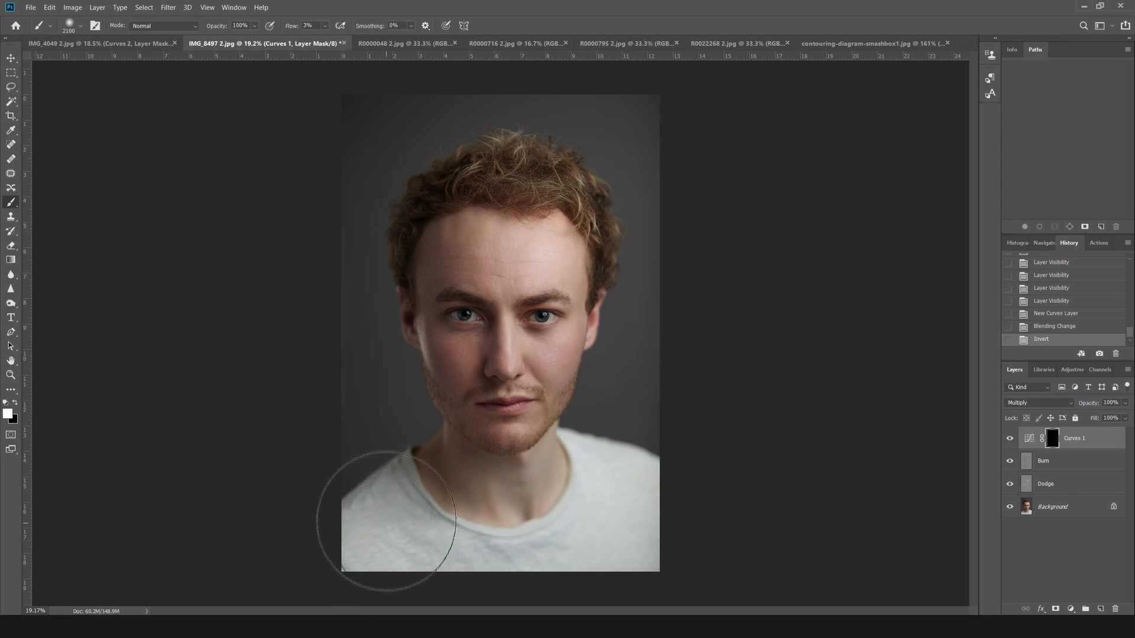
mouse_move(465, 575)
left_mouse_down()
mouse_move(382, 538)
mouse_move(607, 548)
mouse_move(534, 571)
mouse_move(450, 566)
mouse_move(355, 523)
mouse_move(470, 536)
left_mouse_up()
mouse_move(470, 535)
left_mouse_down()
mouse_move(375, 524)
mouse_move(615, 560)
mouse_move(577, 500)
left_mouse_up()
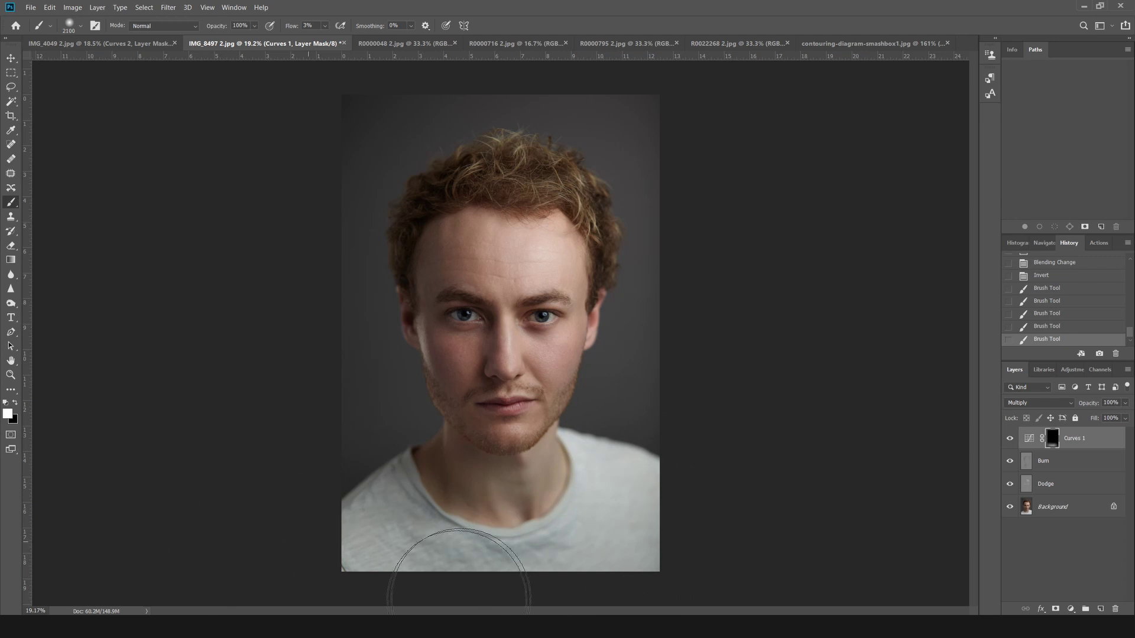
mouse_move(369, 406)
left_mouse_down()
mouse_move(321, 374)
mouse_move(264, 208)
mouse_move(383, 88)
mouse_move(316, 372)
mouse_move(312, 488)
left_mouse_up()
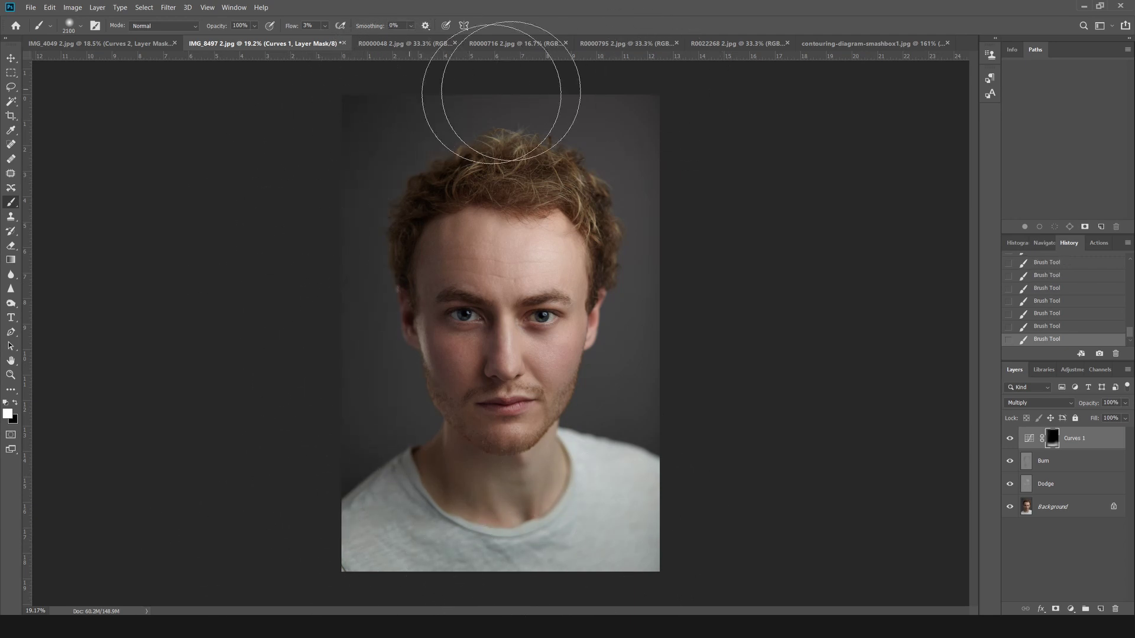
mouse_move(626, 110)
left_mouse_down()
mouse_move(677, 269)
mouse_move(661, 211)
left_mouse_up()
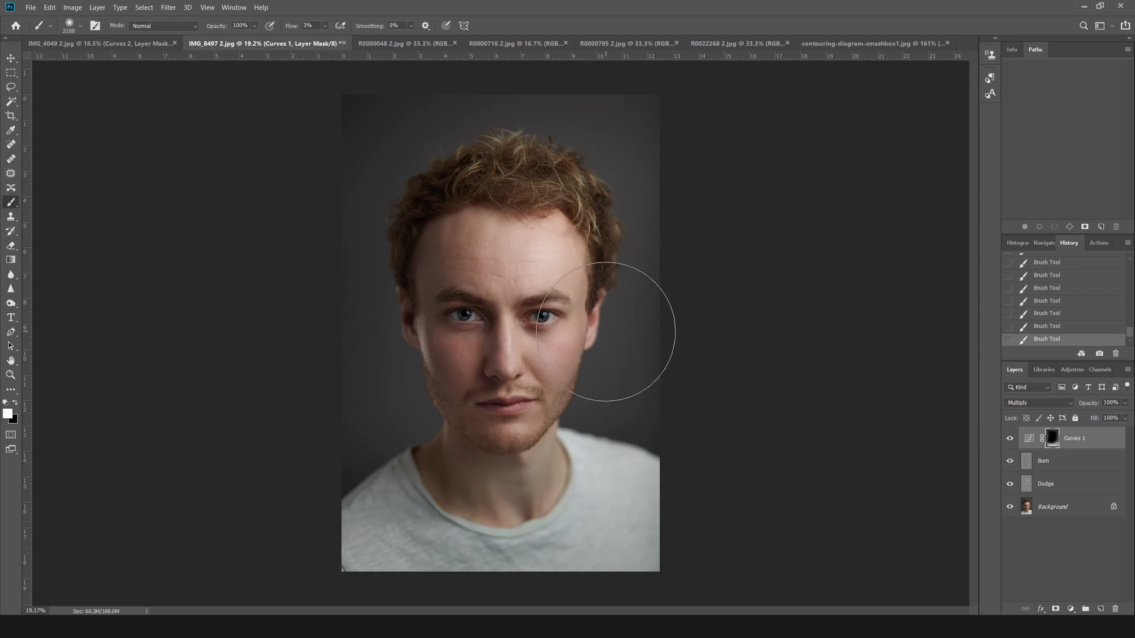
Compare the portrait with and without the Curves 1 vignette layer.
left_click(11, 56)
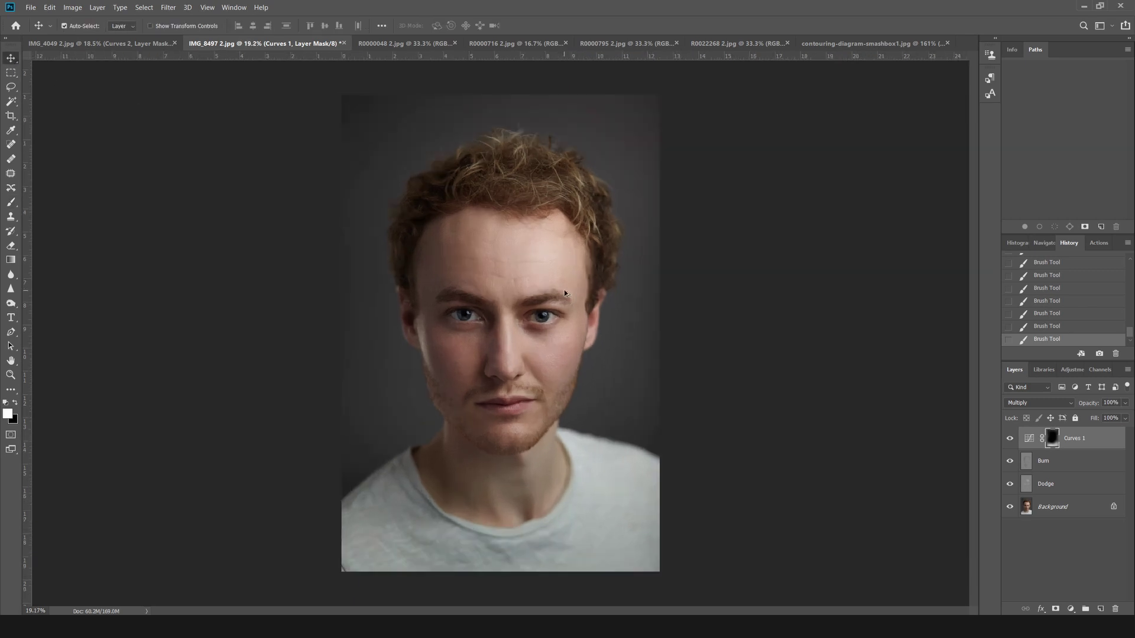
left_click(1010, 439)
left_click(1010, 439)
left_click(1010, 438)
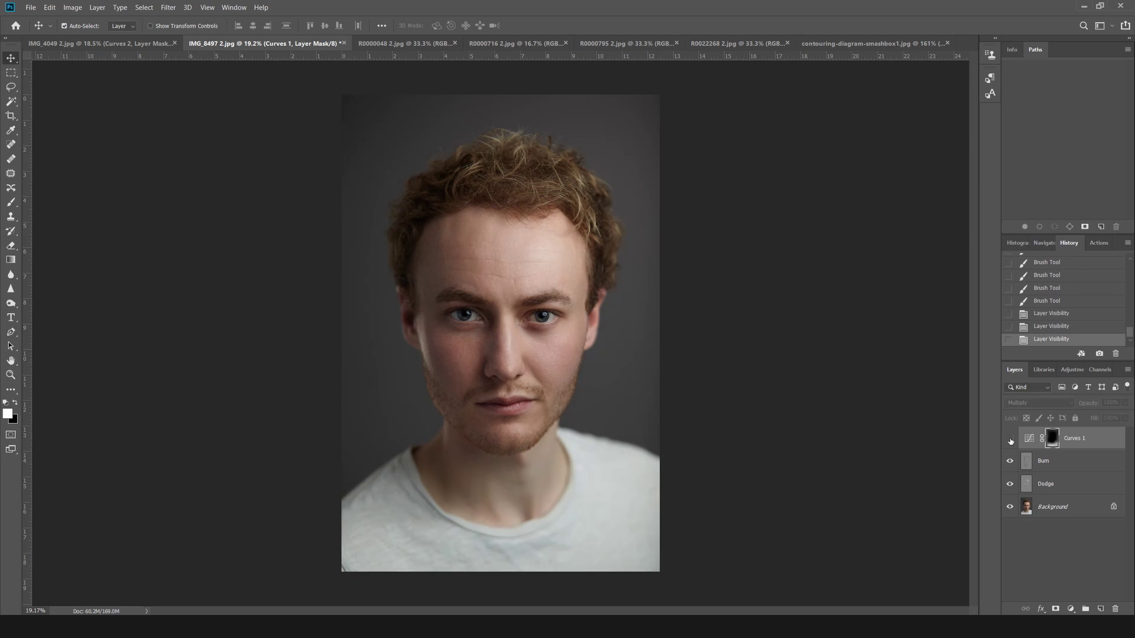
left_click(1010, 439)
Compare the fully edited portrait, vignette included, with the original Background layer alone.
left_click(1010, 507, "alt")
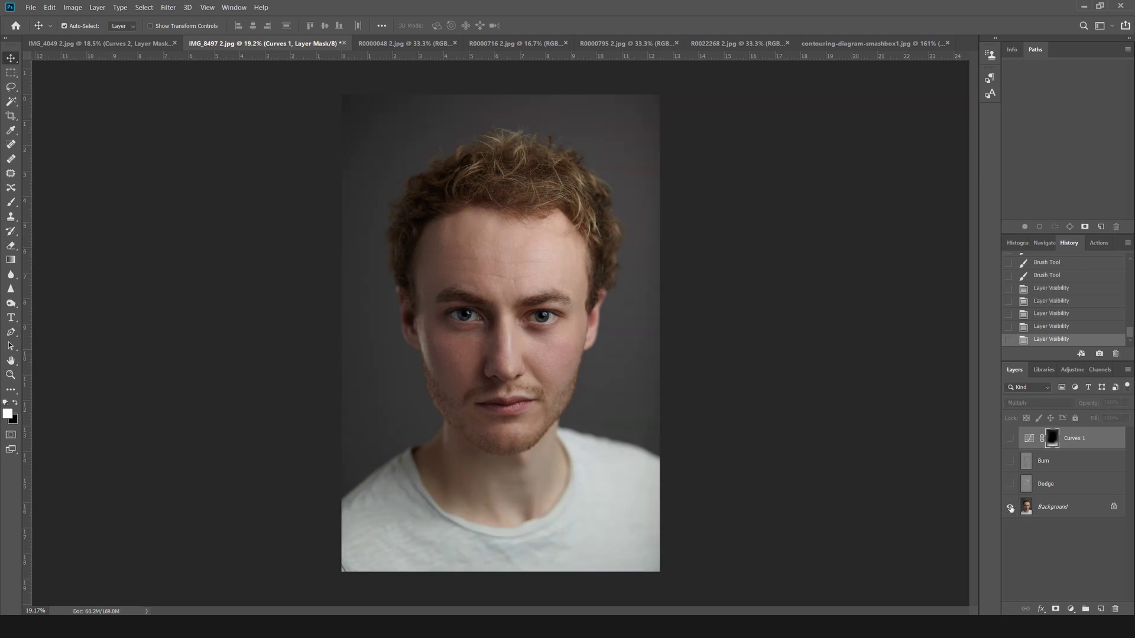
left_click(1010, 508, "alt")
left_click(1010, 507, "alt")
left_click(1010, 507, "alt")
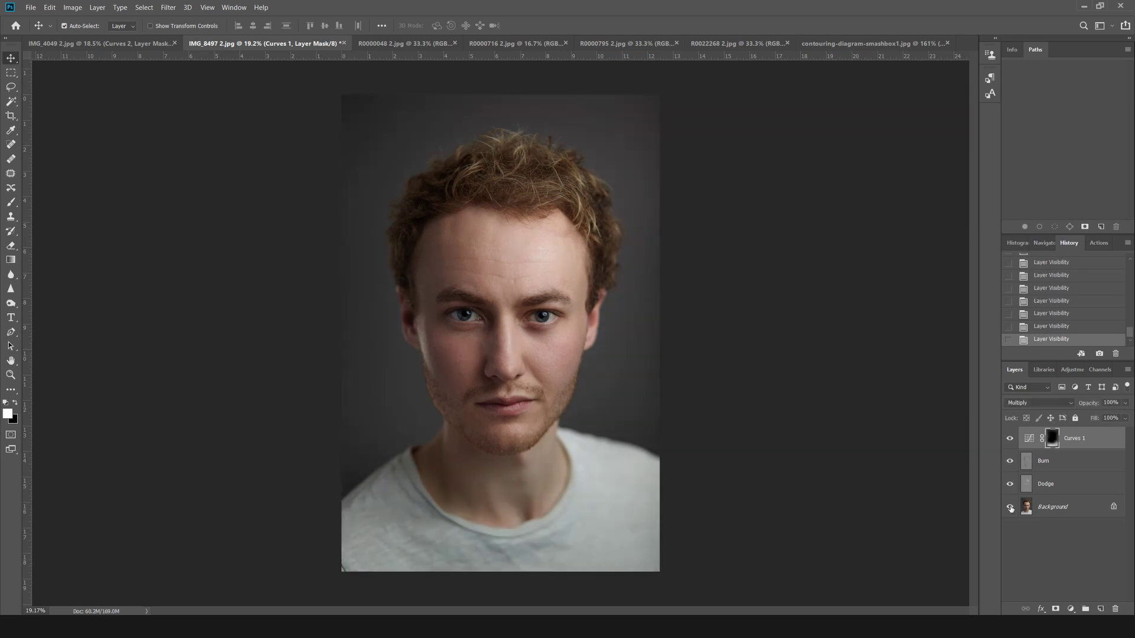
left_click(1010, 507, "alt")
left_click(1010, 507, "alt")
scroll(466, 365, "up", 4)
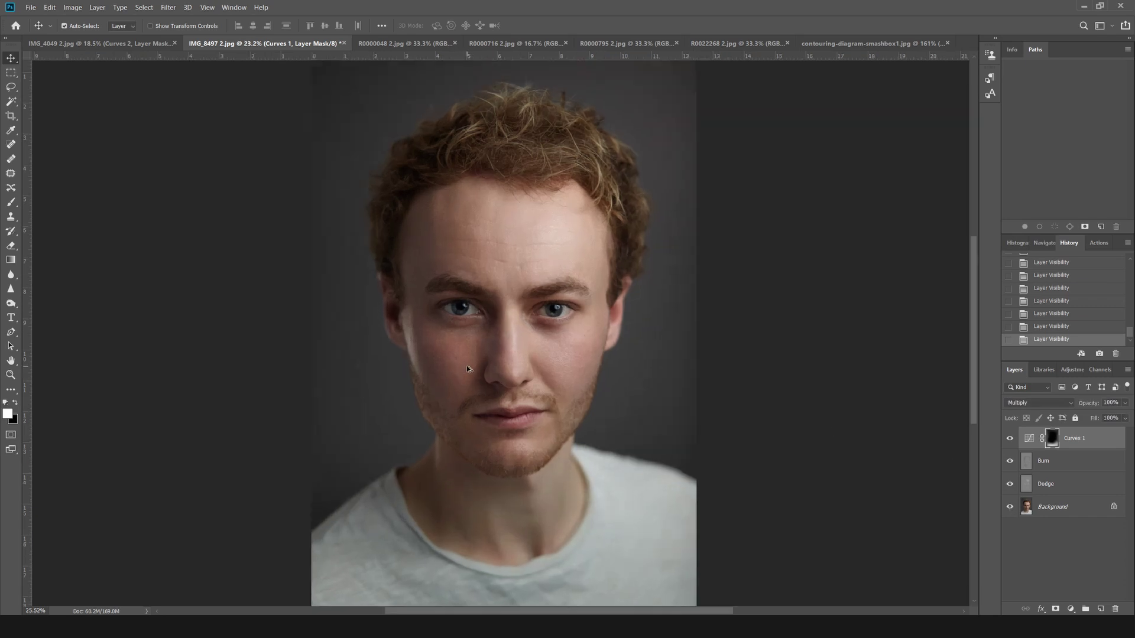
scroll(467, 370, "down", 4)
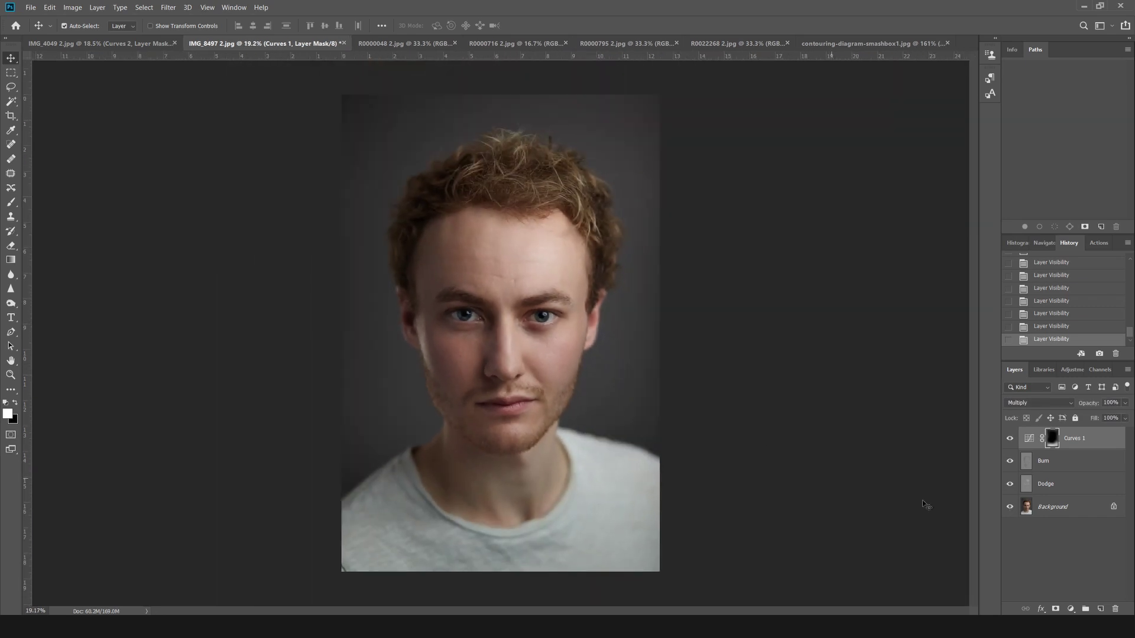
left_click(1010, 507, "alt")
left_click(1010, 507, "alt")
Add a second Curves adjustment layer on top, set its blend mode to Screen and invert its mask to black.
left_click(1073, 609)
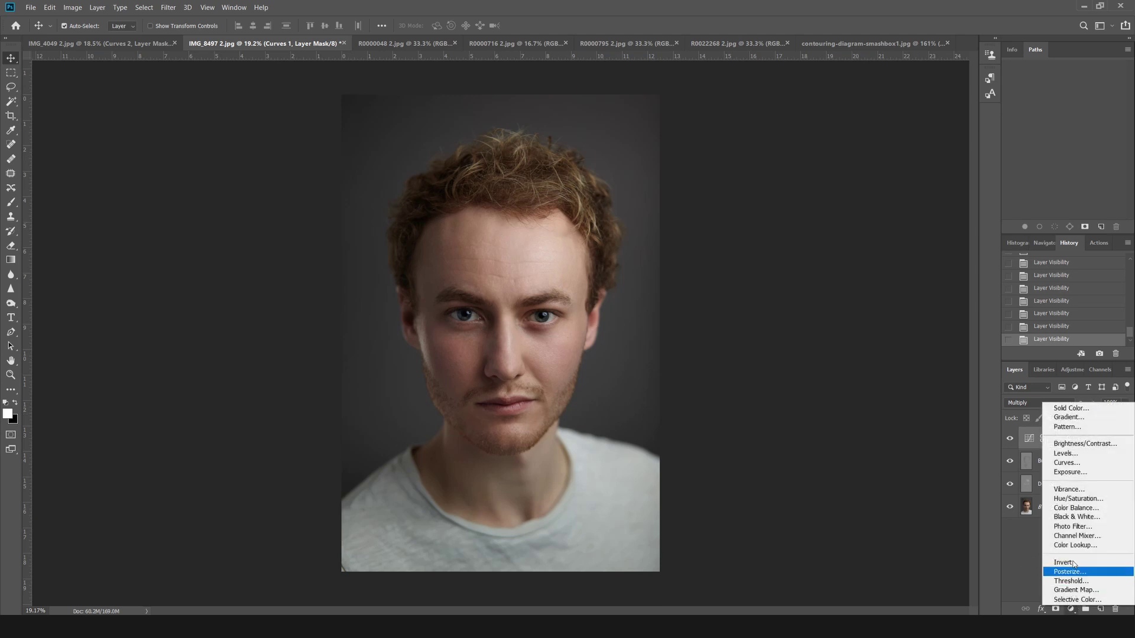
left_click(1079, 466)
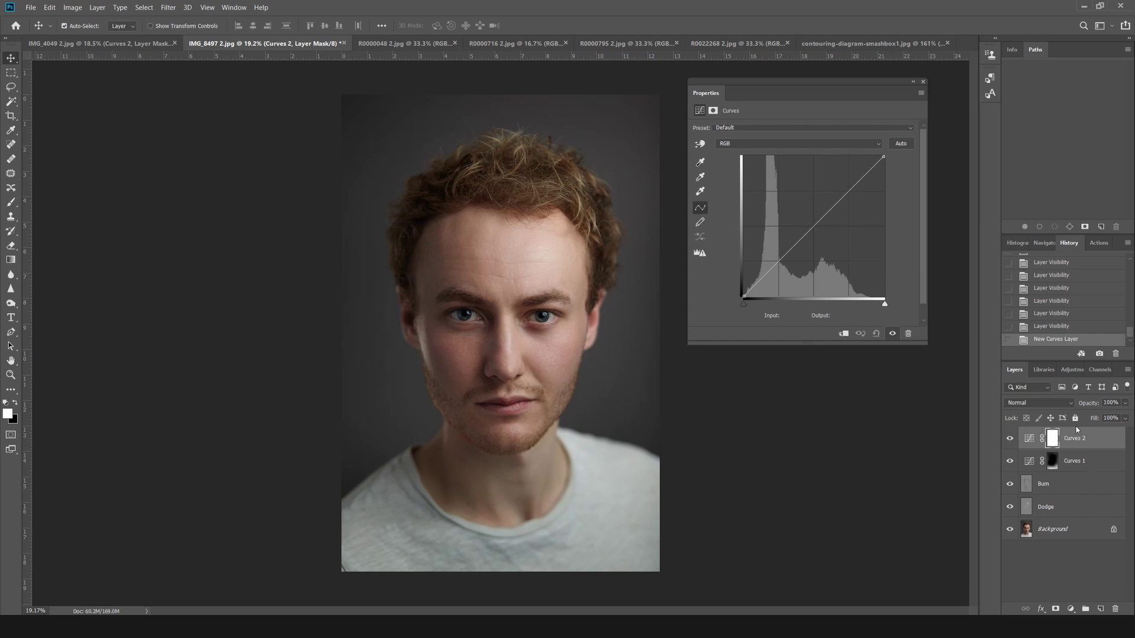
left_click(923, 82)
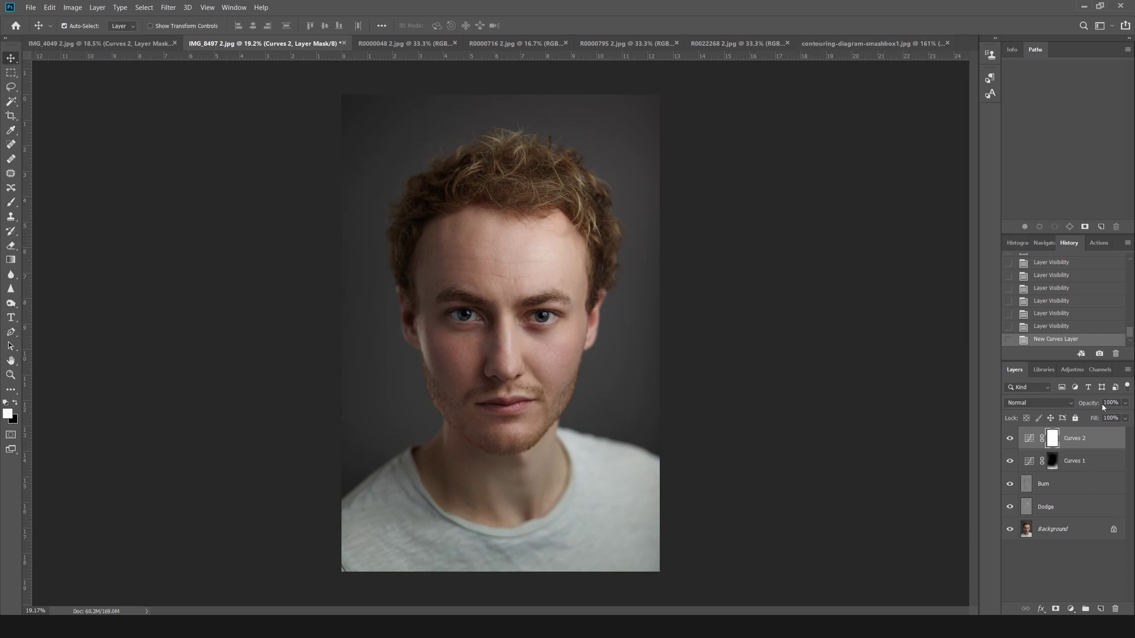
left_click(1039, 404)
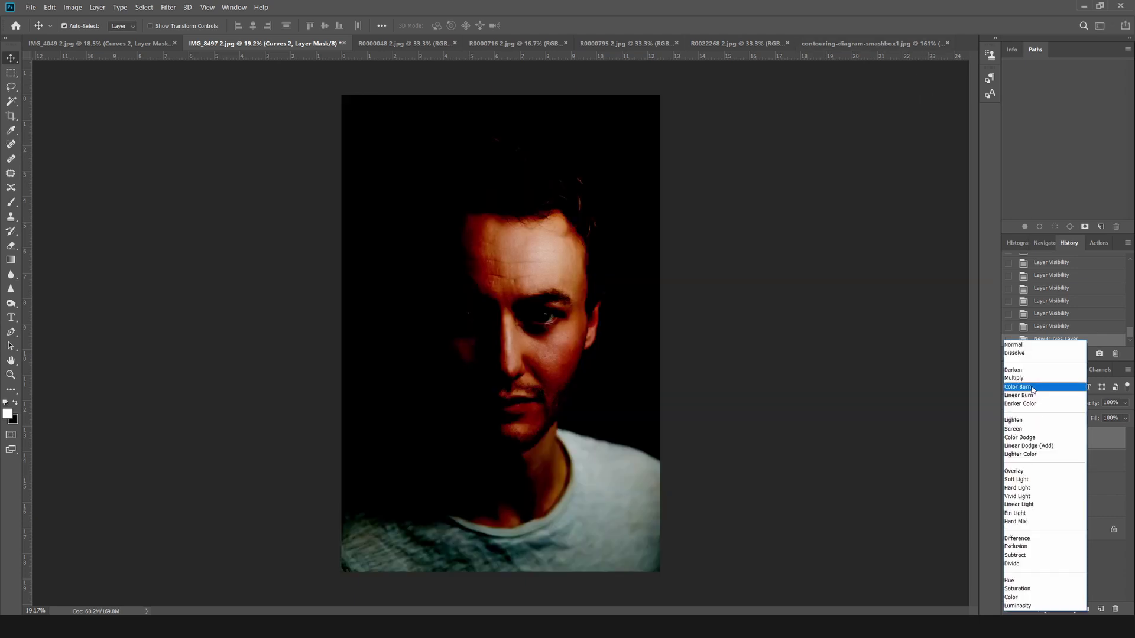
left_click(1036, 430)
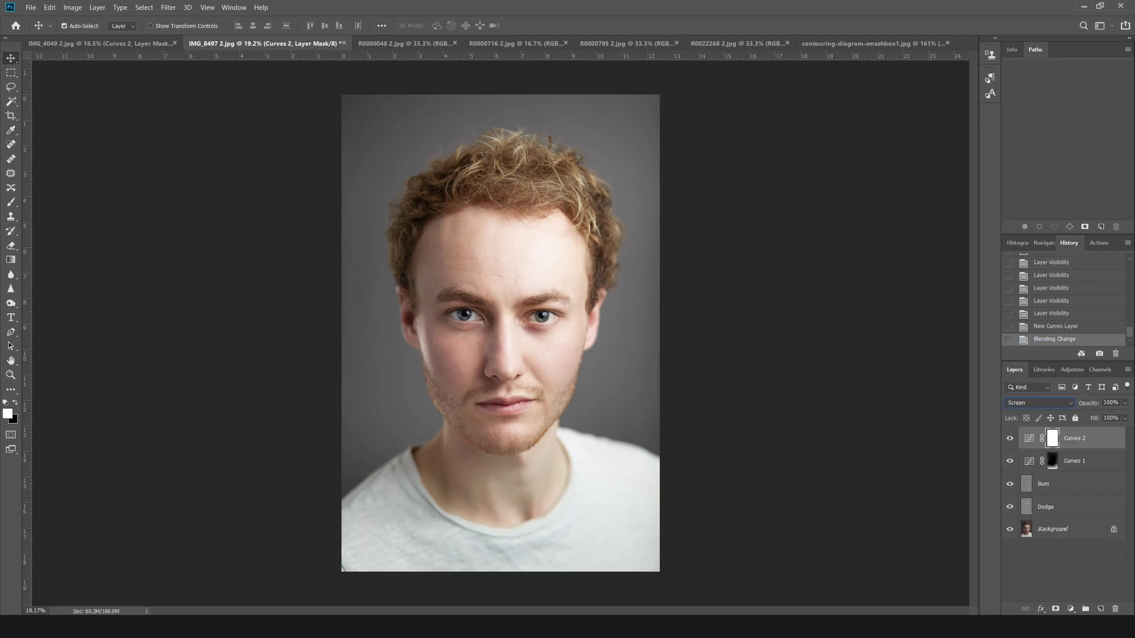
key("ctrl+i")
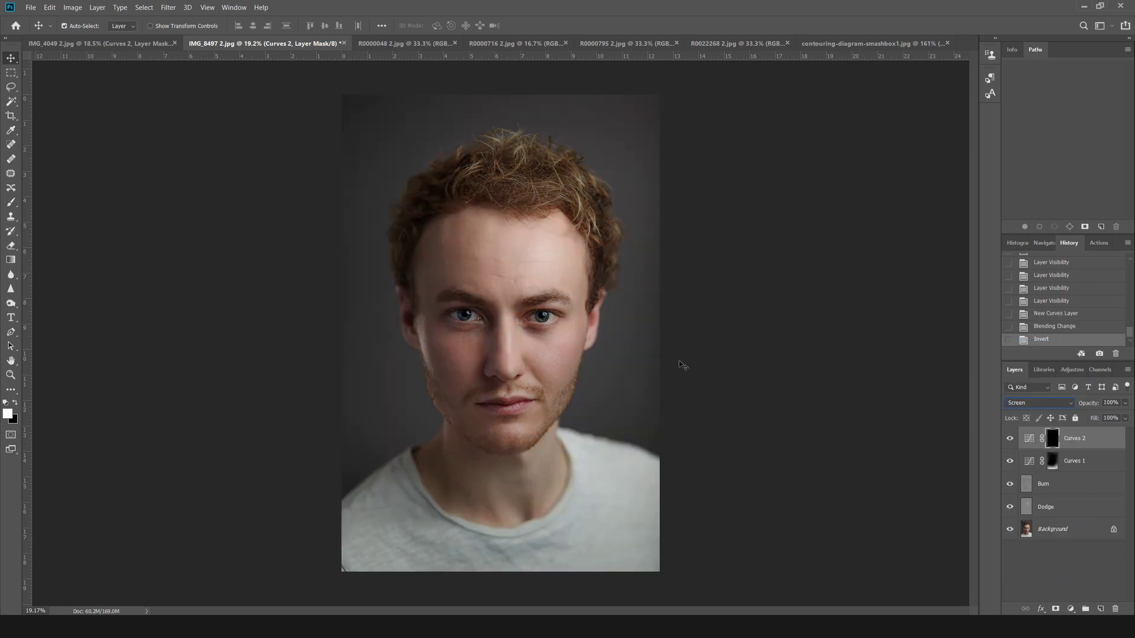
Paint white on the Curves 2 mask over the hair and forehead, using a 2200 px brush at 3% flow.
left_click(11, 203)
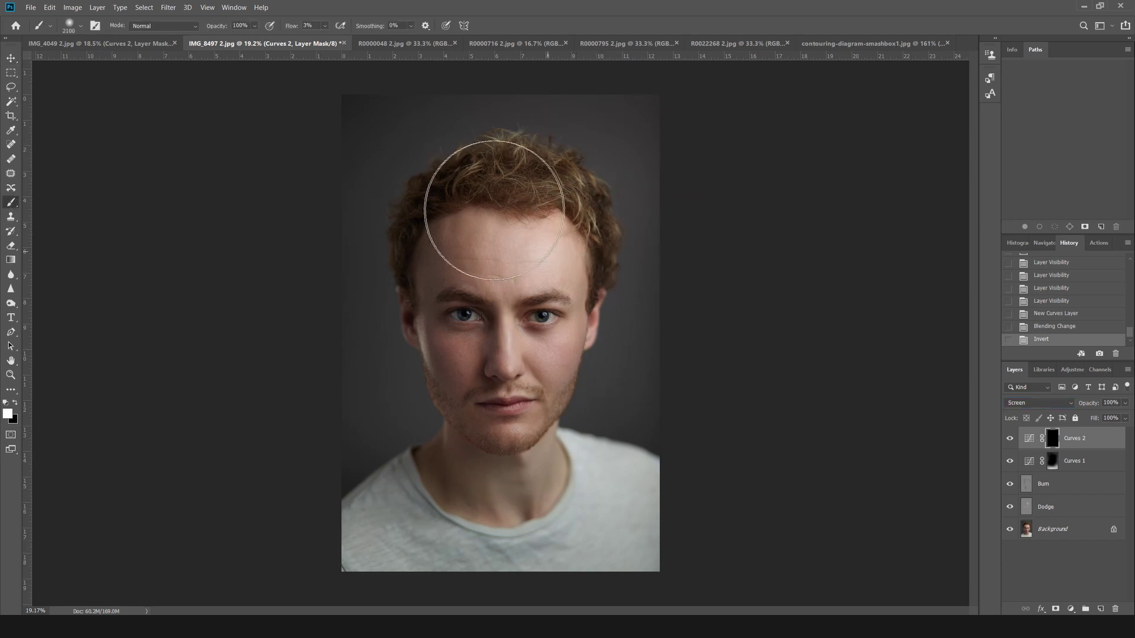
key("bracketright")
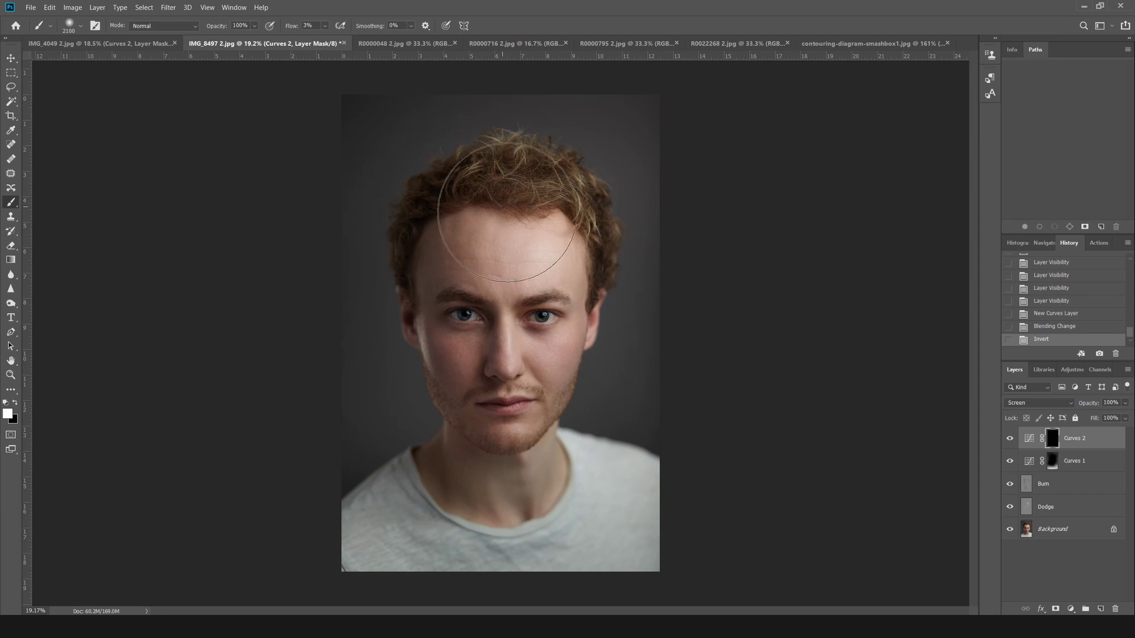
mouse_move(491, 185)
left_mouse_down()
mouse_move(534, 206)
mouse_move(548, 388)
mouse_move(524, 276)
mouse_move(532, 295)
left_mouse_up()
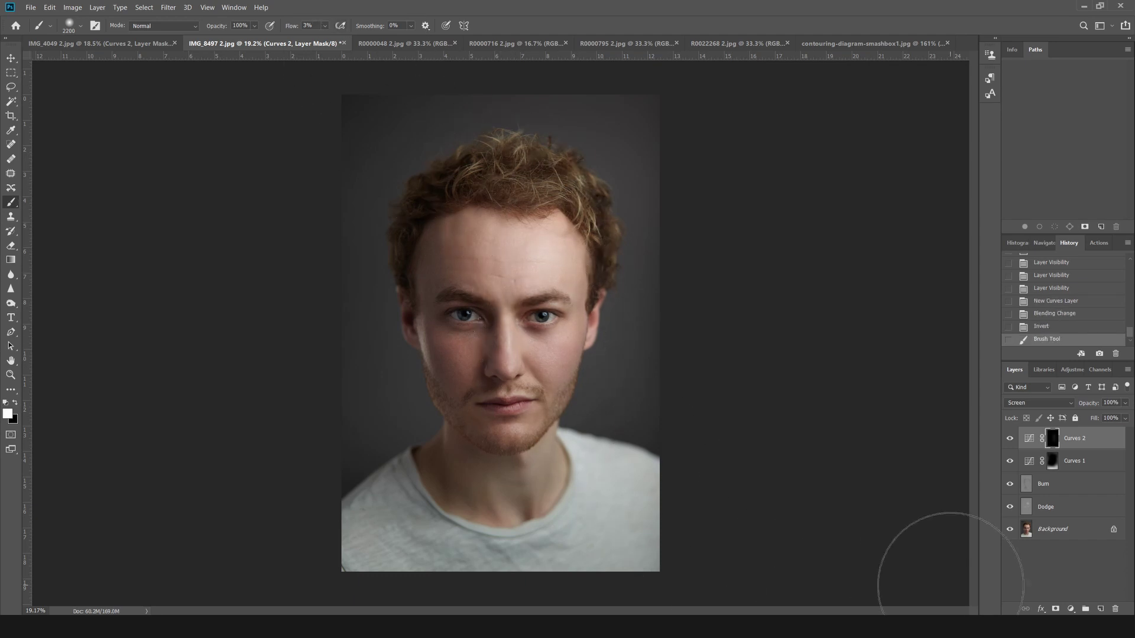
Compare the portrait with and without the Curves 2 Screen layer.
left_click(1009, 439)
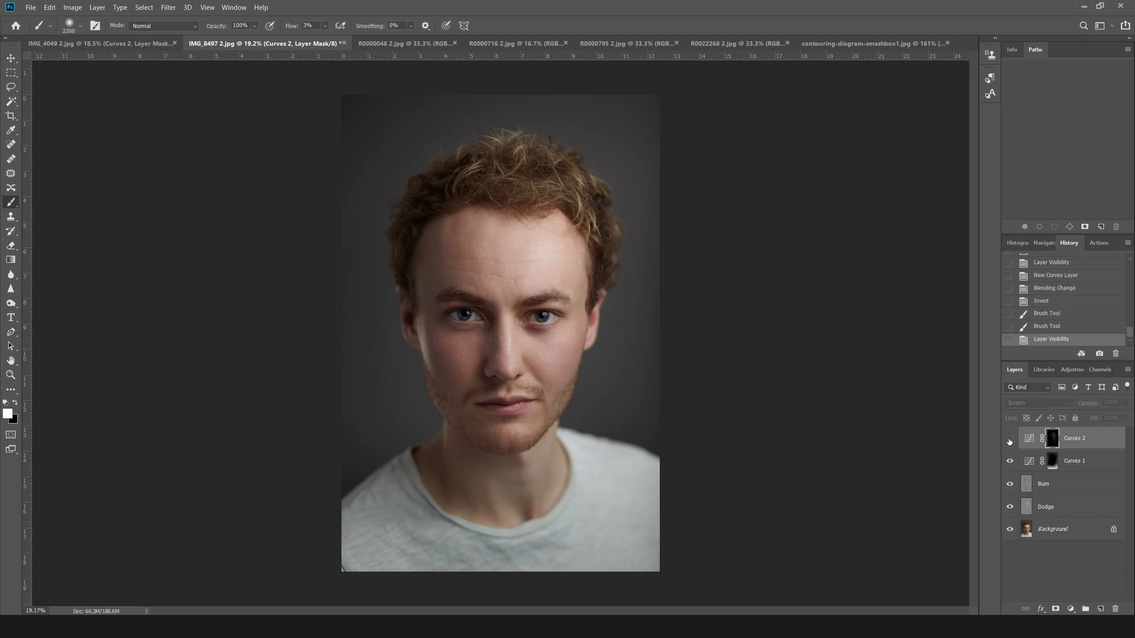
left_click(1009, 438)
left_click(1009, 438)
left_click(1010, 439)
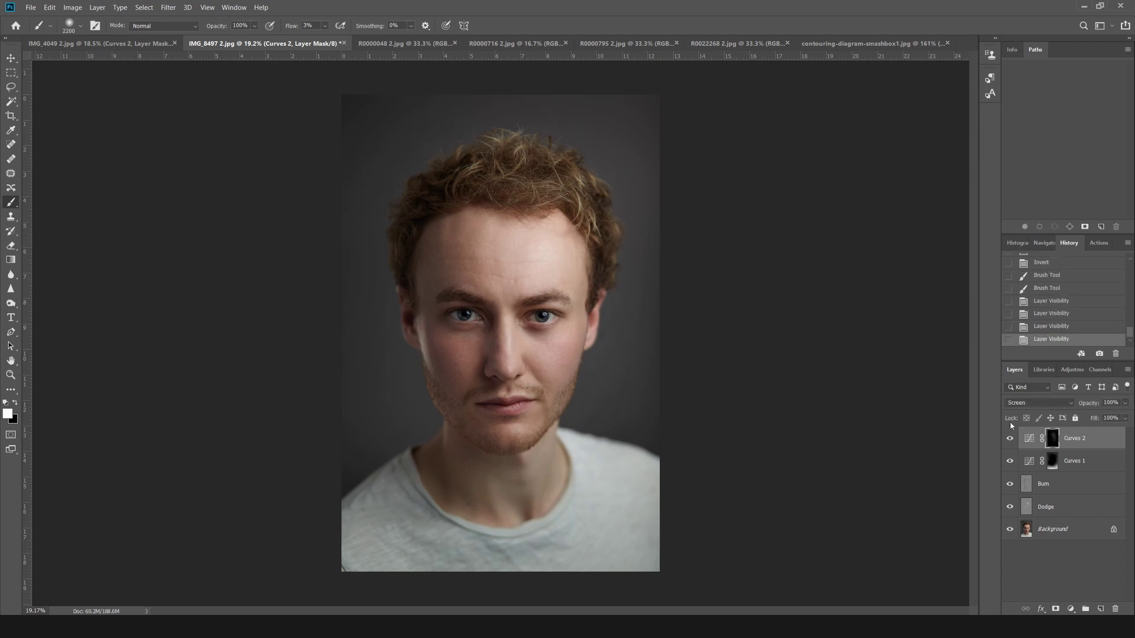
Lower the Curves 2 layer's opacity slightly and set the Curves 1 layer's opacity to 86%.
left_click(1125, 404)
left_click_drag(1128, 418, 1111, 419)
left_click(1100, 465)
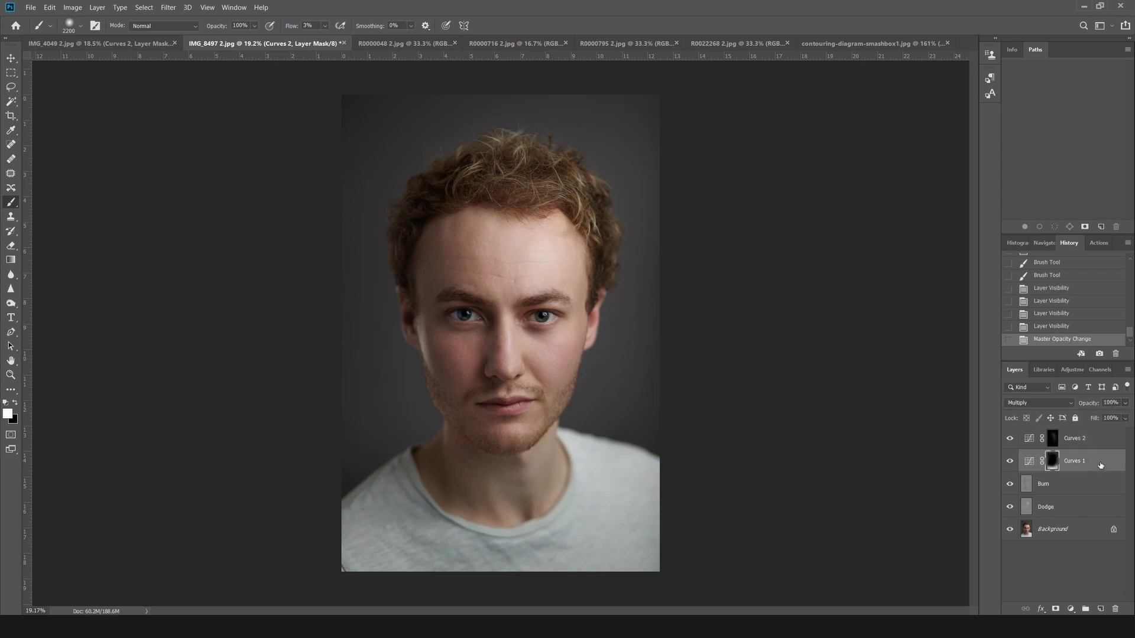
left_click(1125, 403)
left_click_drag(1119, 418, 1120, 418)
Compare the finished portrait with the original Background layer shown alone.
left_click(1086, 533)
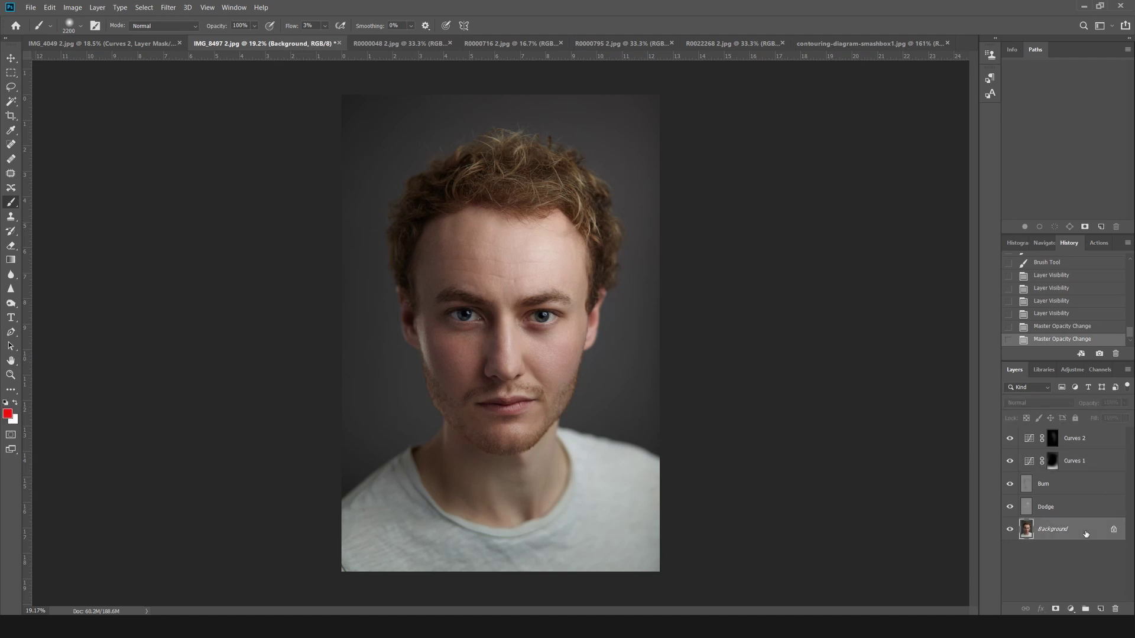
left_click(1009, 530, "alt")
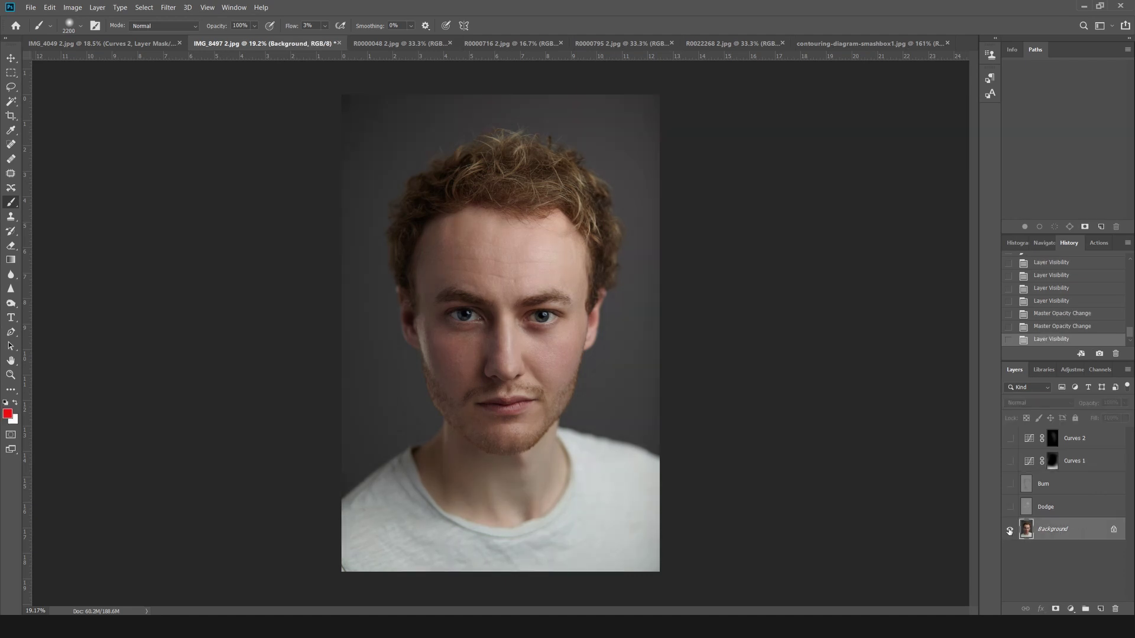
left_click(1010, 530, "alt")
left_click(1009, 530, "alt")
left_click(1010, 530, "alt")
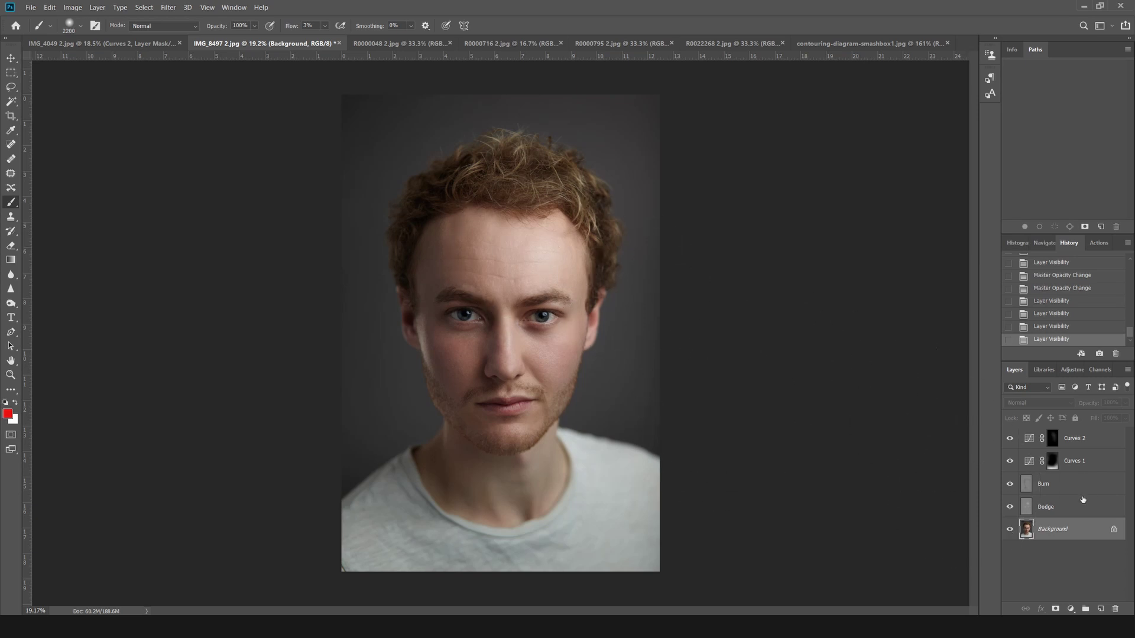
Review the Curves layers in IMG_4049 2.jpg, then the Dodge and Curves layers and blend modes in IMG_8497 2.jpg.
left_click(89, 45)
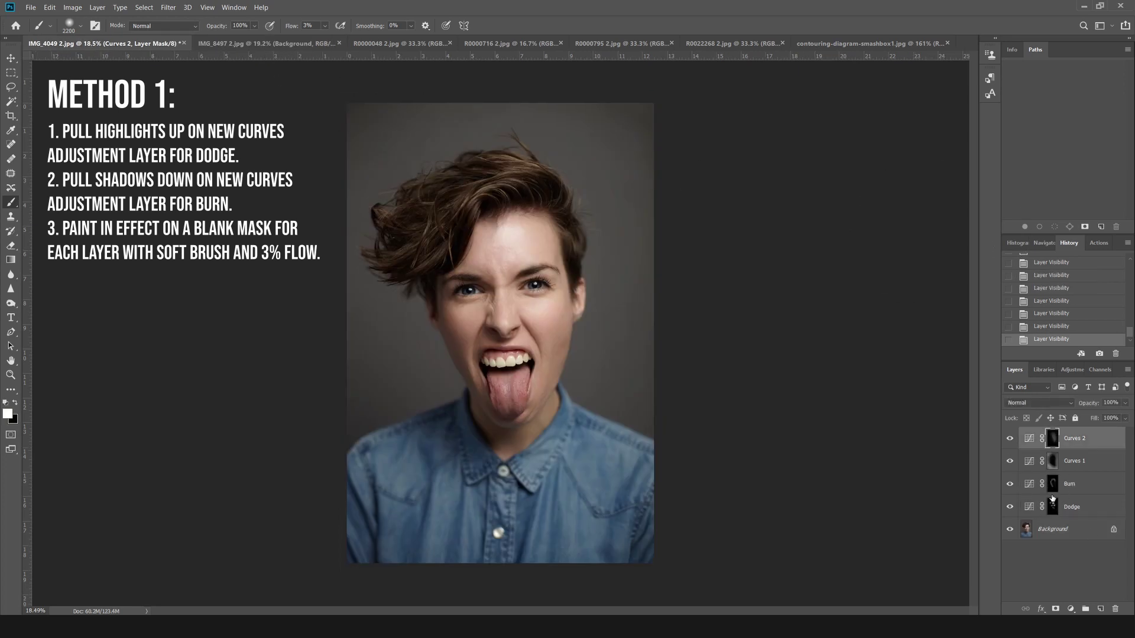
left_click(266, 44)
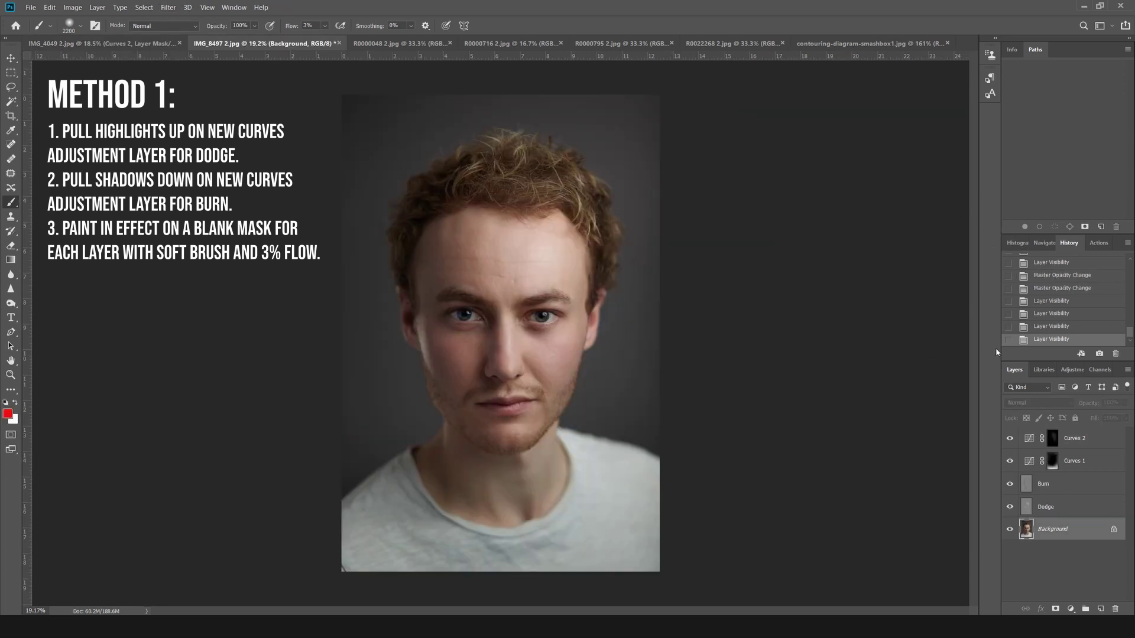
left_click(1055, 508)
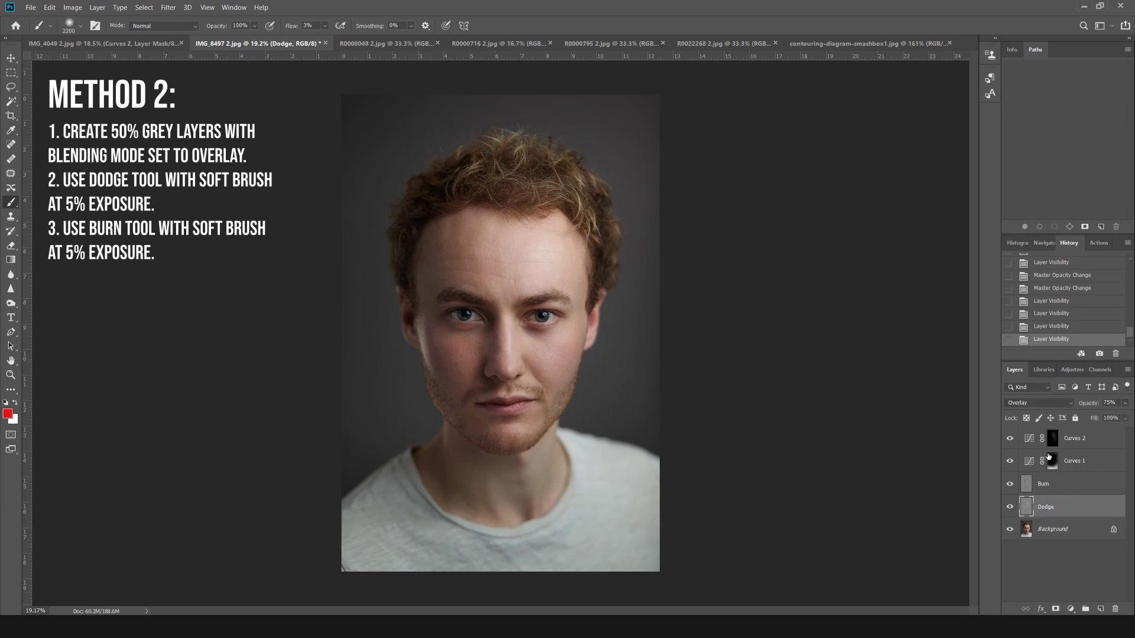
left_click(1088, 466)
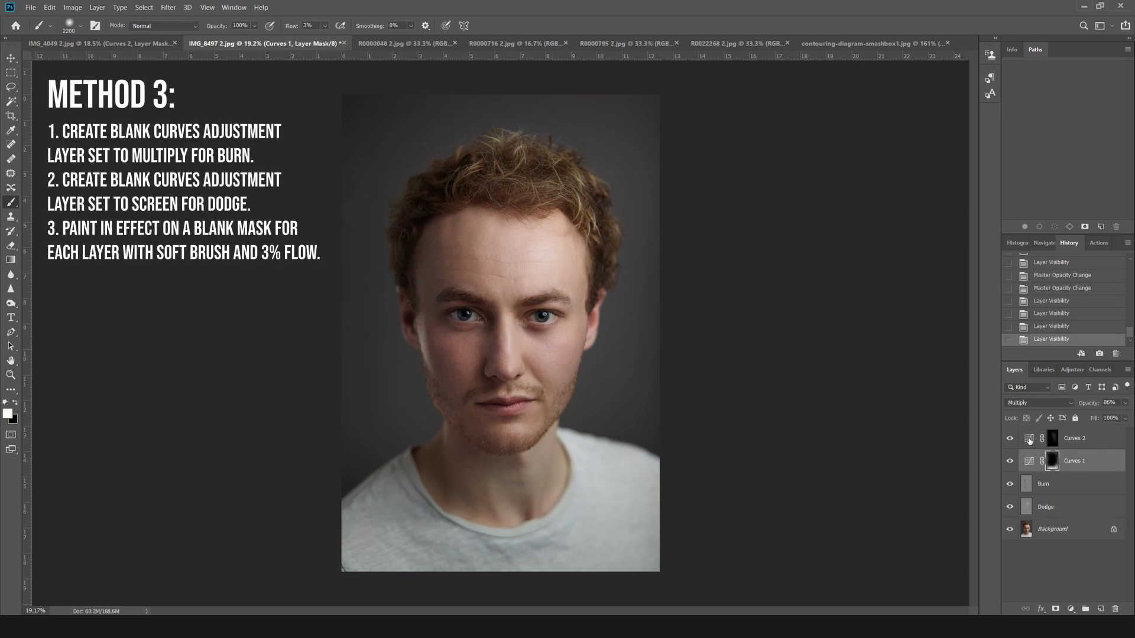
left_click(1040, 403)
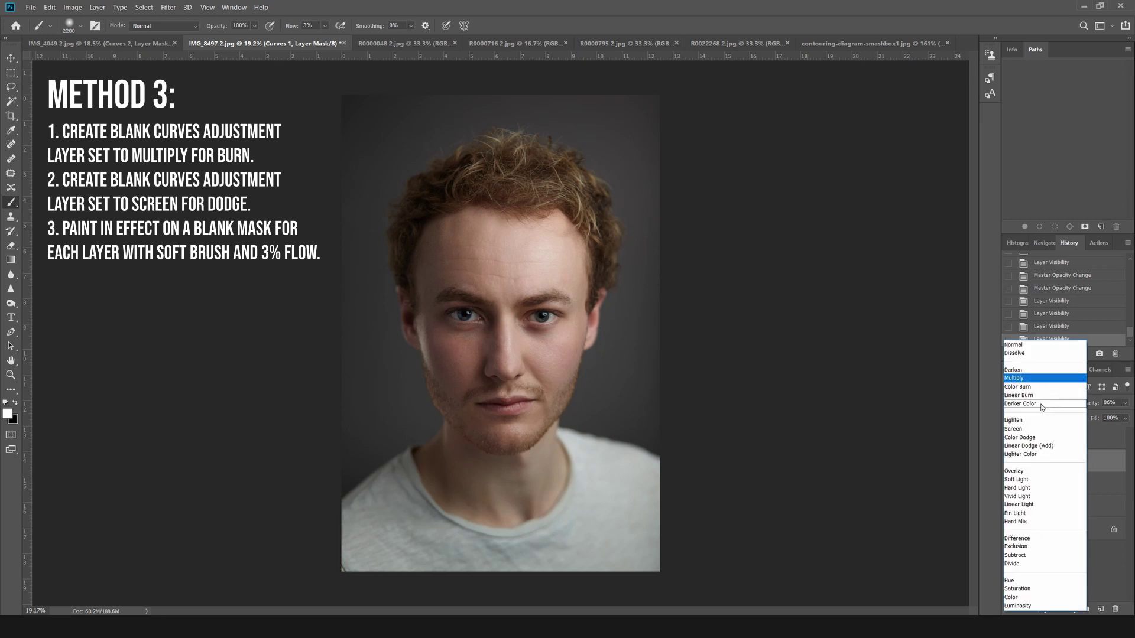
left_click(1101, 429)
left_click(1103, 437)
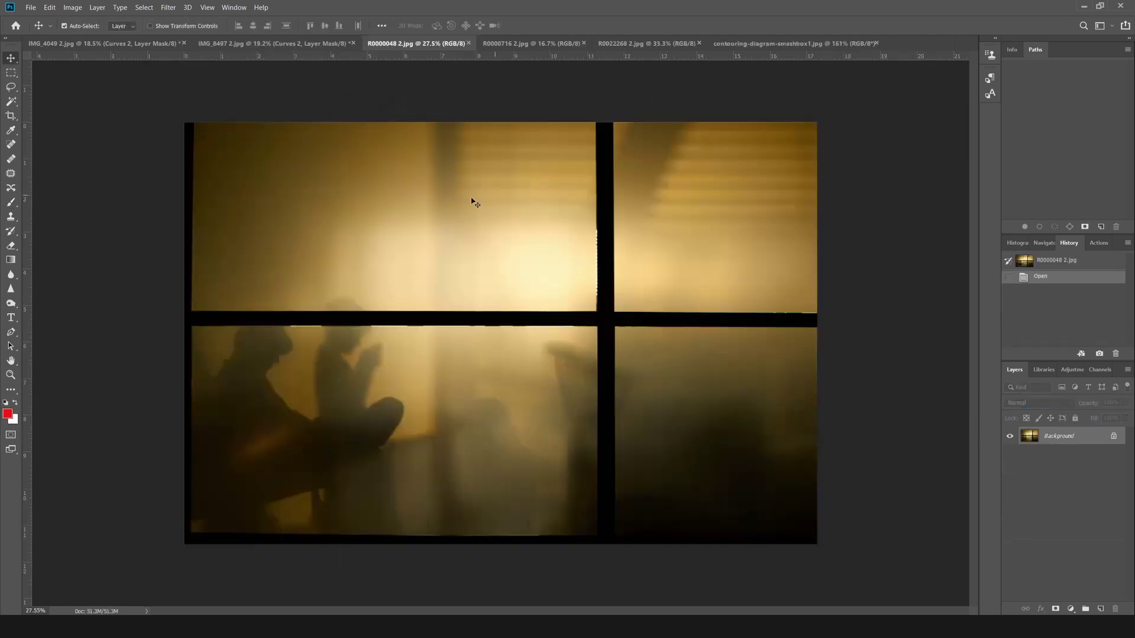
Add a Curves adjustment layer to R0000048 2.jpg, raise its highlights from input 188 to output 211, and invert the mask to black.
left_click(1071, 609)
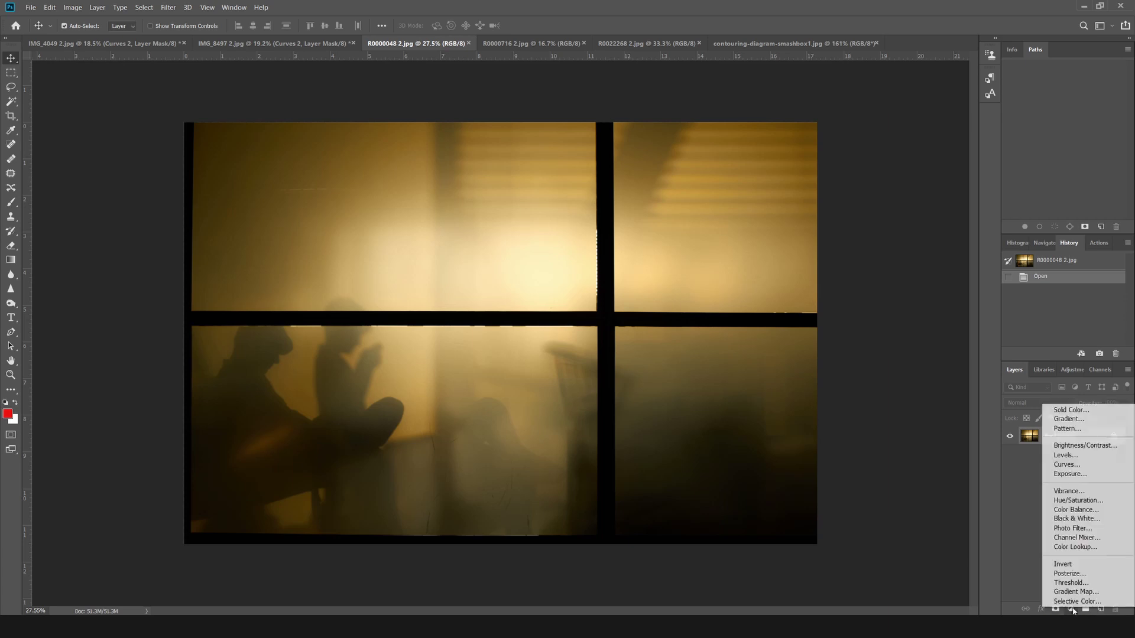
left_click(1064, 464)
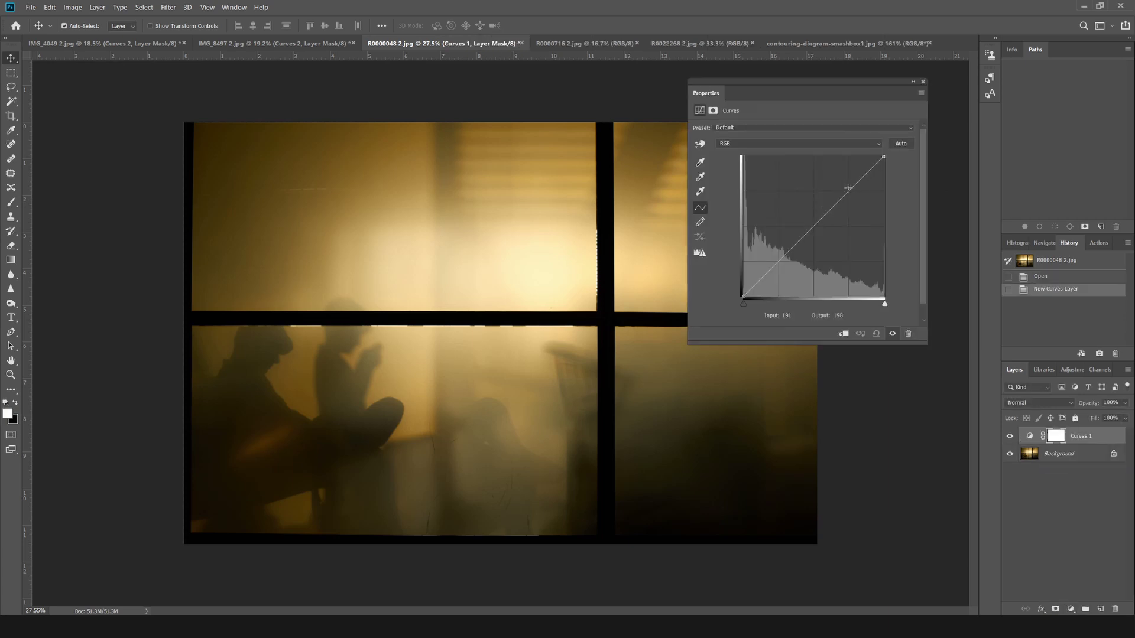
left_click_drag(847, 194, 847, 180)
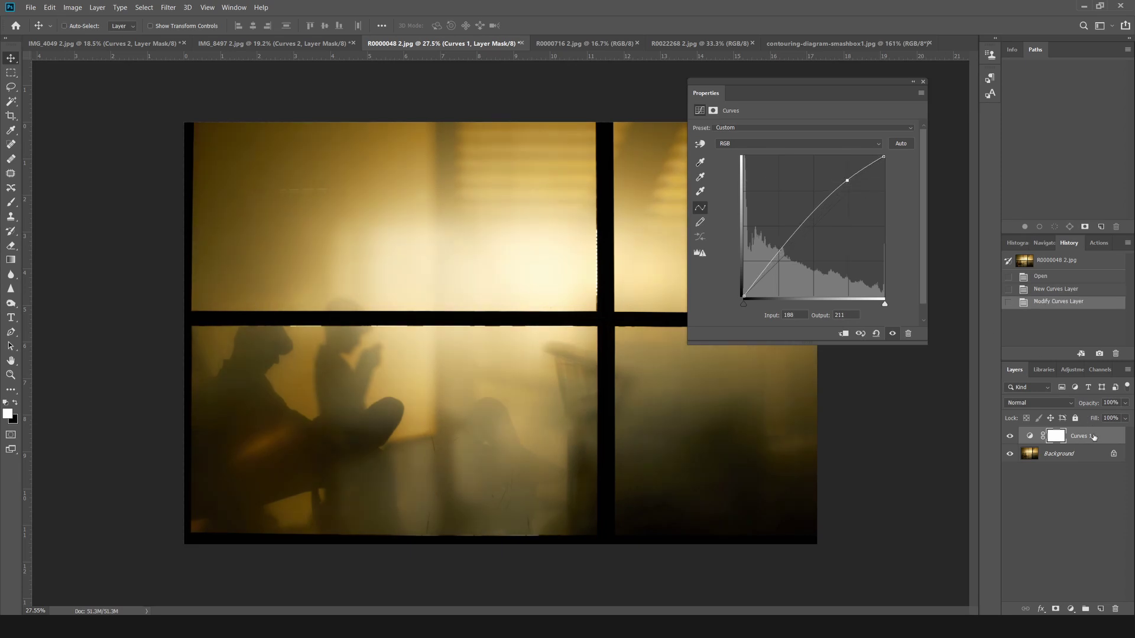
key("ctrl+i")
Paint white on the Curves 1 mask over the central window glow with a soft 3300 px brush at 3% flow.
left_click(11, 202)
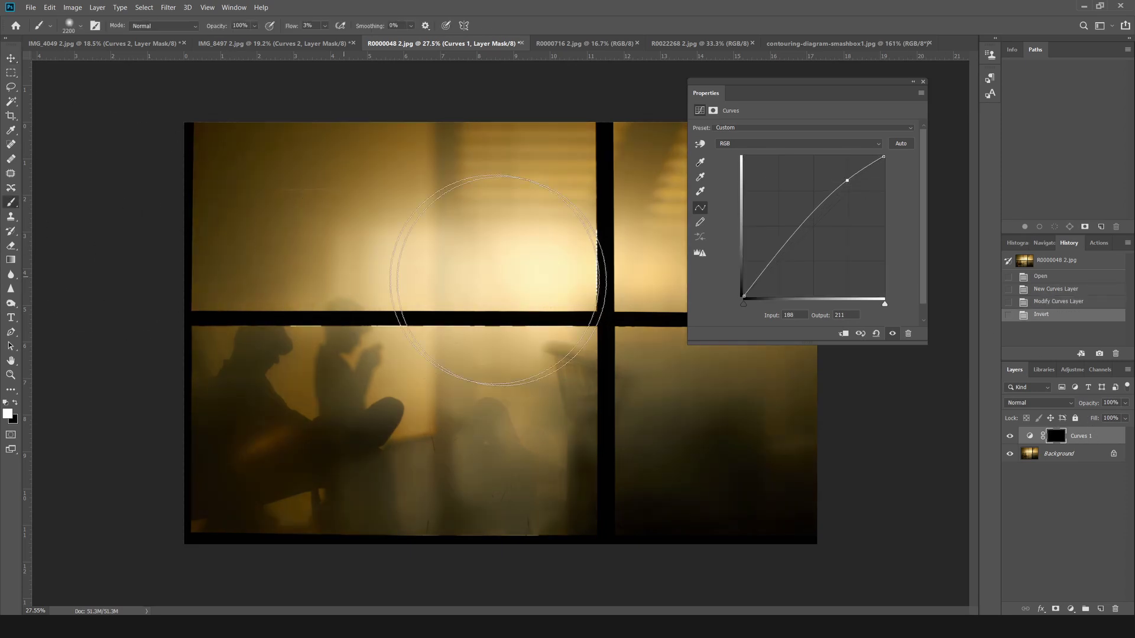
left_click(923, 82)
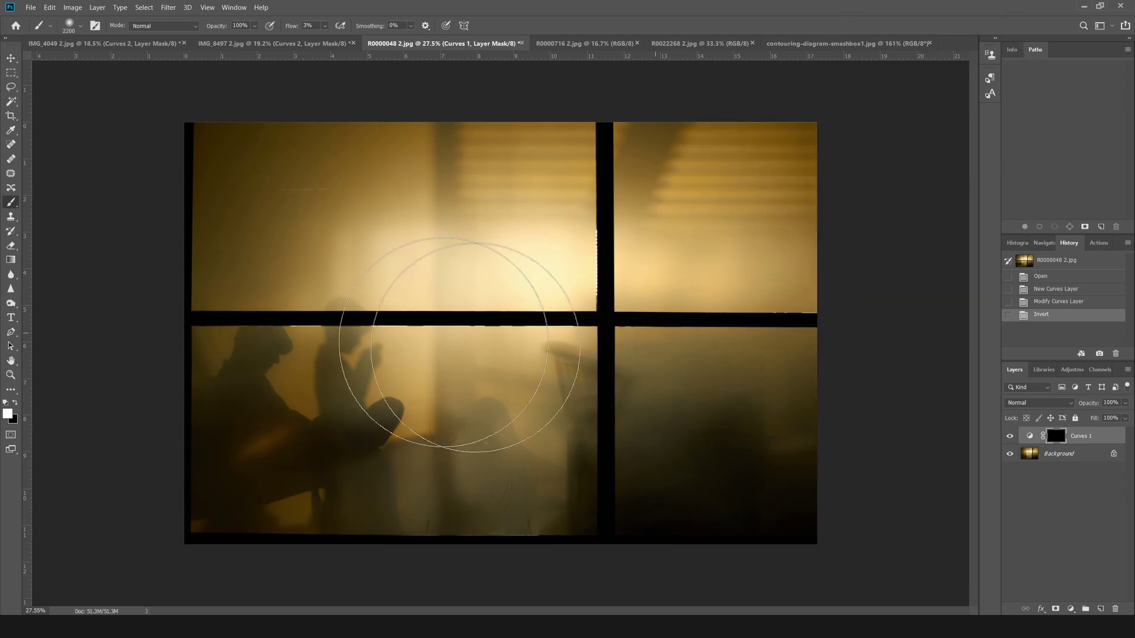
key("bracketright")
key("bracketright")
key("bracketright")
key("bracketright")
key("bracketright")
key("bracketright")
key("bracketright")
key("bracketright")
key("bracketright")
key("bracketright")
key("bracketright")
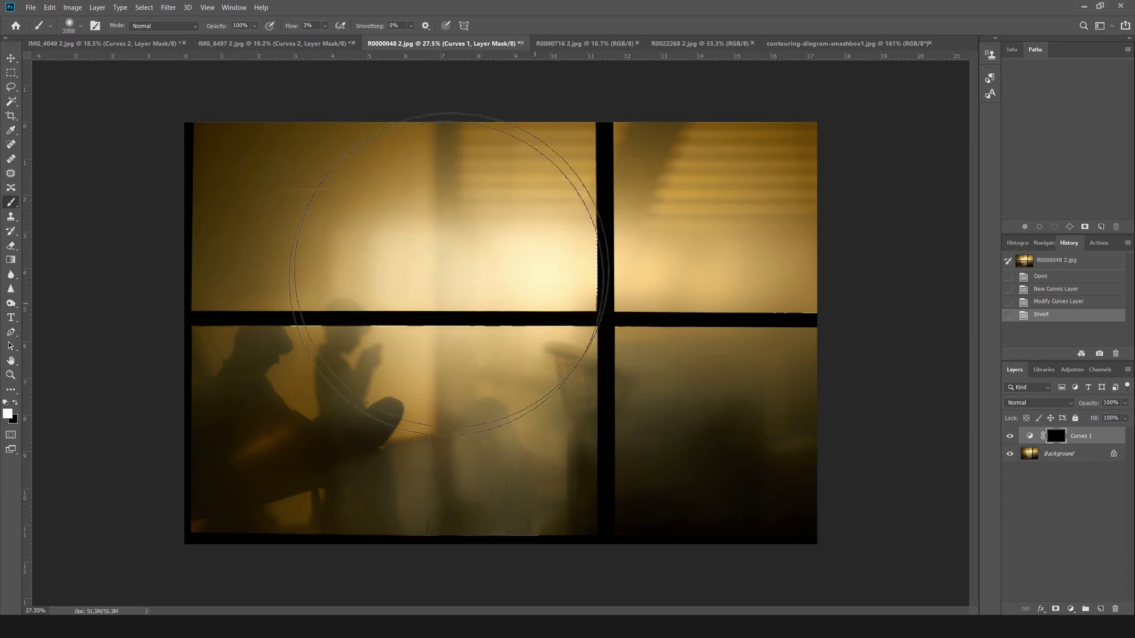
left_click(530, 325)
left_click(536, 311)
left_click(540, 293)
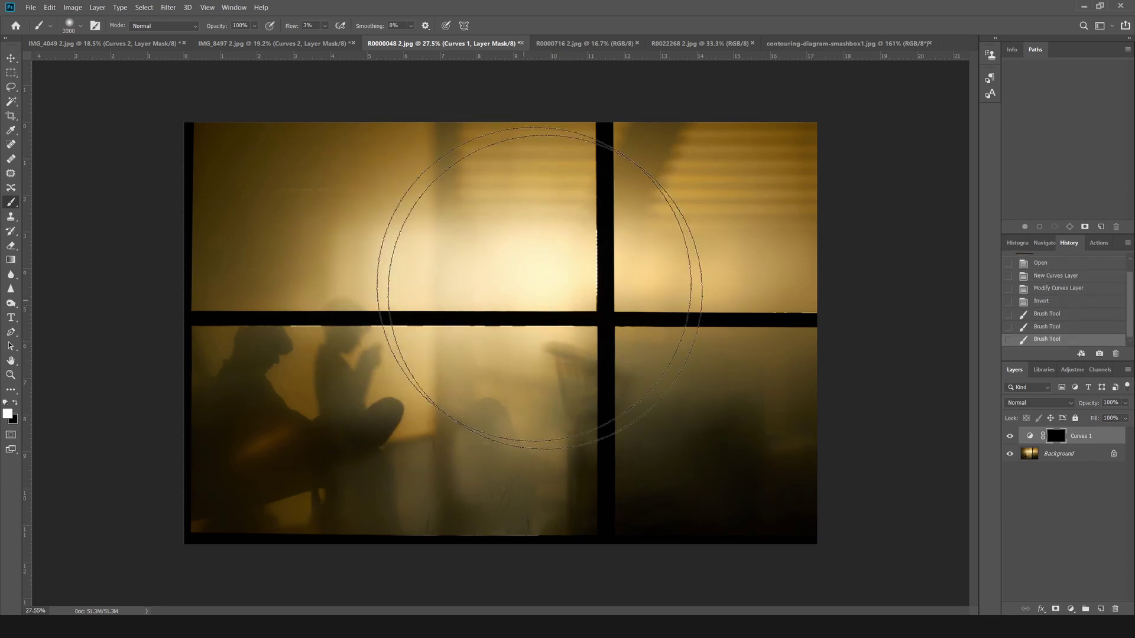
left_click(517, 307)
left_click(520, 314)
left_click(567, 312)
left_click(540, 331)
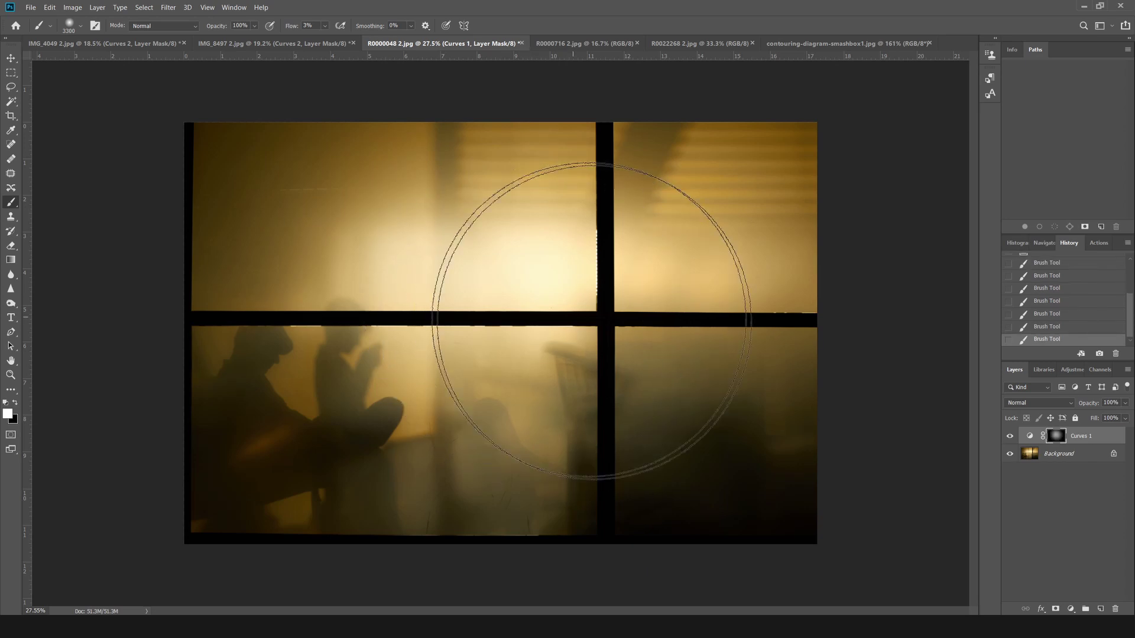
Reduce the brush to 2400 px and continue brightening the window light on the Curves 1 mask.
key("bracketleft")
key("bracketleft")
key("bracketleft")
key("bracketleft")
key("bracketleft")
key("bracketleft")
key("bracketleft")
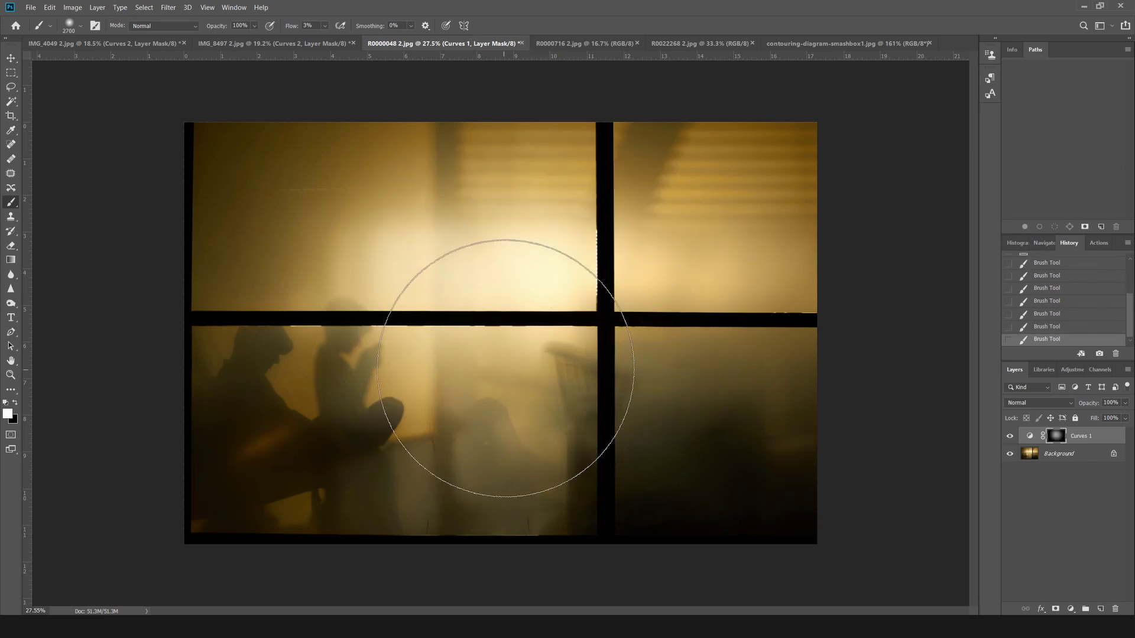
key("bracketleft")
key("bracketleft")
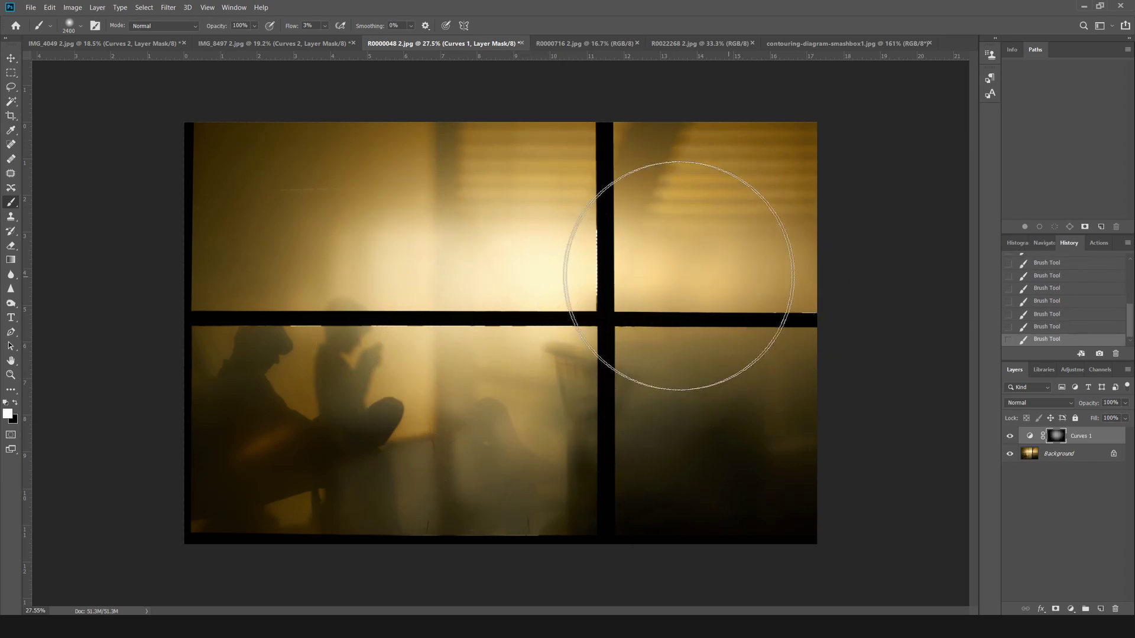
Compare the window photo with and without the Curves 1 brightening layer.
left_click(1009, 437)
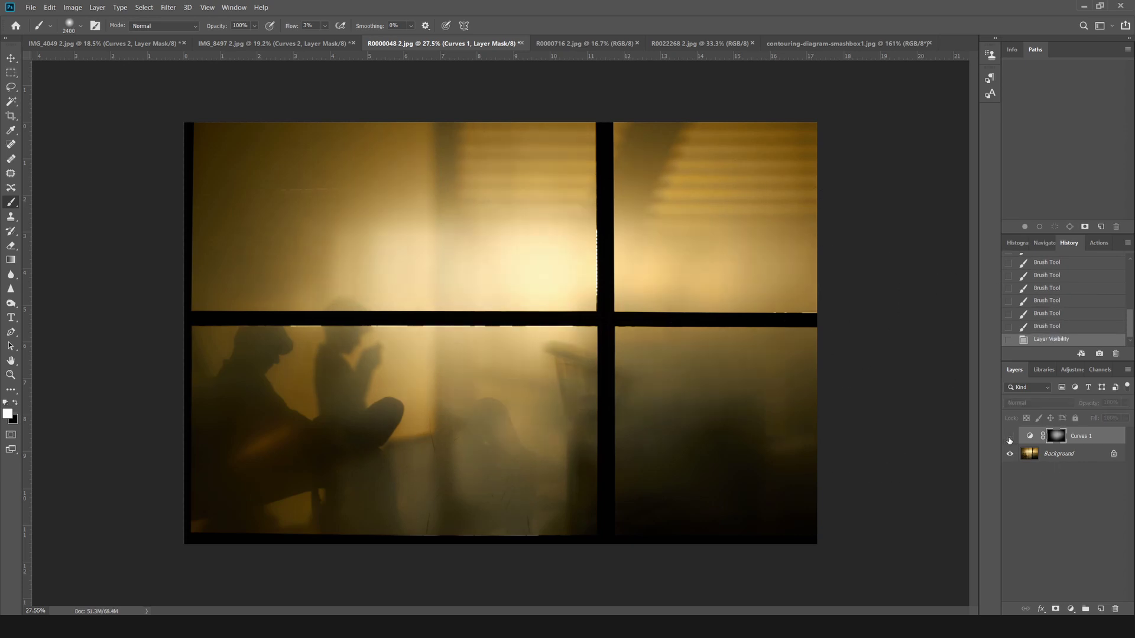
left_click(1010, 437)
left_click(1009, 437)
left_click(1009, 437)
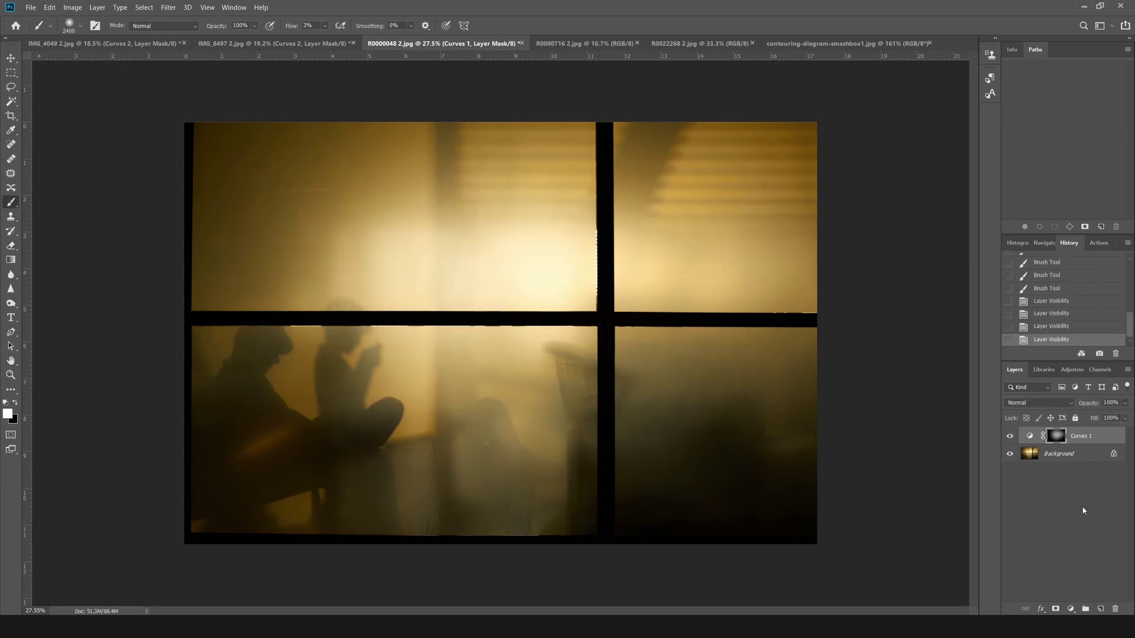
Add a second Curves adjustment layer, pull its shadows down from input 72 to output 56, and invert the mask to black.
left_click(1070, 608)
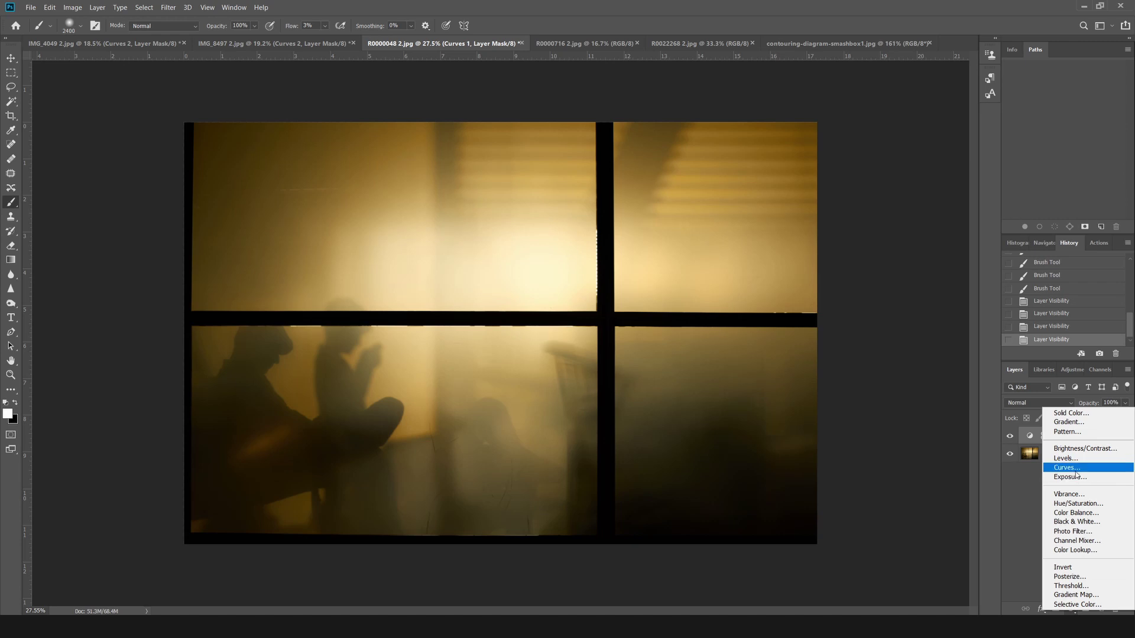
left_click(1064, 467)
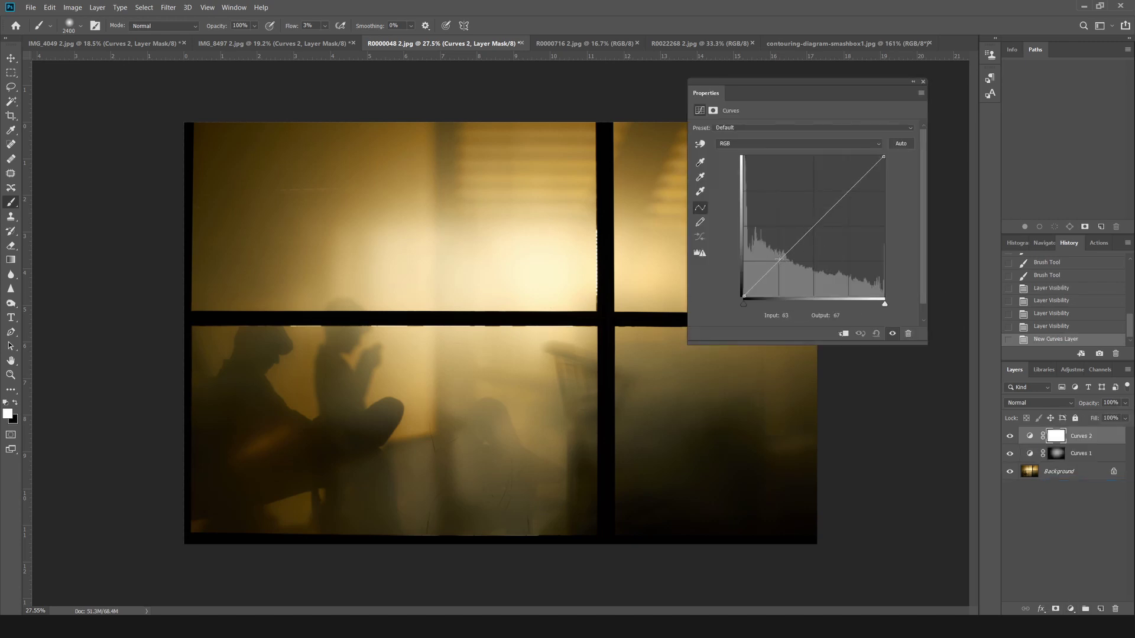
left_click_drag(780, 259, 783, 266)
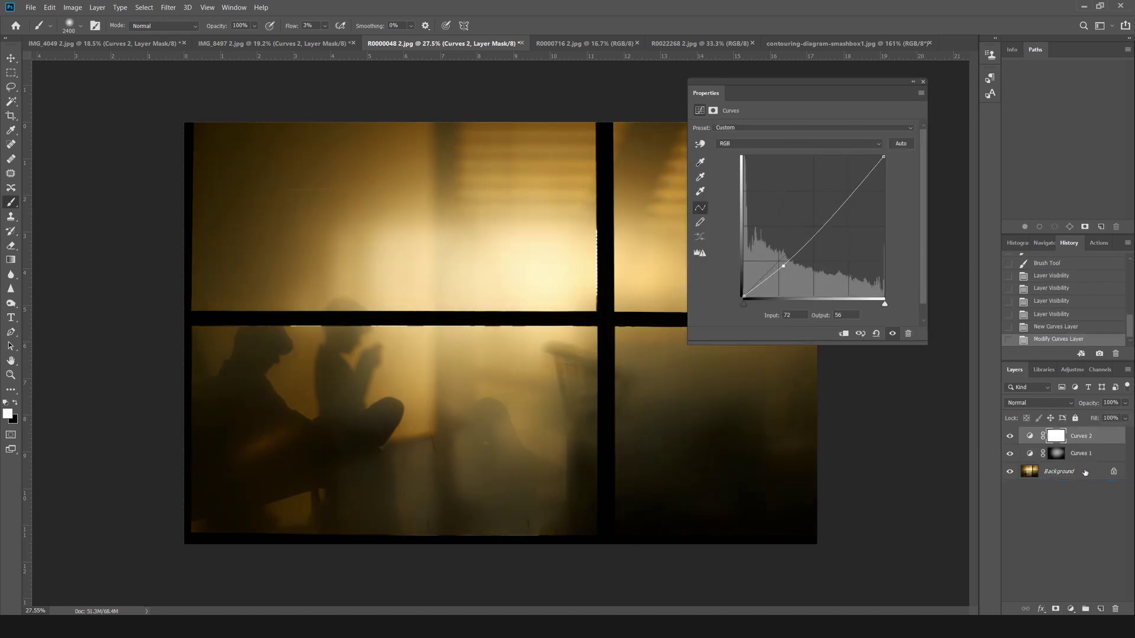
key("ctrl+i")
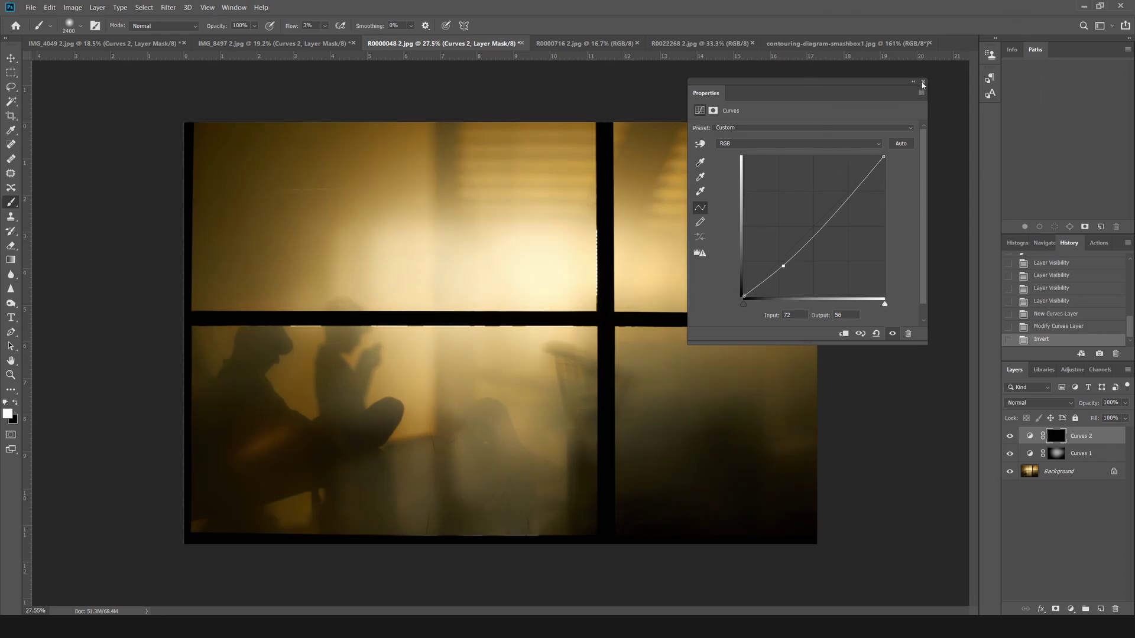
left_click(923, 83)
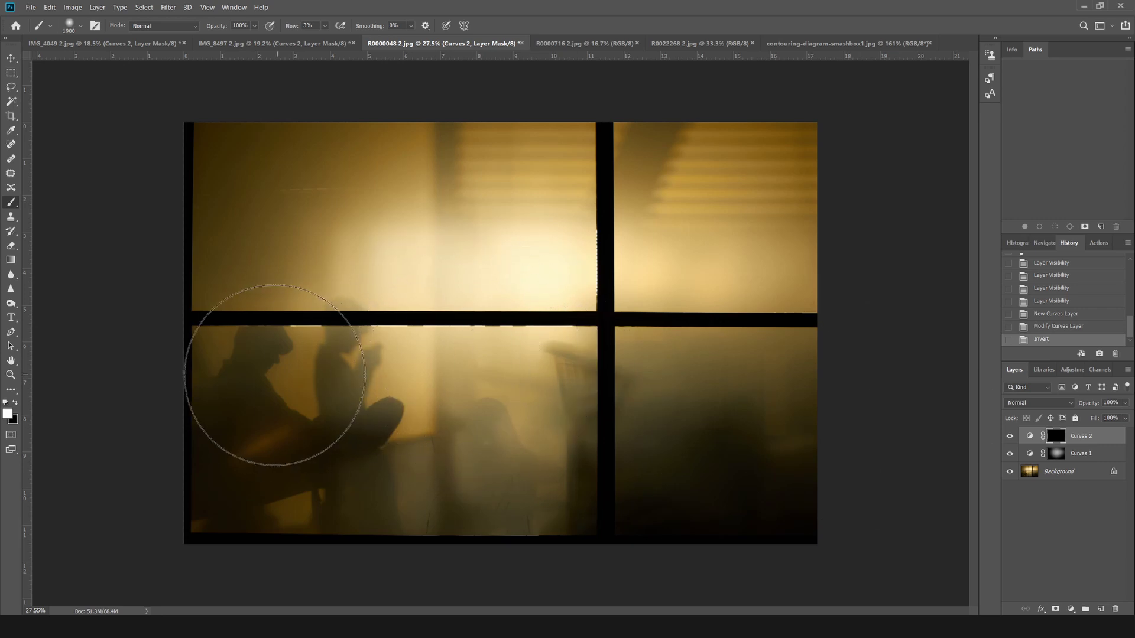
Paint white on the Curves 2 mask over the left figure's head and torso silhouette with a 700 px brush.
key("bracketleft")
key("bracketleft")
key("bracketleft")
key("bracketleft")
key("bracketleft")
key("bracketleft")
key("bracketleft")
key("bracketleft")
key("bracketleft")
key("bracketleft")
key("bracketleft")
key("bracketleft")
key("bracketleft")
key("bracketleft")
key("bracketleft")
key("bracketleft")
key("bracketleft")
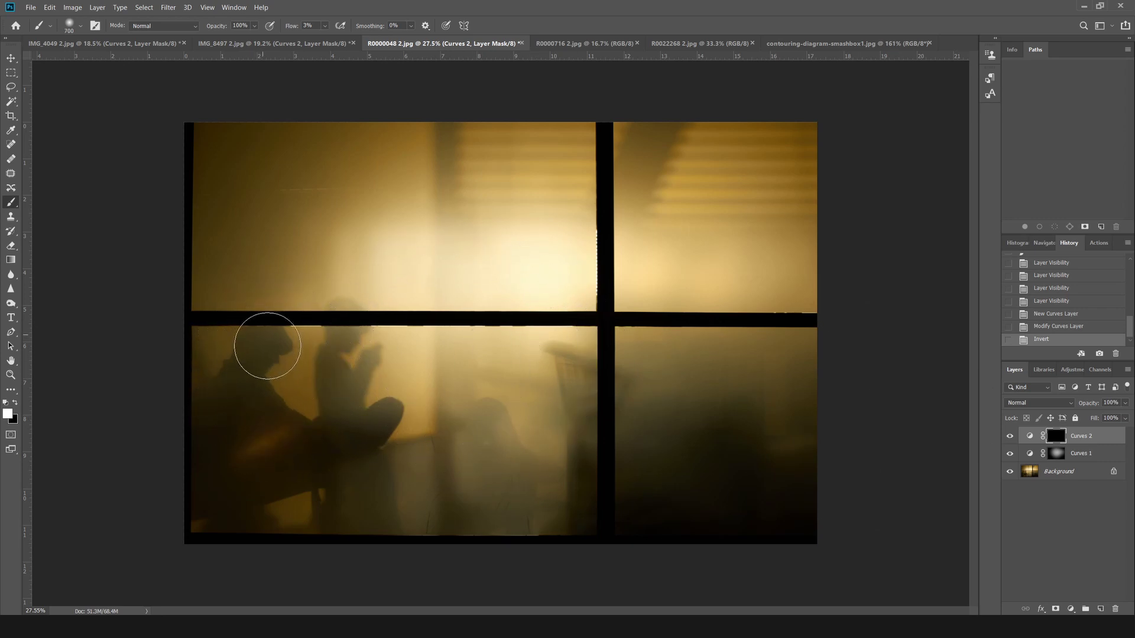
mouse_move(257, 355)
left_mouse_down()
mouse_move(256, 337)
mouse_move(243, 410)
left_mouse_up()
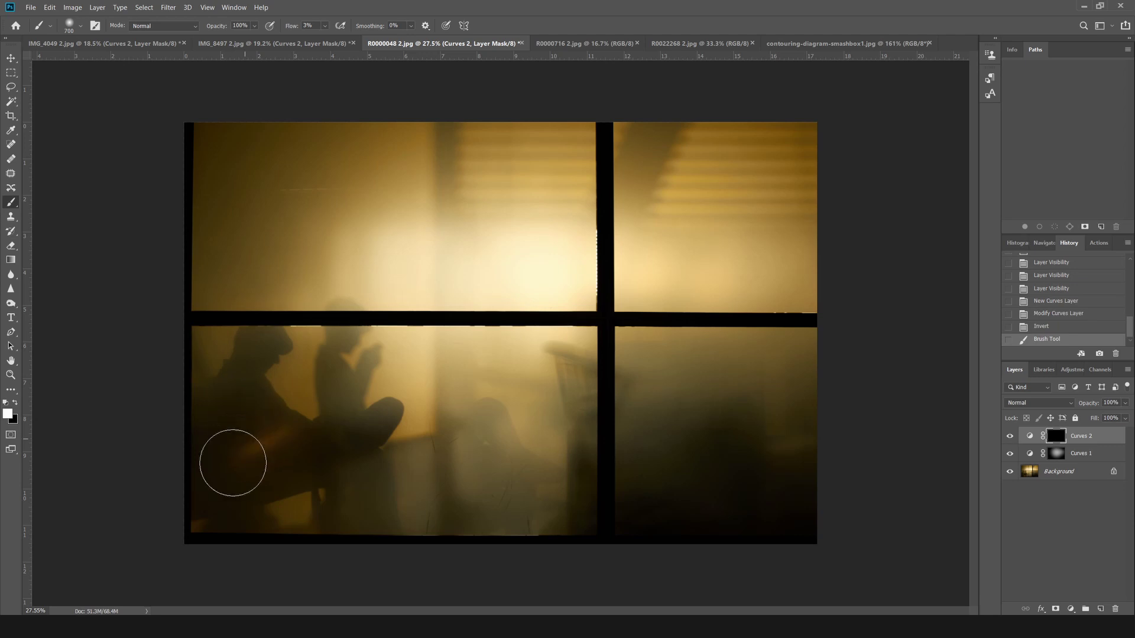
Paint white on the Curves 2 mask over the second figure's head, torso and legs with a smaller brush of 200 to 300 px.
key("bracketleft")
key("bracketleft")
key("bracketleft")
mouse_move(360, 405)
left_mouse_down()
mouse_move(336, 386)
mouse_move(360, 381)
mouse_move(355, 398)
left_mouse_up()
key("bracketleft")
key("bracketleft")
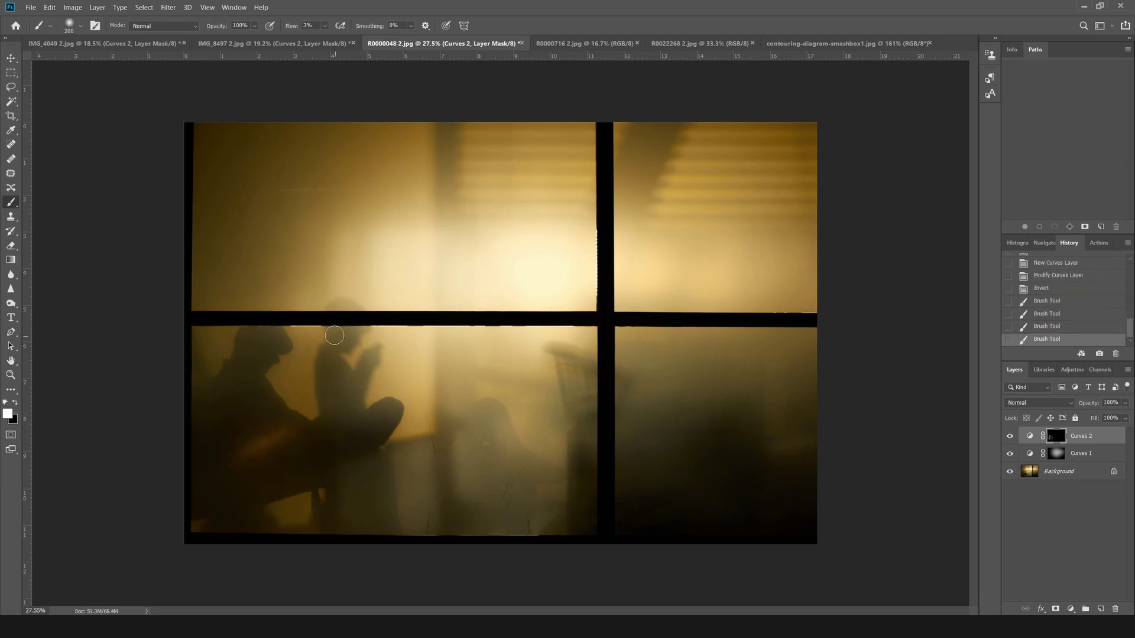
left_click_drag(335, 335, 341, 336)
key("bracketright")
key("bracketright")
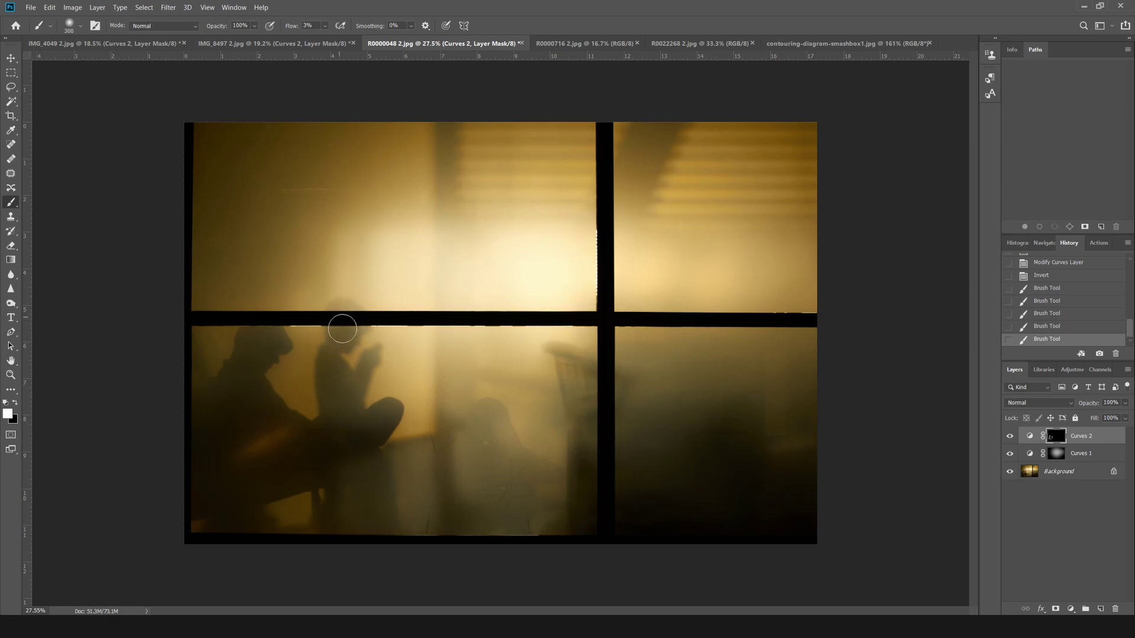
left_click(343, 337)
left_click_drag(335, 381, 359, 428)
Enlarge the brush and darken the lower middle of the window photo on the Curves 2 mask.
key("bracketright")
key("bracketright")
key("bracketright")
key("bracketright")
mouse_move(364, 477)
left_mouse_down()
mouse_move(376, 504)
mouse_move(411, 481)
mouse_move(448, 414)
mouse_move(479, 494)
mouse_move(507, 489)
left_mouse_up()
key("bracketleft")
key("bracketleft")
key("bracketleft")
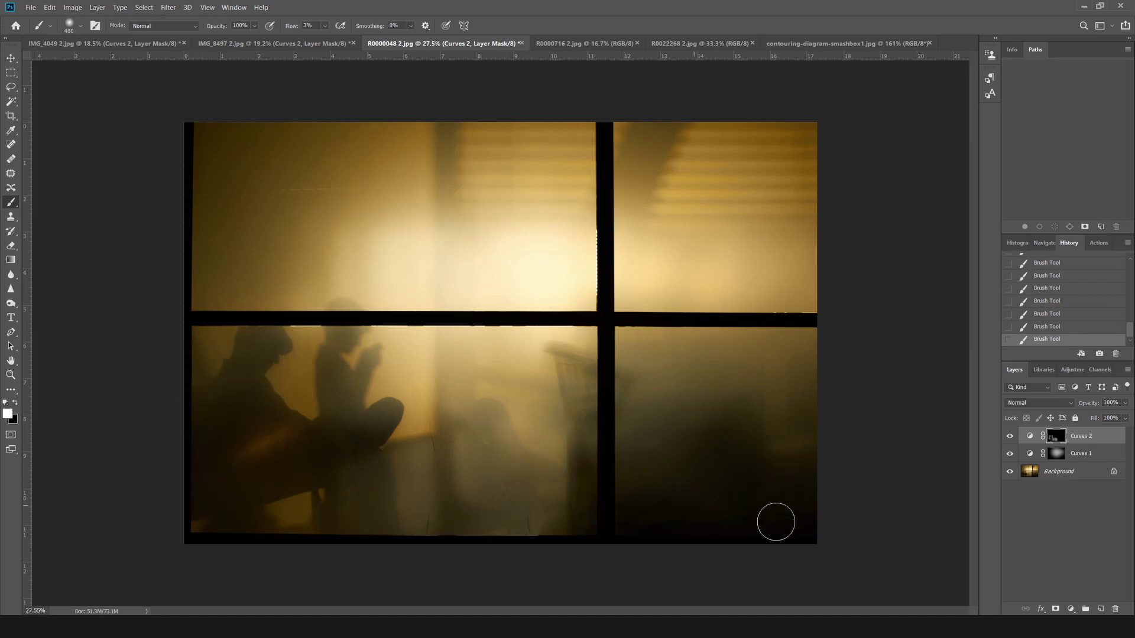
Enlarge the brush beyond 1200 px and darken the photo's lower-right pane and outer areas on the Curves 2 mask.
key("bracketright")
key("bracketright")
key("bracketright")
key("bracketright")
key("bracketright")
key("bracketright")
key("bracketright")
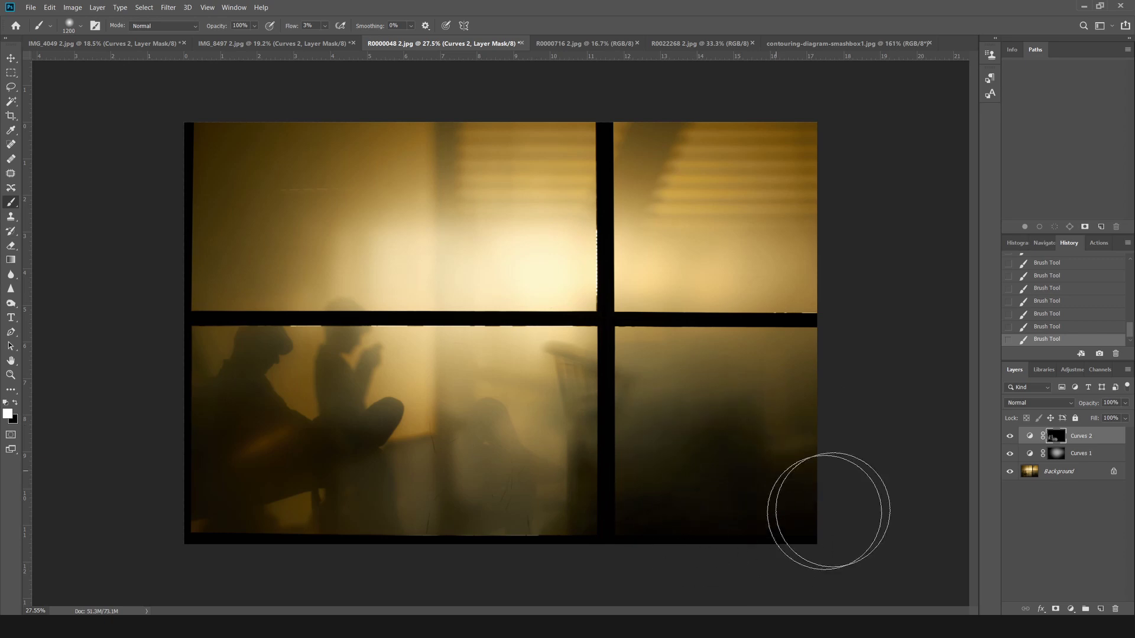
key("bracketright")
key("bracketright")
key("bracketright")
key("bracketright")
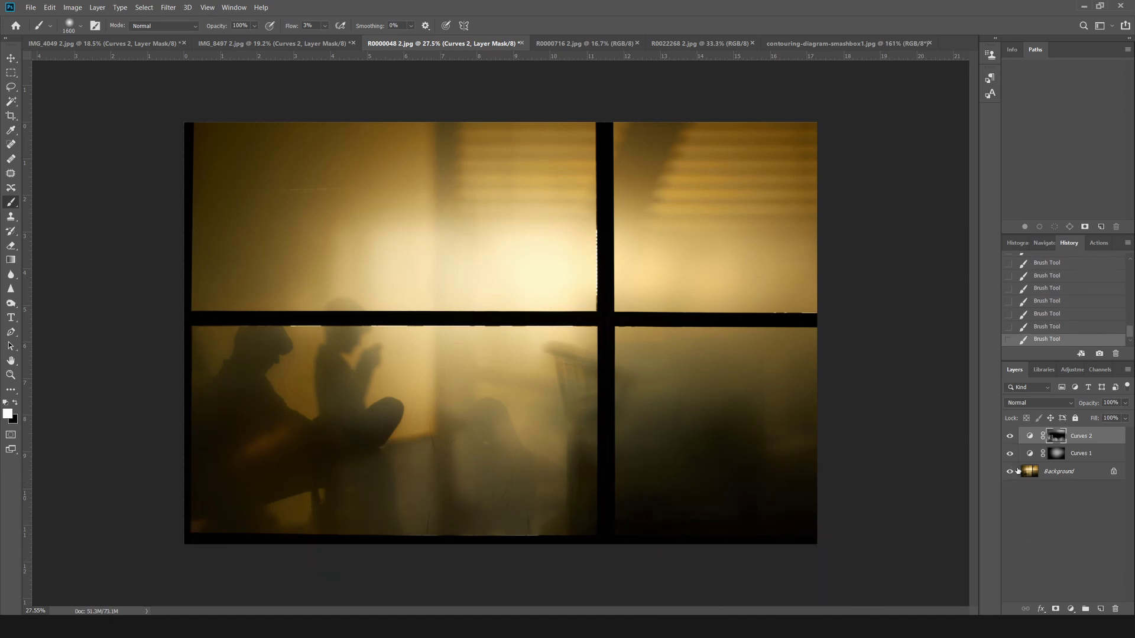
Compare the window photo with and without the Curves 2 layer and the Curves 1 layer separately.
left_click(1010, 438)
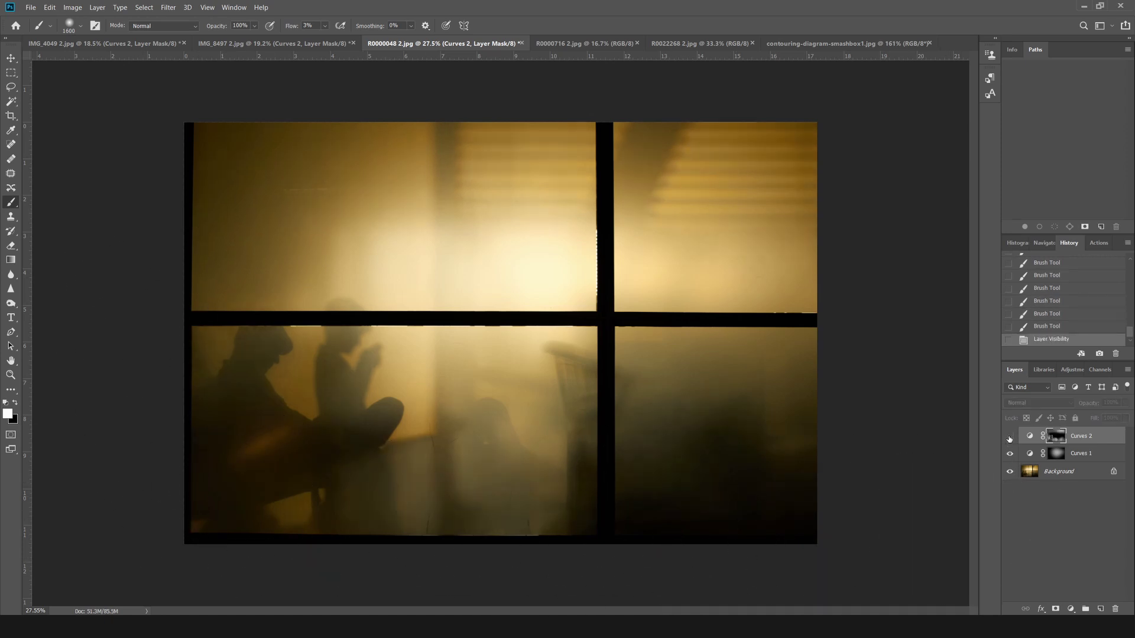
left_click(1009, 438)
left_click(1009, 437)
left_click(1009, 438)
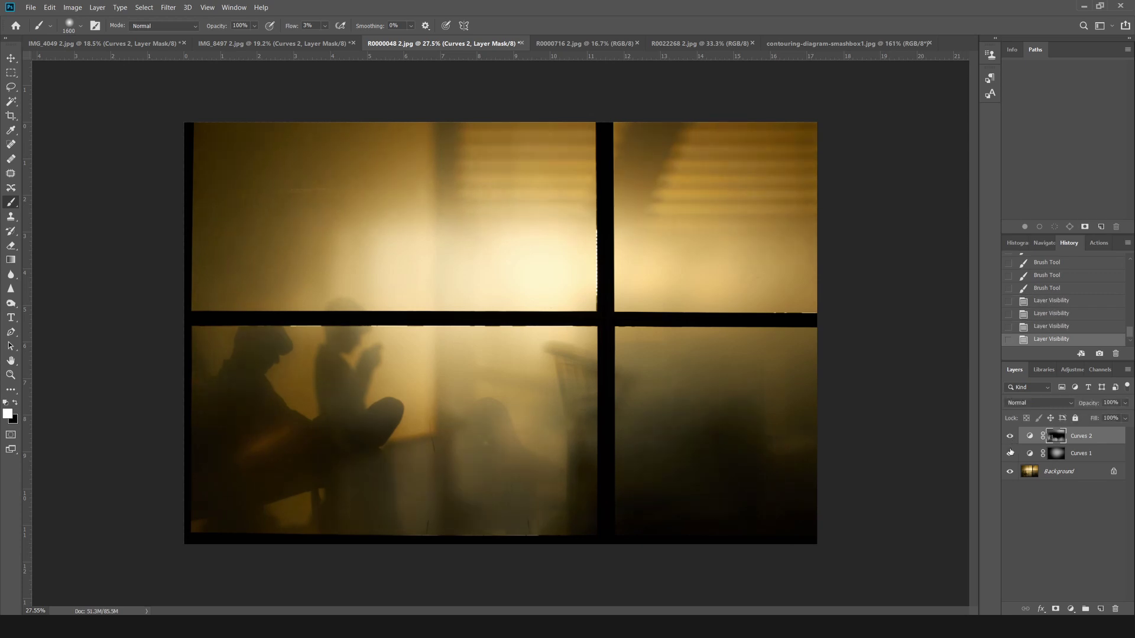
left_click(1009, 453)
left_click(1009, 454)
Compare the original window photo alone with the version showing both Curves layers.
left_click(1010, 472, "alt")
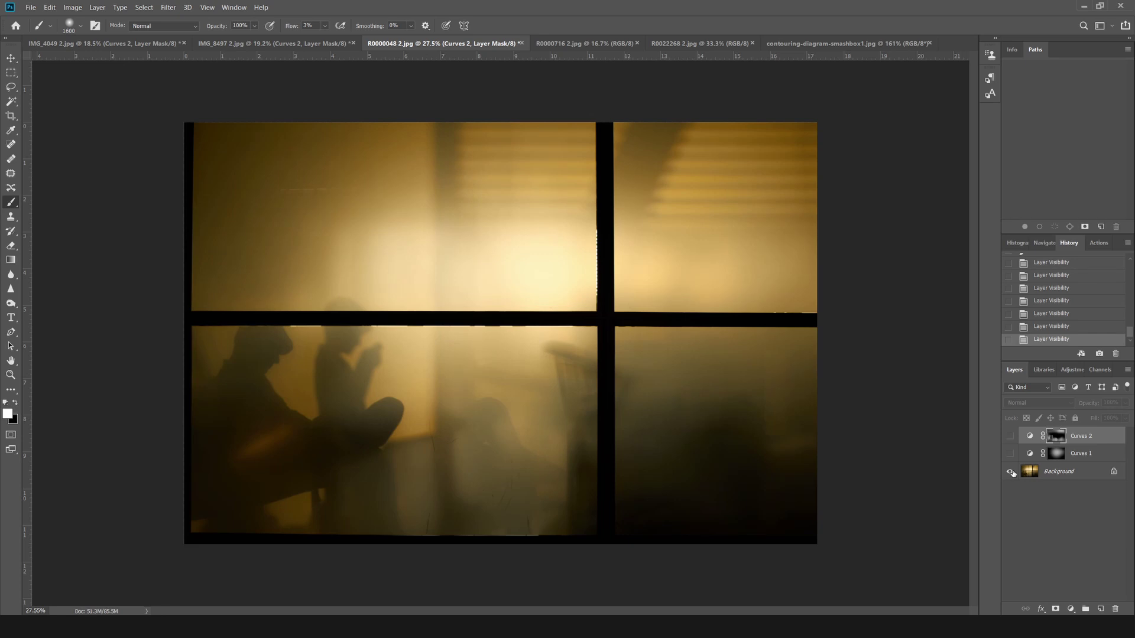
left_click(1010, 472, "alt")
left_click(1010, 471, "alt")
left_click(1010, 472, "alt")
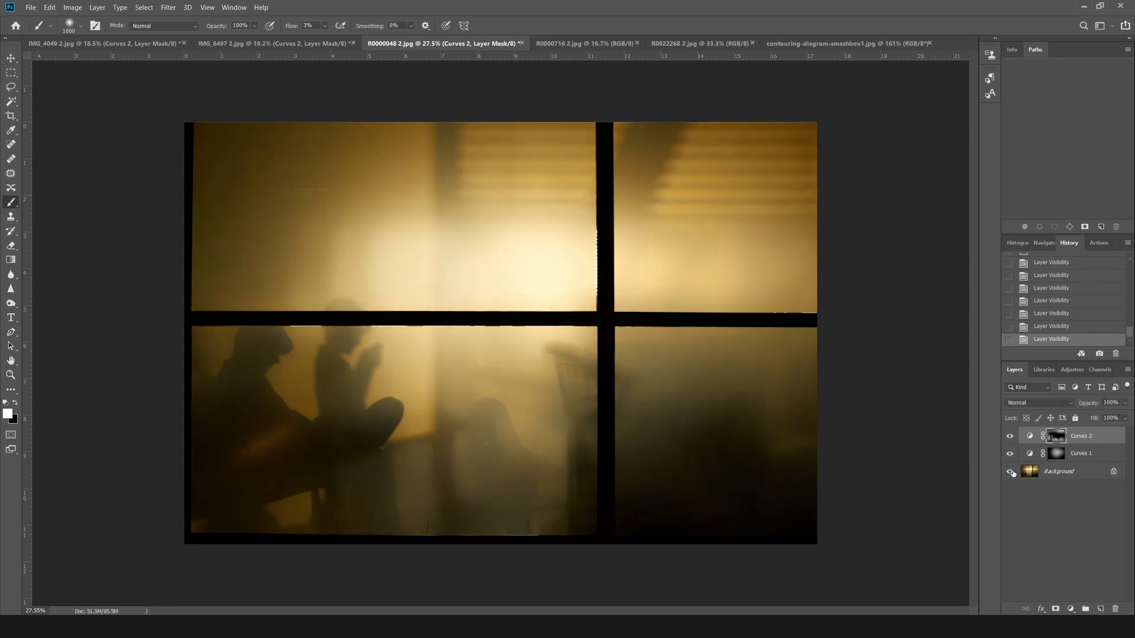
left_click(1010, 472, "alt")
left_click(1010, 472, "alt")
left_click(1010, 472, "alt")
left_click(1010, 472, "alt")
In the R0000716 2.jpg street photo, add a new layer and fill it with 50% Gray.
left_click(567, 43)
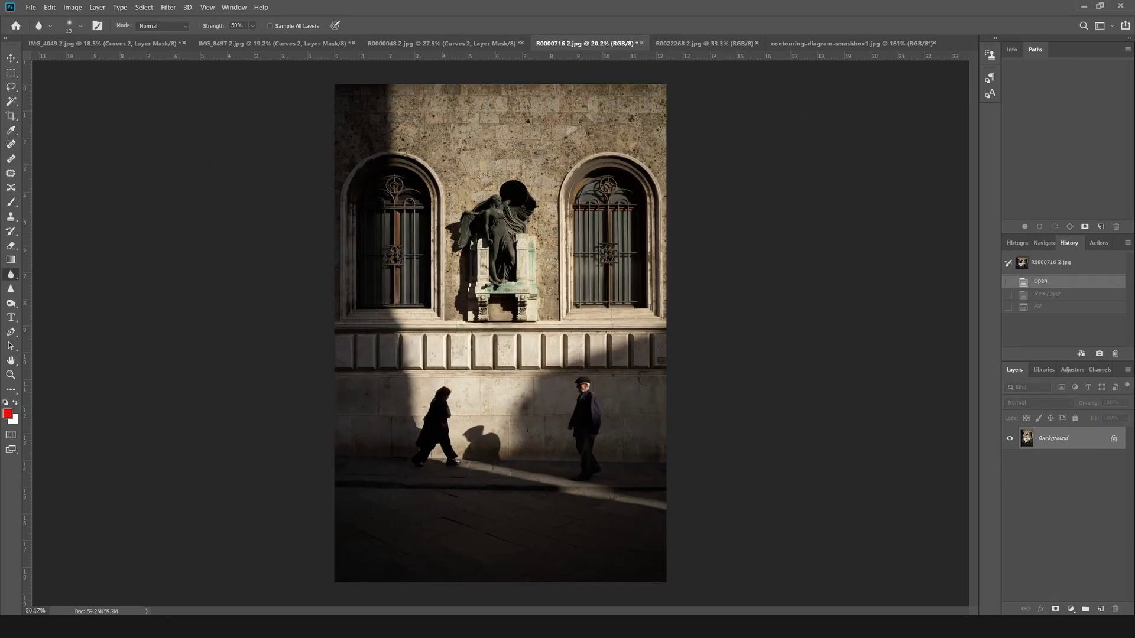
left_click(1100, 610)
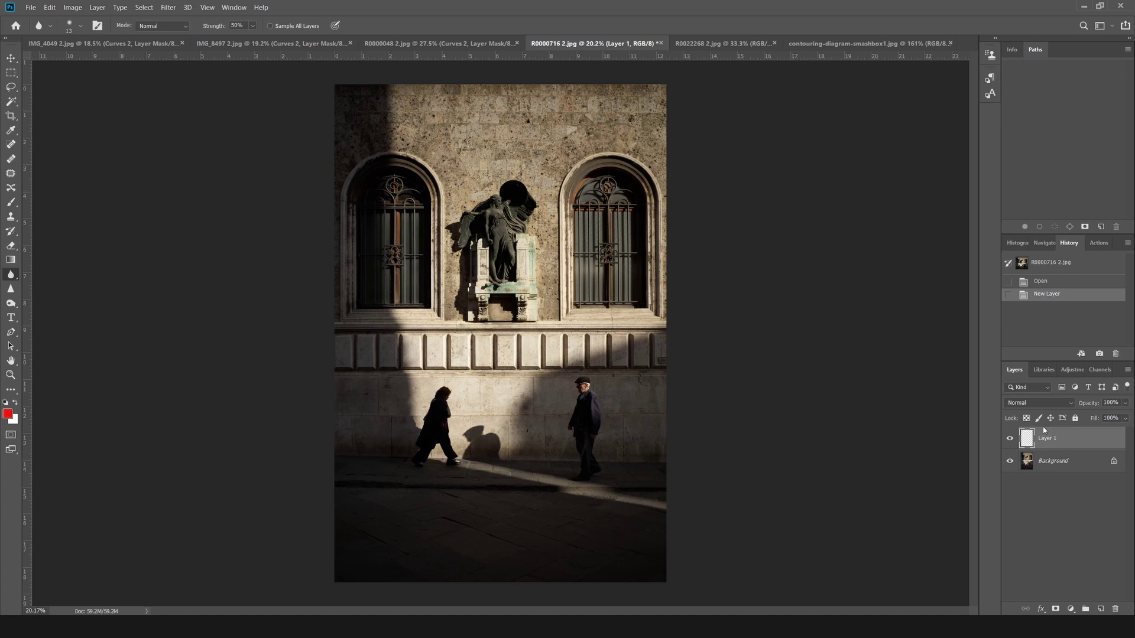
left_click(50, 8)
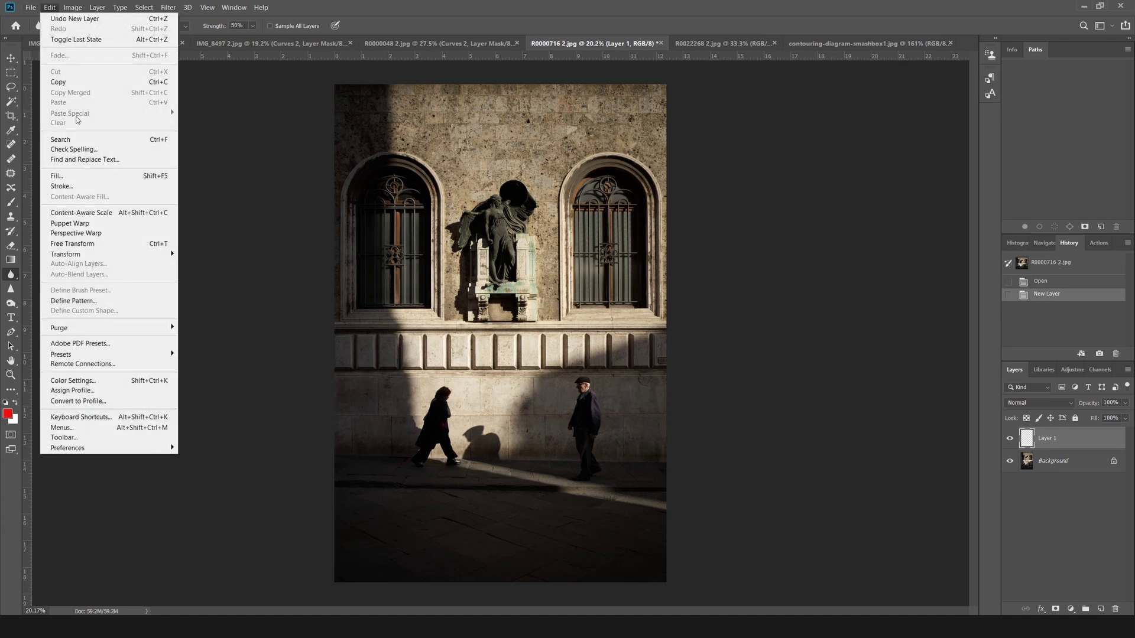
left_click(71, 176)
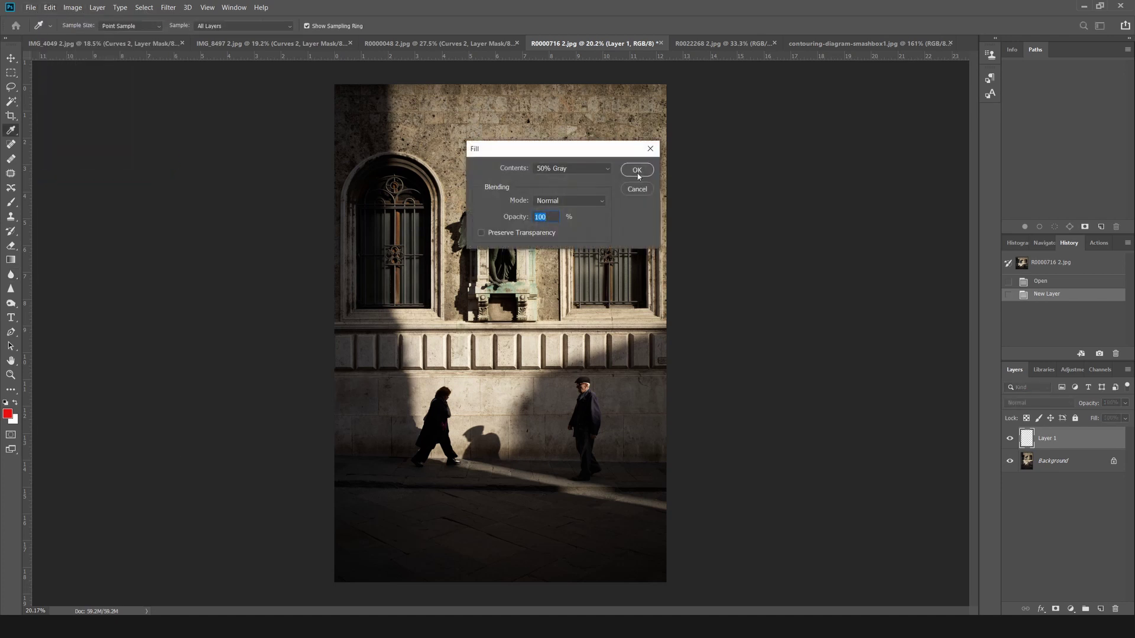
left_click(637, 171)
Choose the Dodge tool and set the gray layer's blend mode to Overlay.
left_click(12, 303)
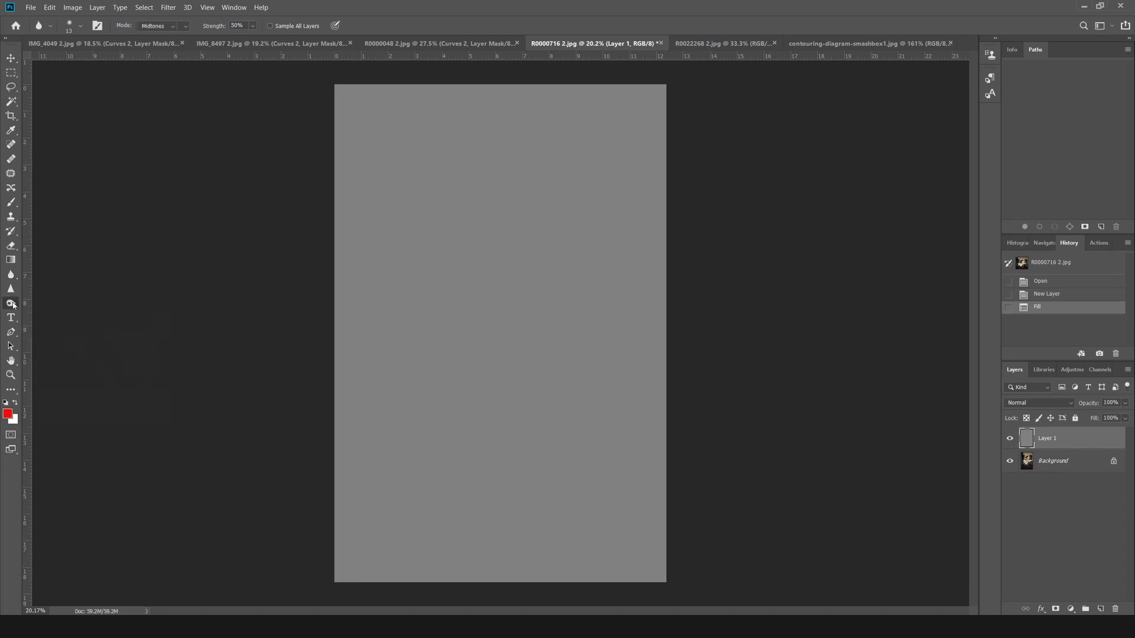
right_click(13, 305)
left_click(40, 303)
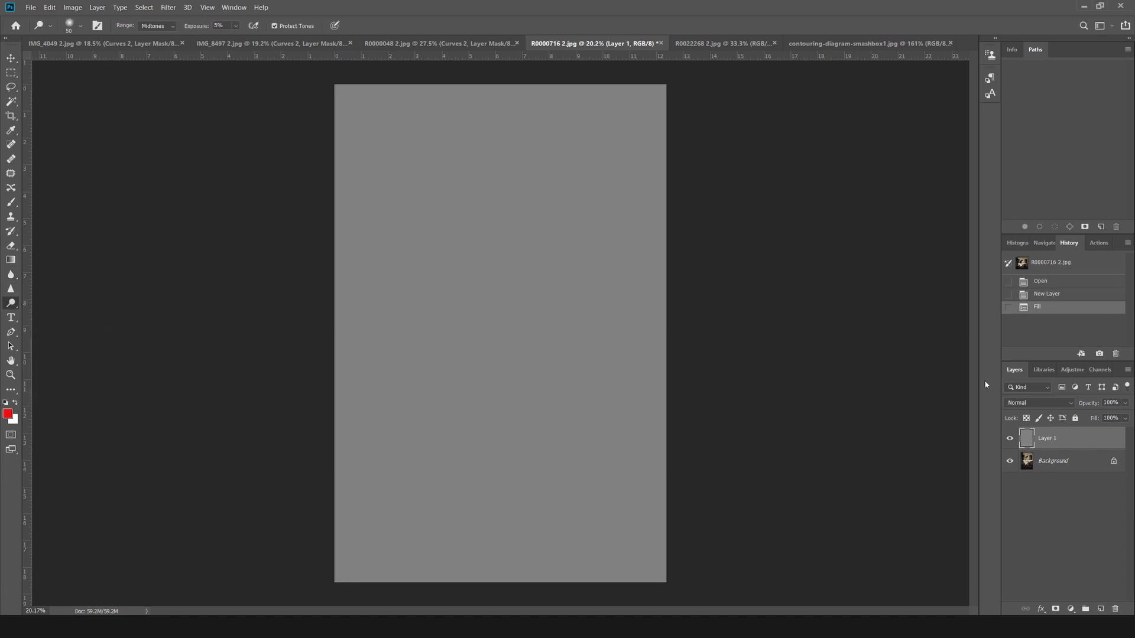
left_click(1021, 404)
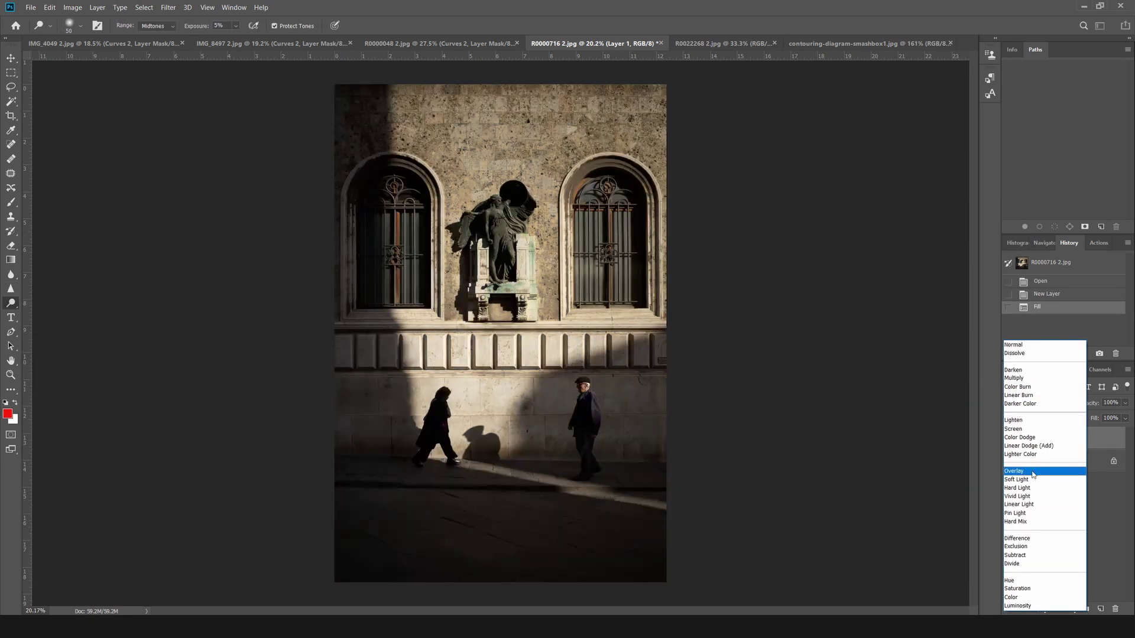
left_click(1033, 472)
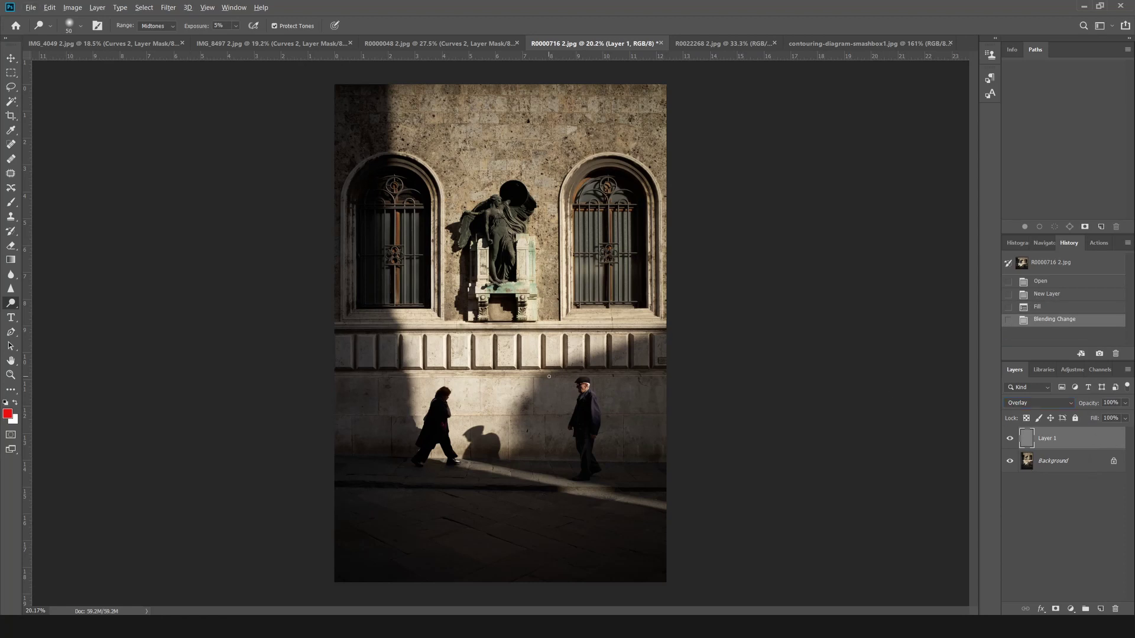
Dodge the back of the walking man's jacket on the gray Layer 1 with a 90 px brush at 5% exposure.
scroll(548, 376, "up", 5)
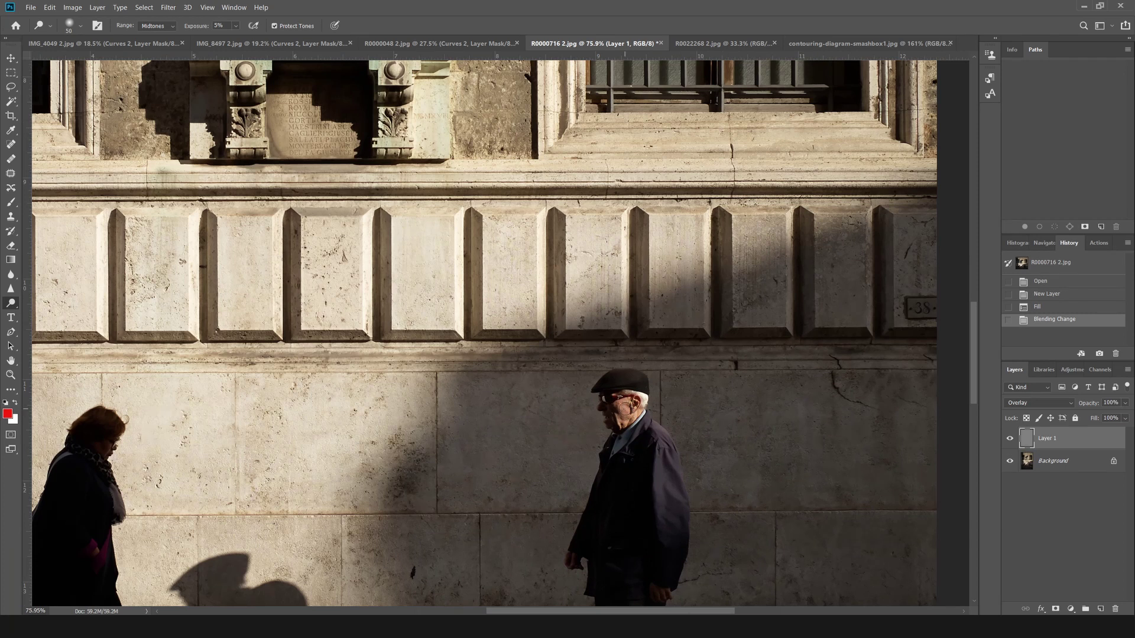
key("bracketright")
key("bracketright")
key("bracketright")
key("bracketright")
left_click_drag(667, 455, 669, 514)
Dodge the statue's torso, drapery and legs on Layer 1, reducing the brush to 80 px.
scroll(188, 424, "down", 6)
scroll(266, 432, "down", 6)
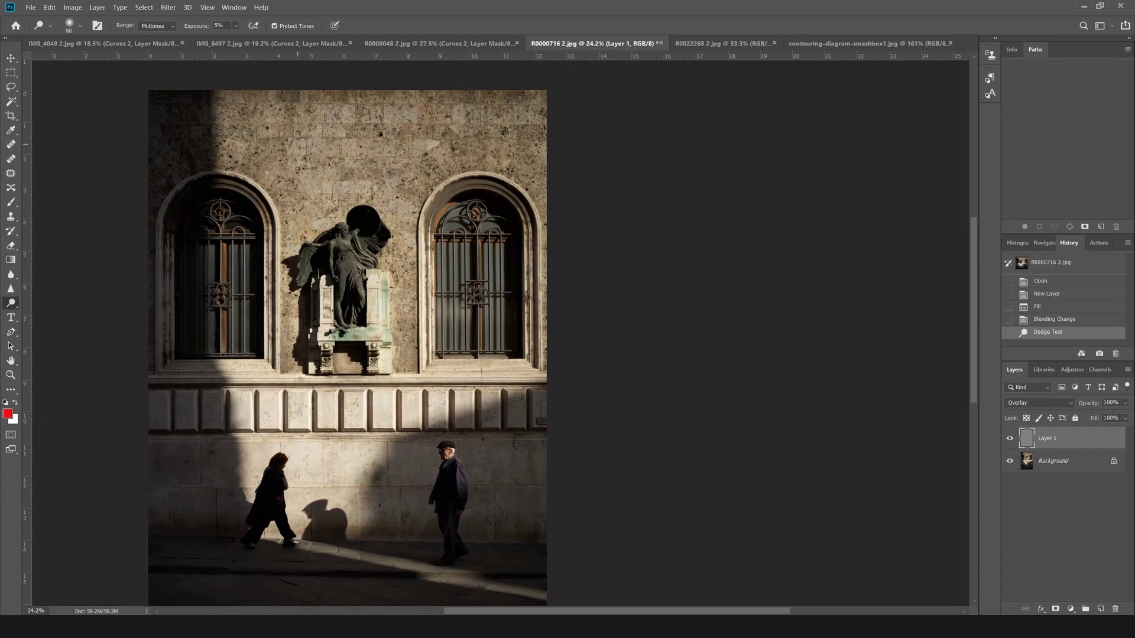
scroll(303, 137, "up", 9)
scroll(402, 355, "down", 2)
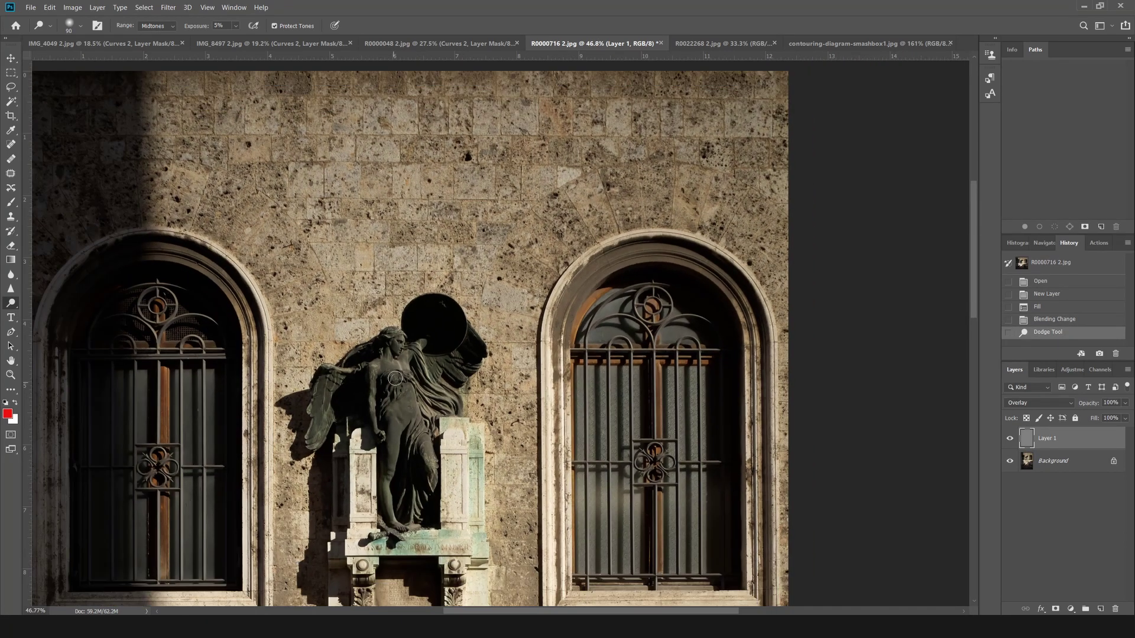
mouse_move(395, 378)
left_mouse_down()
mouse_move(384, 356)
mouse_move(374, 372)
mouse_move(384, 454)
left_mouse_up()
key("bracketleft")
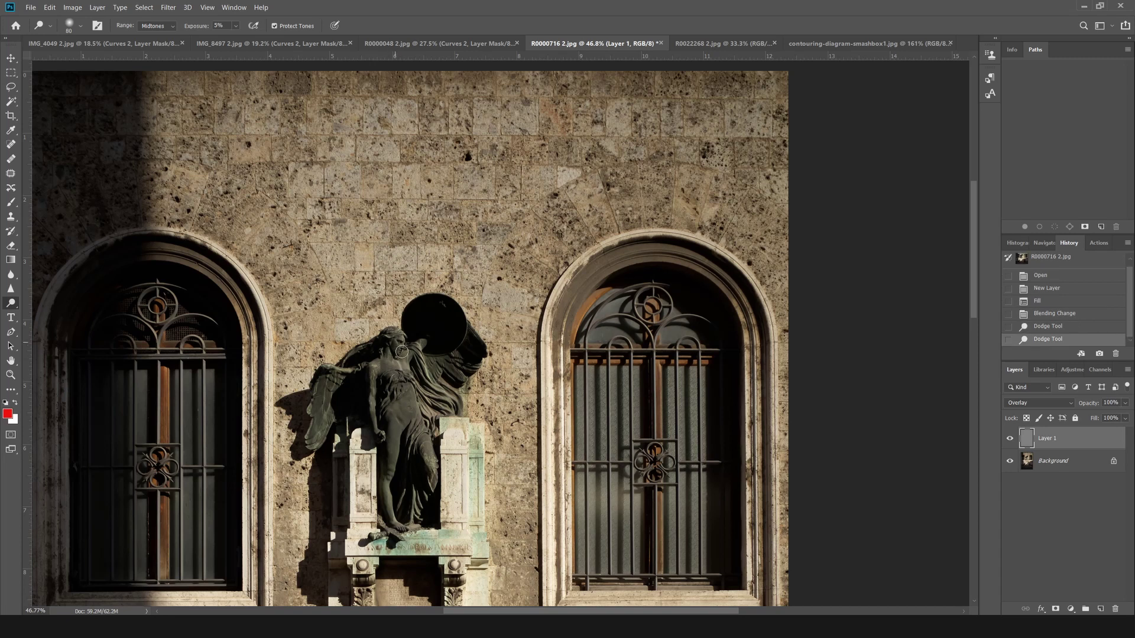
left_click_drag(412, 368, 432, 385)
left_click_drag(432, 384, 426, 416)
left_click_drag(426, 417, 435, 475)
left_click_drag(383, 426, 391, 486)
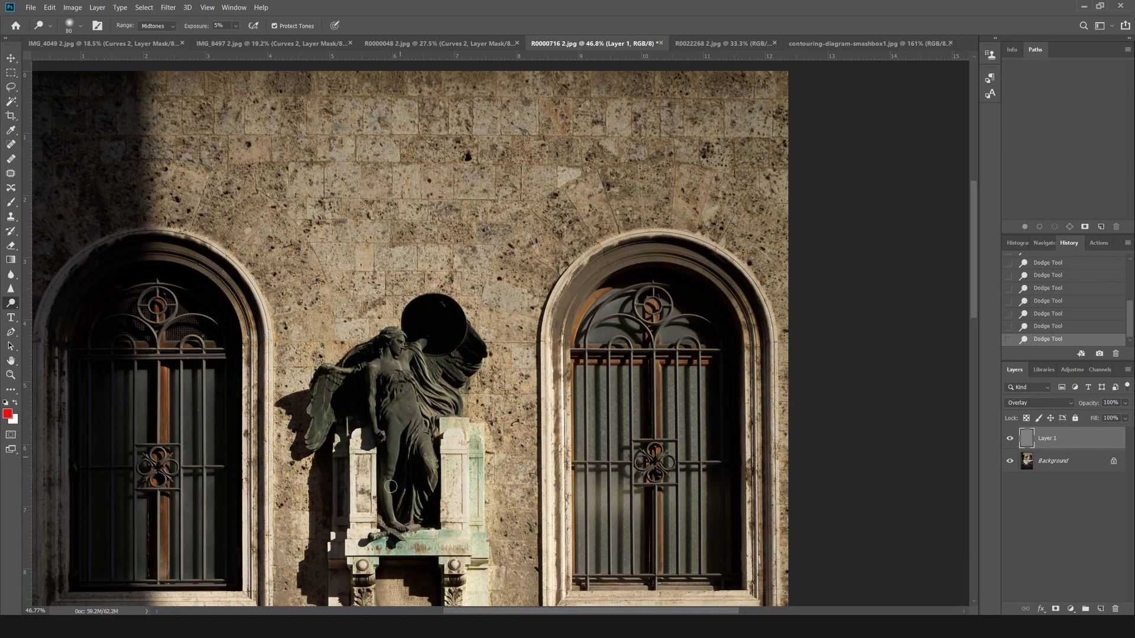
Enlarge the Dodge brush to 600 px and lighten the dark pavement in the foreground on Layer 1.
scroll(391, 486, "down", 5)
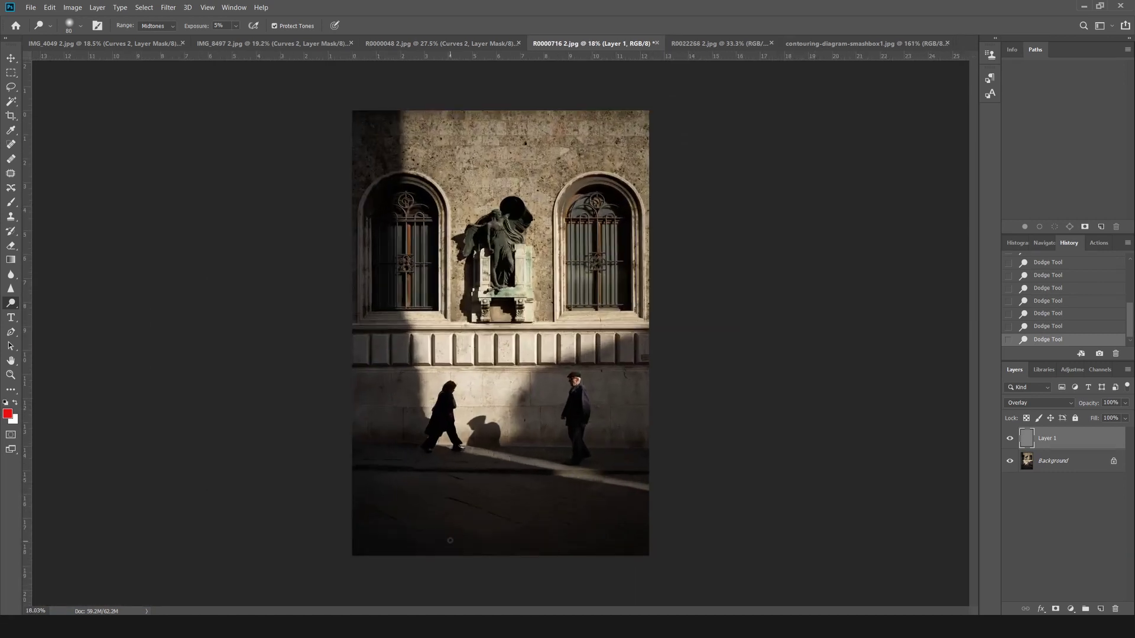
key("bracketright")
key("bracketright")
key("bracketright")
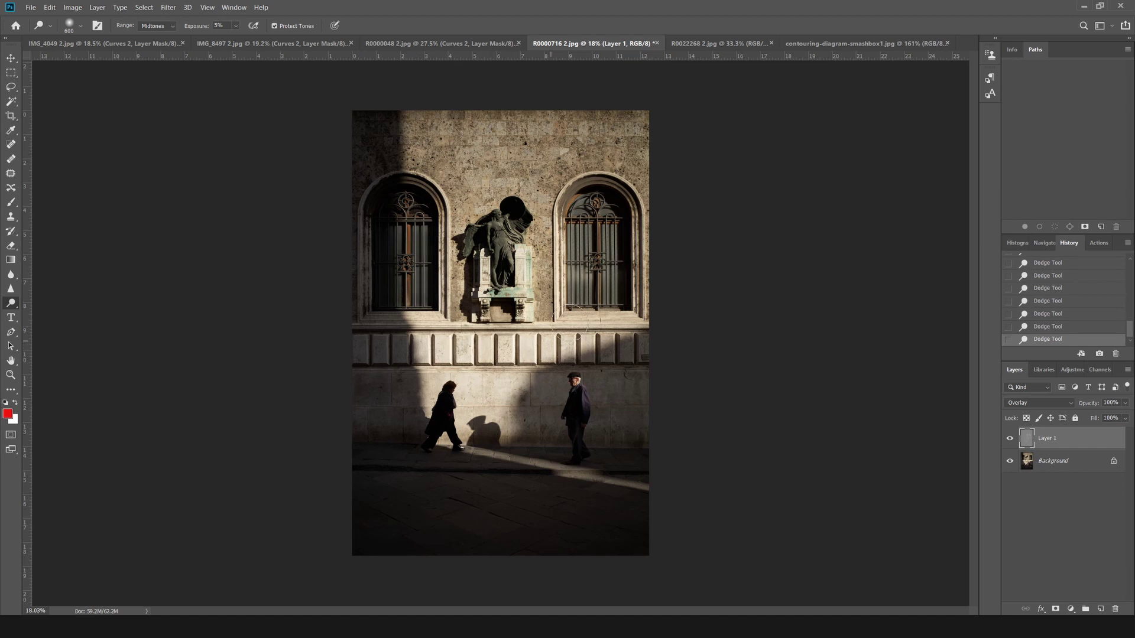
Compare the street photo with and without the dodging on Layer 1.
left_click(1010, 438)
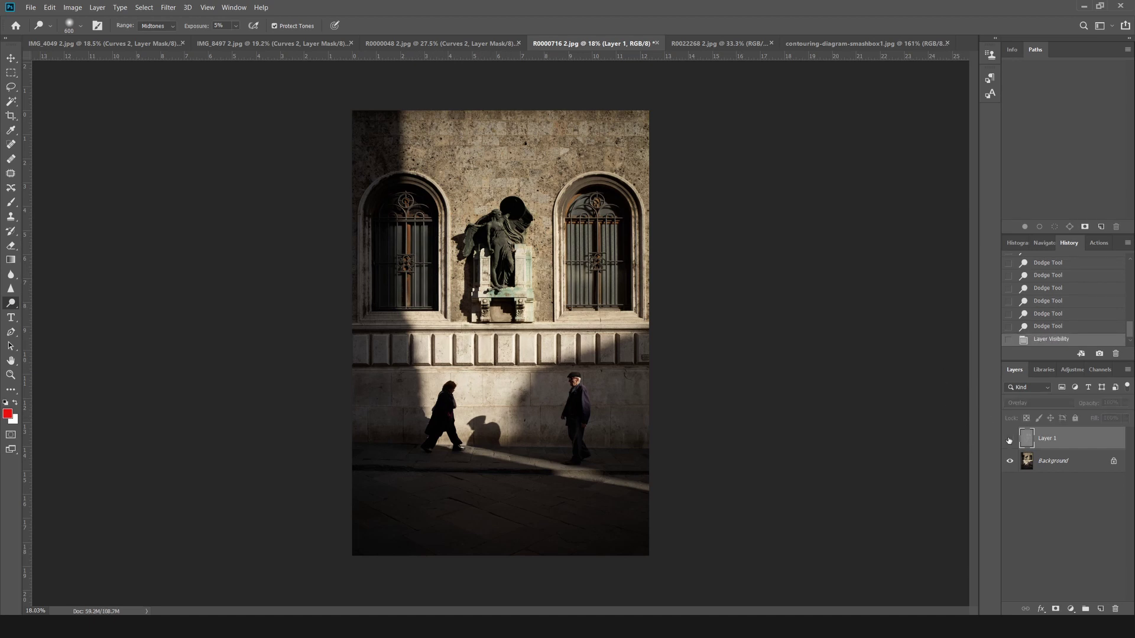
left_click(1009, 438)
left_click(1010, 439)
left_click(1009, 438)
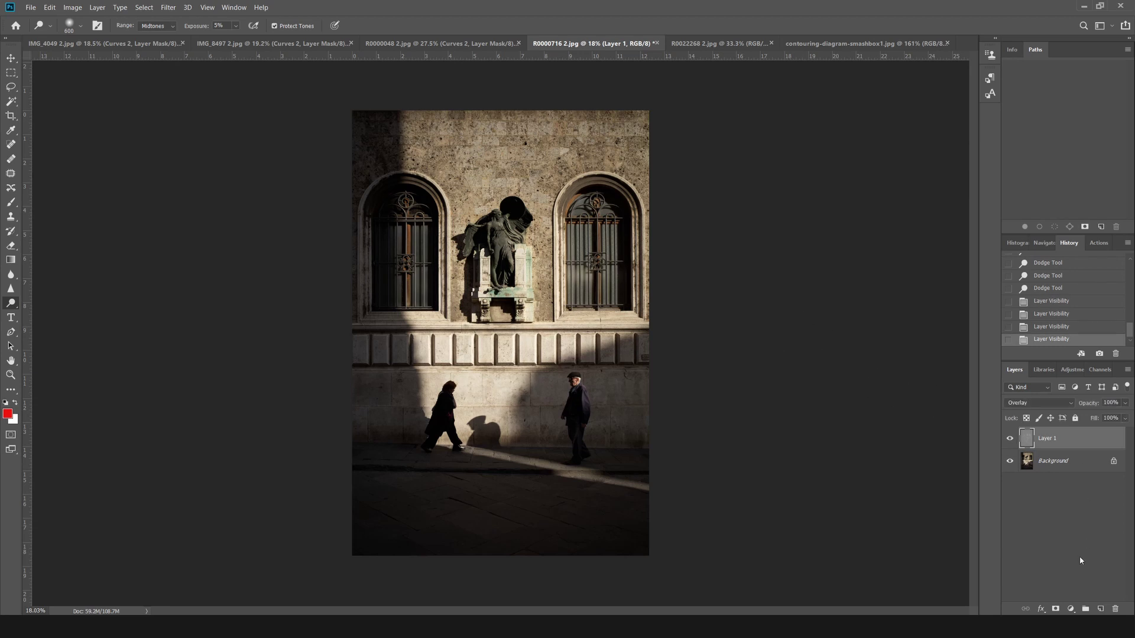
Add a second layer above Layer 1, fill it with 50% Gray and set its blend mode to Overlay.
left_click(1100, 609)
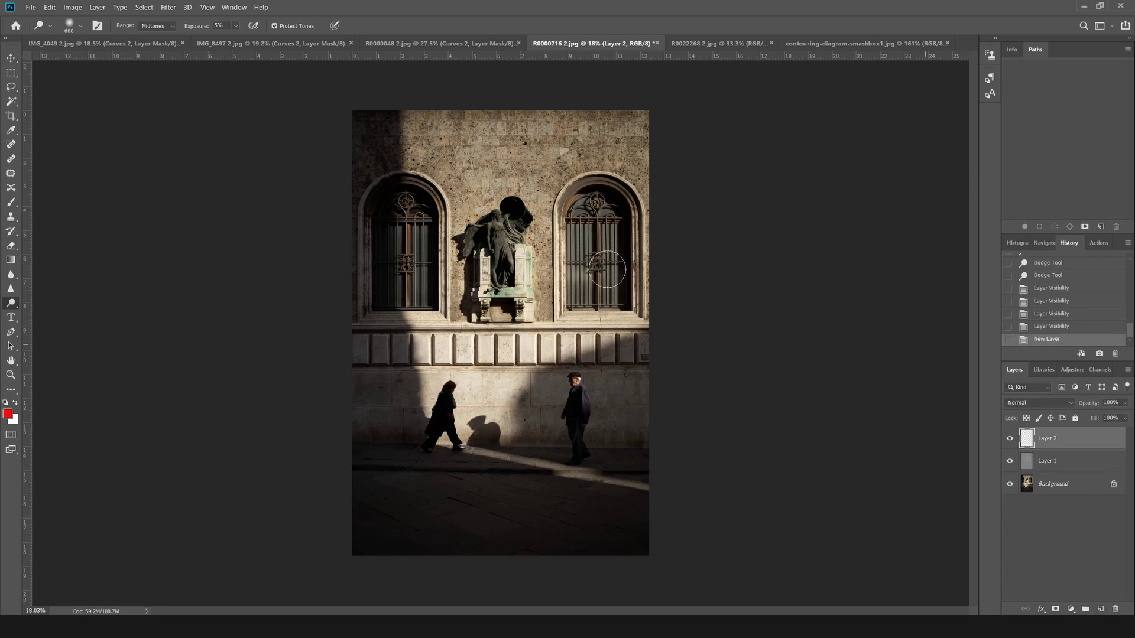
left_click(49, 7)
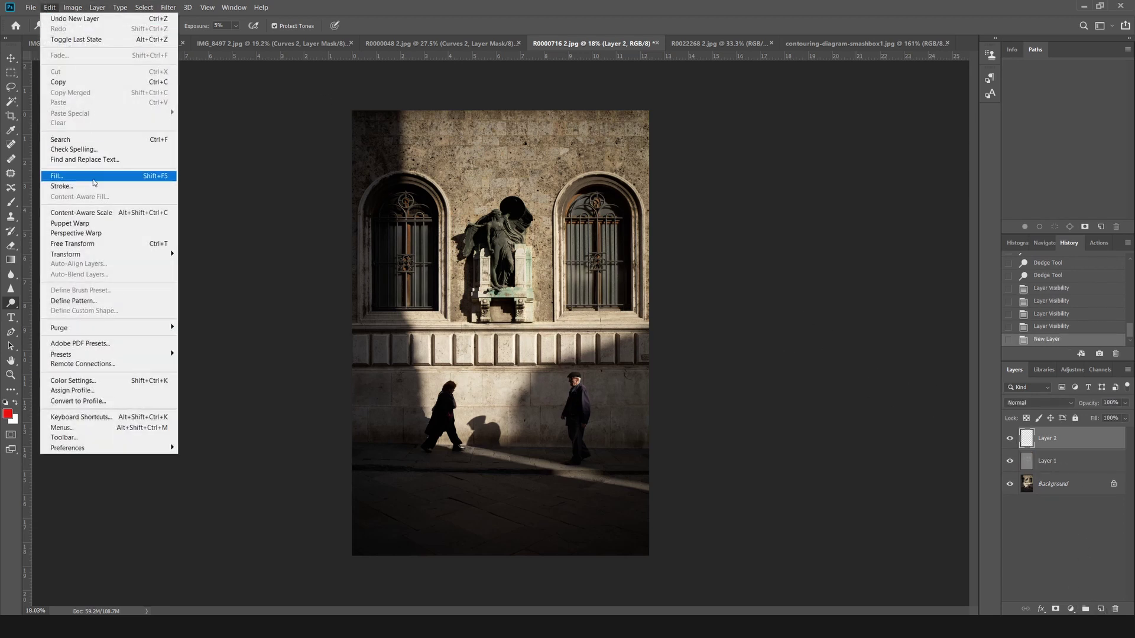
left_click(77, 176)
left_click(637, 169)
key("o")
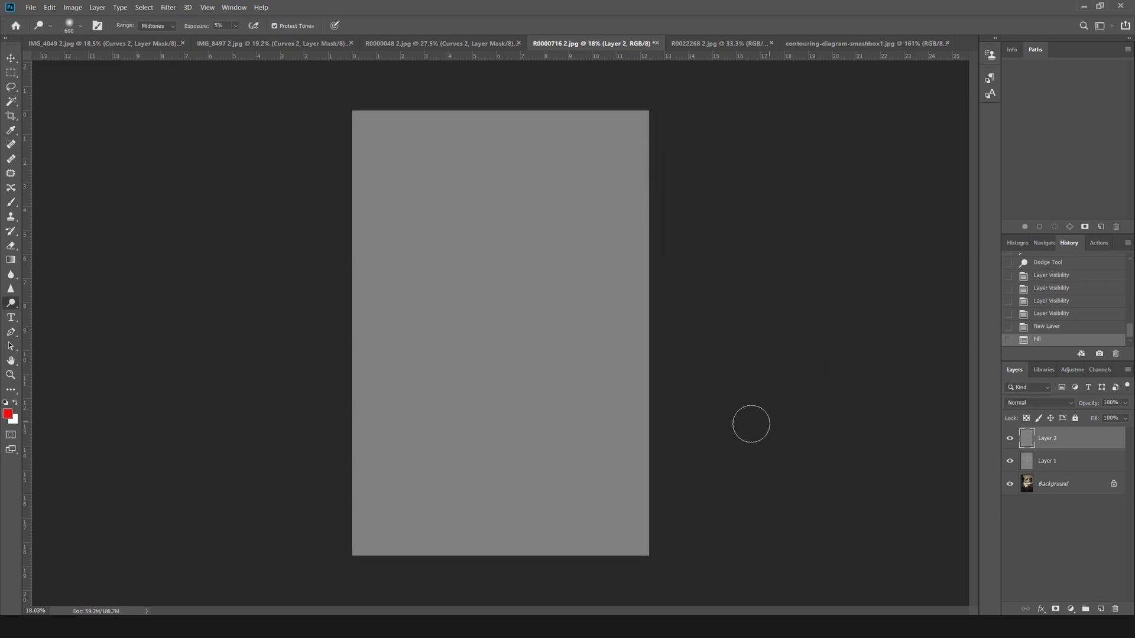
left_click(1047, 403)
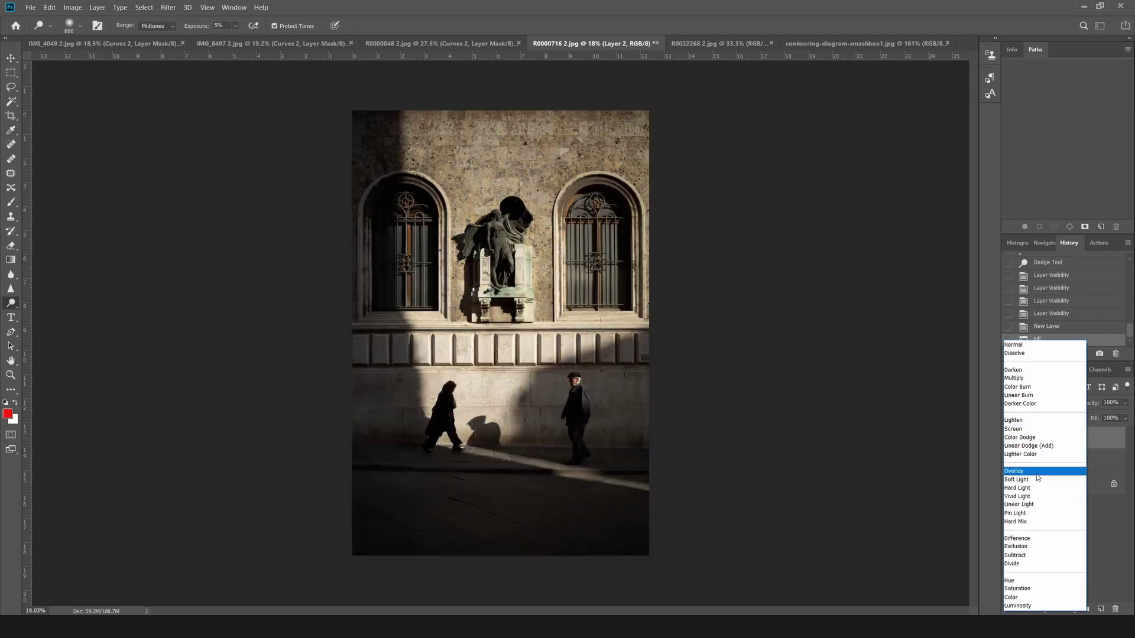
left_click(1038, 472)
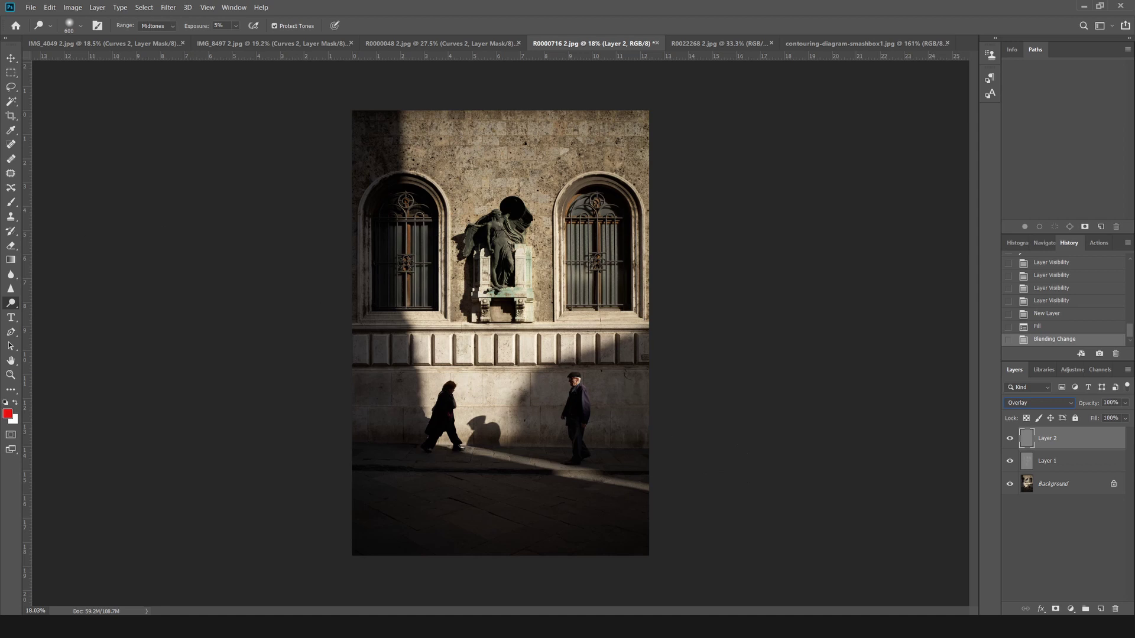
Burn the shaded left side of the street photo on Layer 2 with an enlarged brush, using Midtones at 5% exposure.
right_click(10, 303)
left_click(42, 313)
scroll(483, 396, "down", 2)
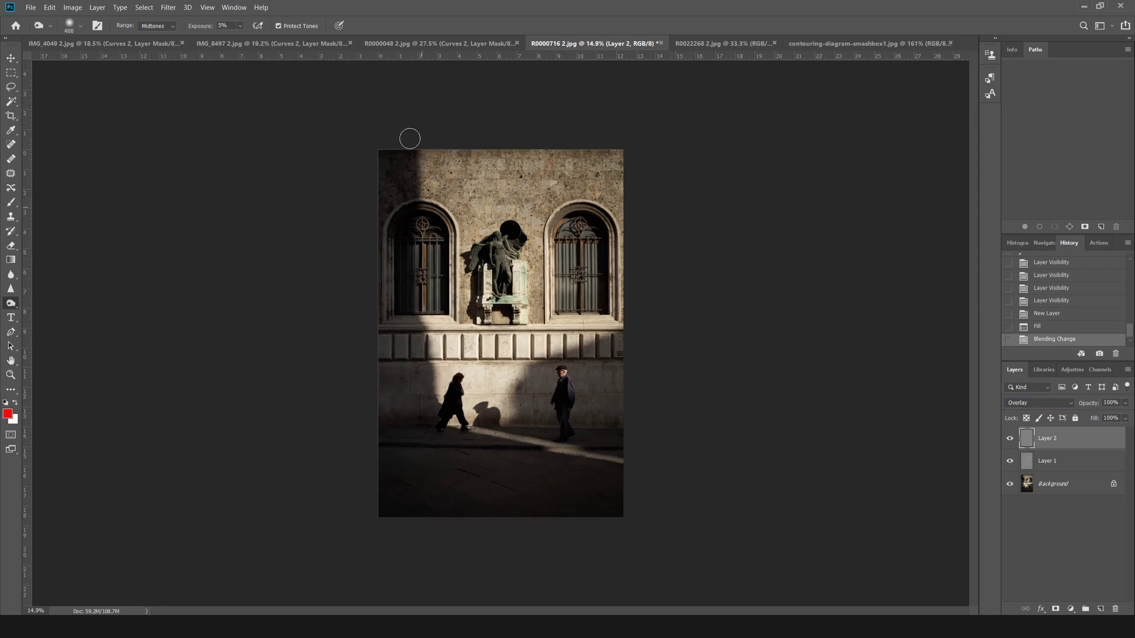
key("bracketright")
key("bracketright")
key("bracketright")
key("bracketright")
key("bracketright")
key("bracketright")
key("bracketright")
mouse_move(374, 182)
left_mouse_down()
mouse_move(410, 402)
mouse_move(385, 89)
mouse_move(406, 415)
left_mouse_up()
mouse_move(393, 336)
left_mouse_down()
mouse_move(390, 394)
mouse_move(436, 466)
mouse_move(426, 469)
left_mouse_up()
Enlarge the Burn brush to 1500 px and darken the photo's left edge and the pavement along the bottom.
key("bracketright")
key("bracketright")
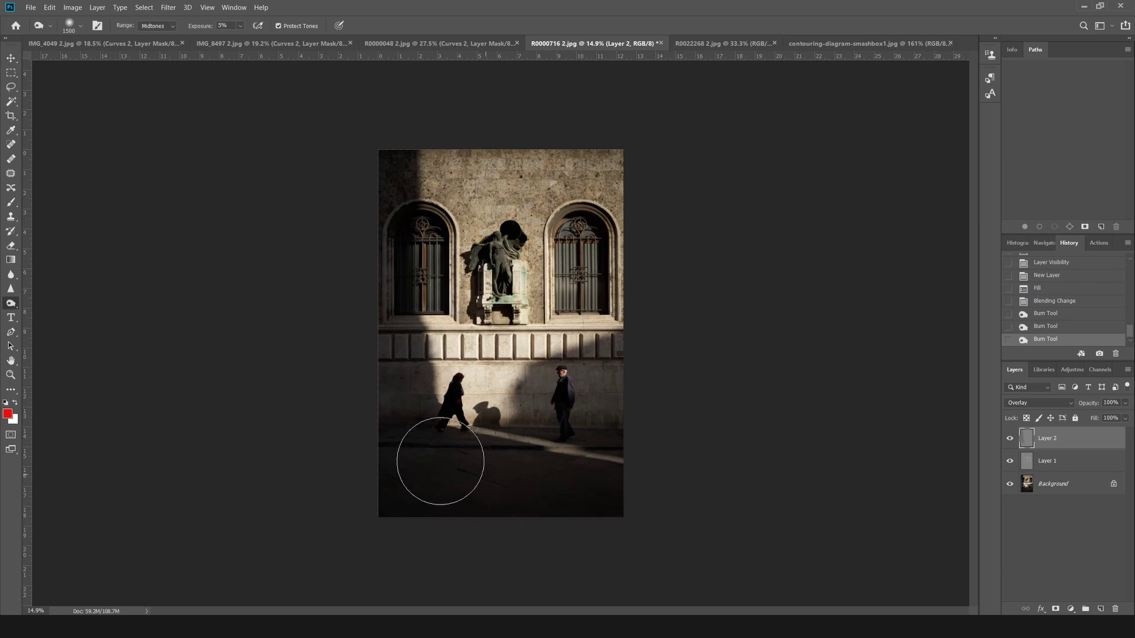
mouse_move(363, 276)
left_mouse_down()
mouse_move(368, 401)
mouse_move(376, 110)
left_mouse_up()
mouse_move(376, 110)
left_mouse_down()
mouse_move(376, 443)
mouse_move(402, 461)
left_mouse_up()
left_click_drag(400, 475, 381, 326)
mouse_move(382, 326)
left_mouse_down()
mouse_move(402, 112)
mouse_move(380, 172)
mouse_move(413, 494)
left_mouse_up()
left_click_drag(415, 497, 619, 548)
Darken more of the street photo's shaded areas on Layer 2 with the Burn brush reduced to 1200 px.
key("bracketleft")
key("bracketleft")
key("bracketleft")
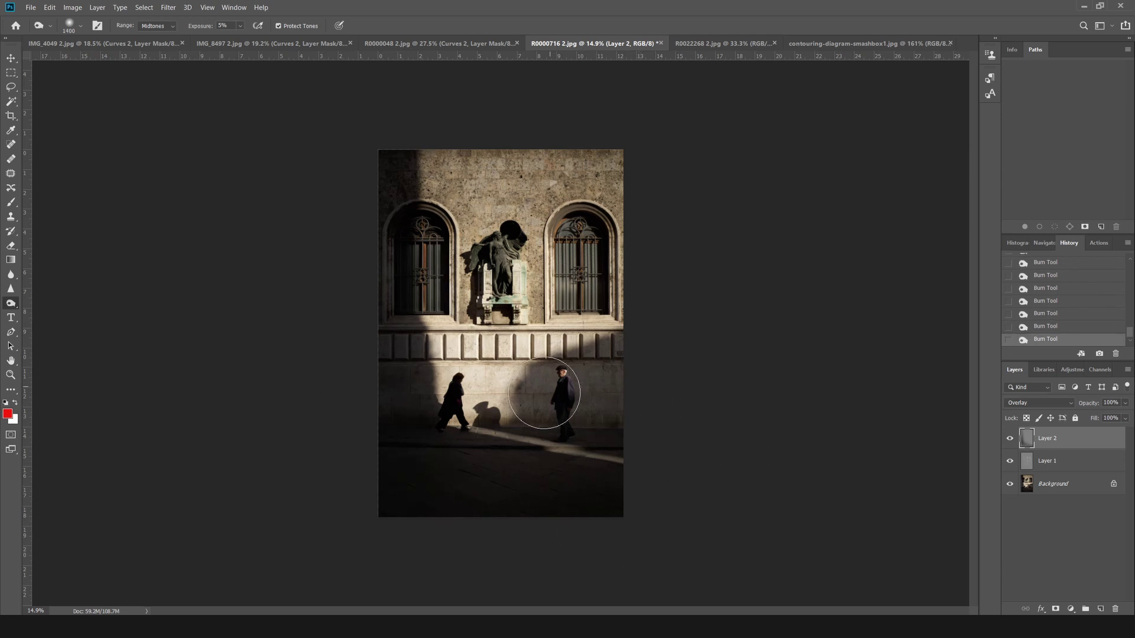
Burn the shaded wall and pavement around the walking man on Layer 2, reducing the brush to 700 px.
scroll(645, 451, "up", 9)
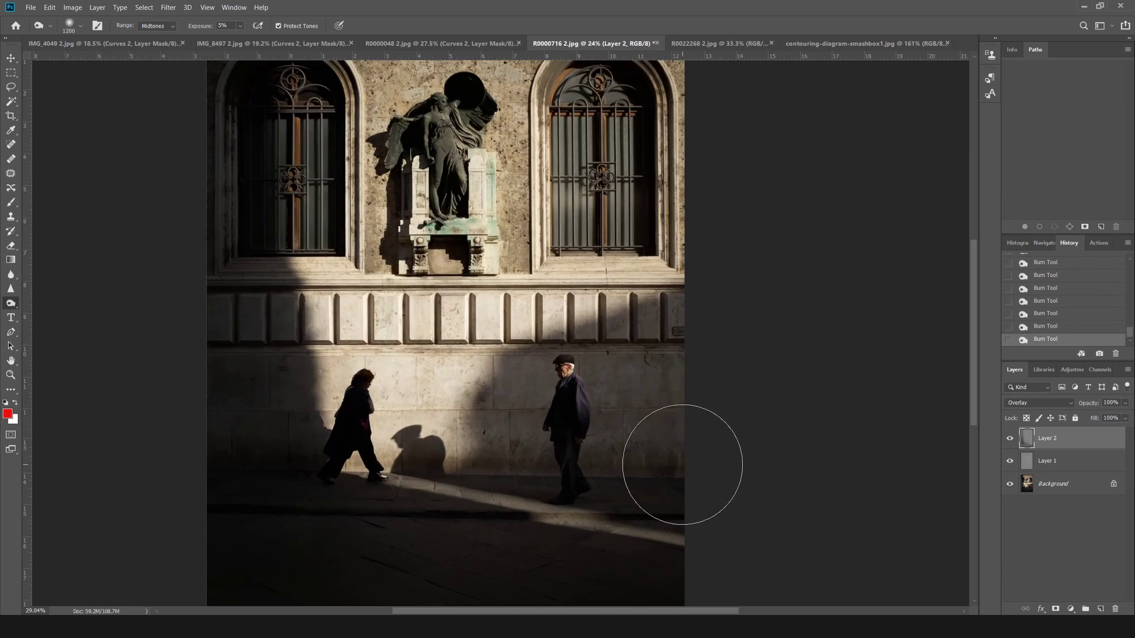
key("bracketleft")
key("bracketleft")
key("bracketleft")
key("bracketleft")
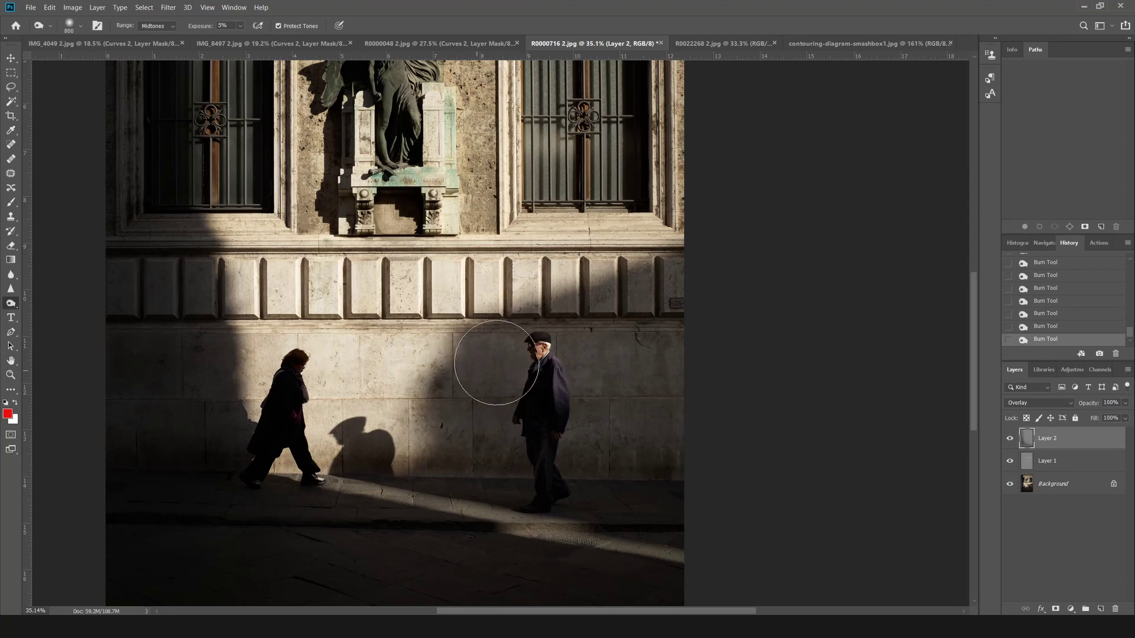
key("bracketleft")
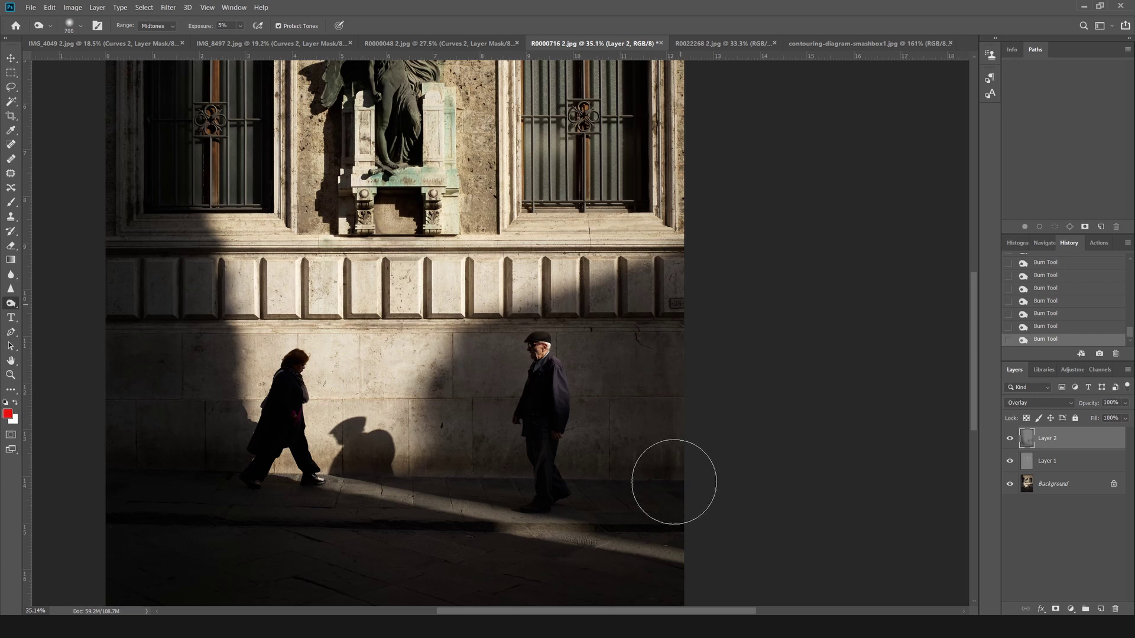
scroll(488, 458, "down", 5)
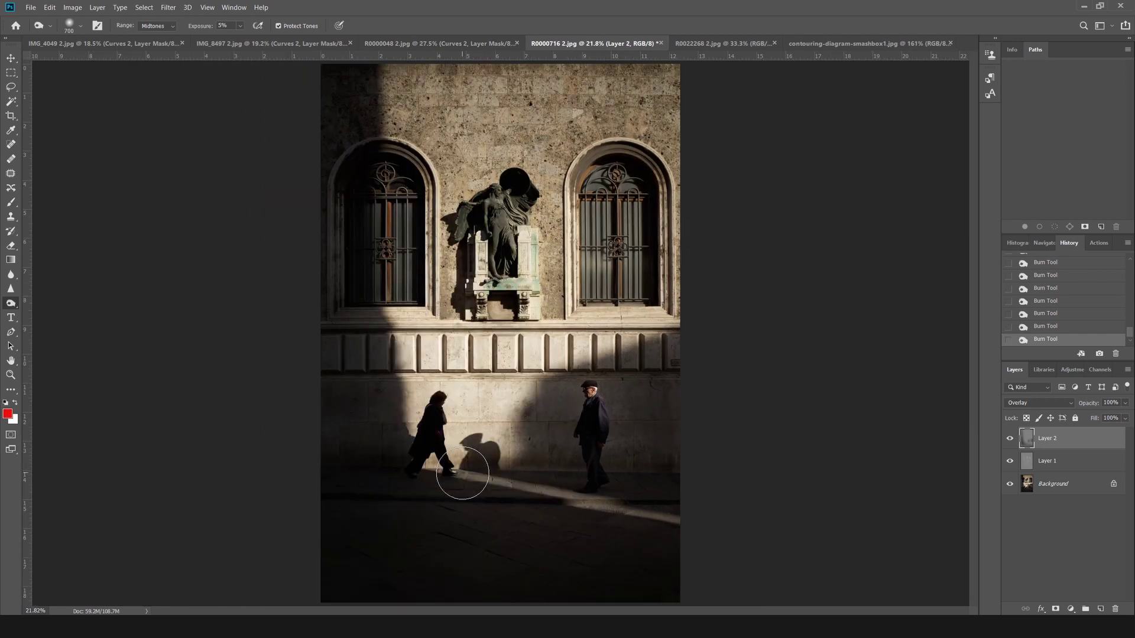
scroll(487, 390, "down", 1)
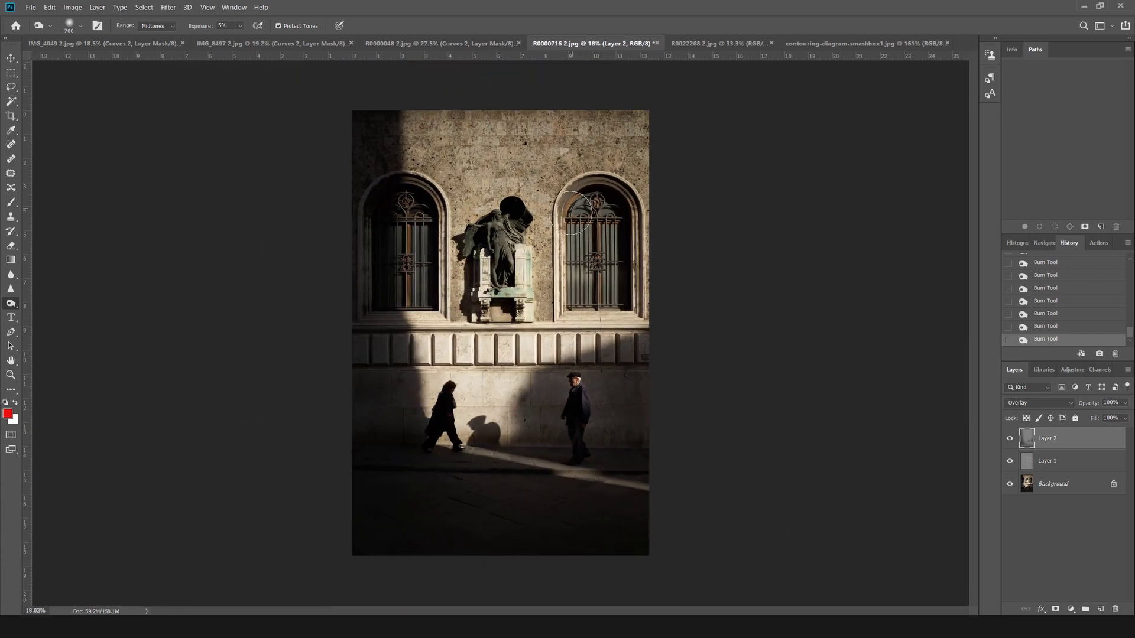
Enlarge the Burn brush to 1500 px over the street photo's upper facade.
key("bracketright")
key("bracketright")
key("bracketright")
key("bracketright")
key("bracketright")
key("bracketright")
key("bracketright")
key("bracketright")
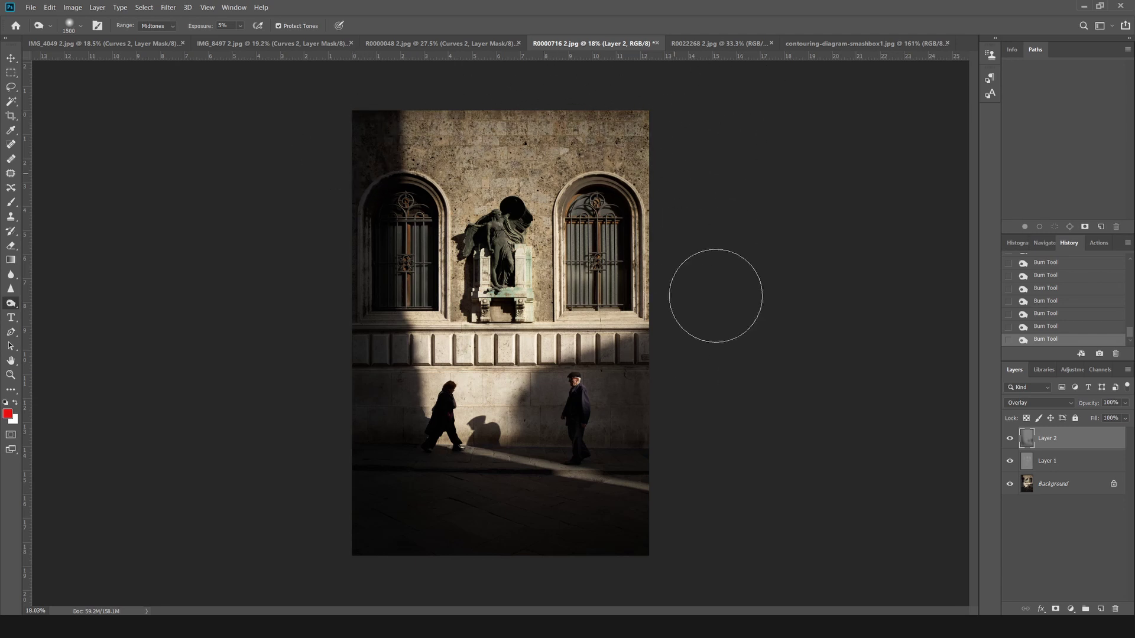
Compare the street photo with and without the burning on Layer 2.
left_click(1009, 439)
left_click(1009, 440)
left_click(1009, 440)
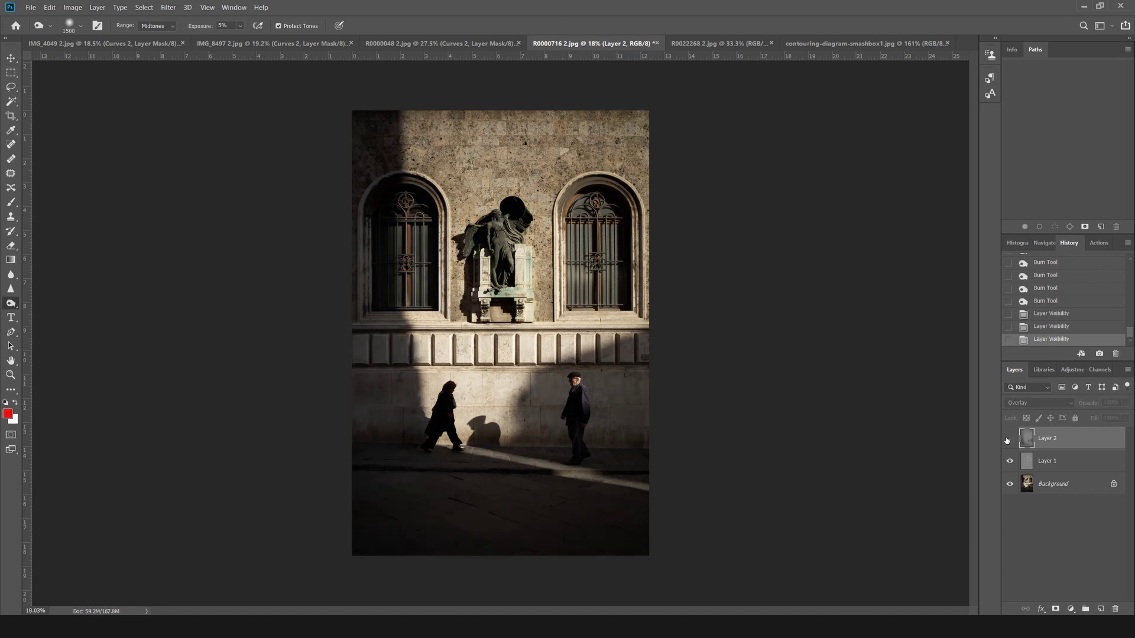
left_click(1008, 439)
Compare the original Background with the combined dodging and burning of Layer 1 and Layer 2.
left_click(1009, 486, "alt")
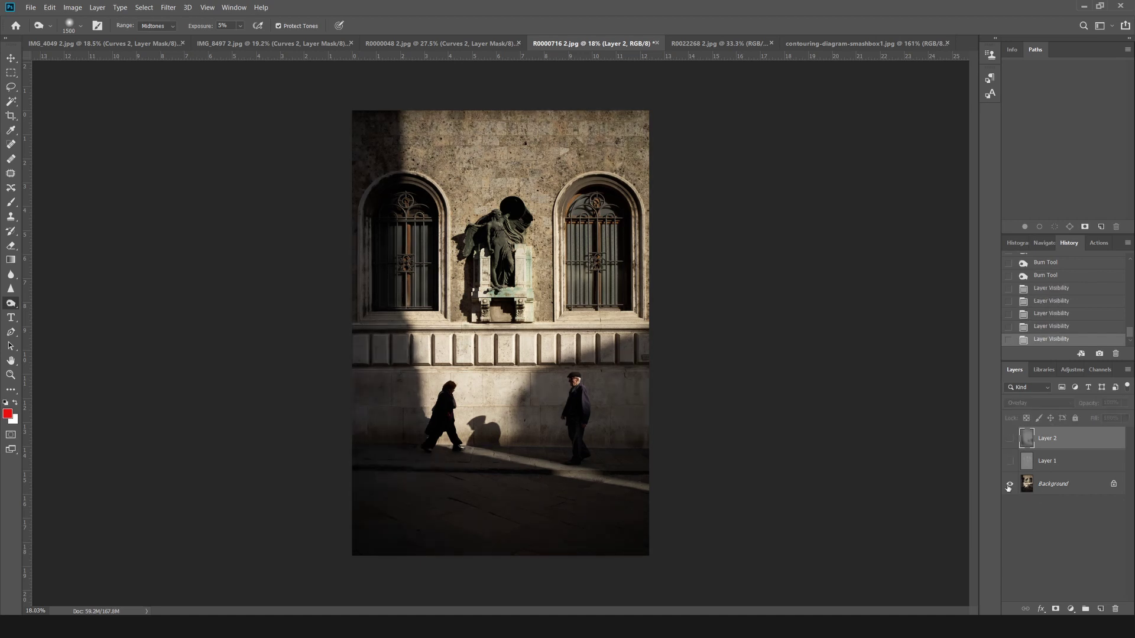
left_click(1008, 486, "alt")
left_click(1009, 486, "alt")
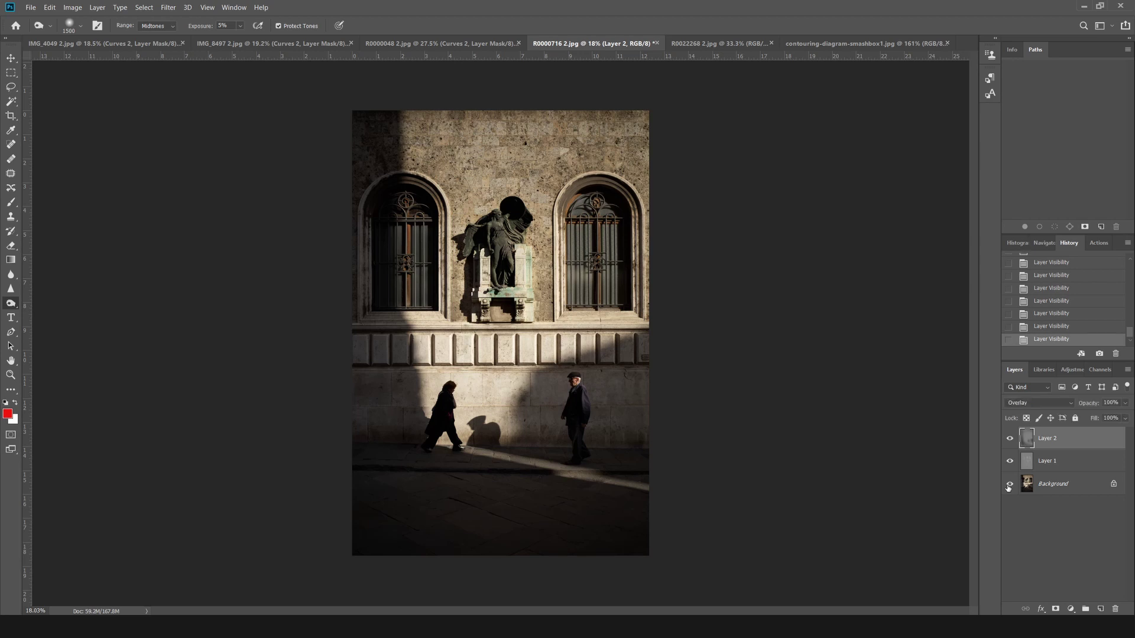
left_click(1009, 485, "alt")
left_click(1008, 485, "alt")
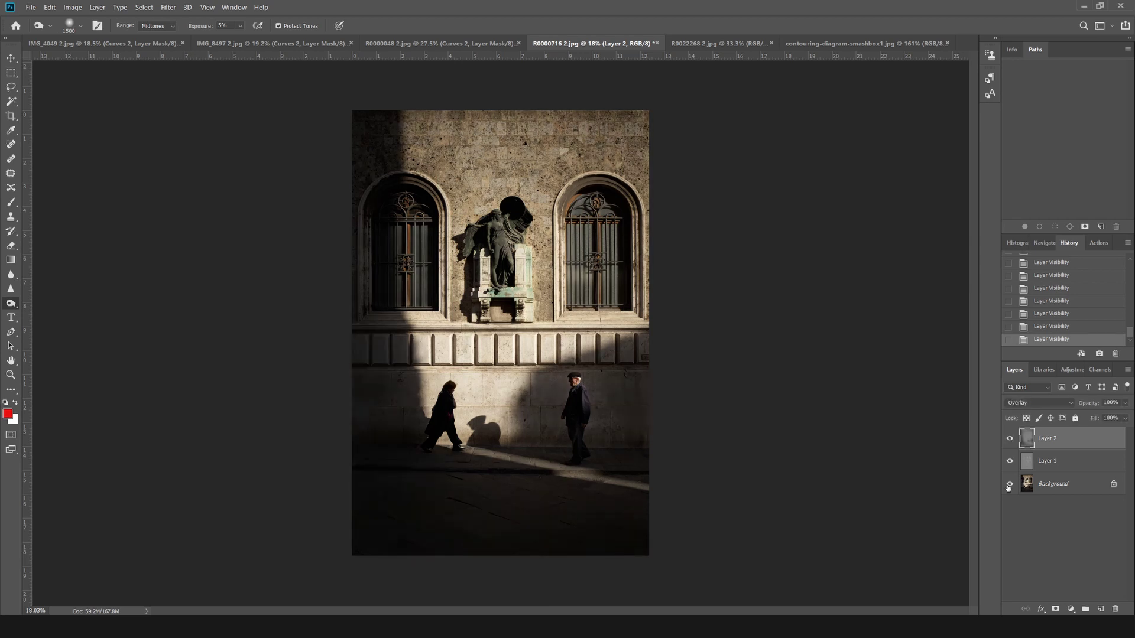
left_click(1008, 486, "alt")
left_click(1008, 486, "alt")
left_click(1009, 486, "alt")
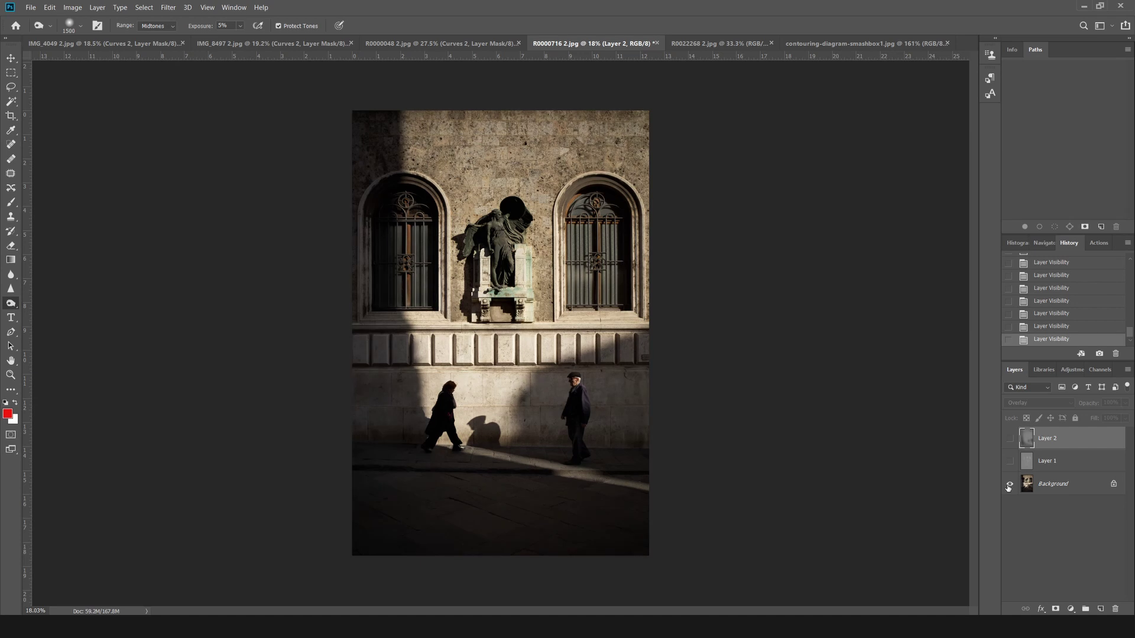
left_click(1009, 486, "alt")
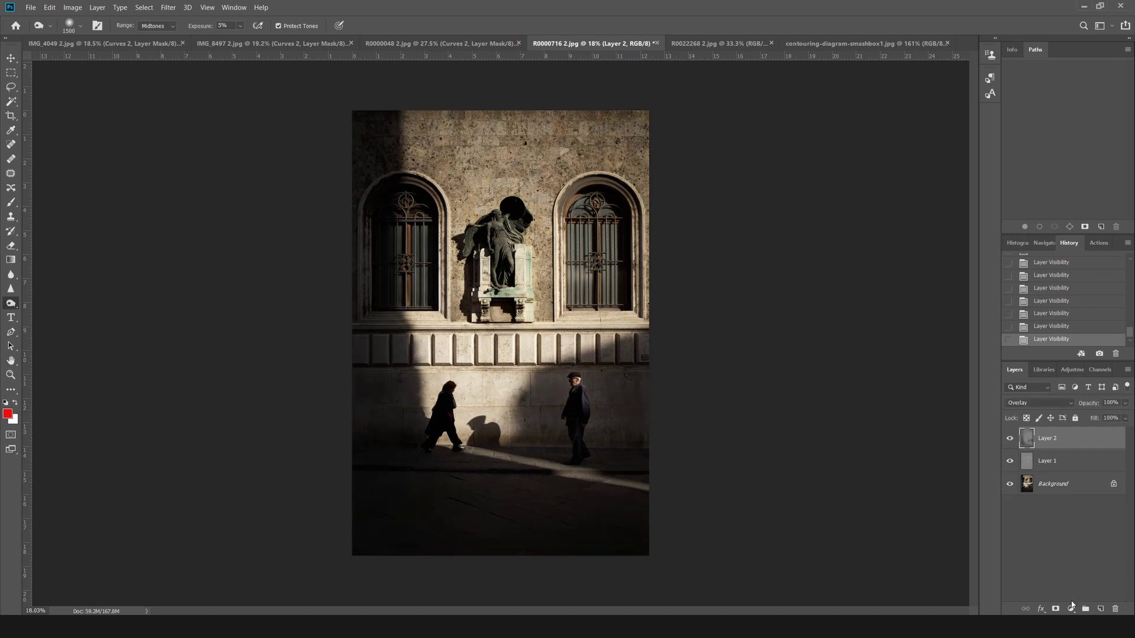
Add a Curves adjustment above Layer 2 with a gentle S-curve, mapping input 188 to 198 and input 67 to 62.
left_click(1071, 608)
left_click(1061, 471)
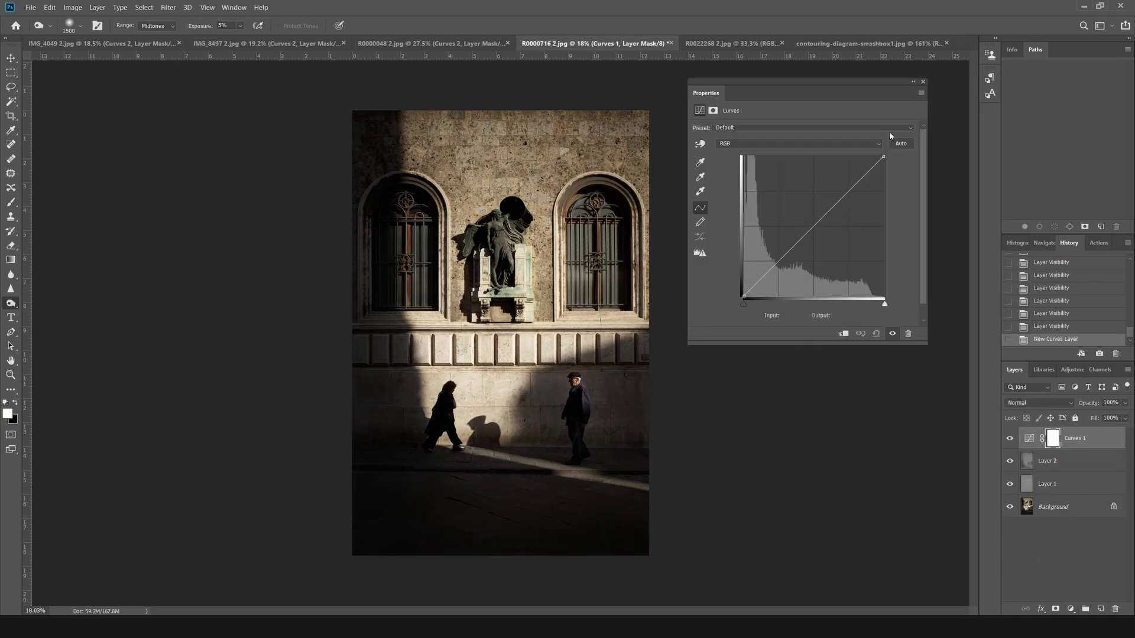
left_click(850, 187)
left_click_drag(850, 187, 847, 187)
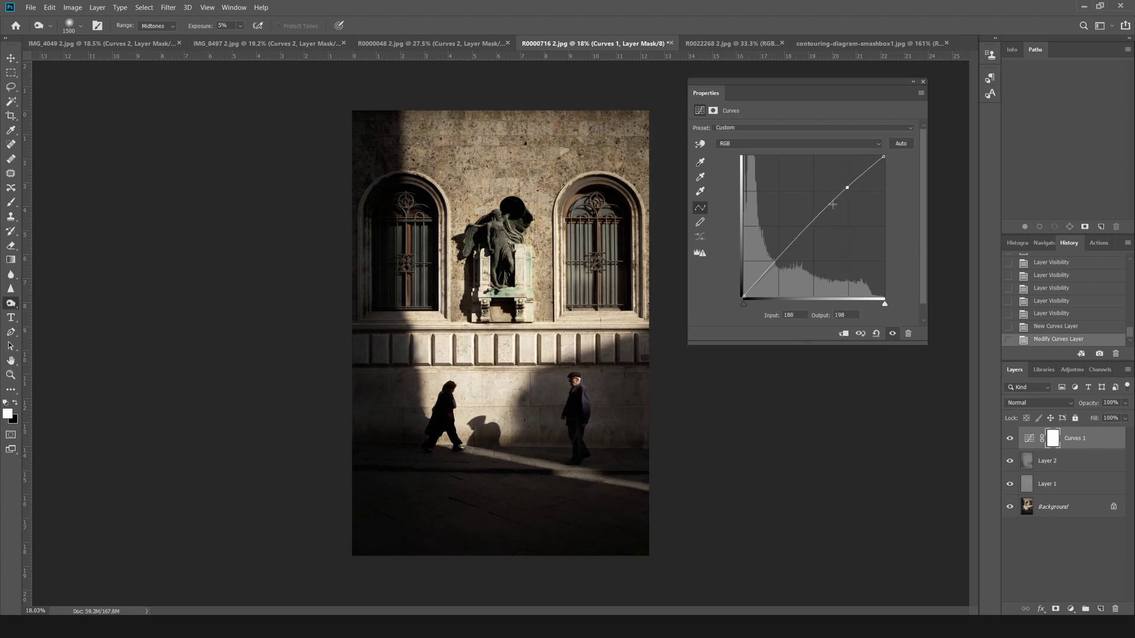
left_click_drag(778, 258, 781, 262)
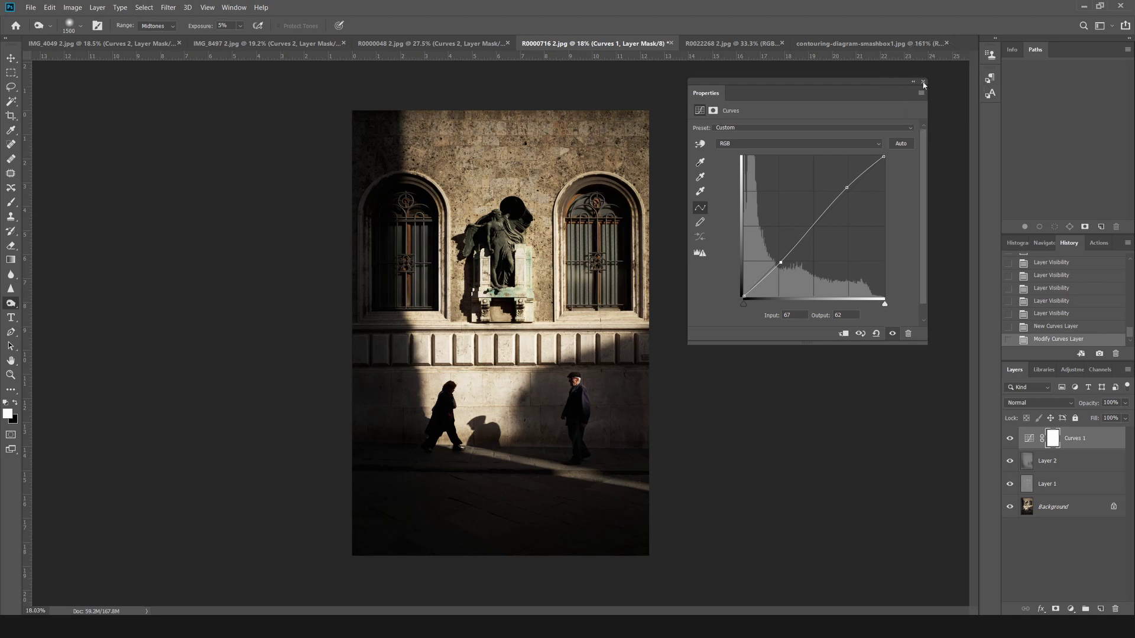
left_click(924, 82)
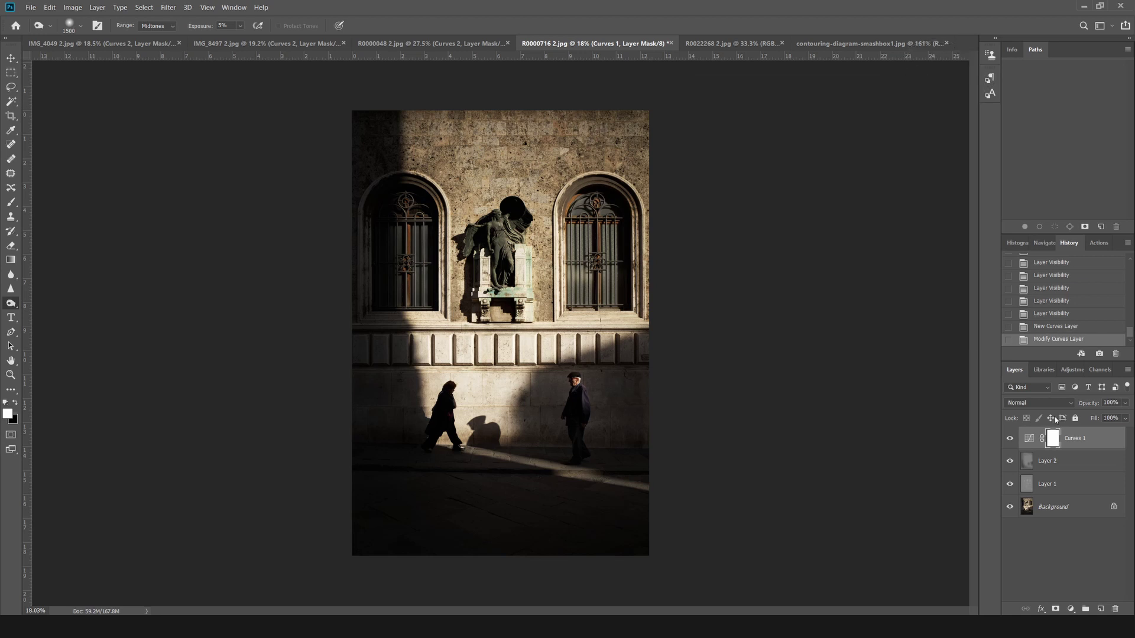
Compare the original street photo with the result of both gray layers and the Curves adjustment.
left_click(1011, 508, "alt")
left_click(1010, 509, "alt")
left_click(1011, 510, "alt")
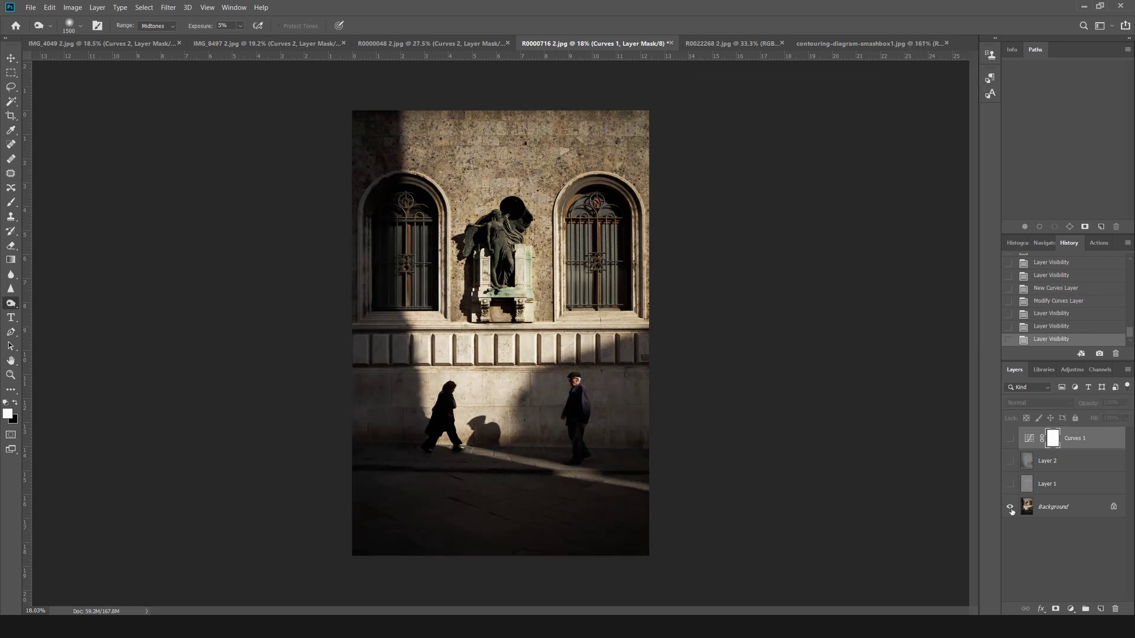
left_click(1011, 511, "alt")
left_click(1011, 511, "alt")
left_click(1011, 510, "alt")
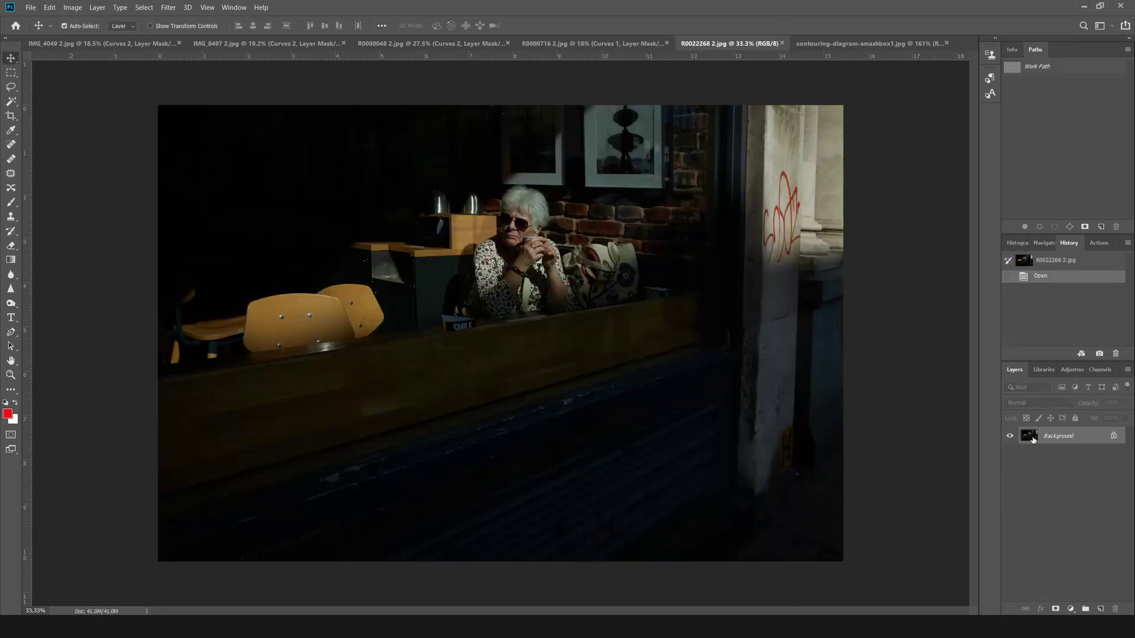
Add a Curves adjustment layer to R0022268 2.jpg, leave its curve at default and set its blend mode to Screen.
left_click(1069, 607)
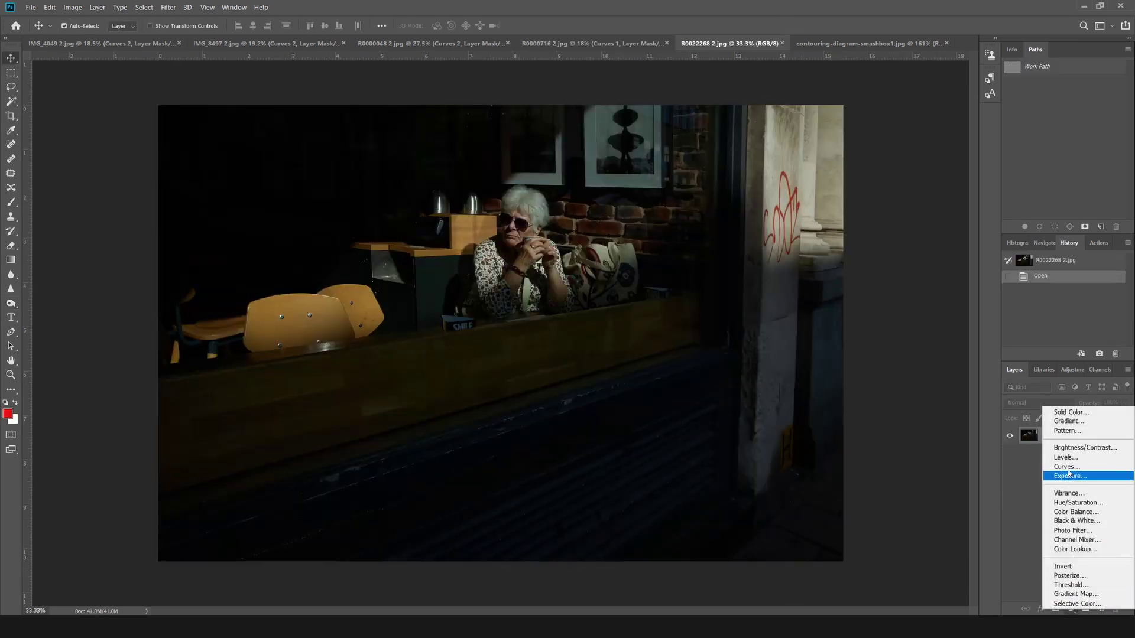
left_click(1058, 475)
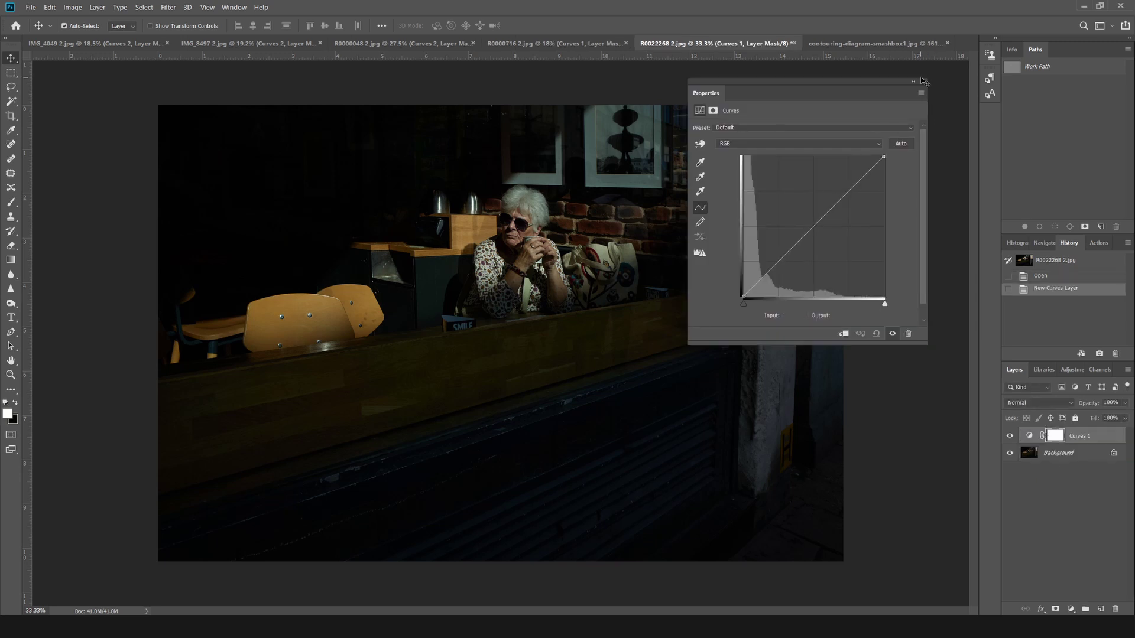
left_click(922, 82)
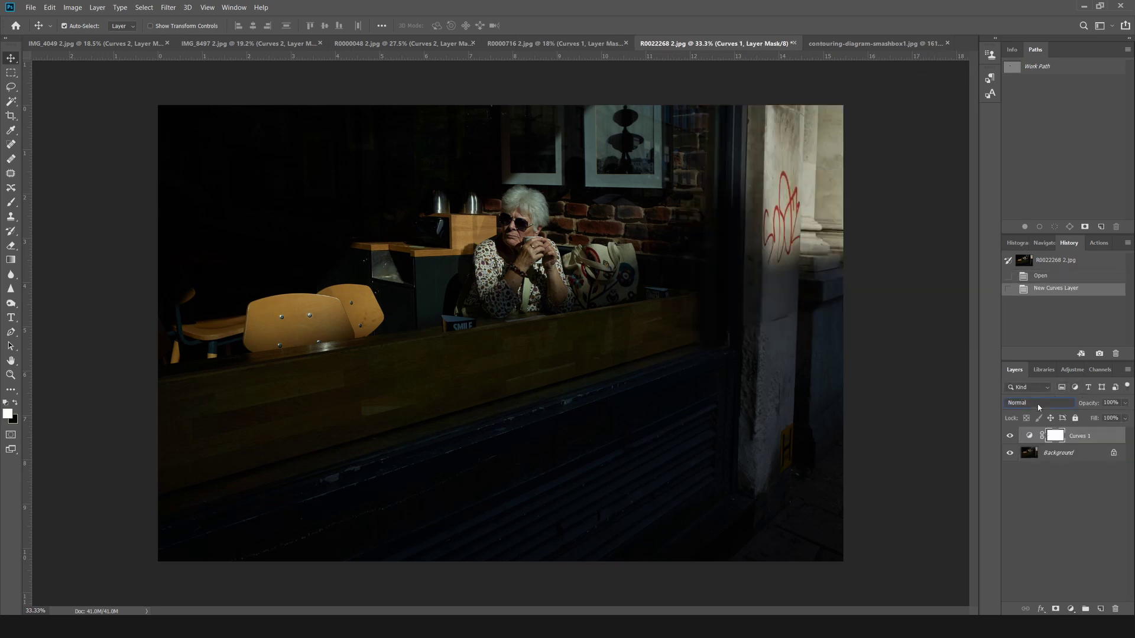
left_click(1038, 404)
left_click(1043, 432)
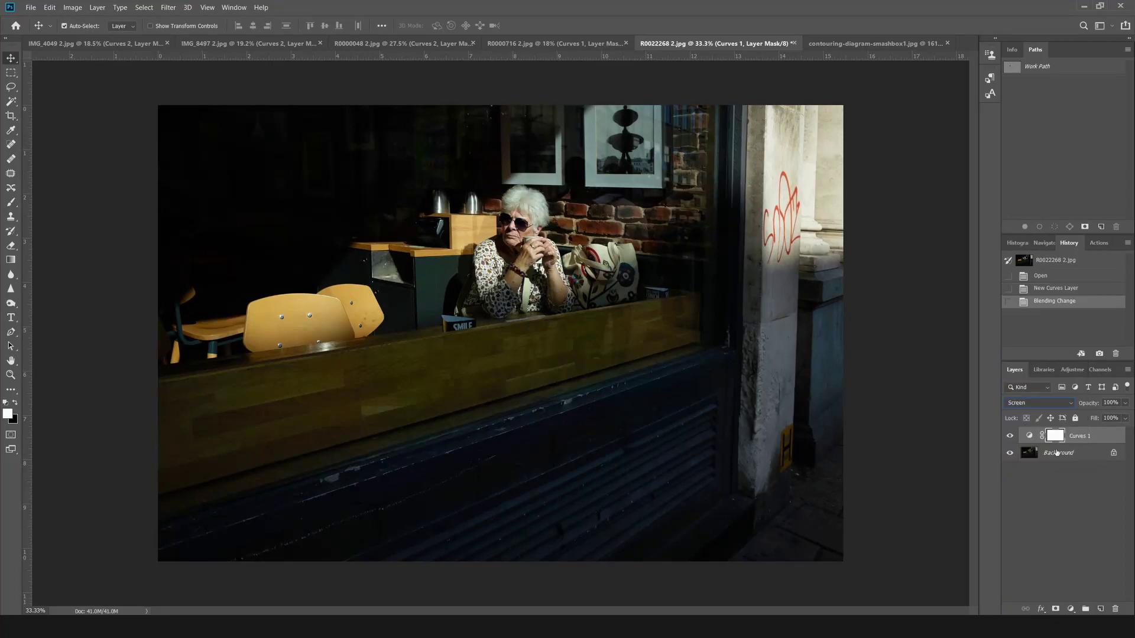
Invert the mask of the Curves 1 layer to black to hide the Screen brightening.
left_click(1107, 440)
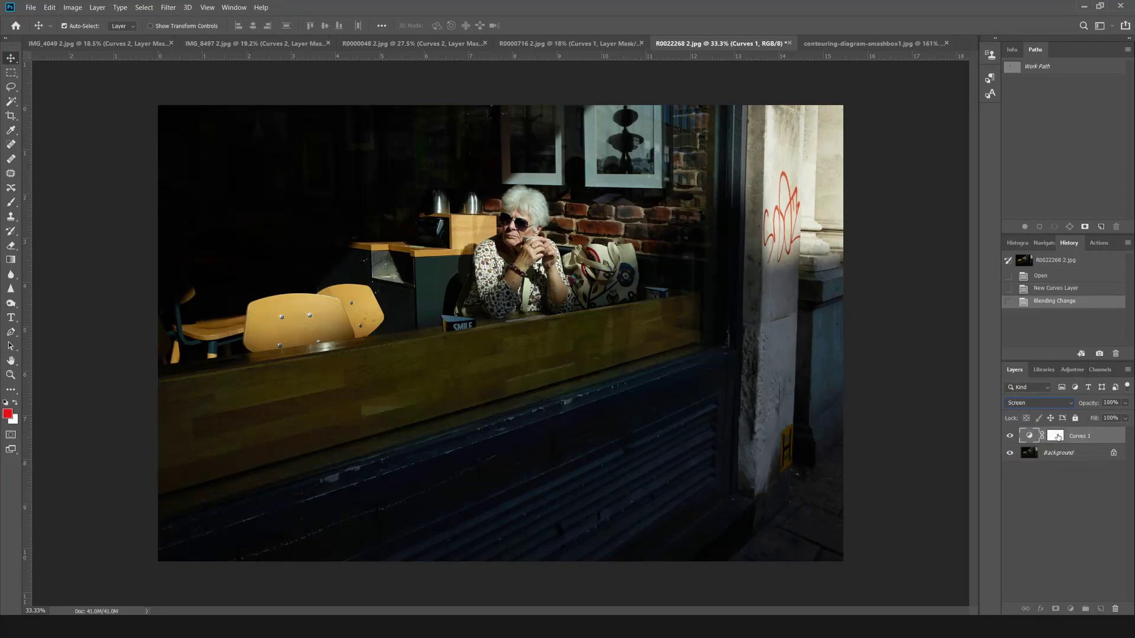
left_click(1055, 436)
key("ctrl+i")
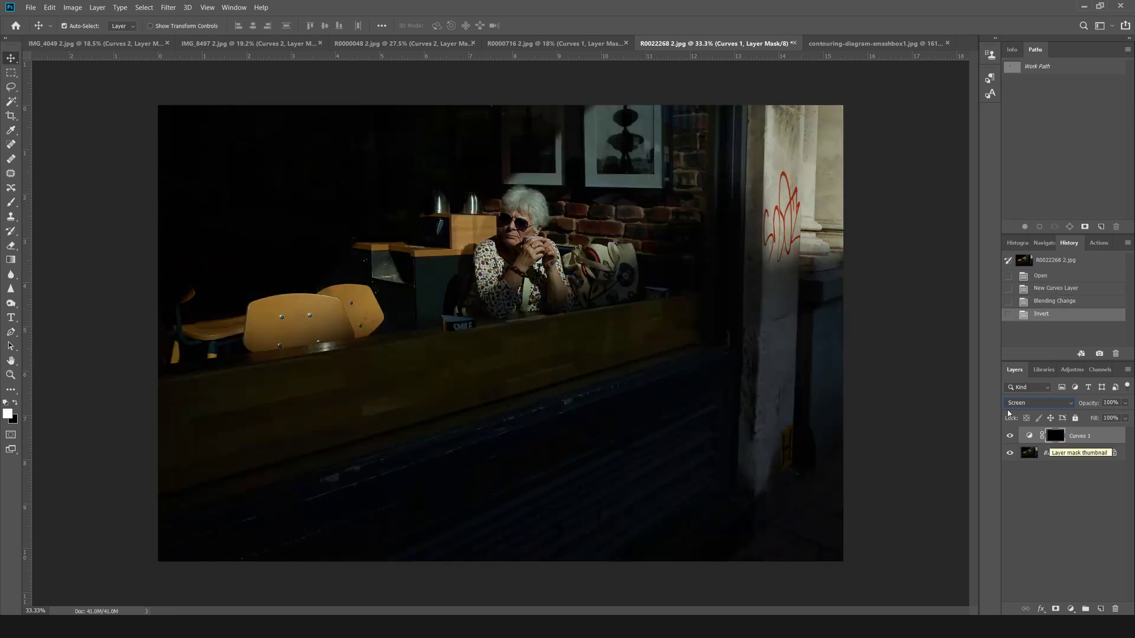
Paint white on the Curves 1 mask at 3% flow with a large soft brush, brightening a diagonal band from the chairs across the woman to the pillar.
left_click(11, 202)
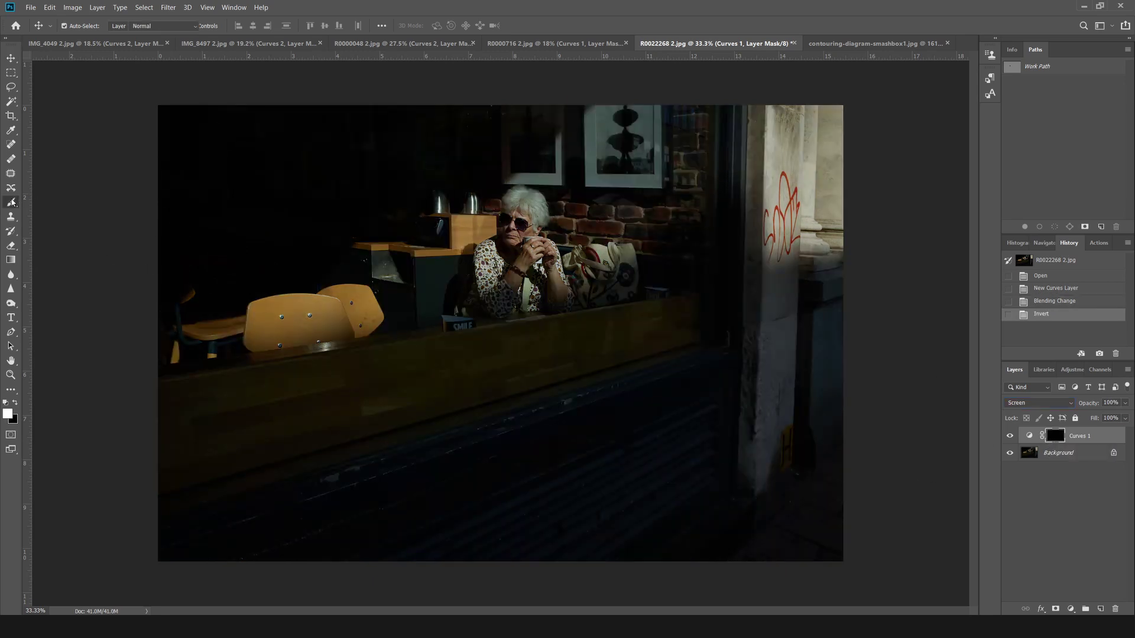
key("bracketleft")
key("bracketleft")
key("bracketleft")
key("bracketleft")
key("bracketleft")
key("bracketleft")
key("bracketleft")
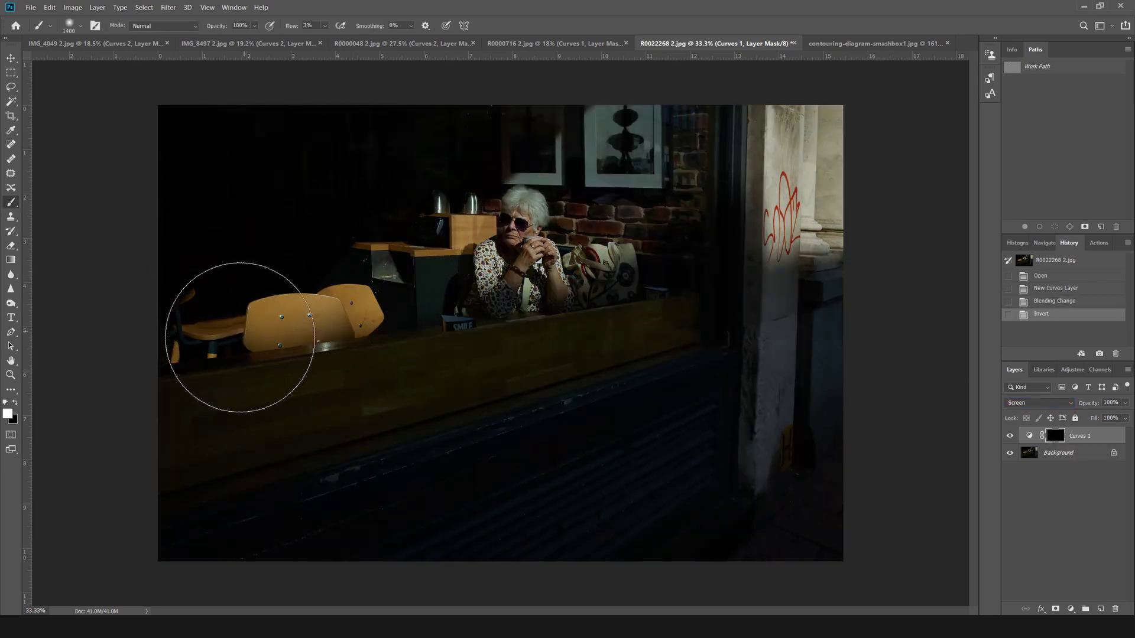
mouse_move(238, 320)
left_mouse_down()
mouse_move(489, 238)
mouse_move(415, 245)
mouse_move(496, 217)
left_mouse_up()
left_click_drag(222, 313, 638, 177)
left_click_drag(337, 275, 704, 143)
left_click_drag(457, 269, 811, 105)
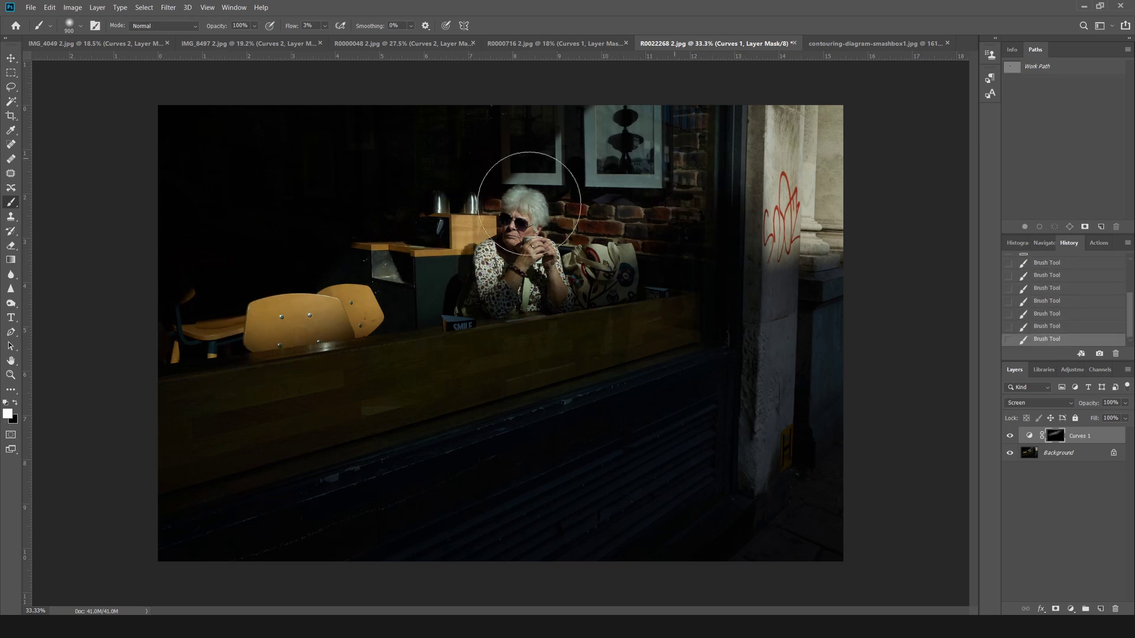
left_click_drag(547, 198, 684, 157)
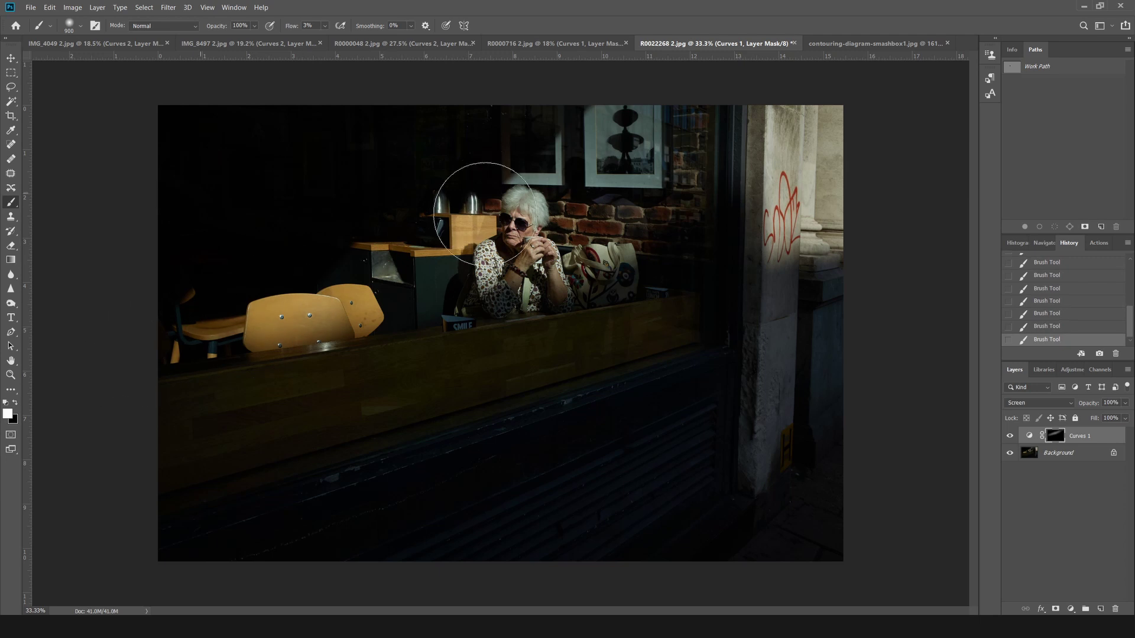
Reduce the brush to 200 px and paint the Curves 1 mask to brighten the seated woman and her handbag.
scroll(544, 260, "up", 3)
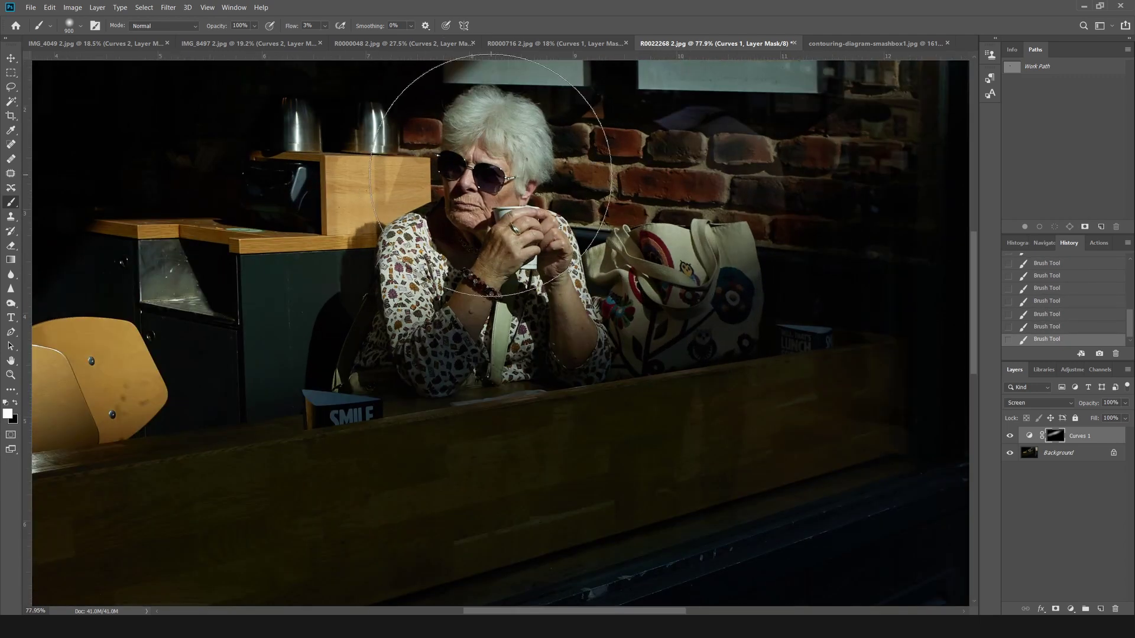
key("bracketleft")
key("bracketleft")
key("bracketleft")
key("bracketleft")
key("bracketleft")
key("bracketleft")
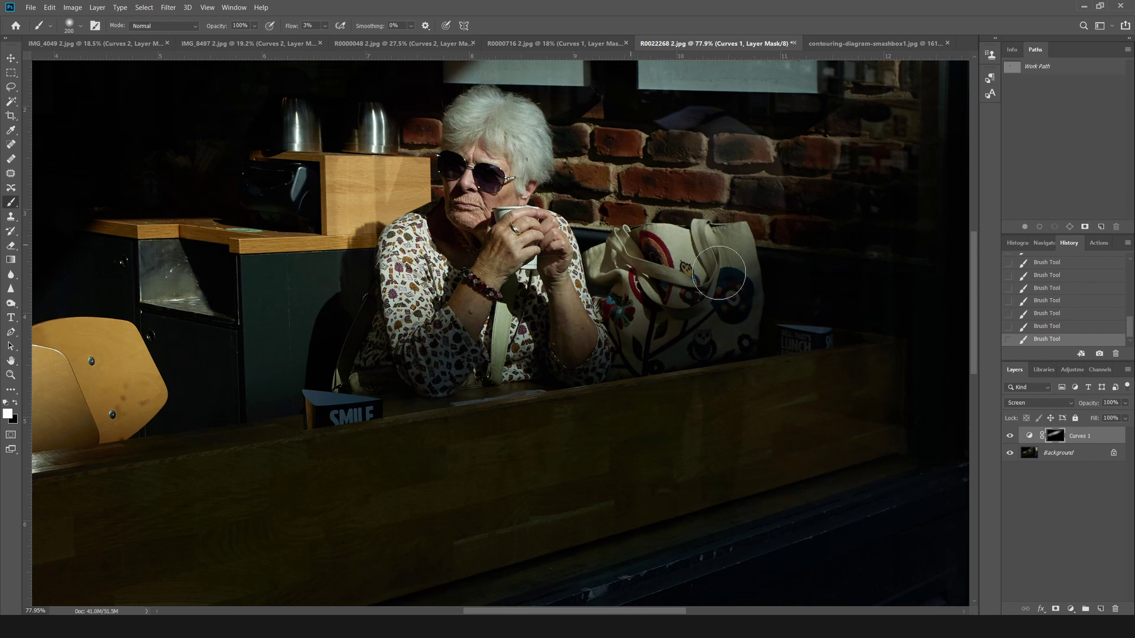
Enlarge the brush up to 700 px and brighten the chairs, framed pictures, brick wall and stone pillar on the Curves 1 mask.
scroll(352, 301, "down", 5)
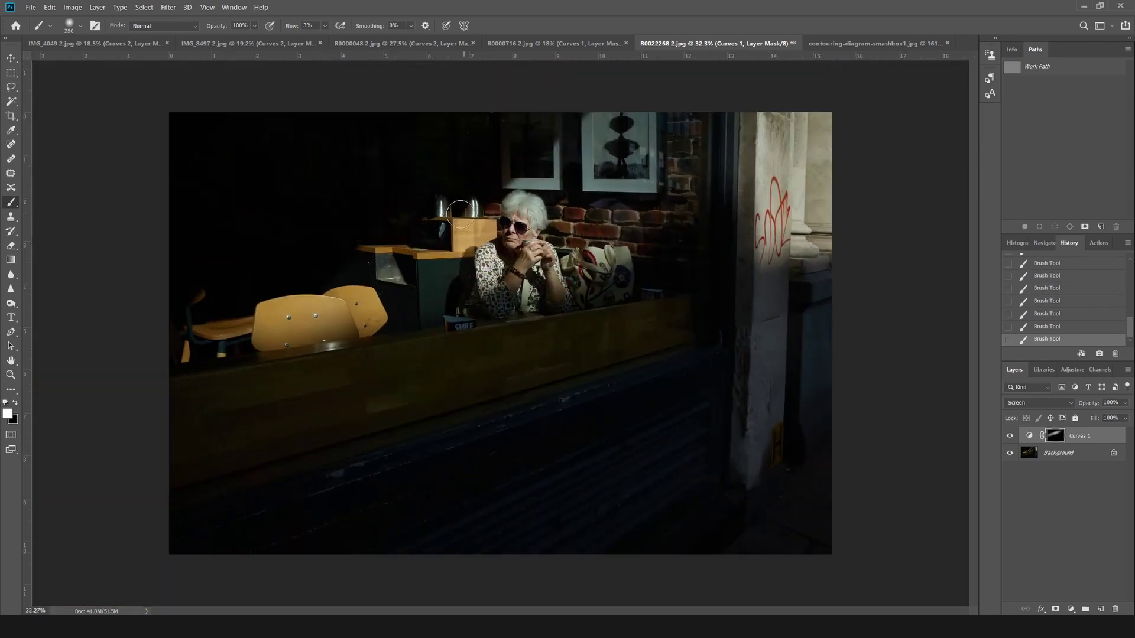
key("bracketright")
key("bracketright")
left_click_drag(283, 307, 270, 344)
left_click_drag(557, 191, 585, 183)
mouse_move(678, 151)
left_mouse_down()
mouse_move(652, 211)
mouse_move(614, 205)
mouse_move(627, 150)
left_mouse_up()
key("bracketright")
mouse_move(805, 158)
left_mouse_down()
mouse_move(791, 239)
mouse_move(816, 114)
left_mouse_up()
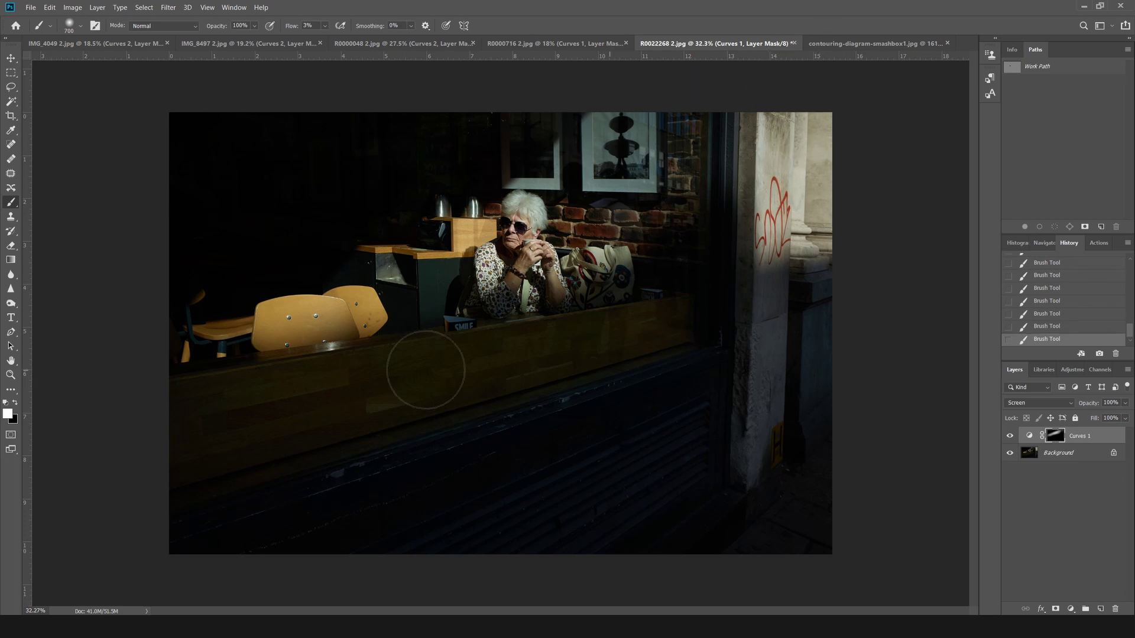
Reduce the brush to 90 px and brighten the details around the SMILE sign and the woman's sleeve on the Curves 1 mask.
scroll(451, 352, "up", 5)
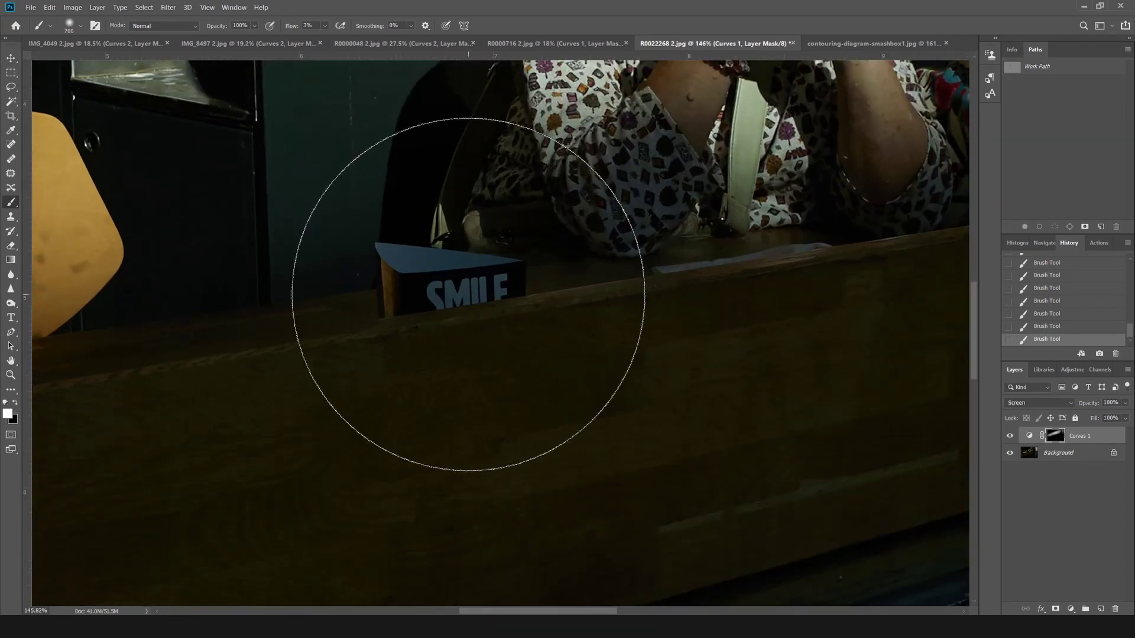
key("bracketleft")
key("bracketleft")
key("bracketleft")
key("bracketleft")
key("bracketleft")
key("bracketleft")
key("bracketleft")
key("bracketleft")
key("bracketleft")
key("bracketleft")
key("bracketleft")
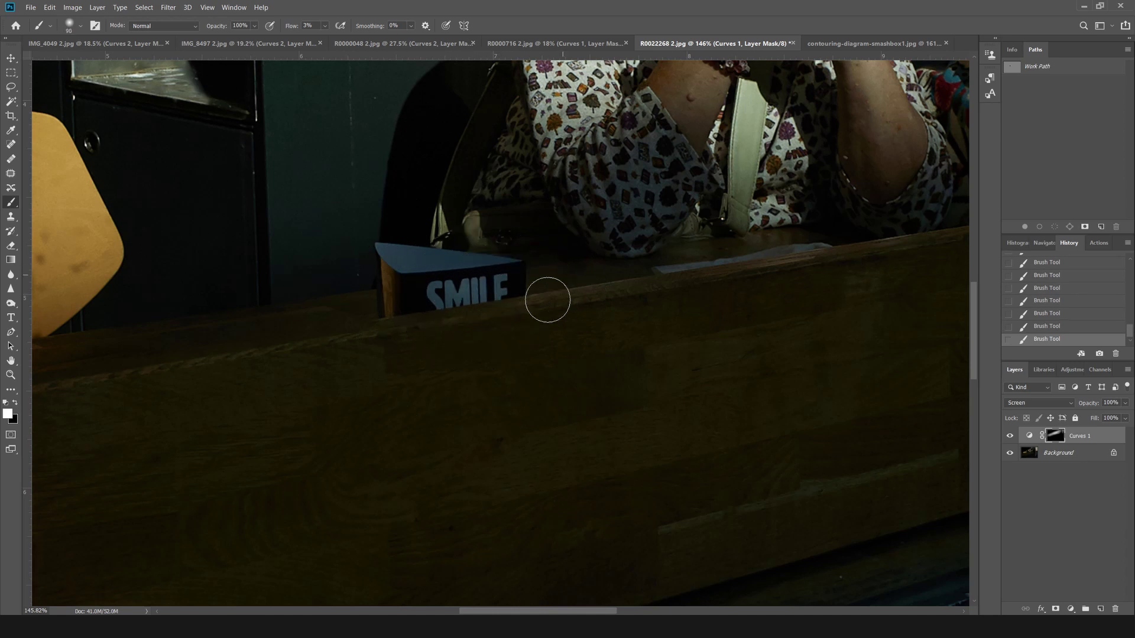
Hide and show the Curves 1 layer to compare the whole photo with and without the brightening.
scroll(399, 256, "down", 2)
key("ctrl+0")
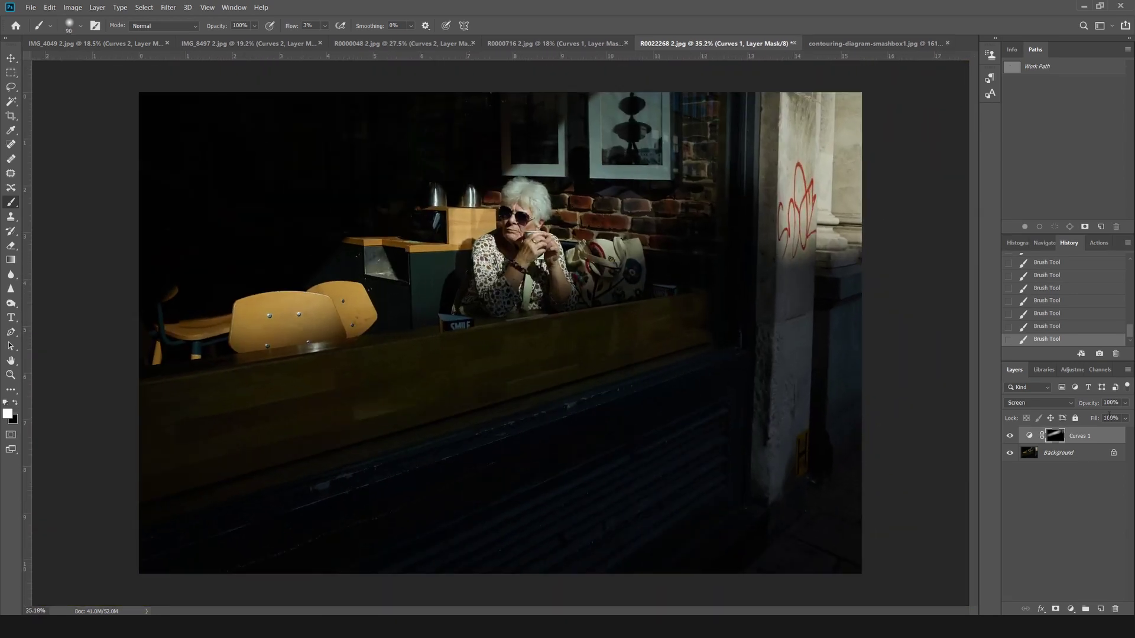
left_click(1009, 437)
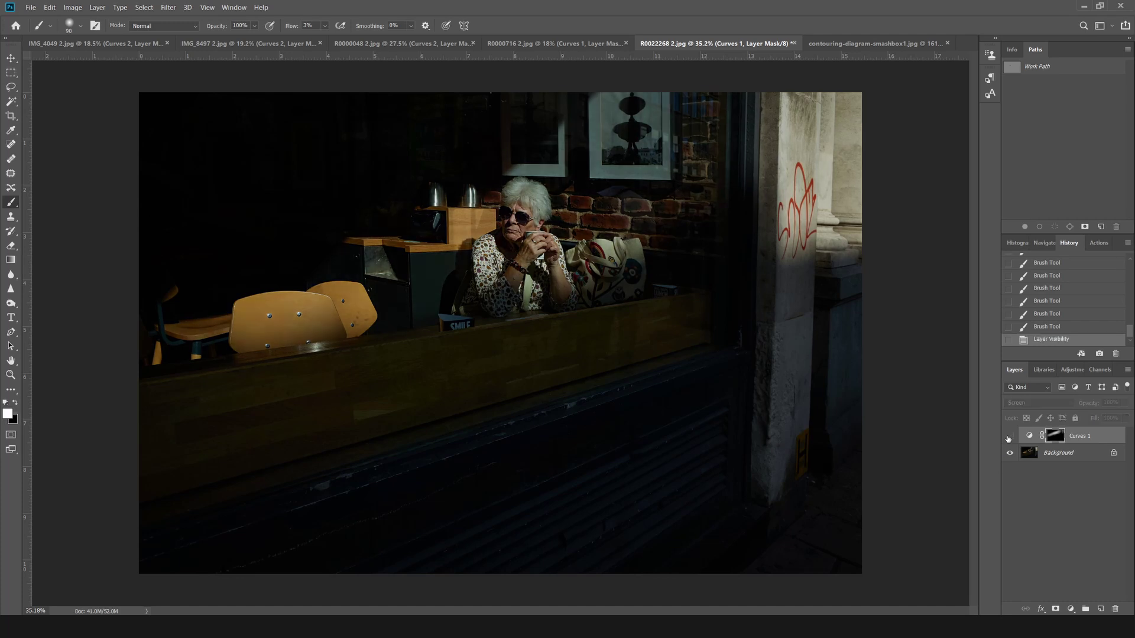
left_click(1009, 438)
left_click(1008, 438)
left_click(1008, 437)
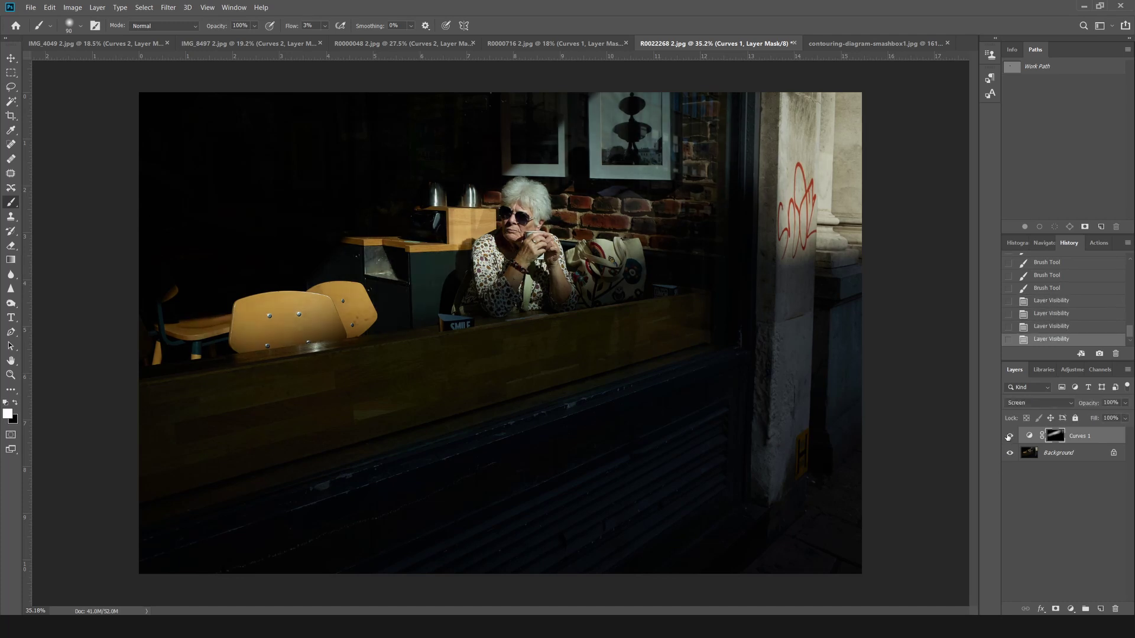
Add a second Curves adjustment layer above Curves 1 with default settings and set its blend mode to Multiply.
scroll(979, 501, "down", 1)
left_click(1070, 609)
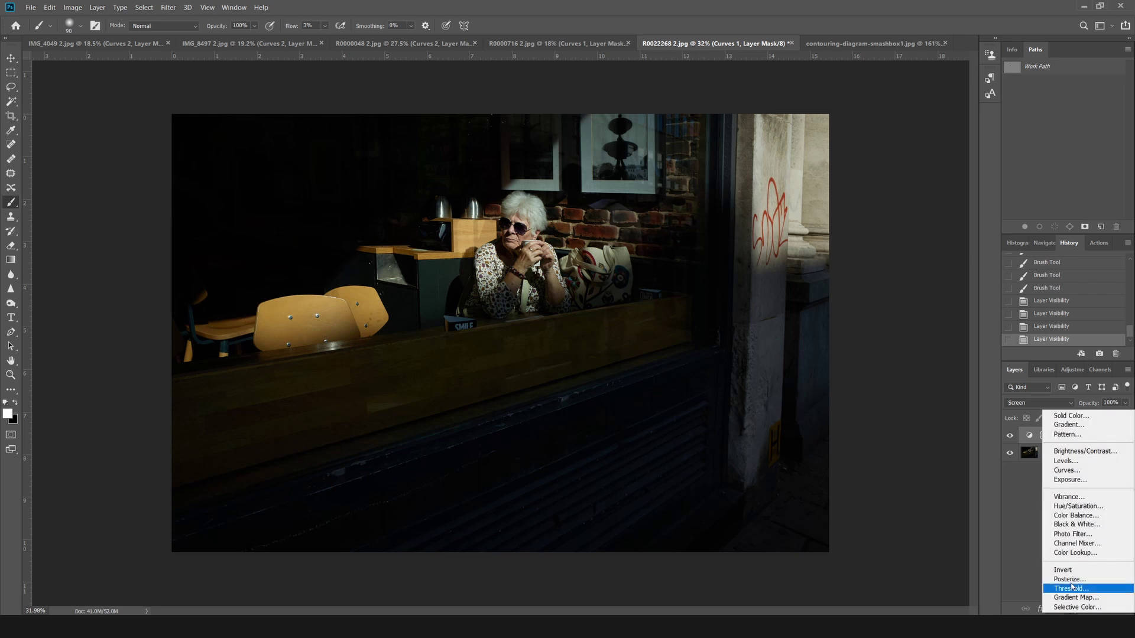
left_click(1061, 472)
left_click(1031, 403)
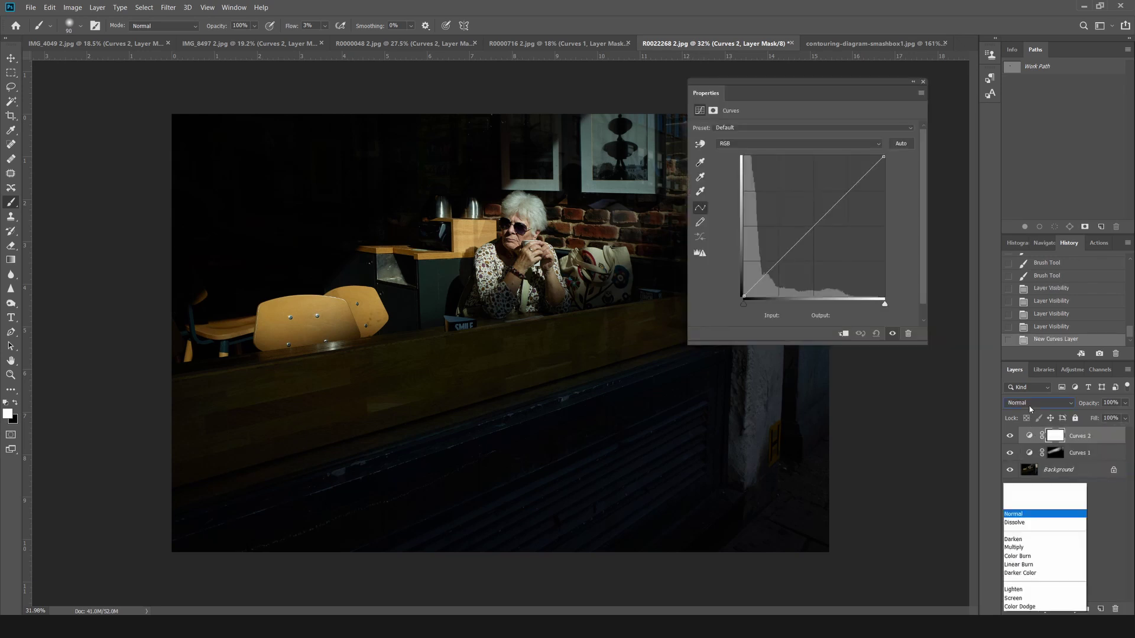
left_click(1054, 403)
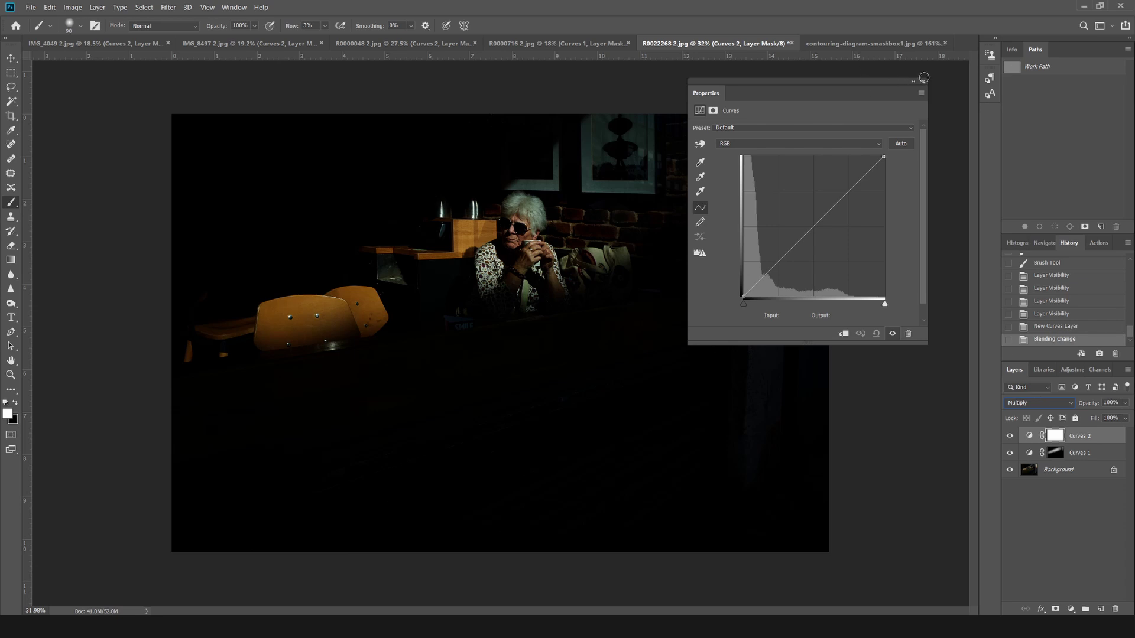
left_click(923, 80)
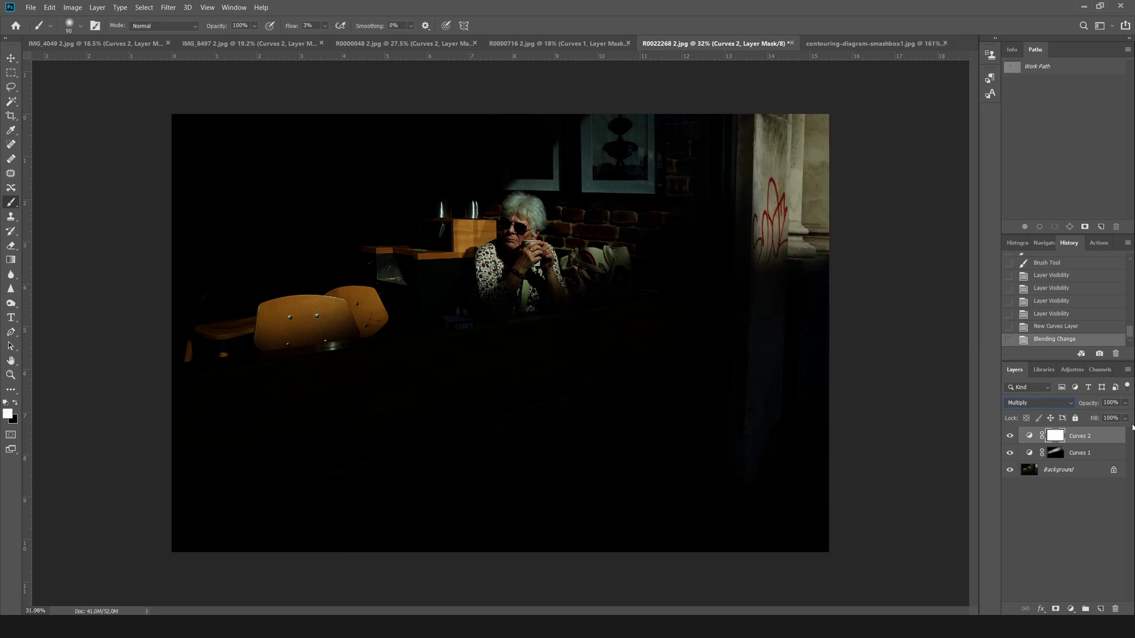
Invert the Curves 2 mask to black to hide the Multiply darkening, keeping the mask selected for painting.
key("ctrl+i")
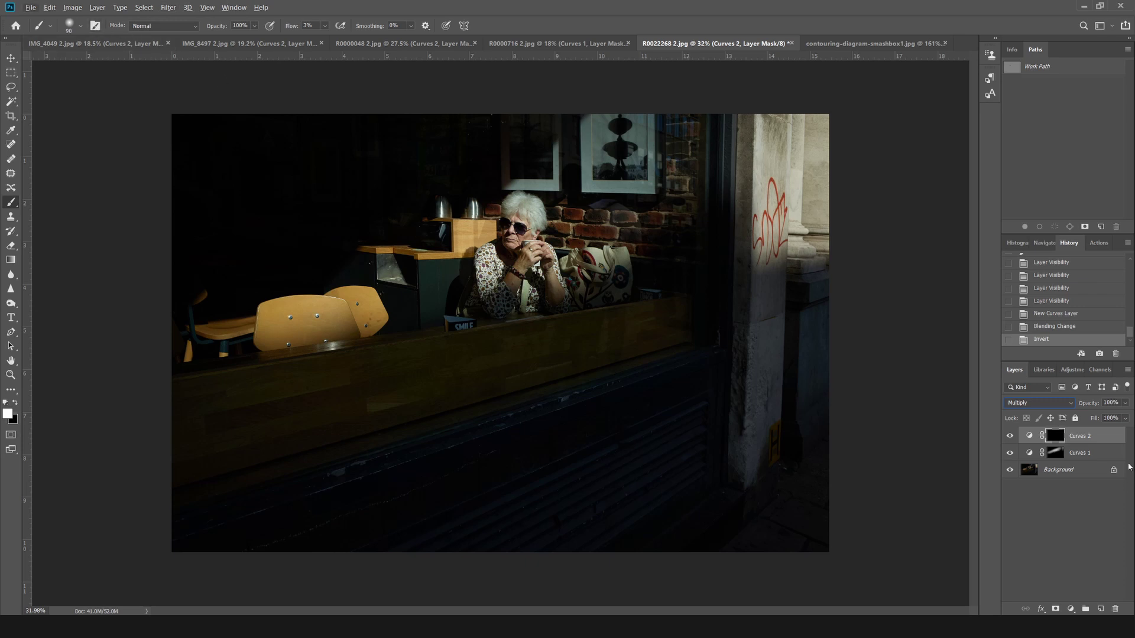
key("ctrl+2")
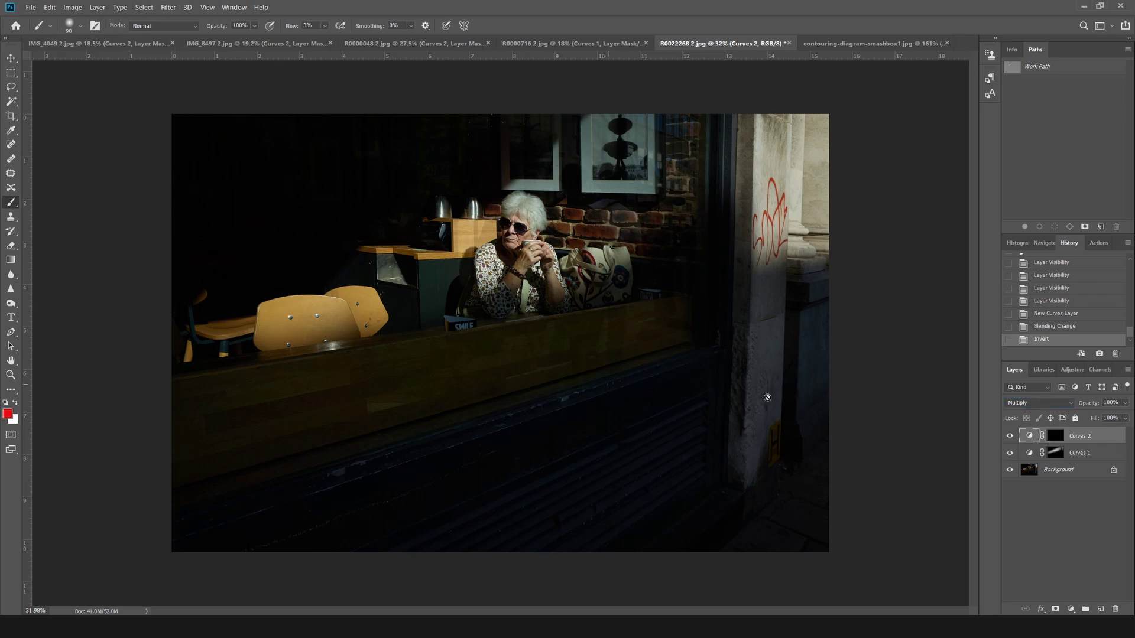
left_click(1050, 440)
Paint white on the Curves 2 mask with a soft 2900 to 2600 px brush at 3% flow, darkening the photo's lower area and outer edges.
scroll(336, 523, "down", 3)
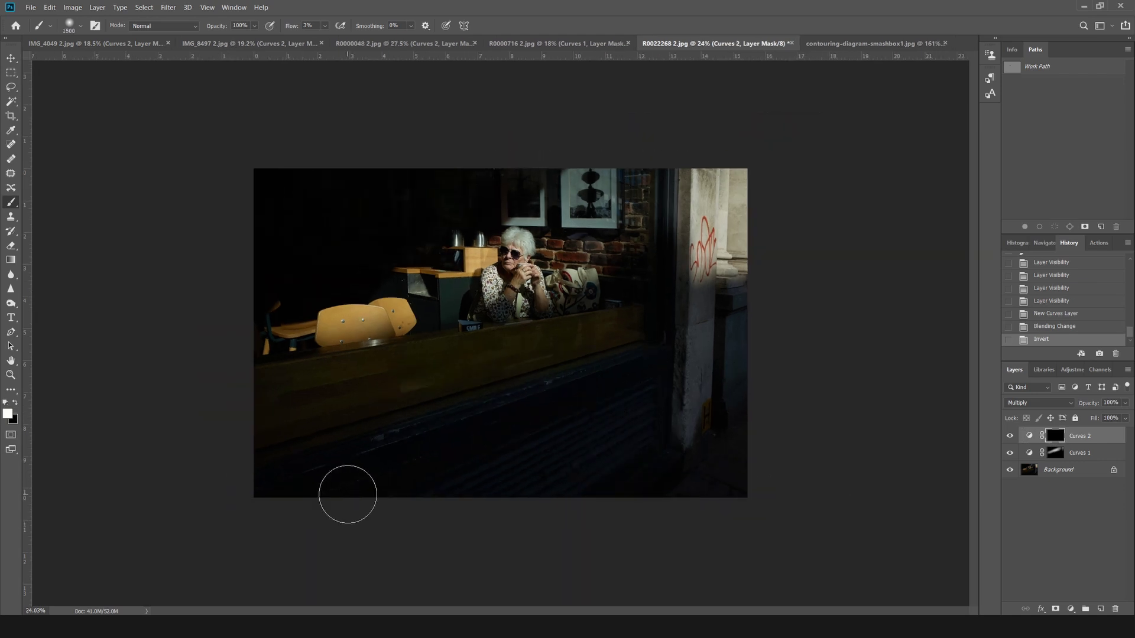
key("bracketright")
key("bracketright")
key("bracketright")
key("bracketright")
key("bracketright")
key("bracketright")
key("bracketright")
key("bracketright")
key("bracketright")
key("bracketright")
key("bracketright")
key("bracketright")
key("bracketright")
key("bracketright")
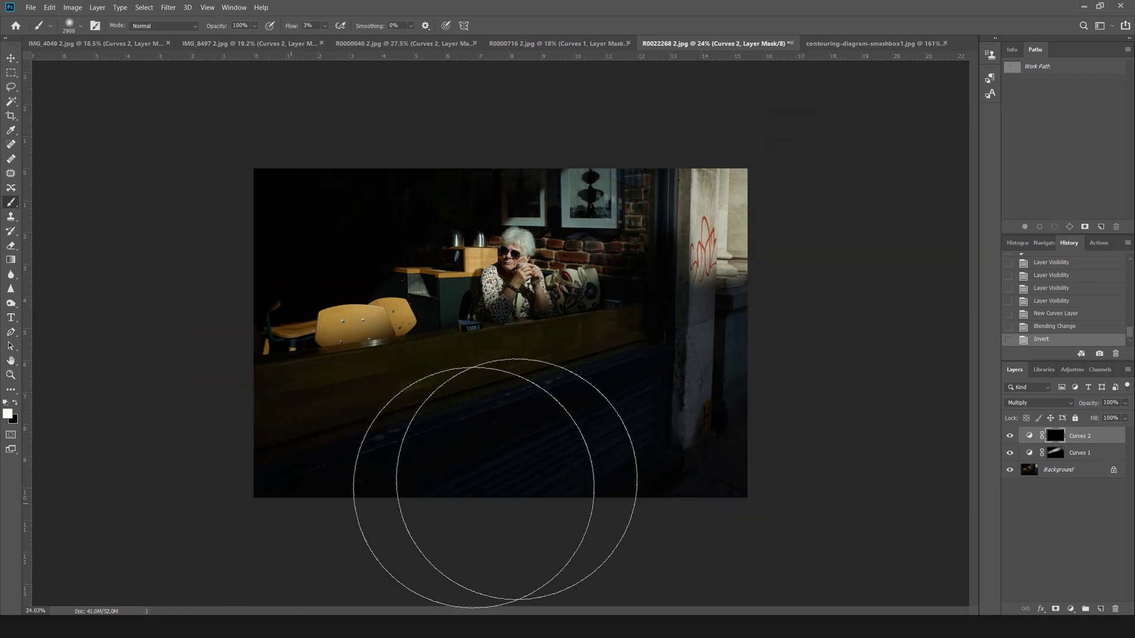
left_click_drag(516, 480, 959, 336)
mouse_move(557, 455)
left_mouse_down()
mouse_move(858, 387)
mouse_move(859, 367)
left_mouse_up()
left_click_drag(784, 518, 309, 481)
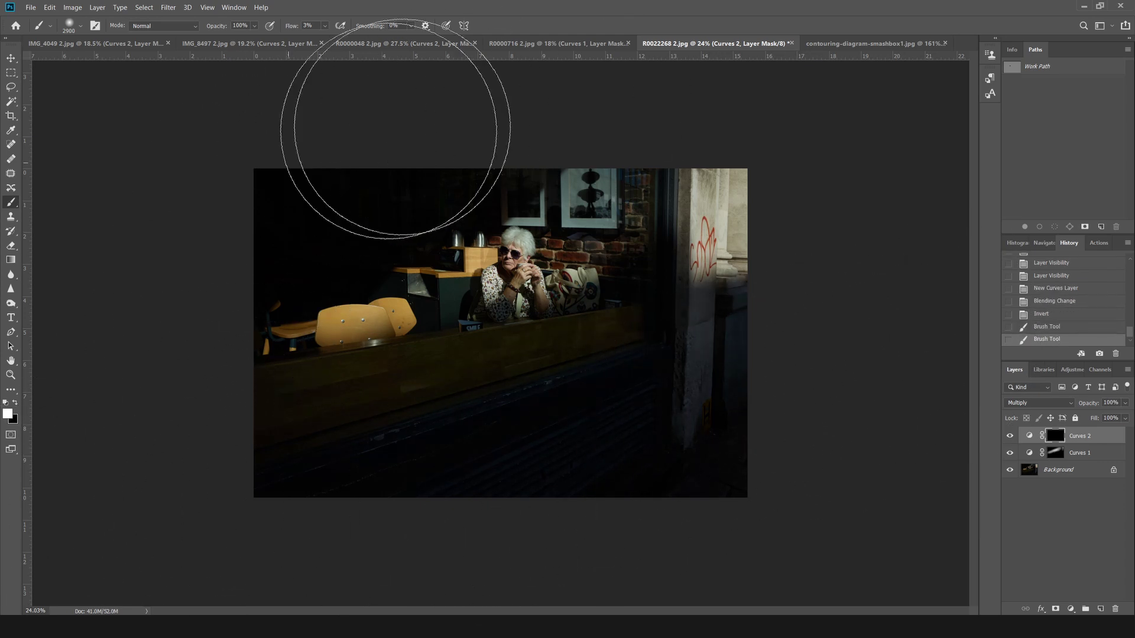
mouse_move(402, 128)
left_mouse_down()
mouse_move(828, 81)
mouse_move(774, 152)
mouse_move(926, 470)
mouse_move(222, 513)
mouse_move(917, 450)
mouse_move(789, 463)
mouse_move(714, 447)
mouse_move(248, 208)
mouse_move(298, 170)
mouse_move(903, 494)
left_mouse_up()
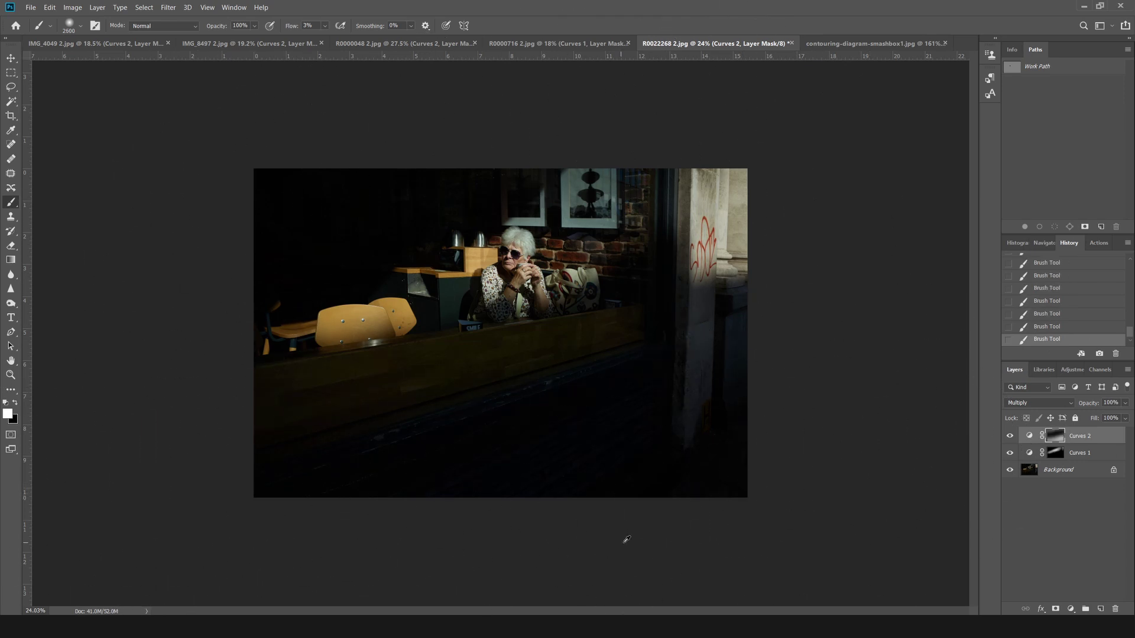
Hide and show the Curves 2 layer to compare the photo with and without the darkening.
scroll(627, 539, "up", 2)
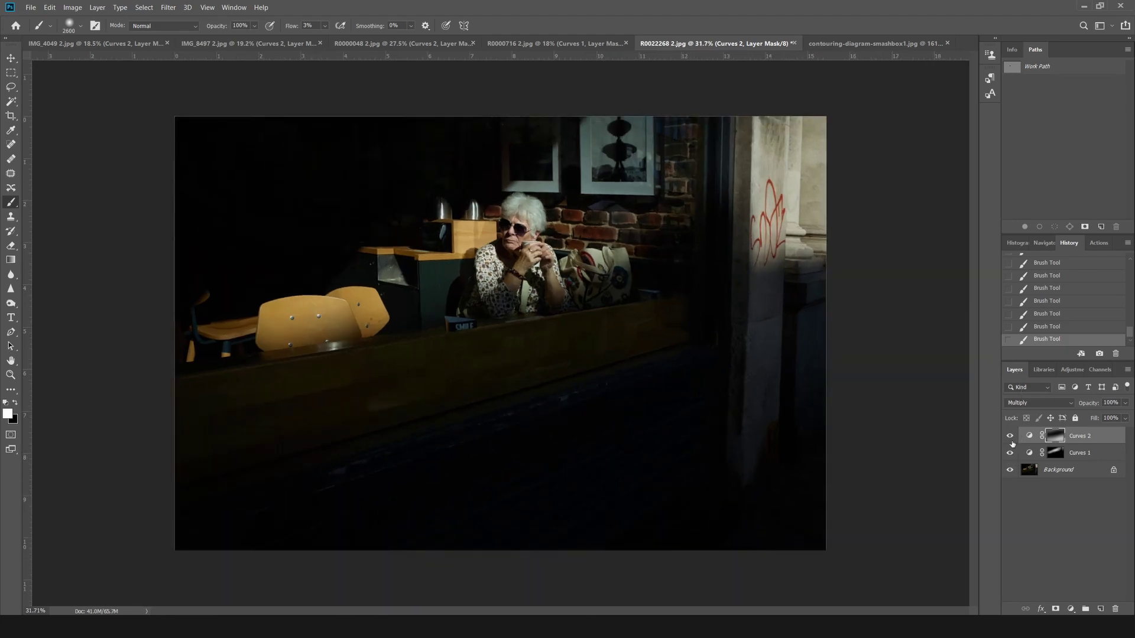
left_click(1010, 438)
left_click(1010, 438)
left_click(1010, 438)
left_click(1010, 437)
Make Curves 1 the active layer and switch to the Move tool.
left_click(1079, 454)
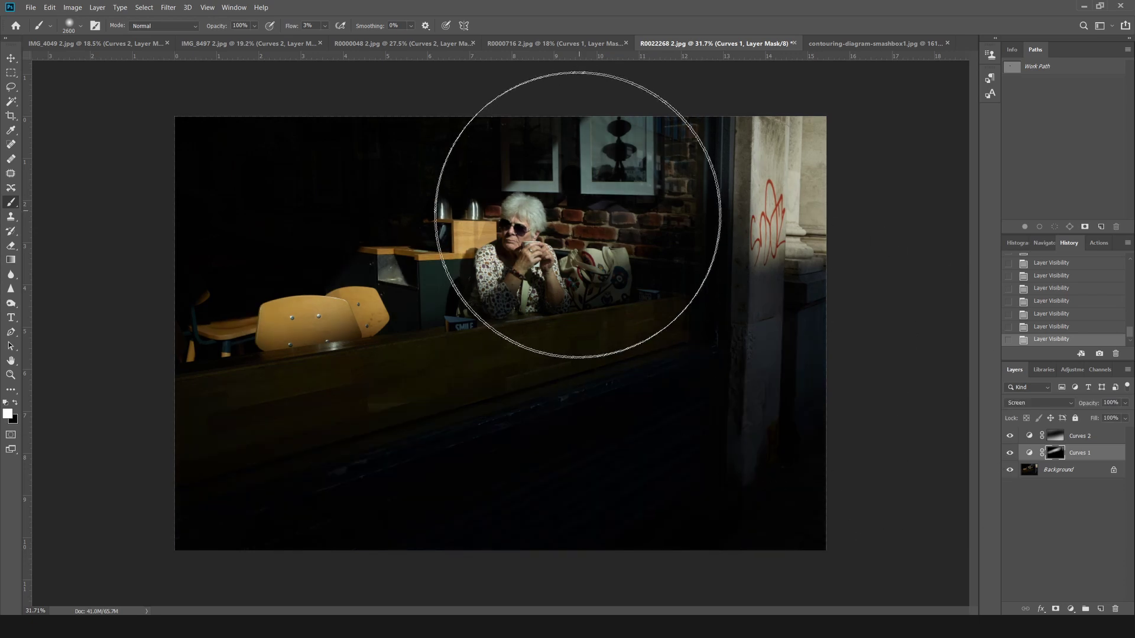
scroll(742, 357, "down", 1)
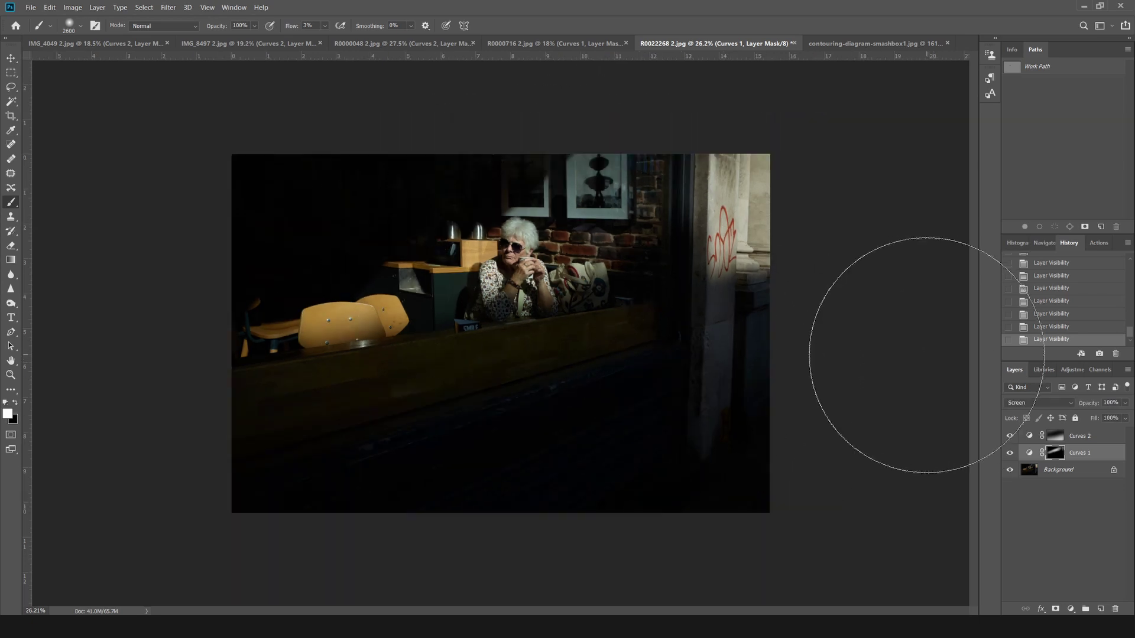
left_click(12, 60)
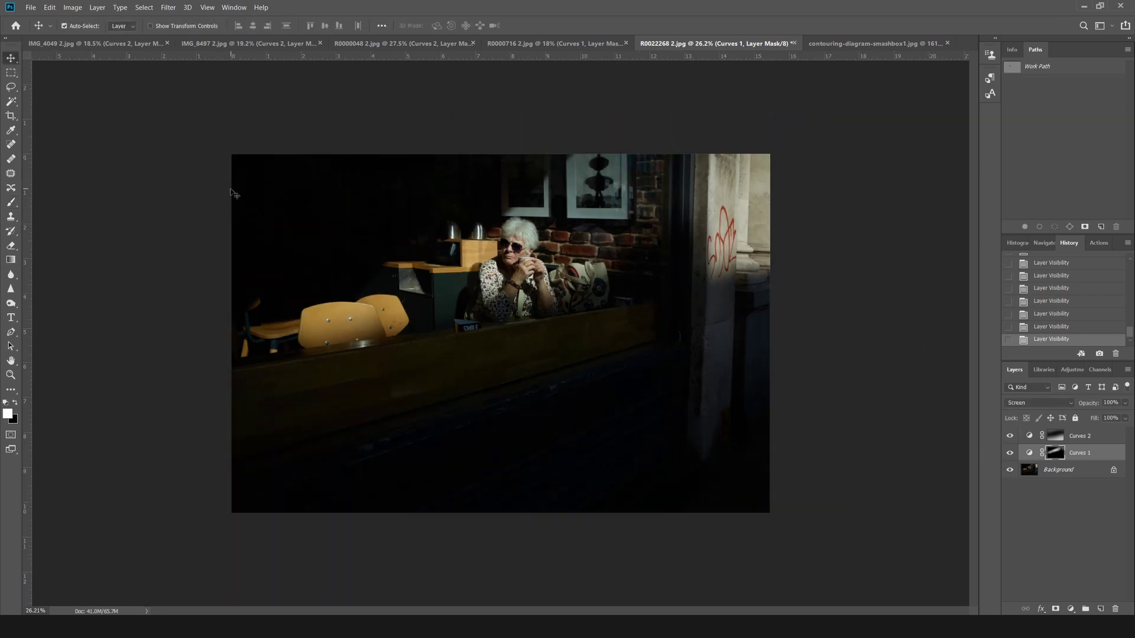